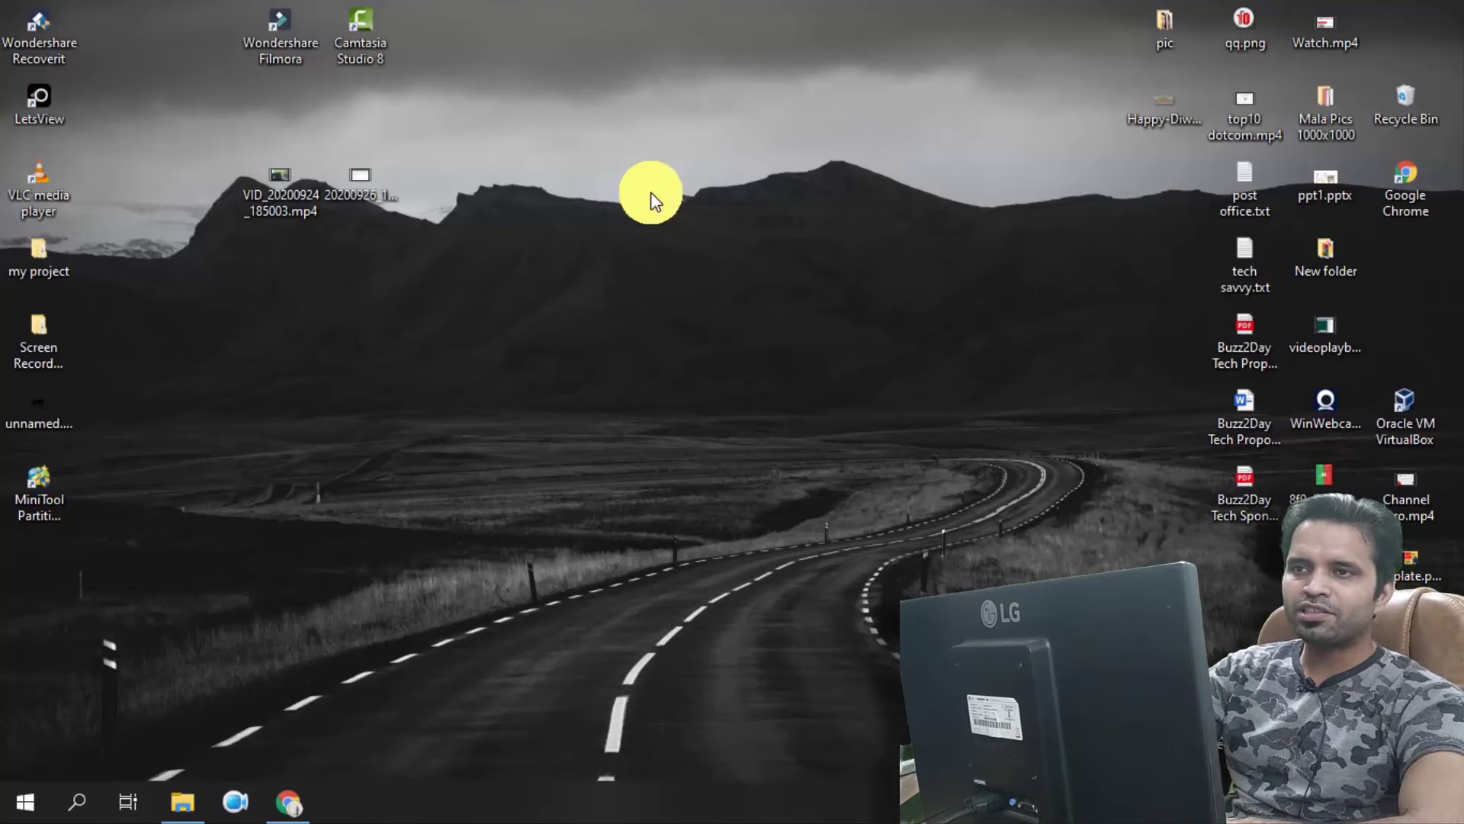
Open Camtasia Studio 8 from the desktop and dismiss the welcome dialog
double_click(352, 27)
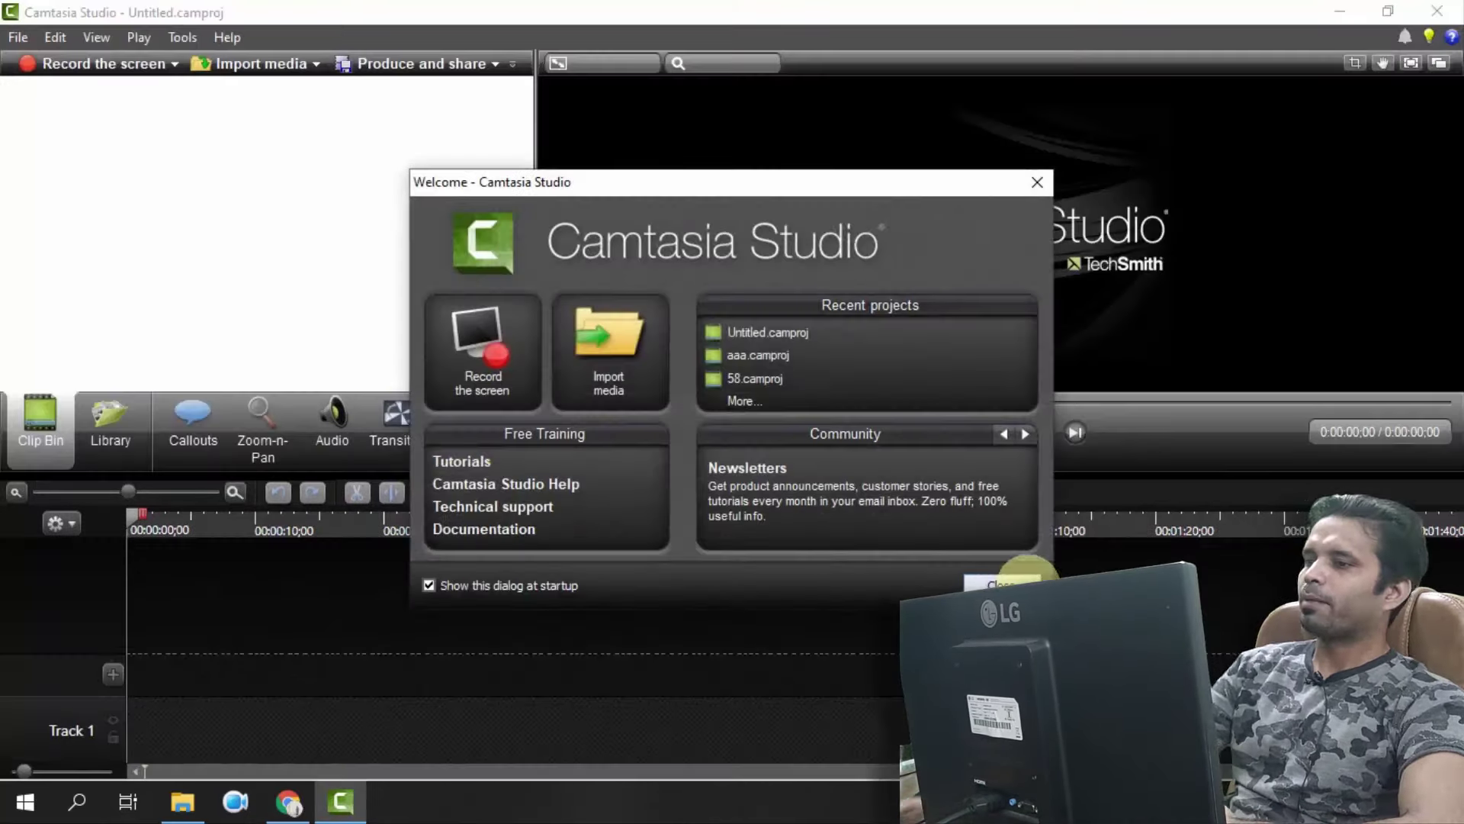
click(1001, 584)
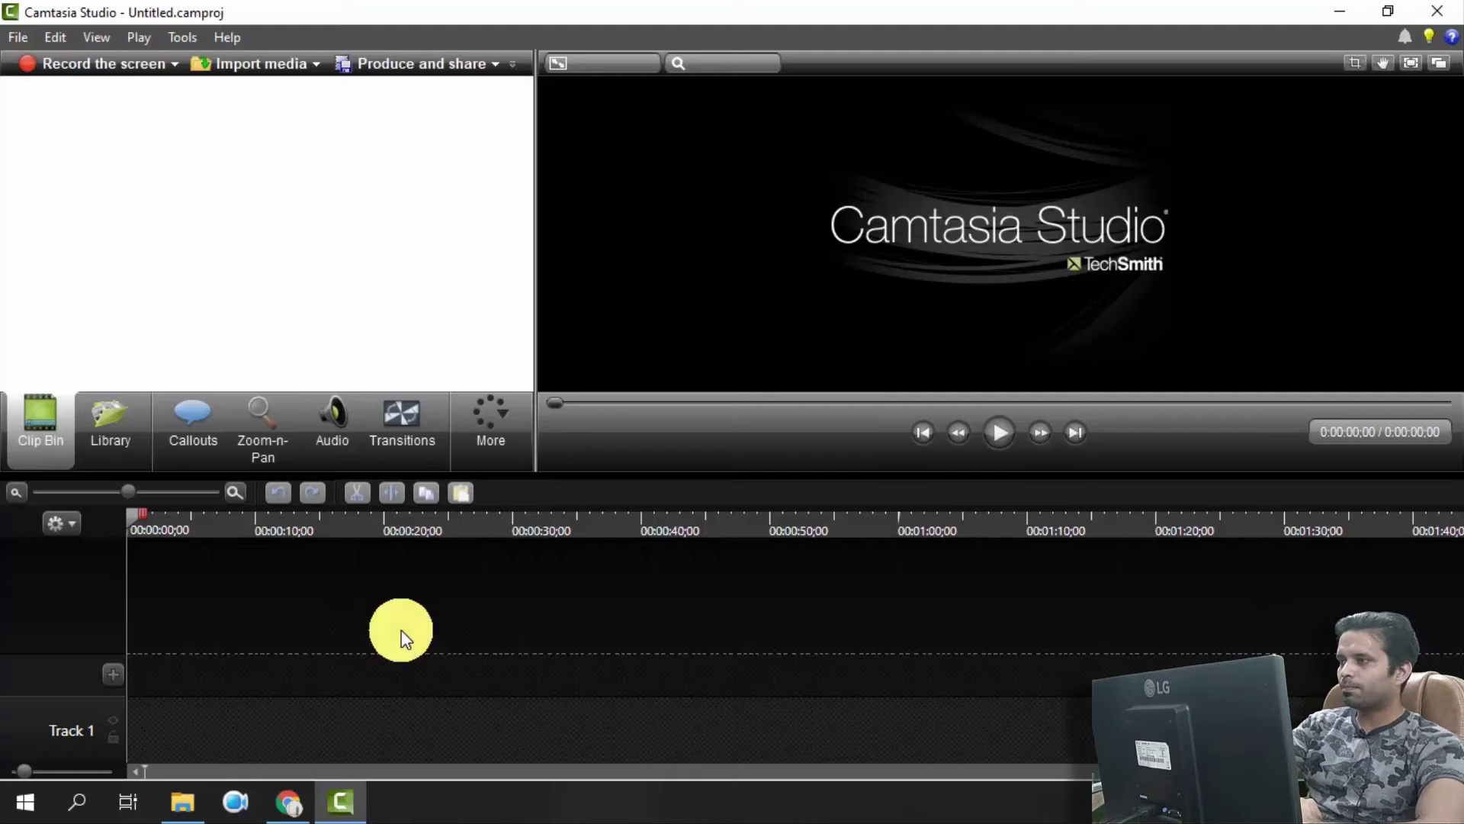
Preview the screen recording and the camera video stored on the desktop, closing the player after each
click(1339, 10)
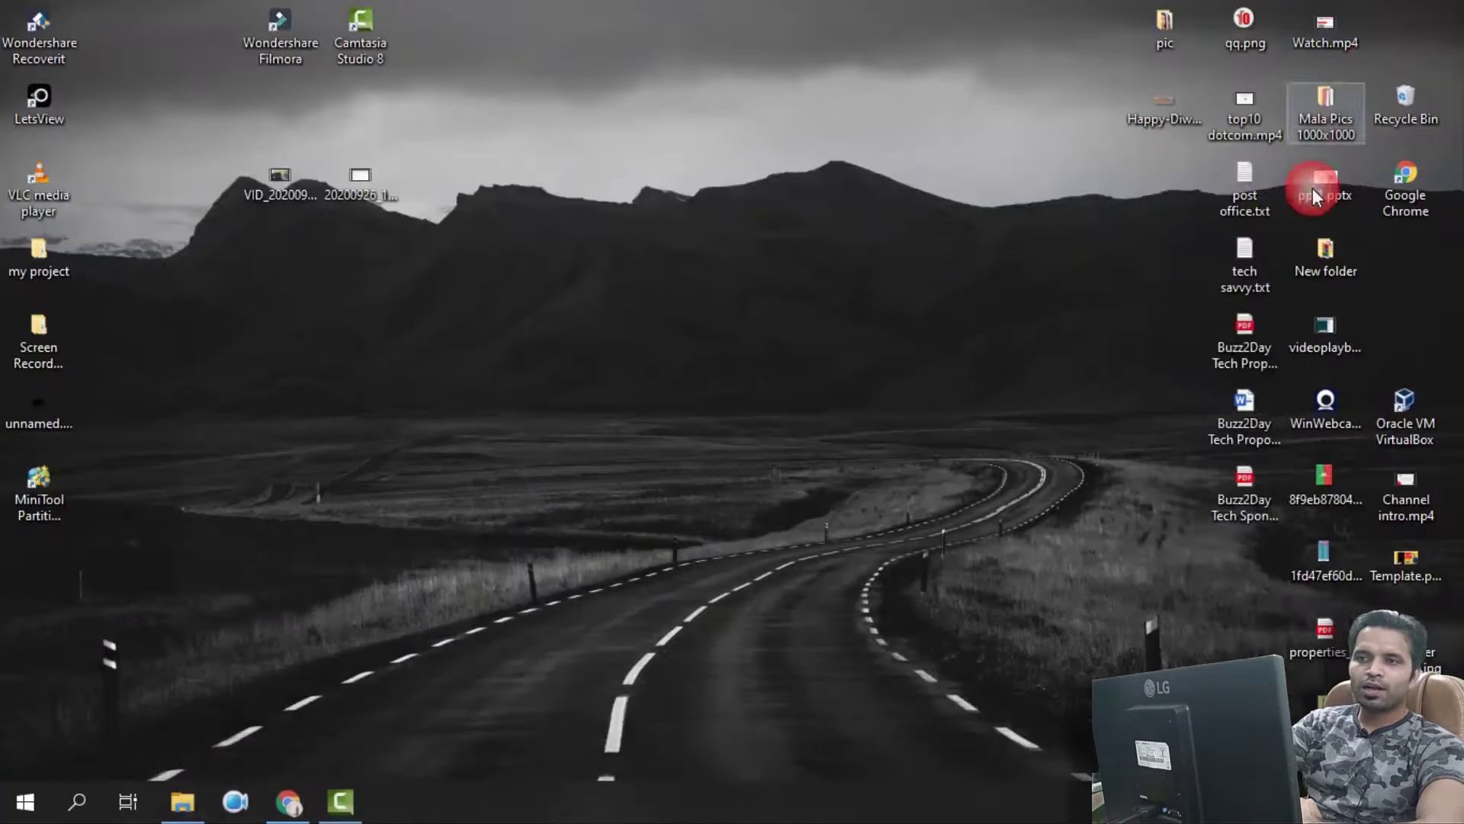
double_click(377, 186)
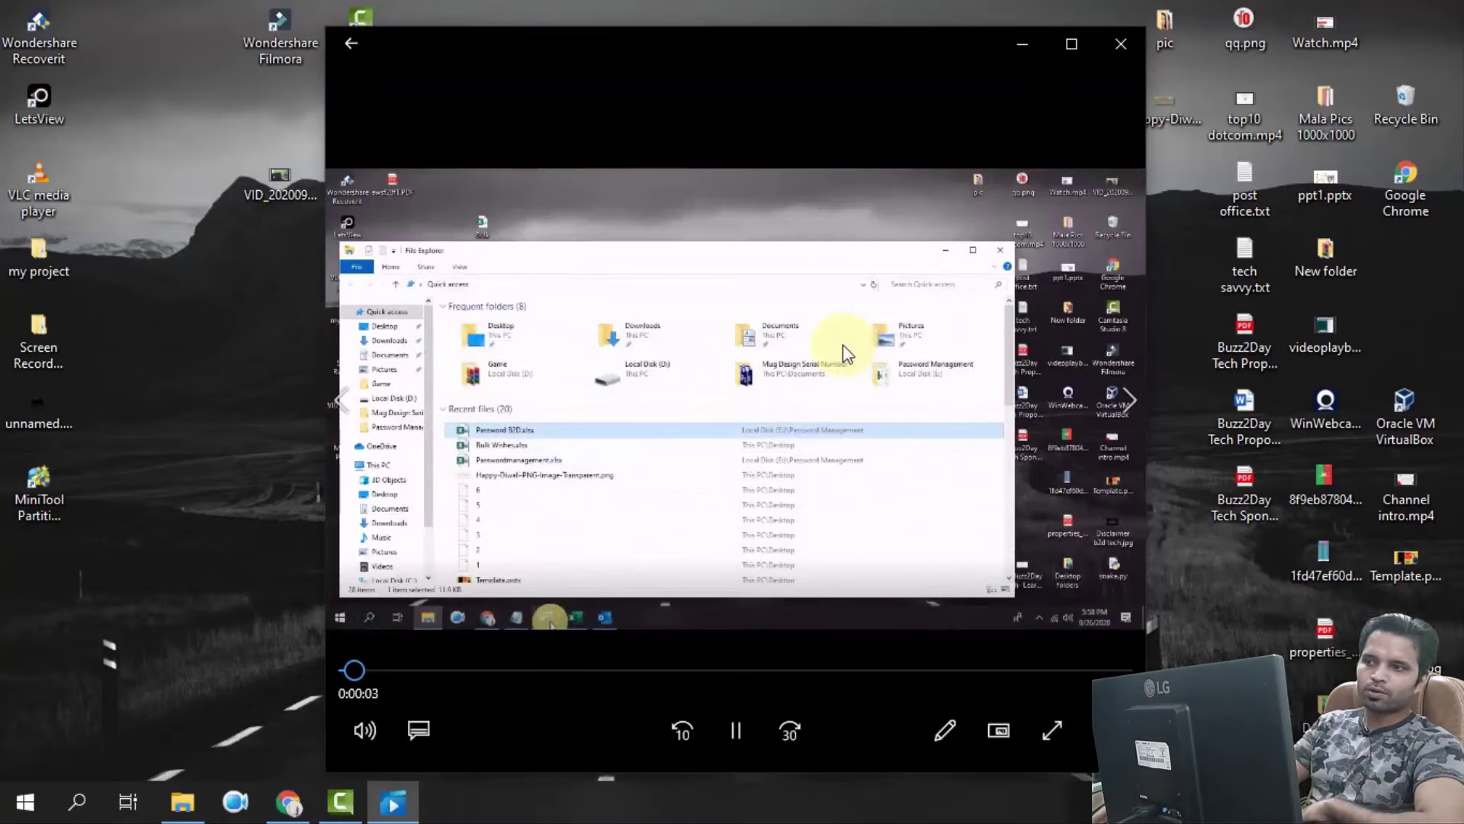
click(1120, 43)
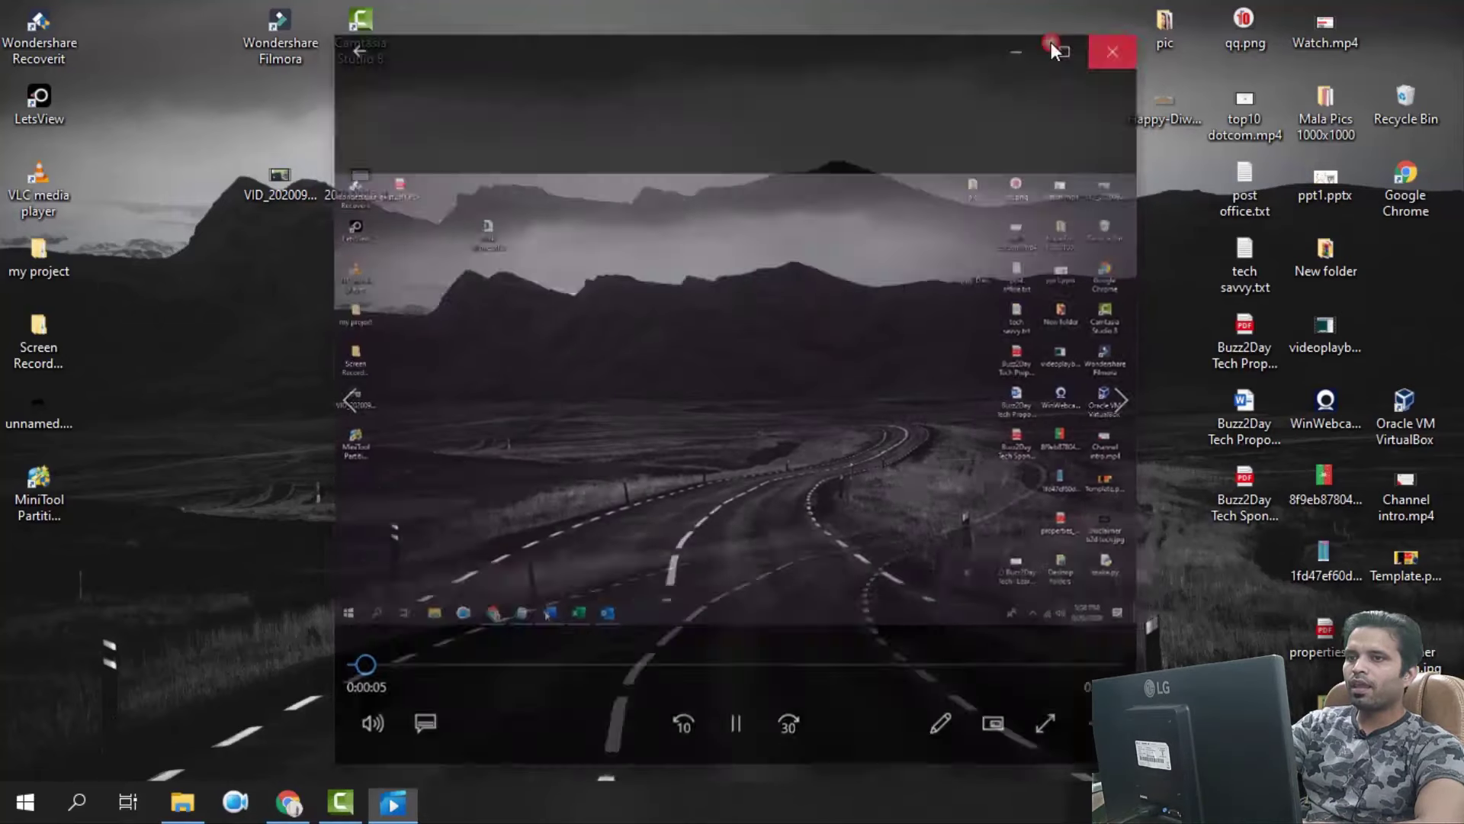
double_click(280, 176)
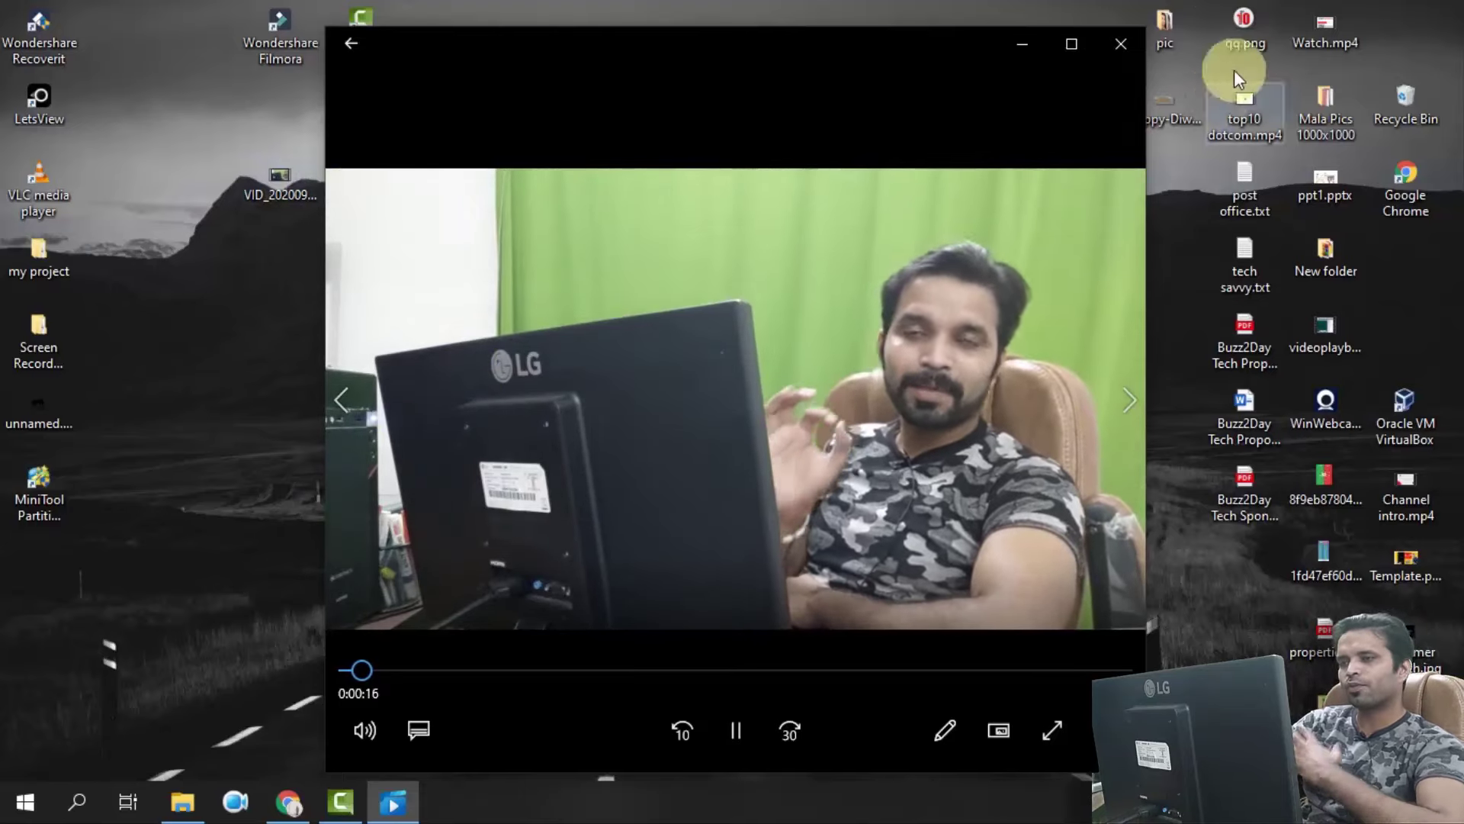
click(1123, 58)
Import 20200926_175836.mp4 and VID_20200924_185003.mp4 from the desktop into the Clip Bin
drag(616, 183, 171, 221)
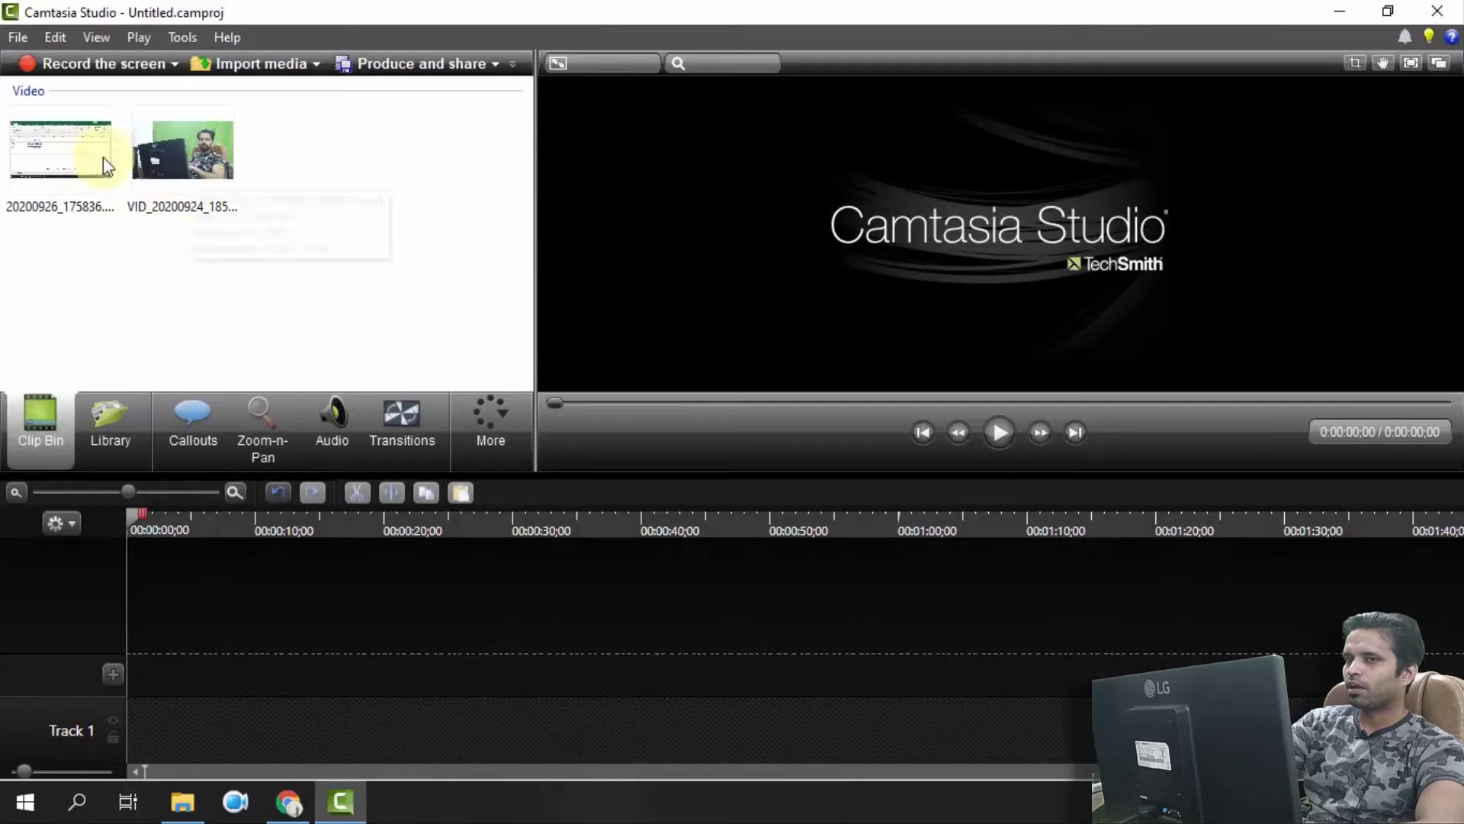
click(61, 149)
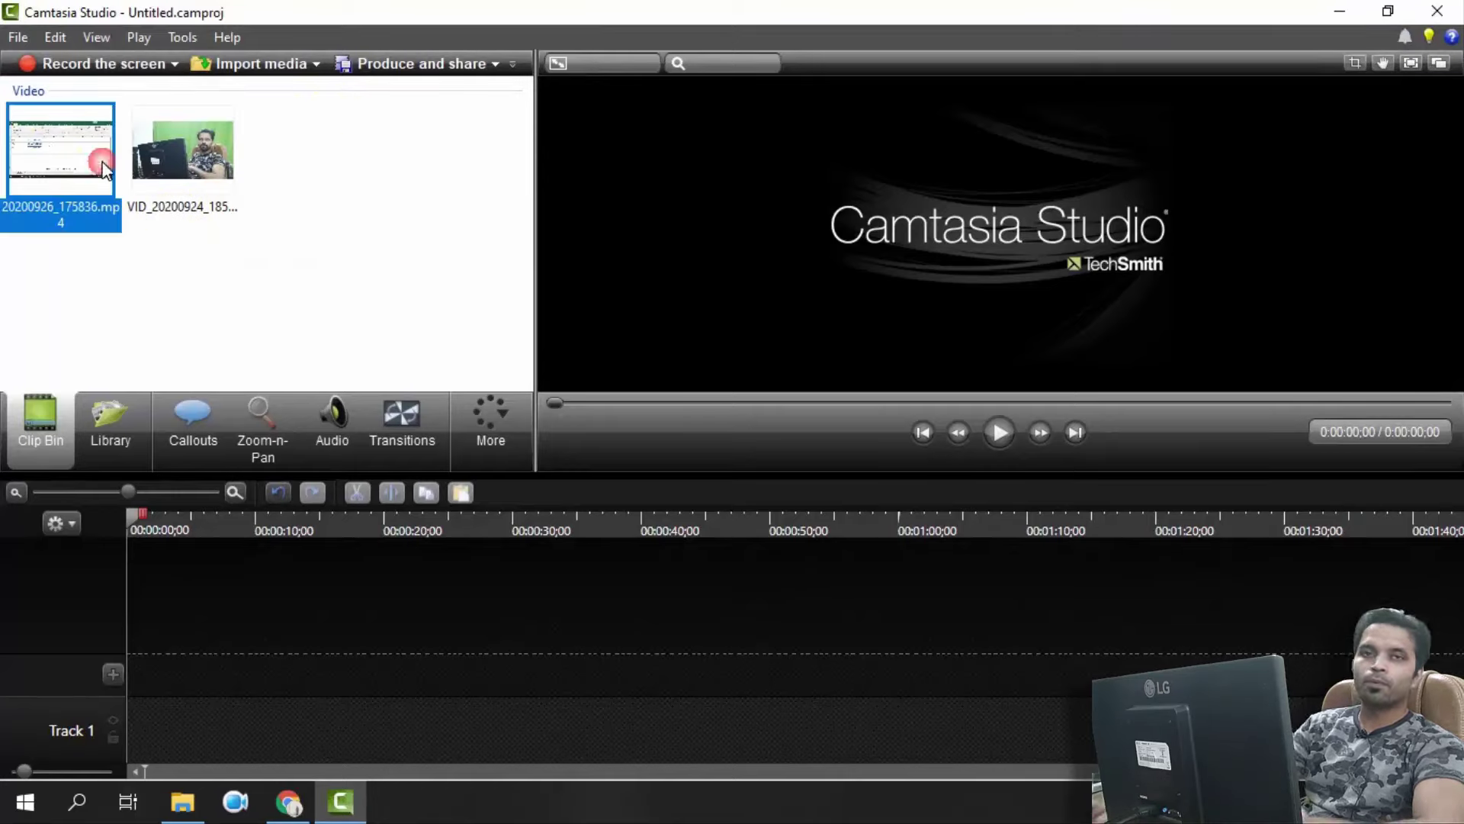
click(187, 174)
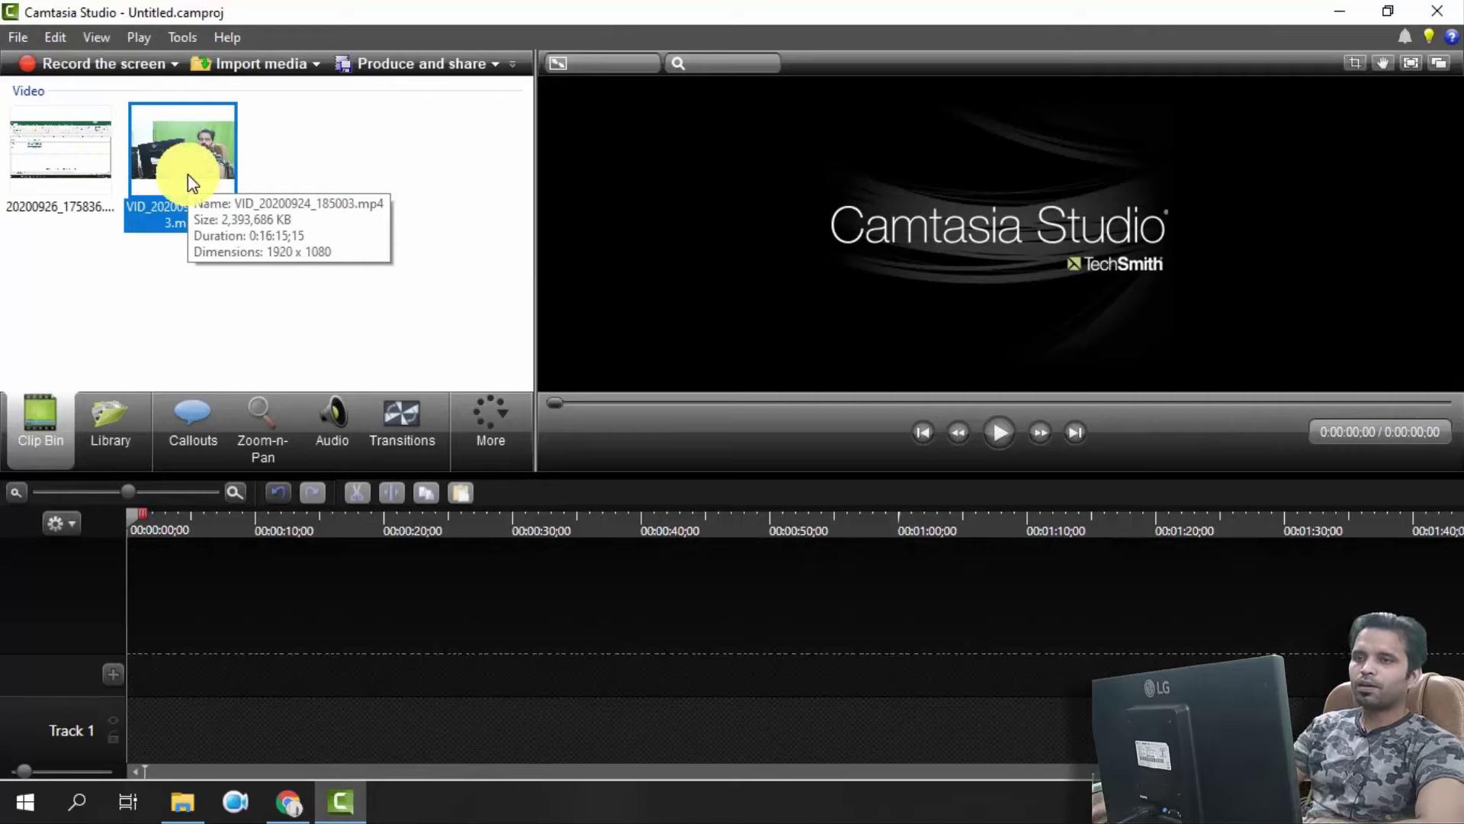
Place the screen recording 20200926_175836.mp4 on Track 1 at the start of the timeline
click(49, 150)
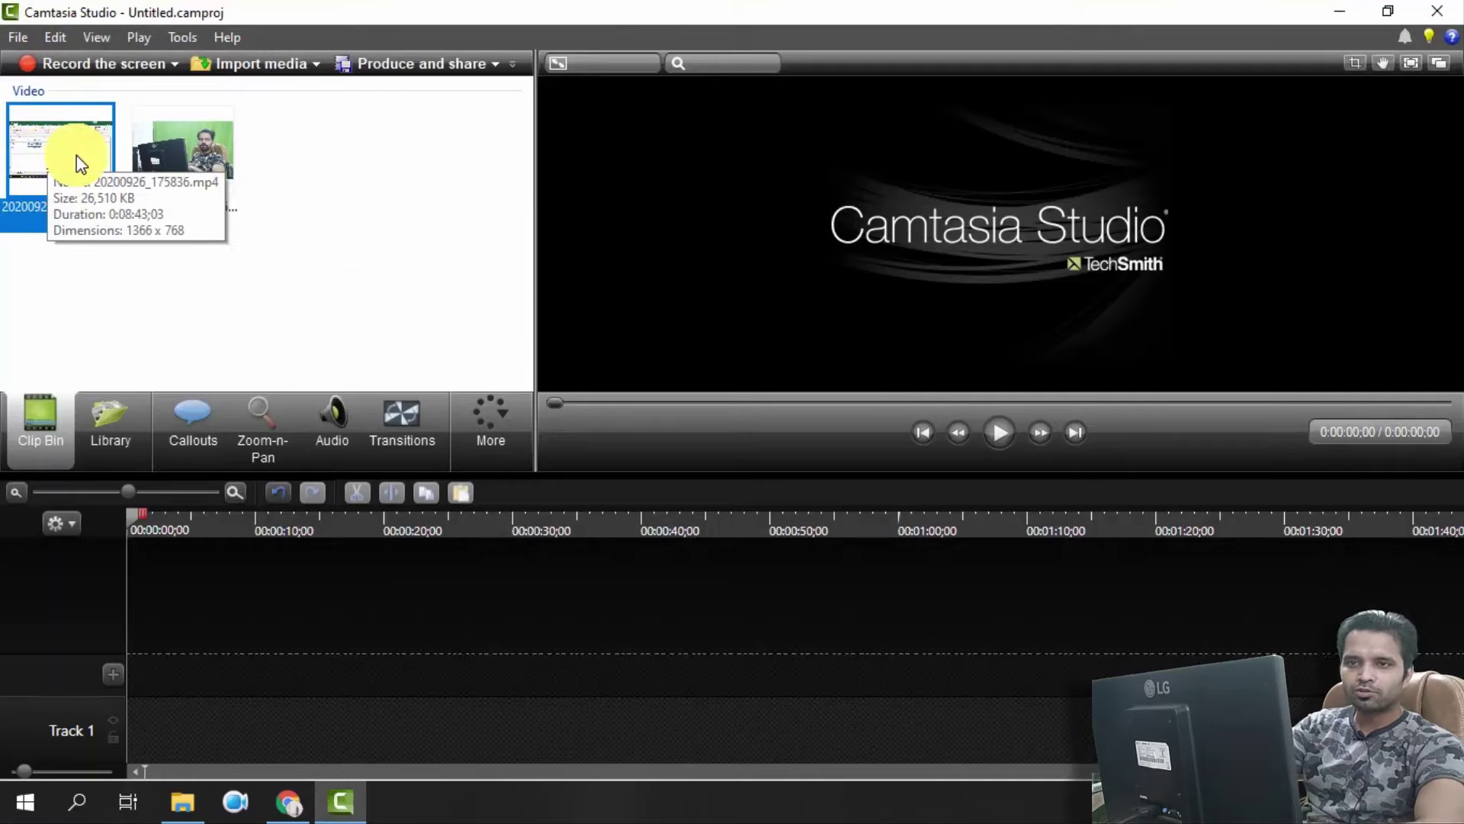
drag(32, 151, 155, 725)
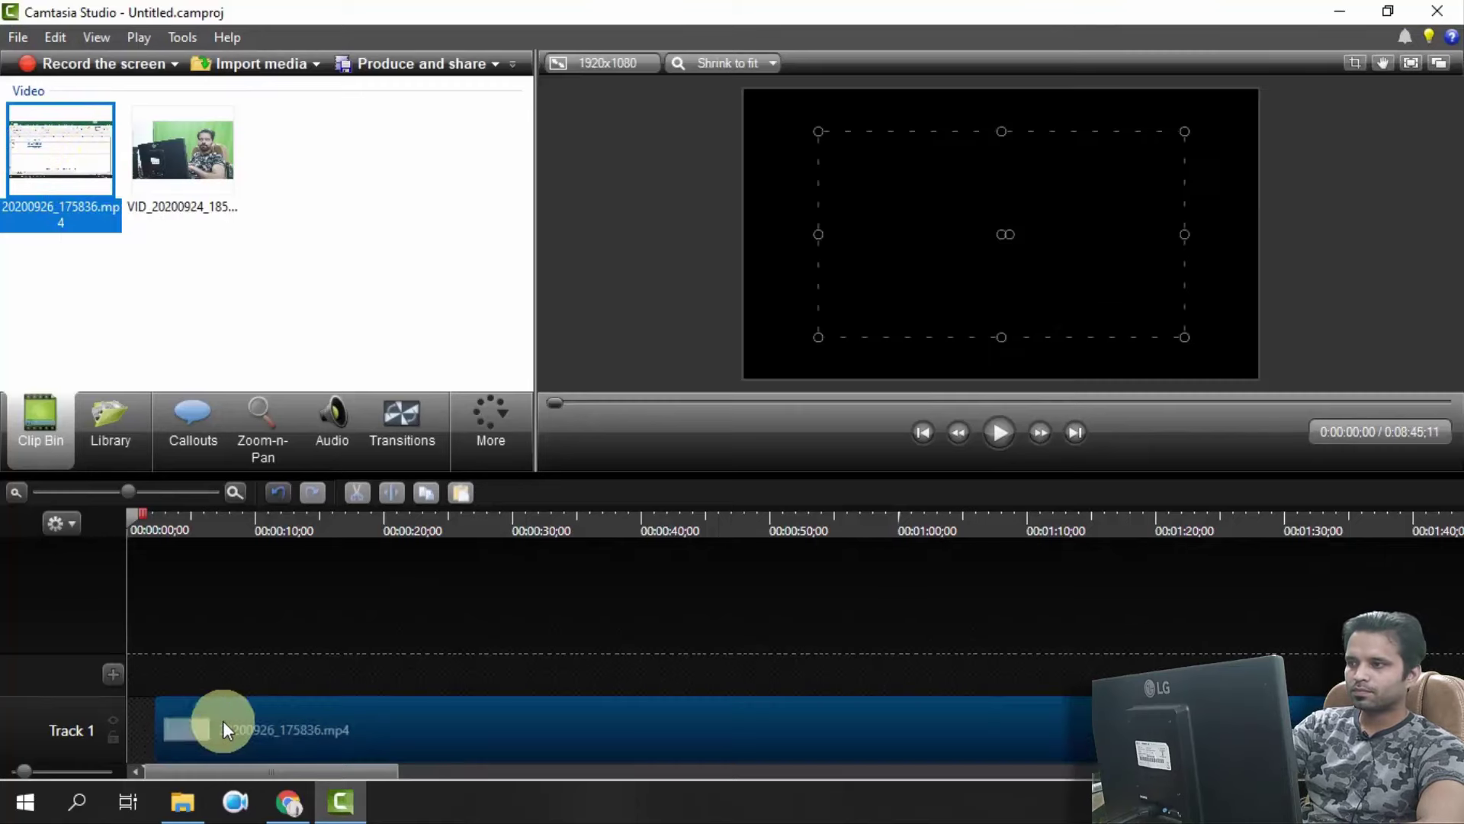
click(208, 734)
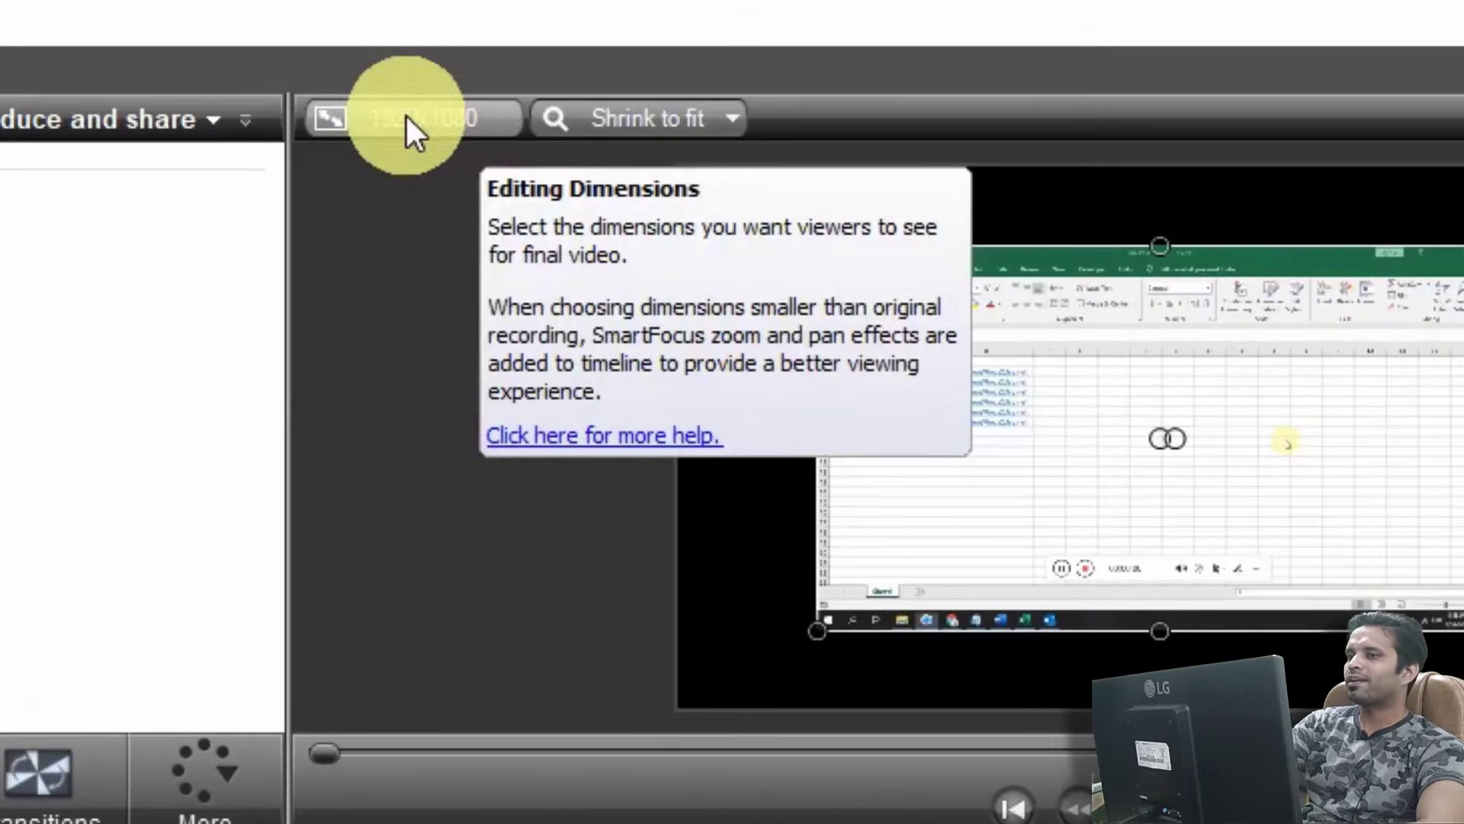
Set the project's editing dimensions to 1366x768
click(405, 116)
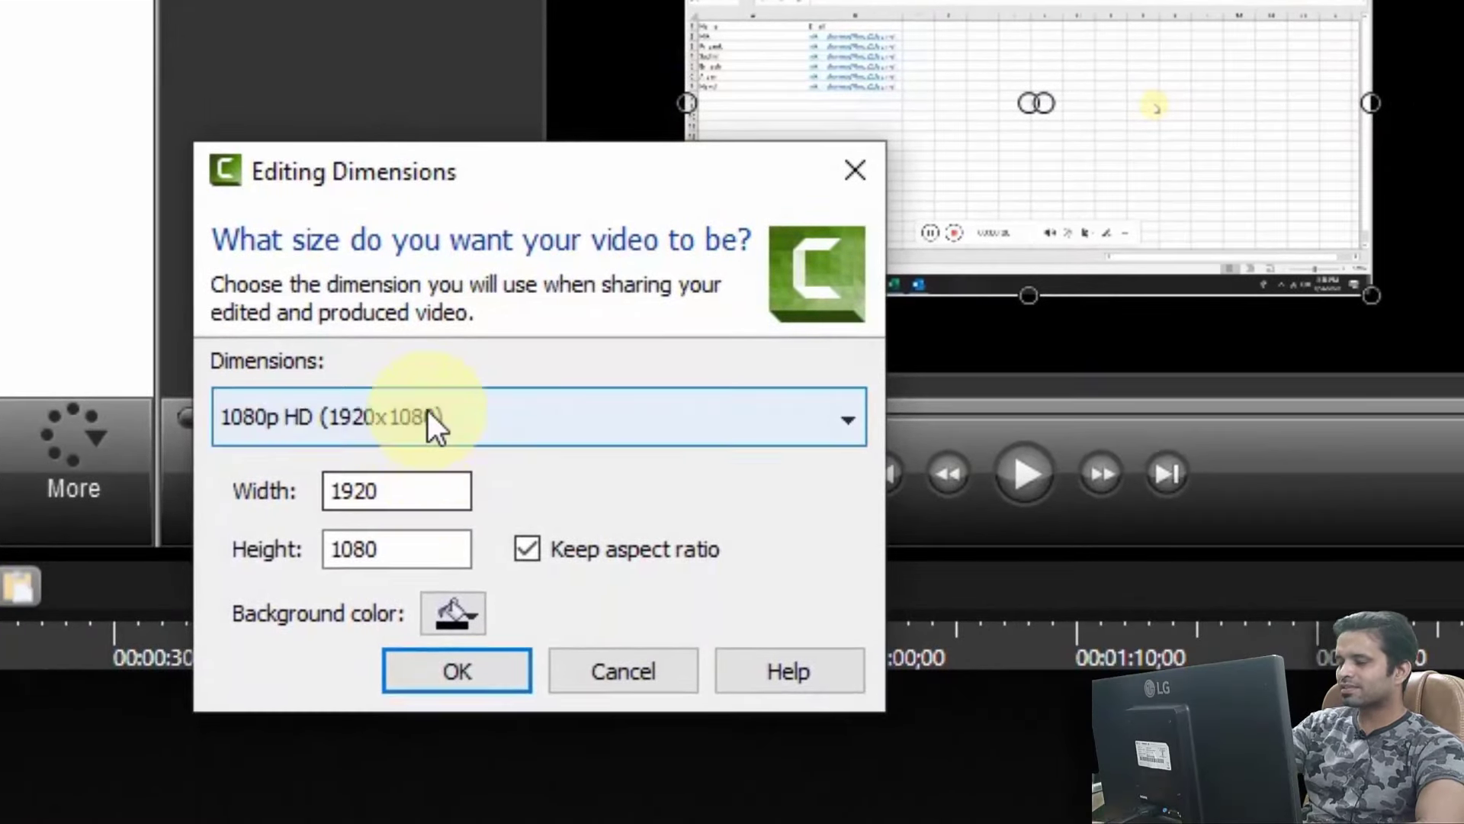
click(498, 588)
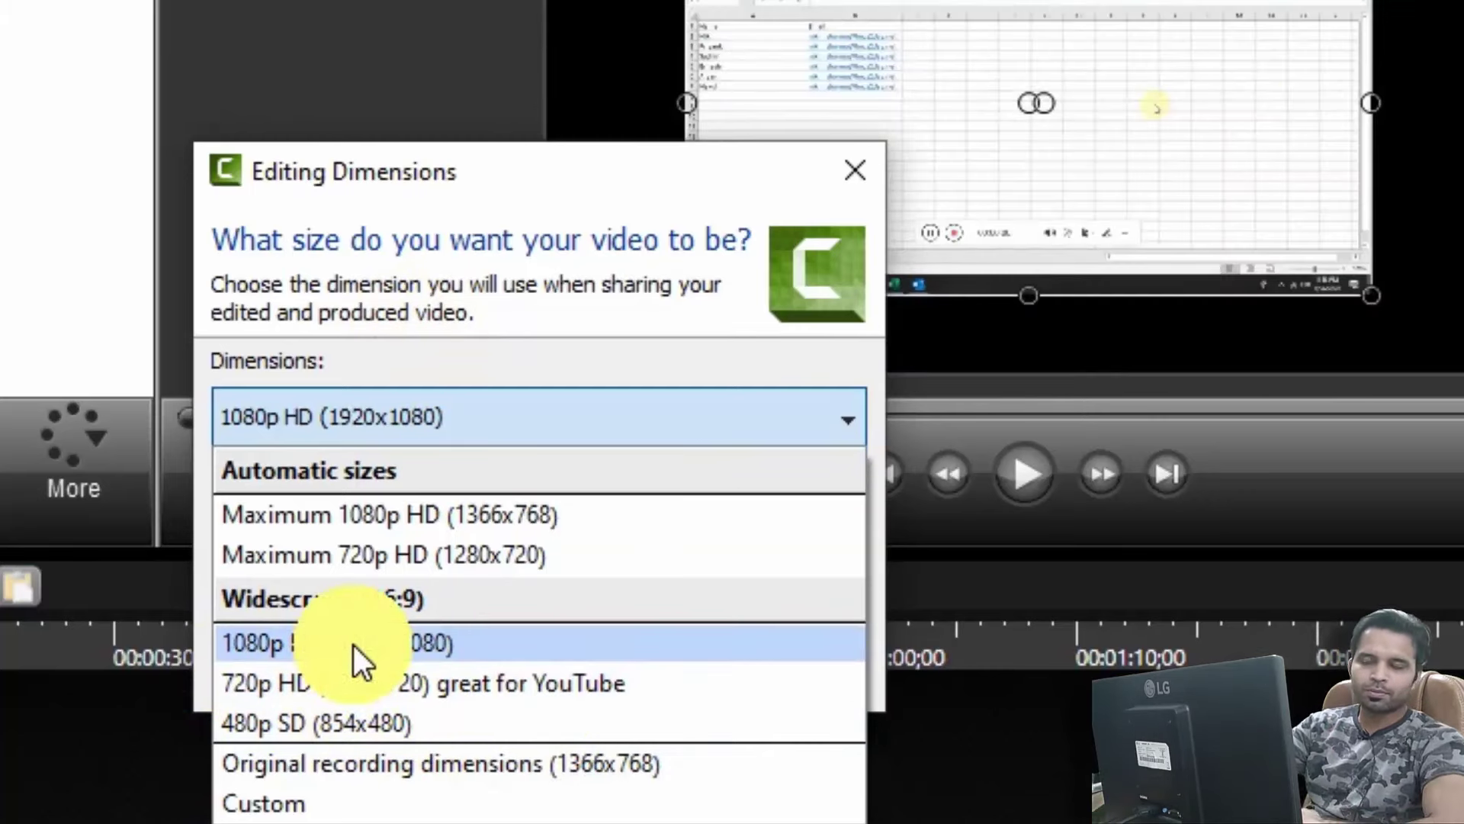
click(363, 650)
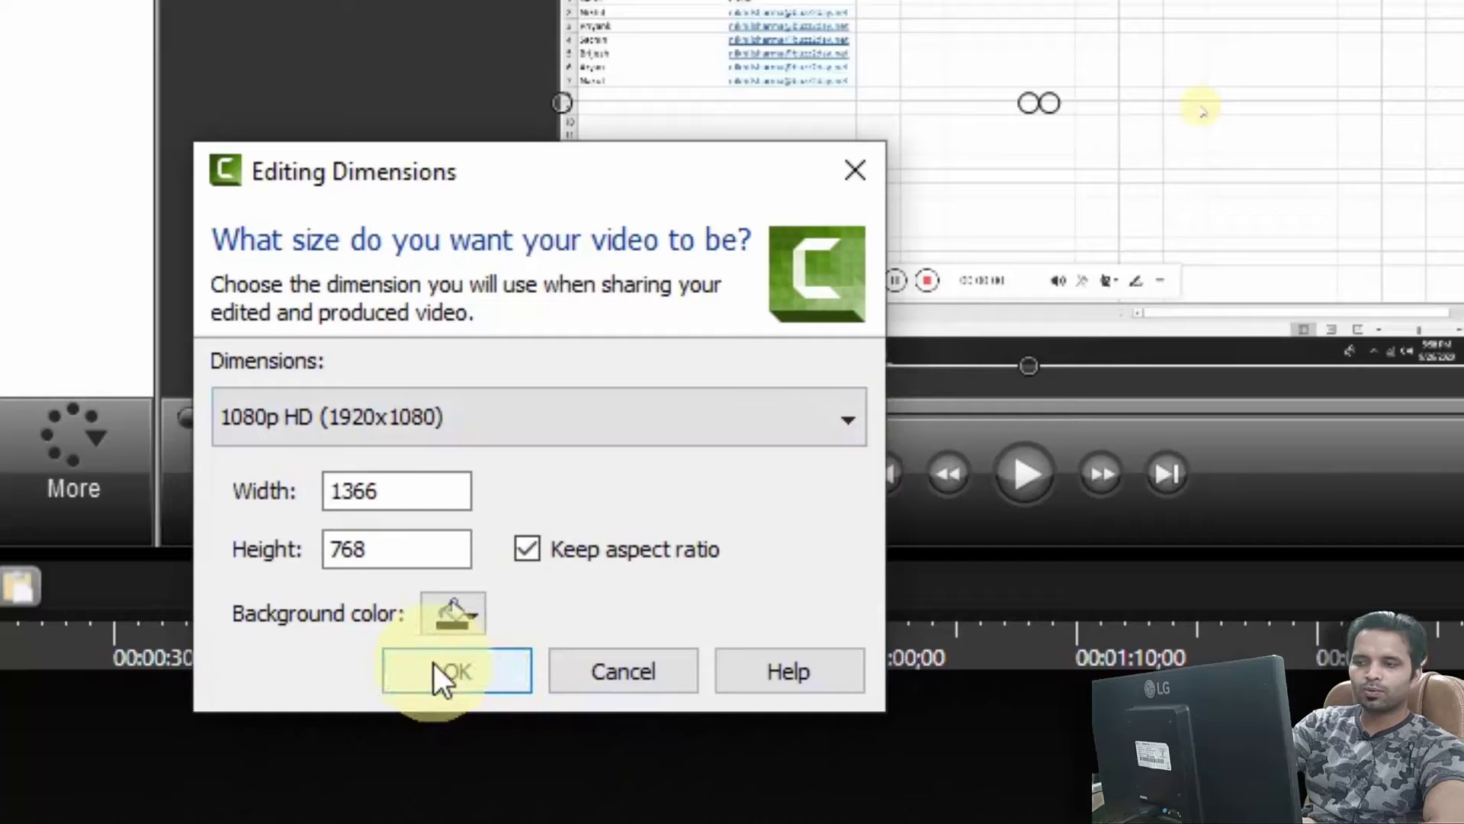
click(478, 611)
click(477, 611)
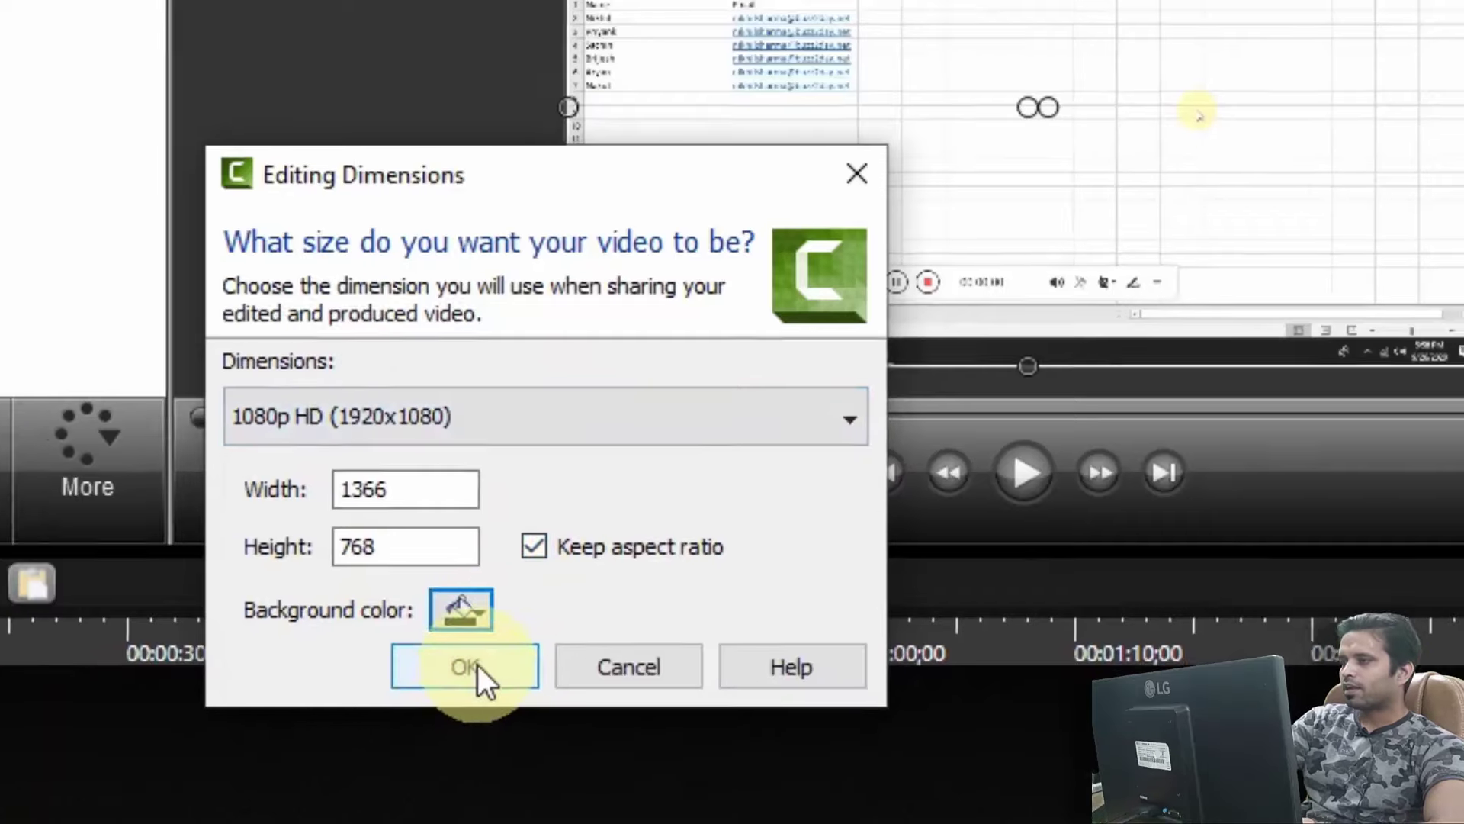
click(477, 665)
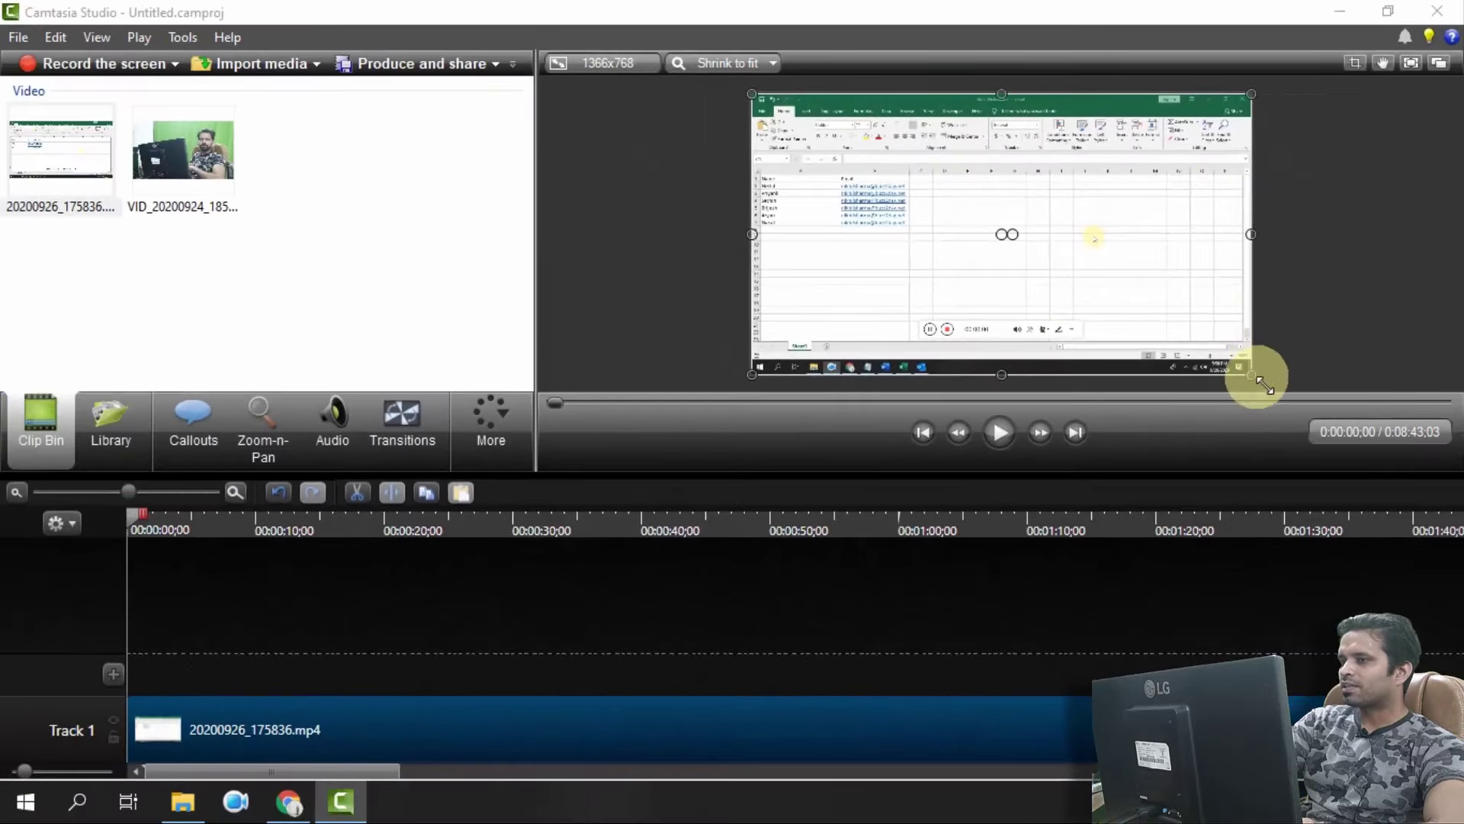
Try shrinking and repositioning the screen recording on the canvas, and restore it to fill the whole frame
drag(1264, 385, 1148, 315)
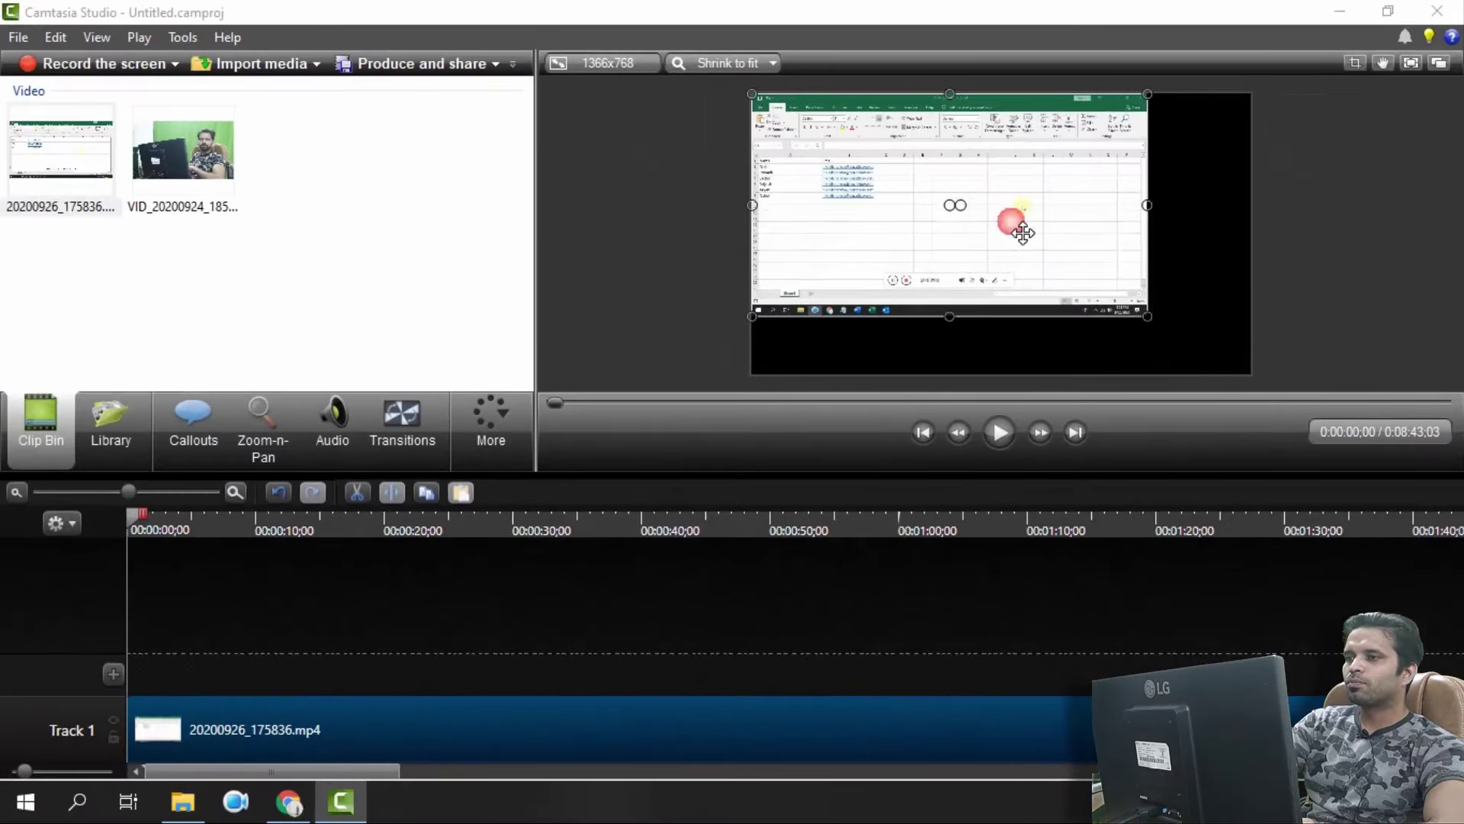
drag(1023, 233, 1066, 266)
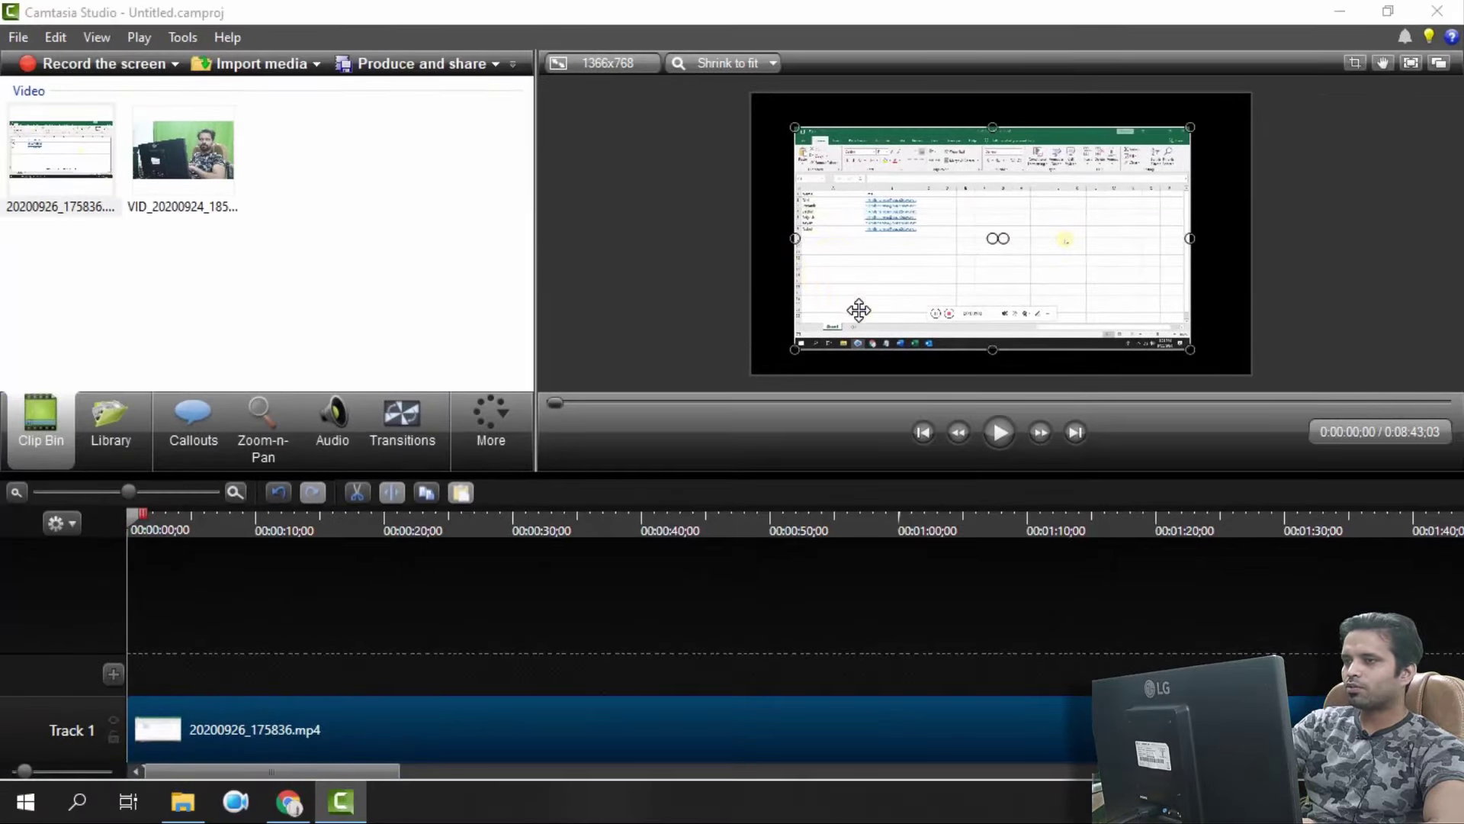
drag(858, 310, 817, 273)
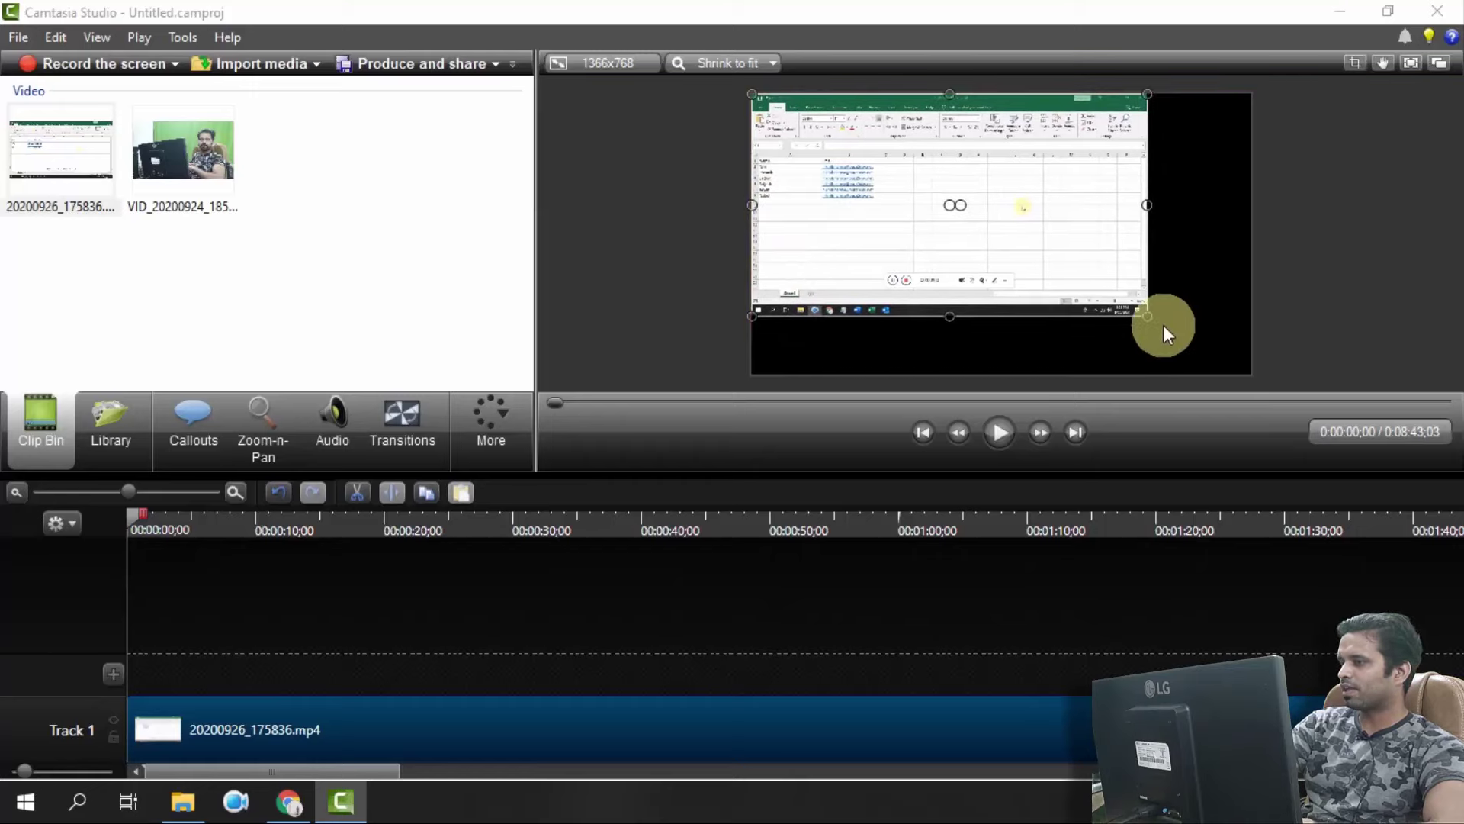
drag(1154, 328, 1207, 389)
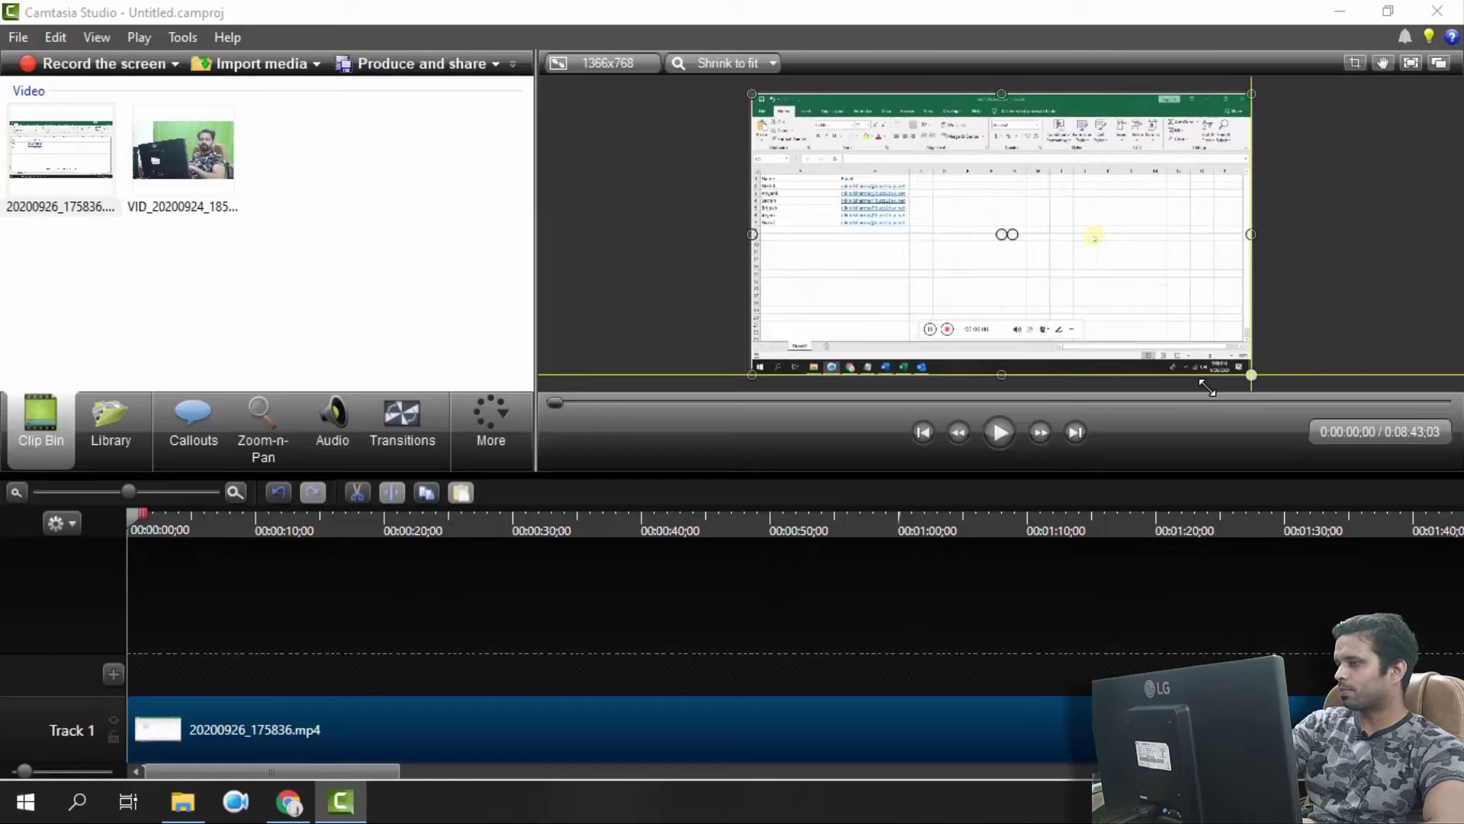
click(1325, 340)
click(1196, 250)
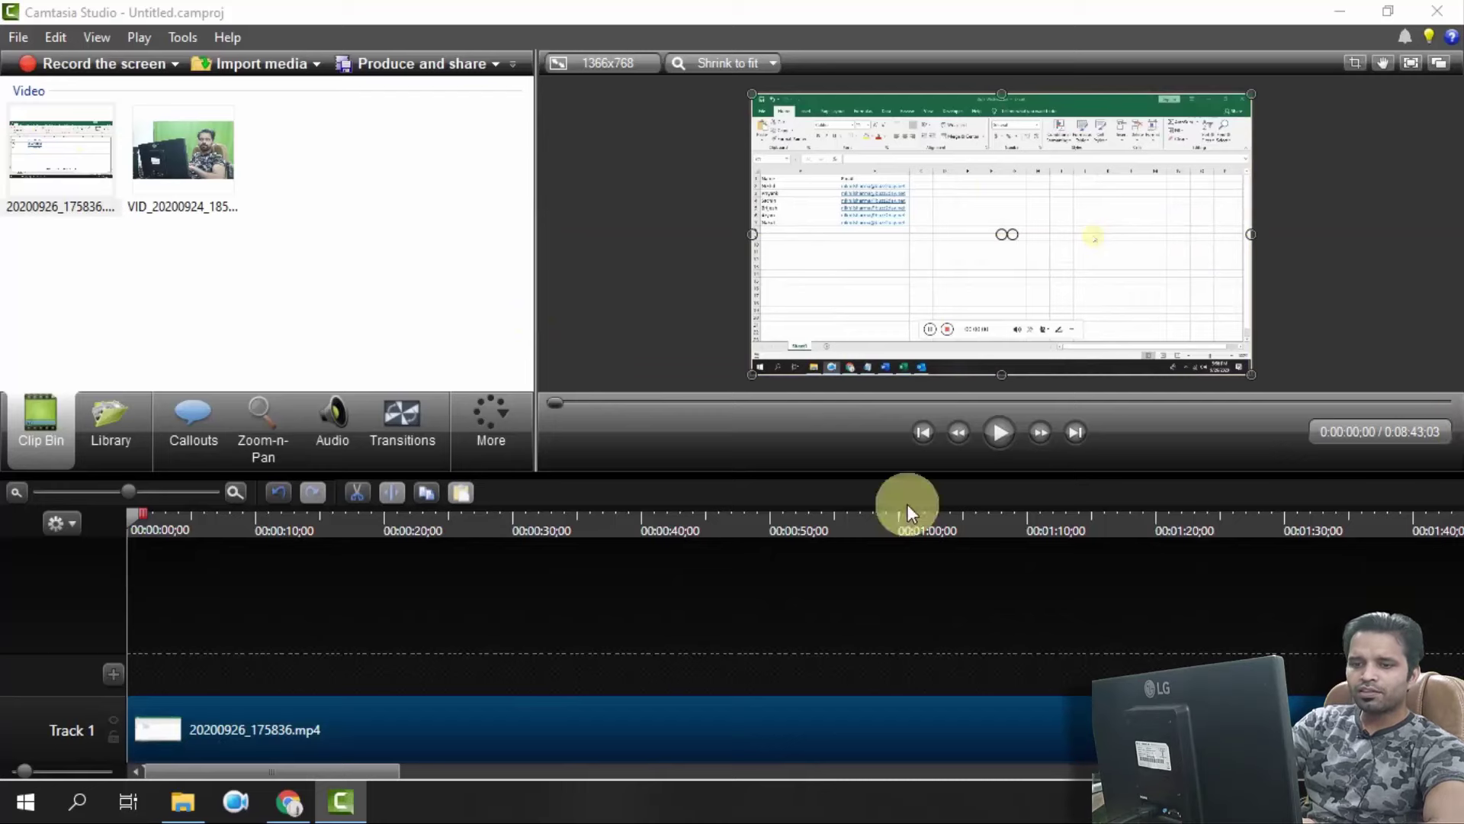
Add the camera video VID_20200924_185003.mp4 to a new Track 2 above the screen recording, starting at 0:00:00;00
drag(241, 769, 180, 757)
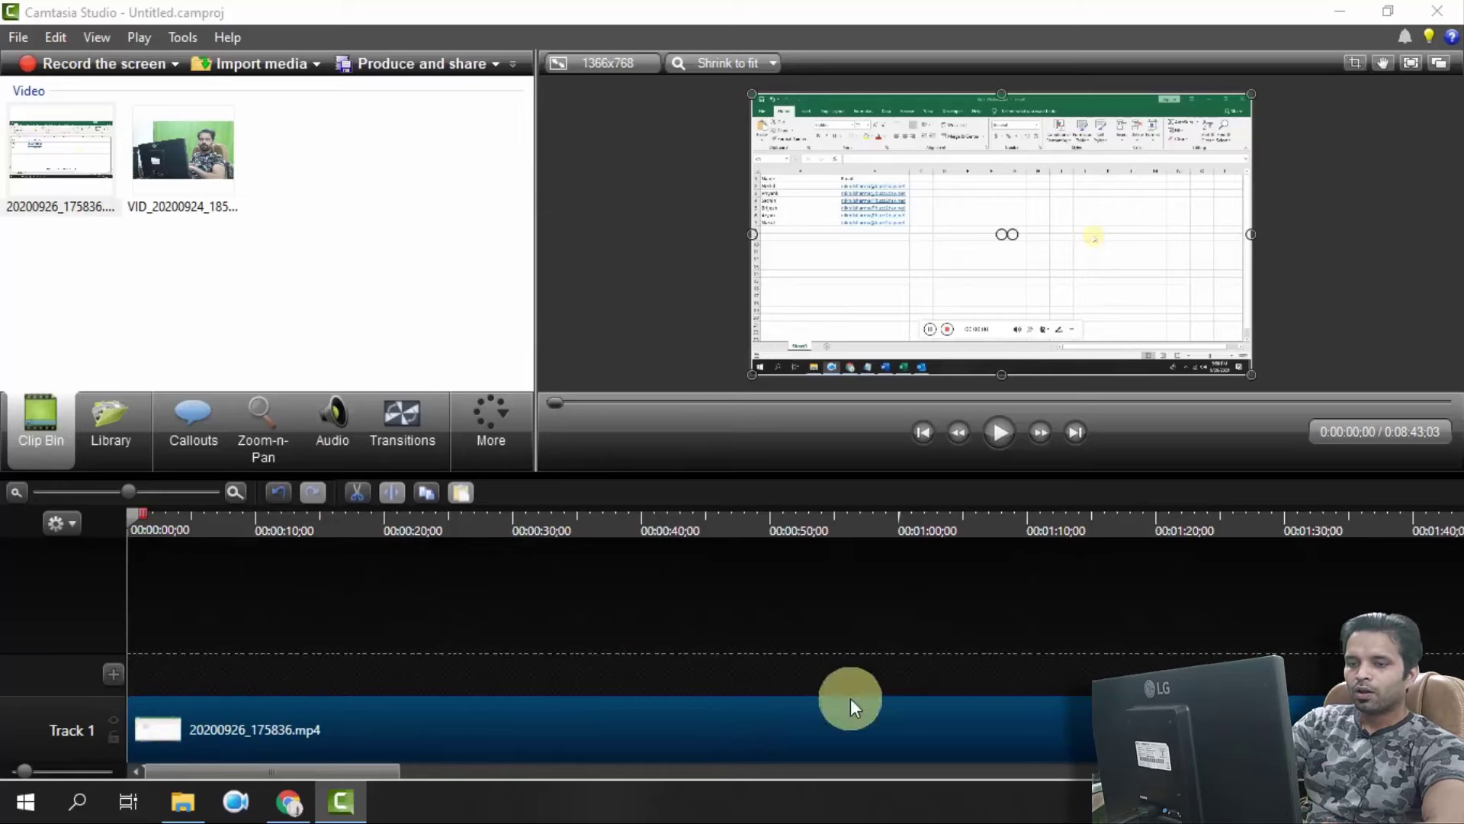
click(159, 148)
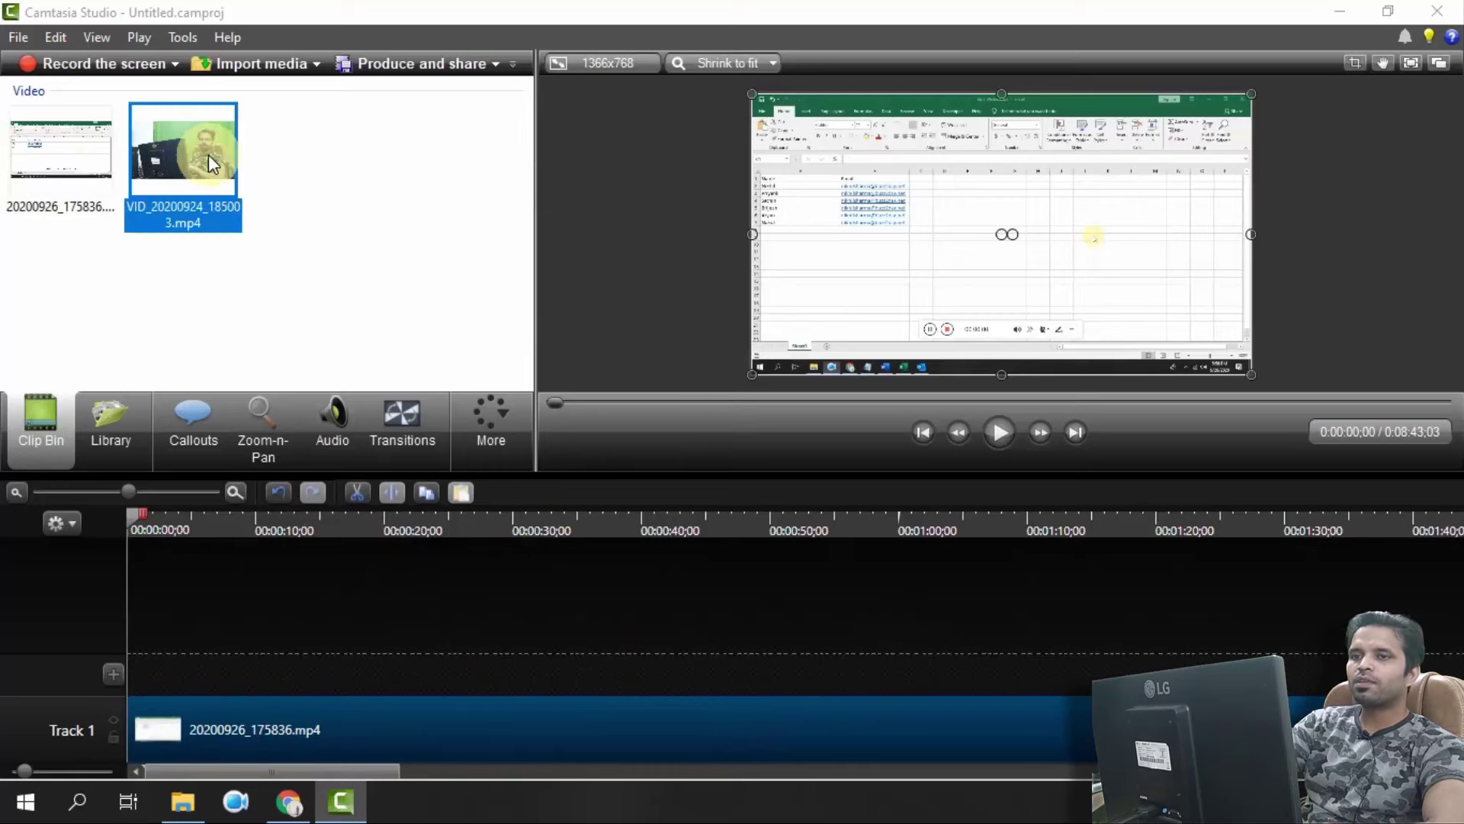
drag(202, 147, 159, 660)
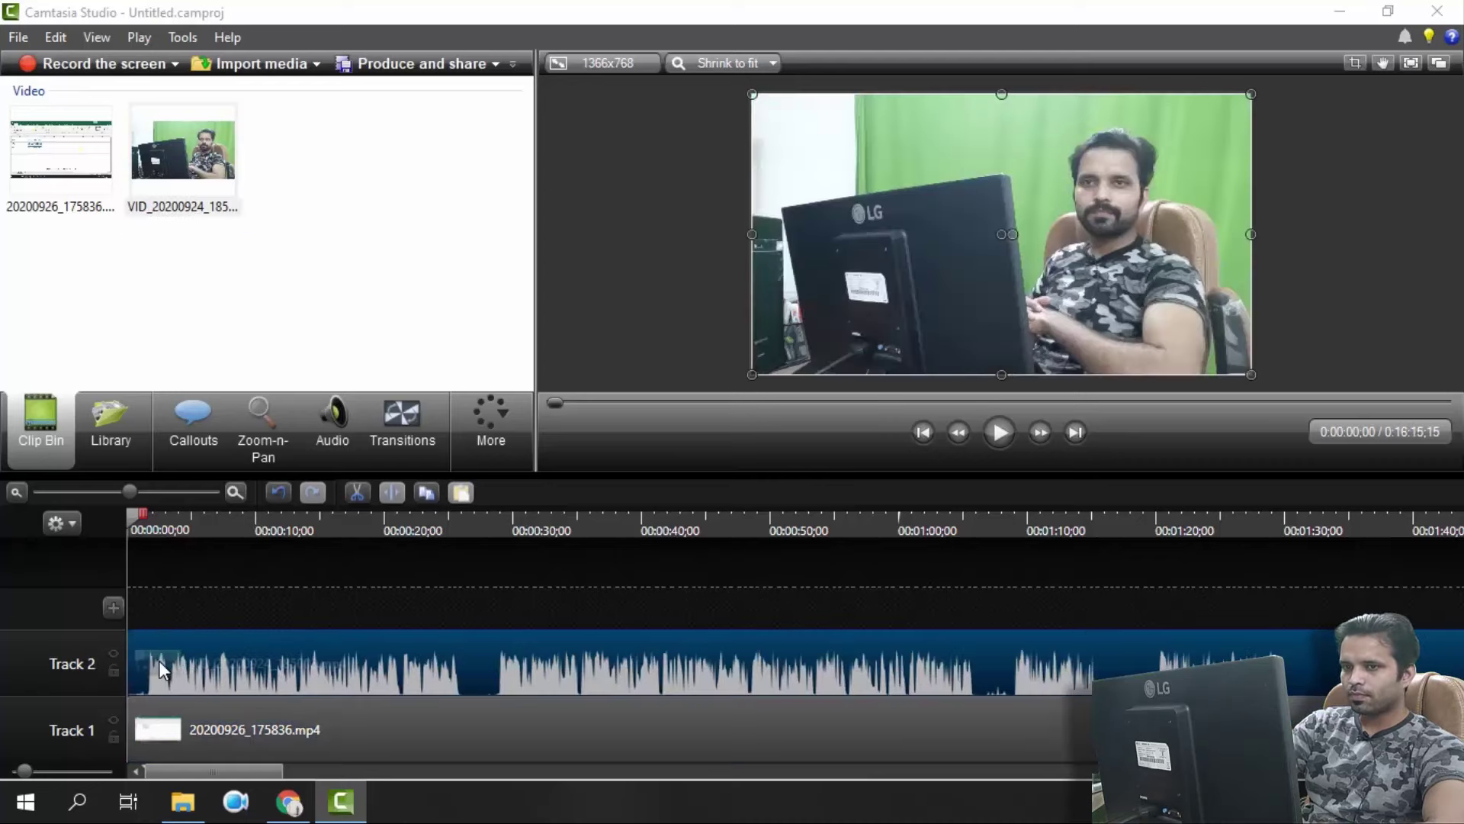
Scrub the timeline playhead to 0:00:25;22, at the start of the silent gap in the camera video
drag(131, 508, 284, 564)
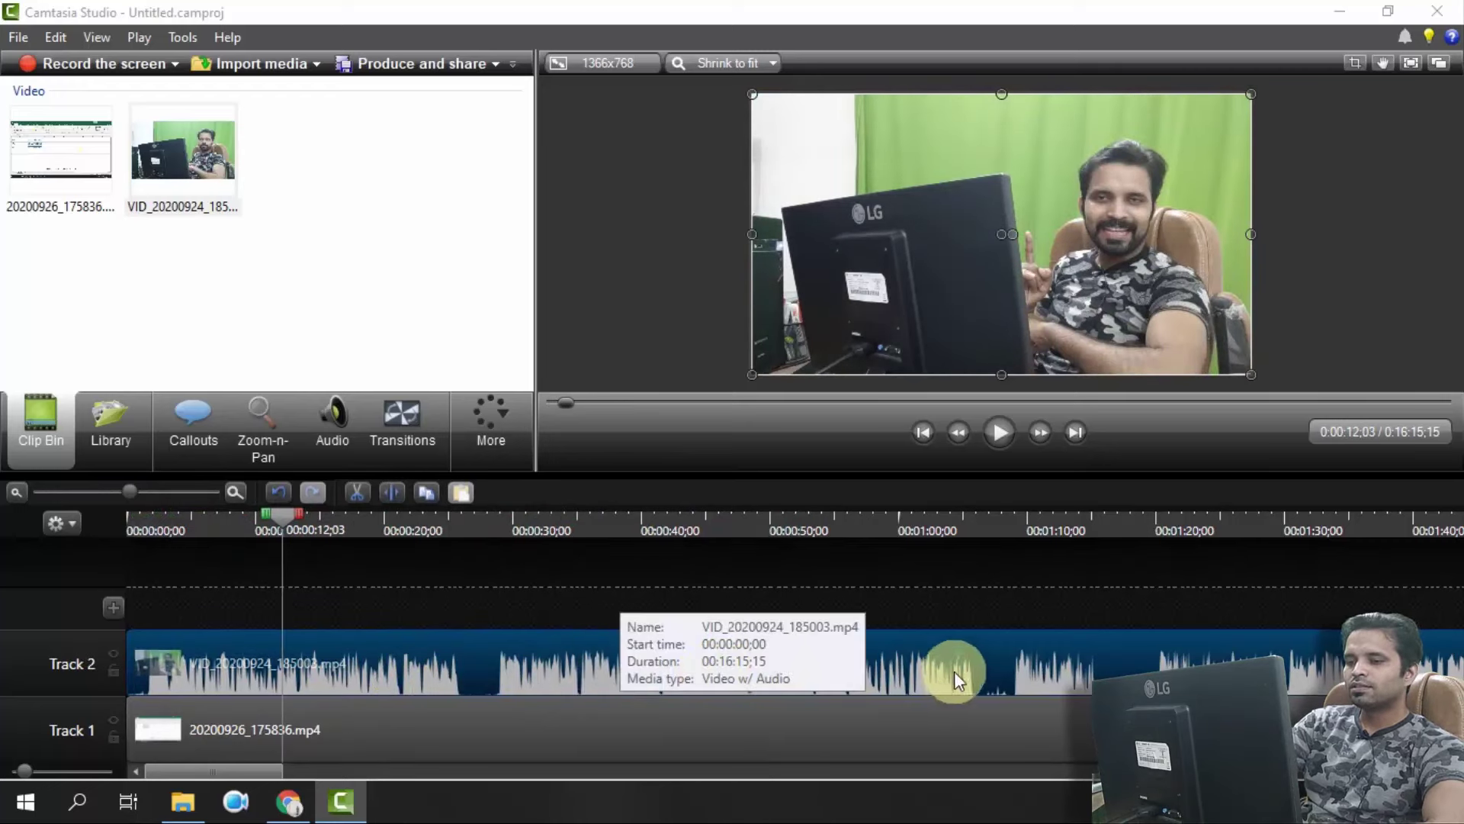
drag(443, 526, 453, 528)
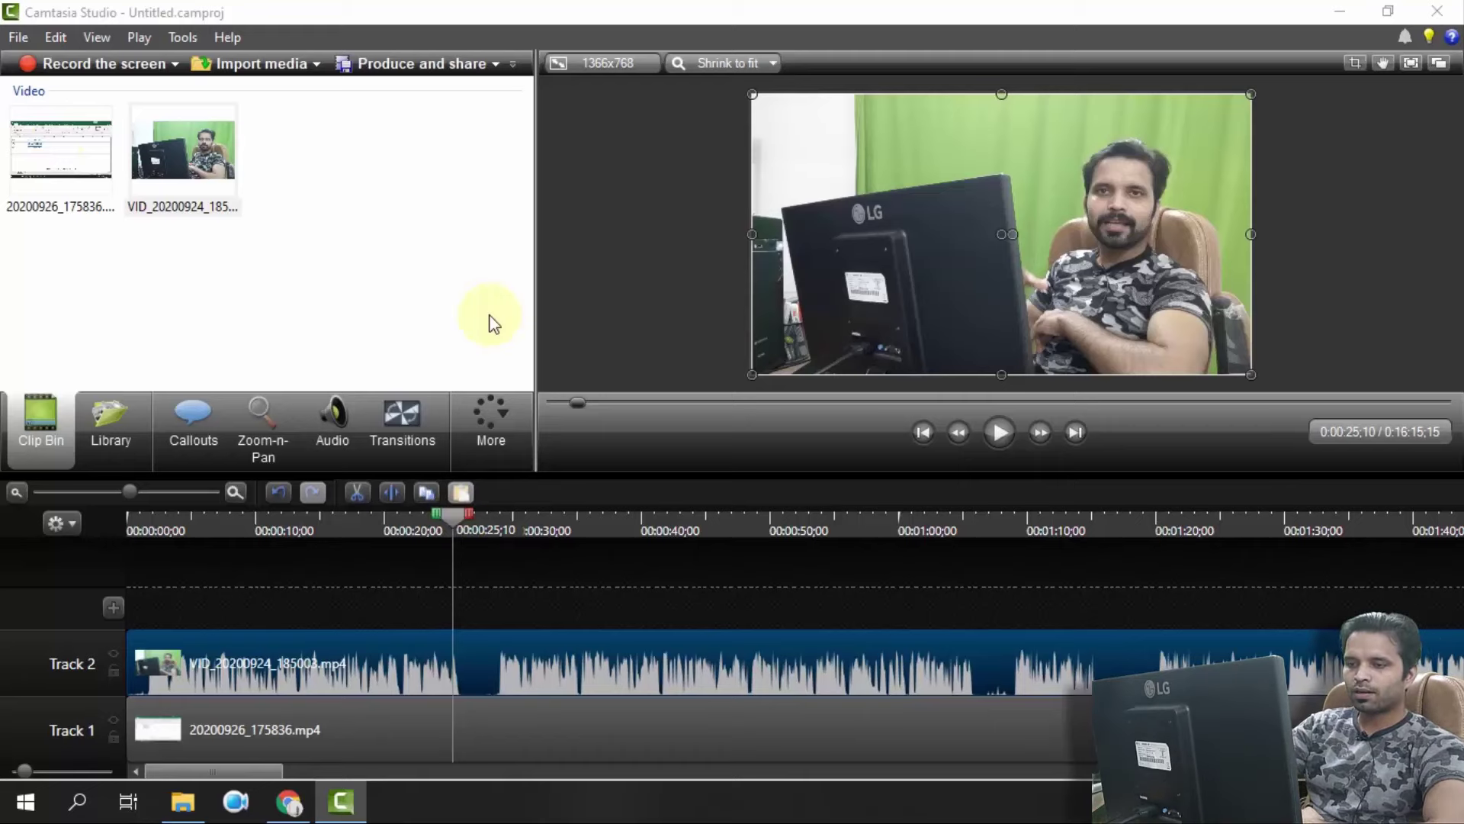
click(458, 516)
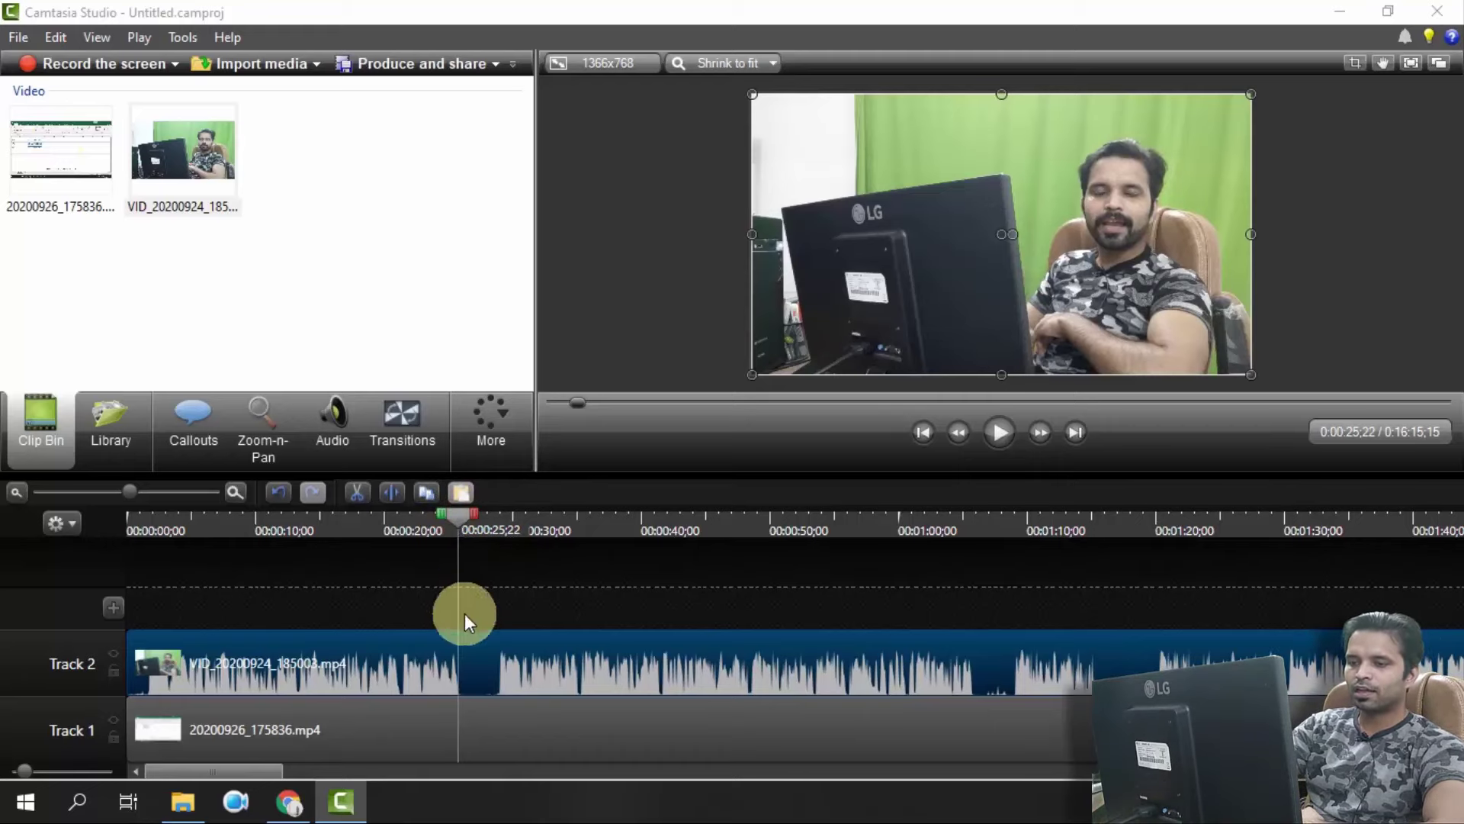
drag(474, 601, 481, 659)
click(491, 764)
click(477, 676)
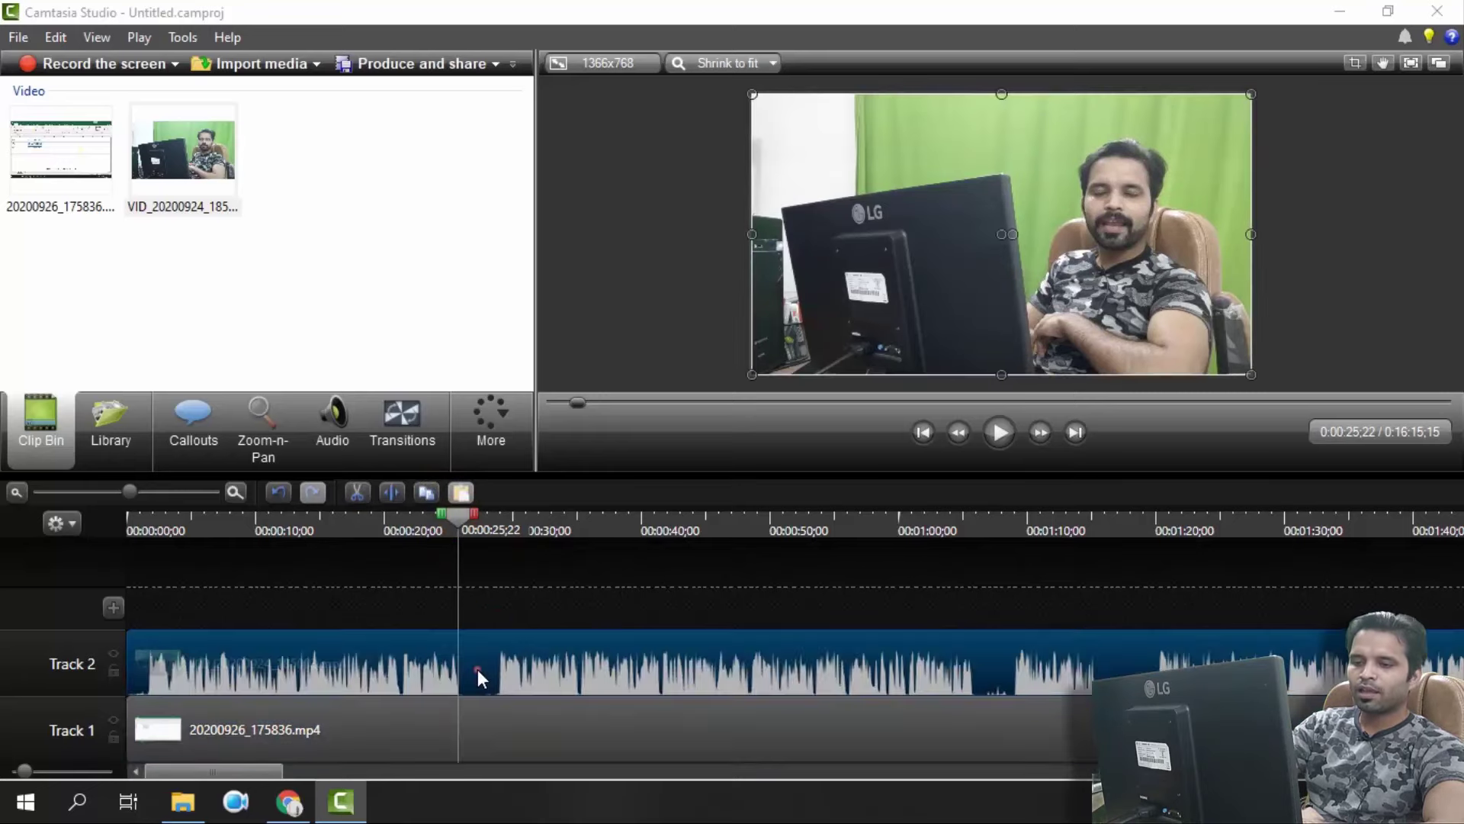
click(469, 711)
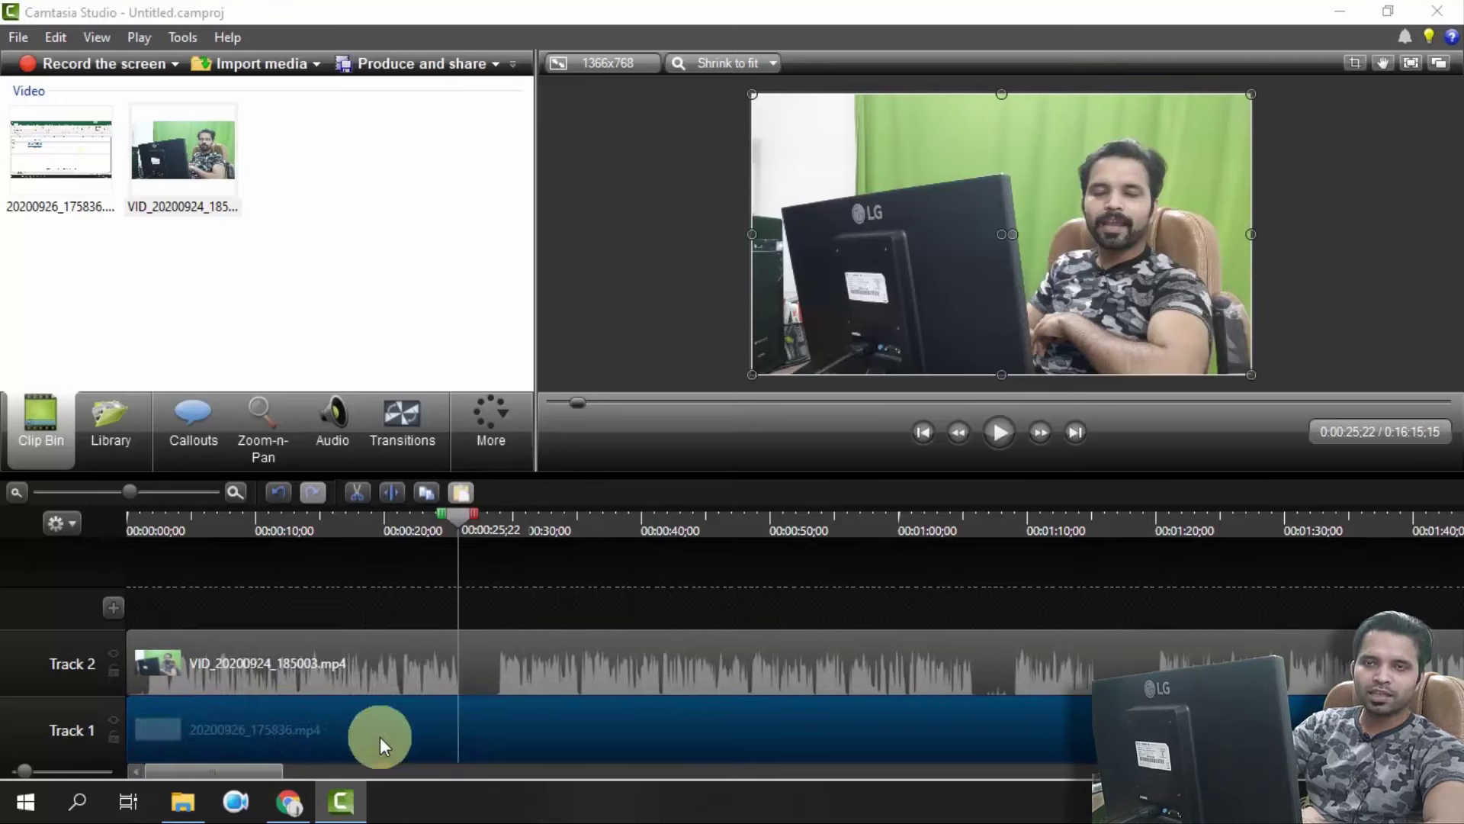
Shrink the Track 2 camera video on the canvas and position it over the lower-right corner of the screen recording
click(498, 661)
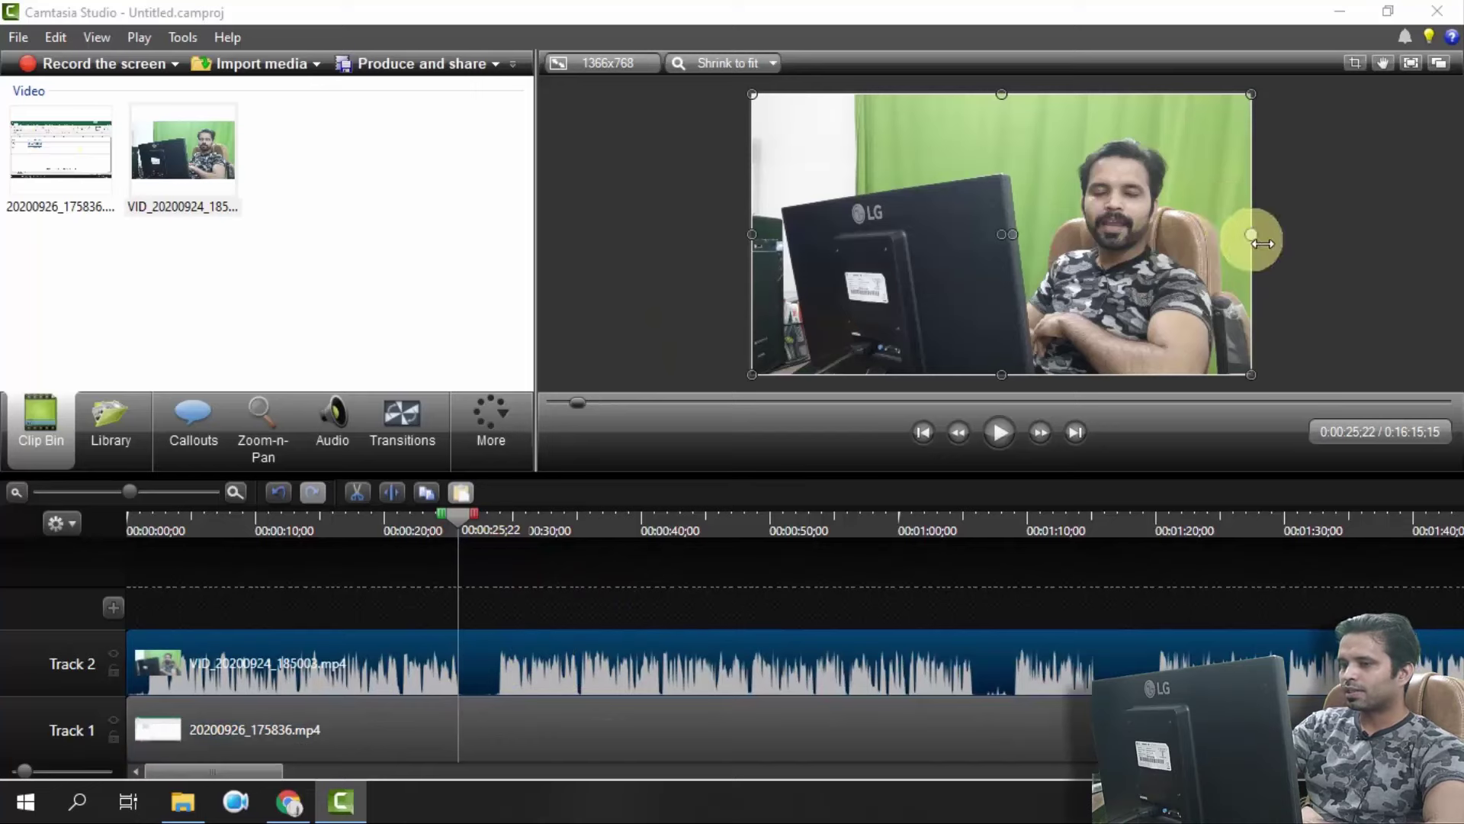
drag(1226, 245, 1248, 257)
drag(491, 671, 679, 592)
mouse_move(978, 239)
mouse_down()
mouse_move(1007, 240)
mouse_move(961, 237)
mouse_move(996, 239)
mouse_up()
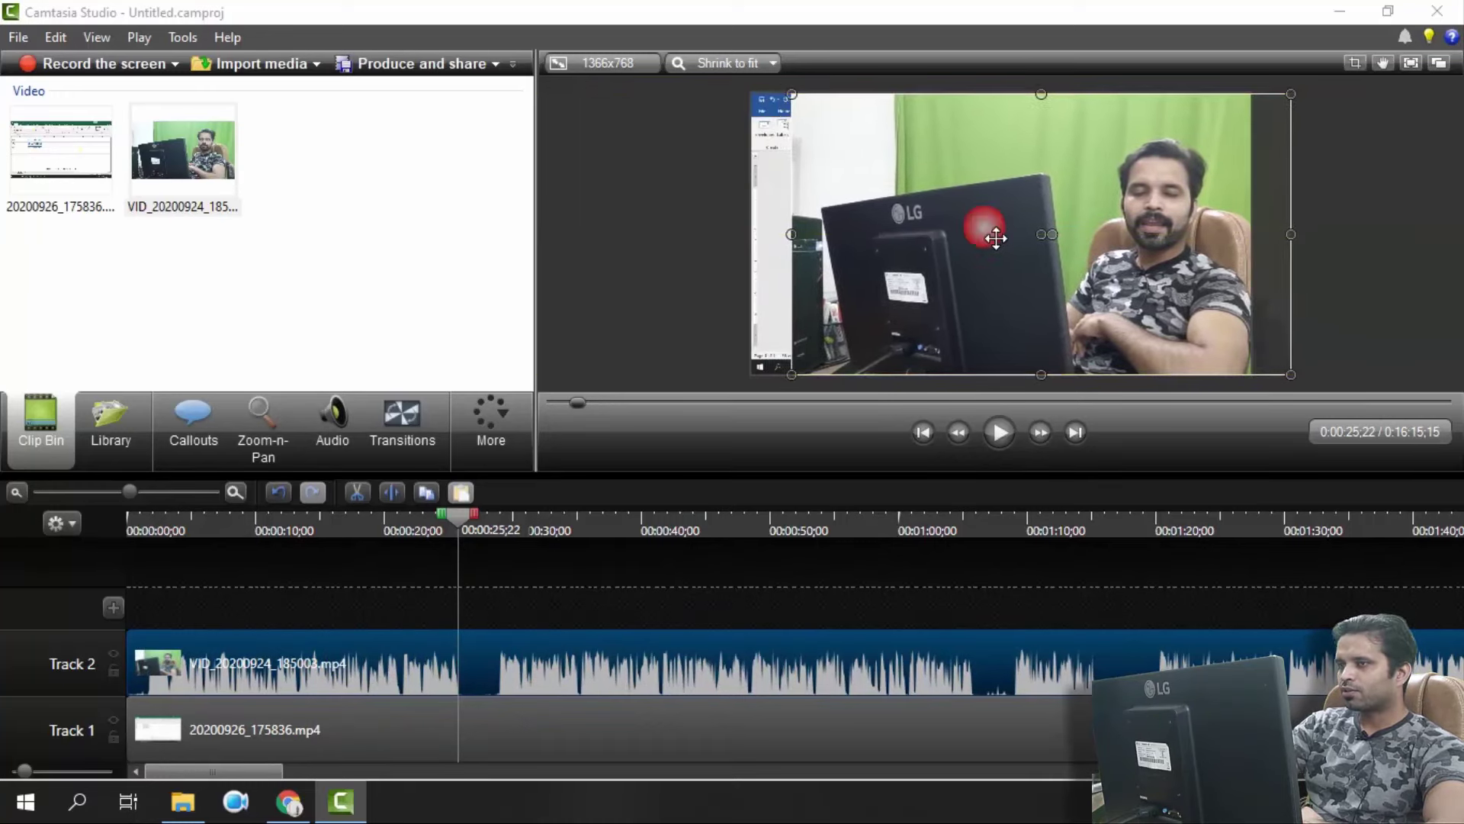
drag(791, 94, 1006, 313)
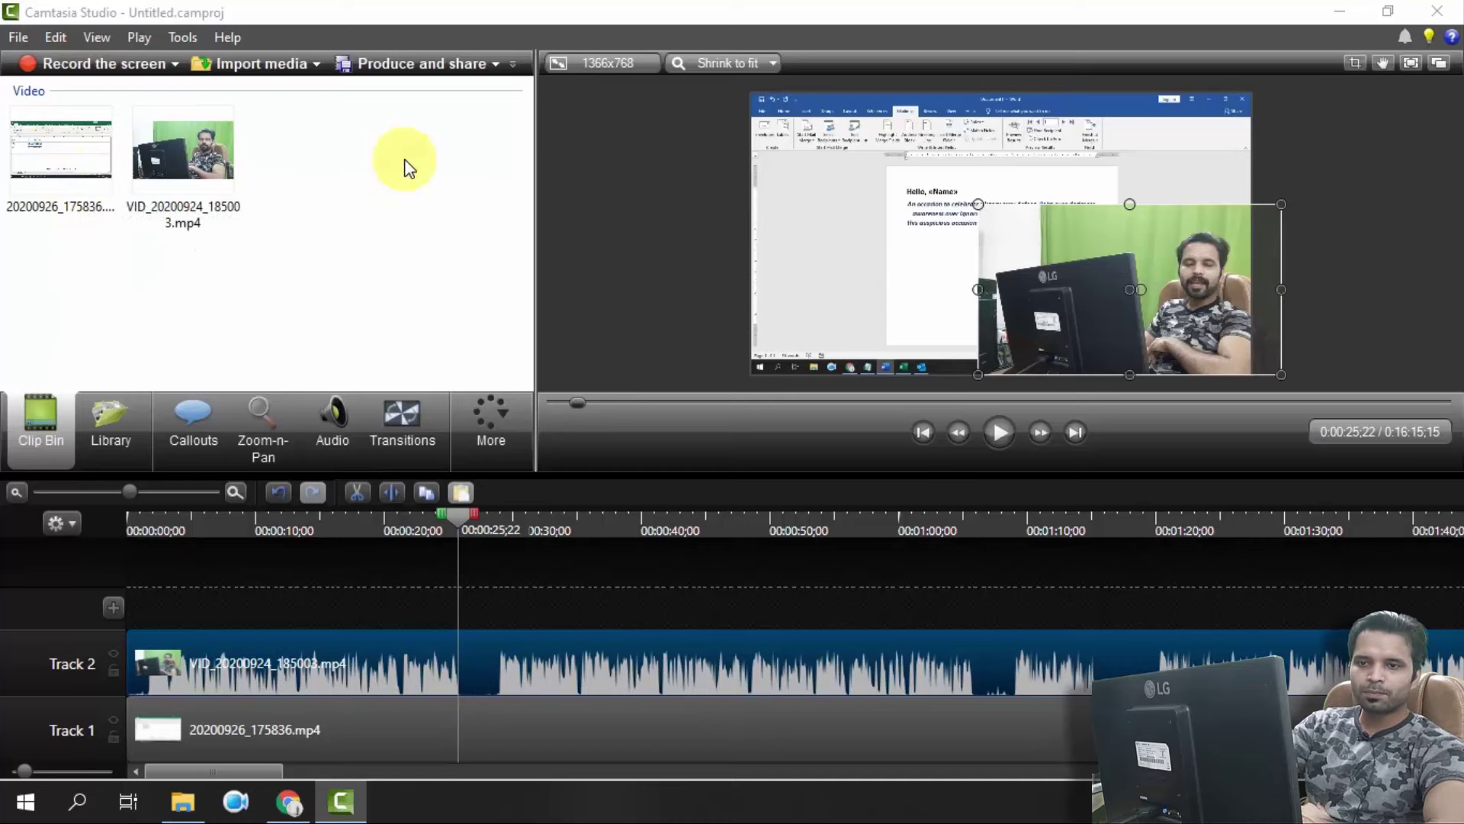
Preview the Basic Title and several callouts of the Calling Lights theme in the media library
click(131, 429)
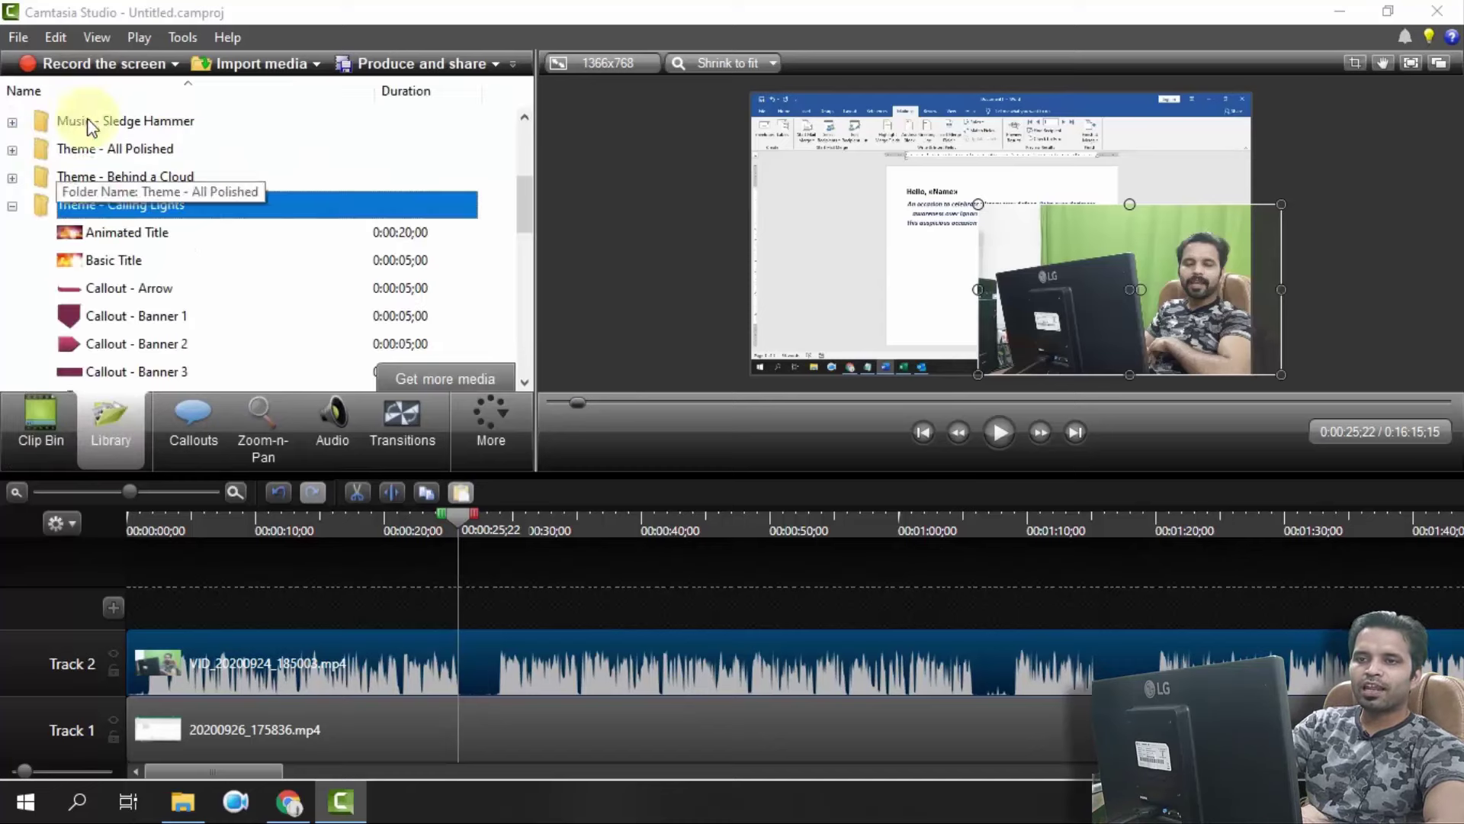
click(105, 233)
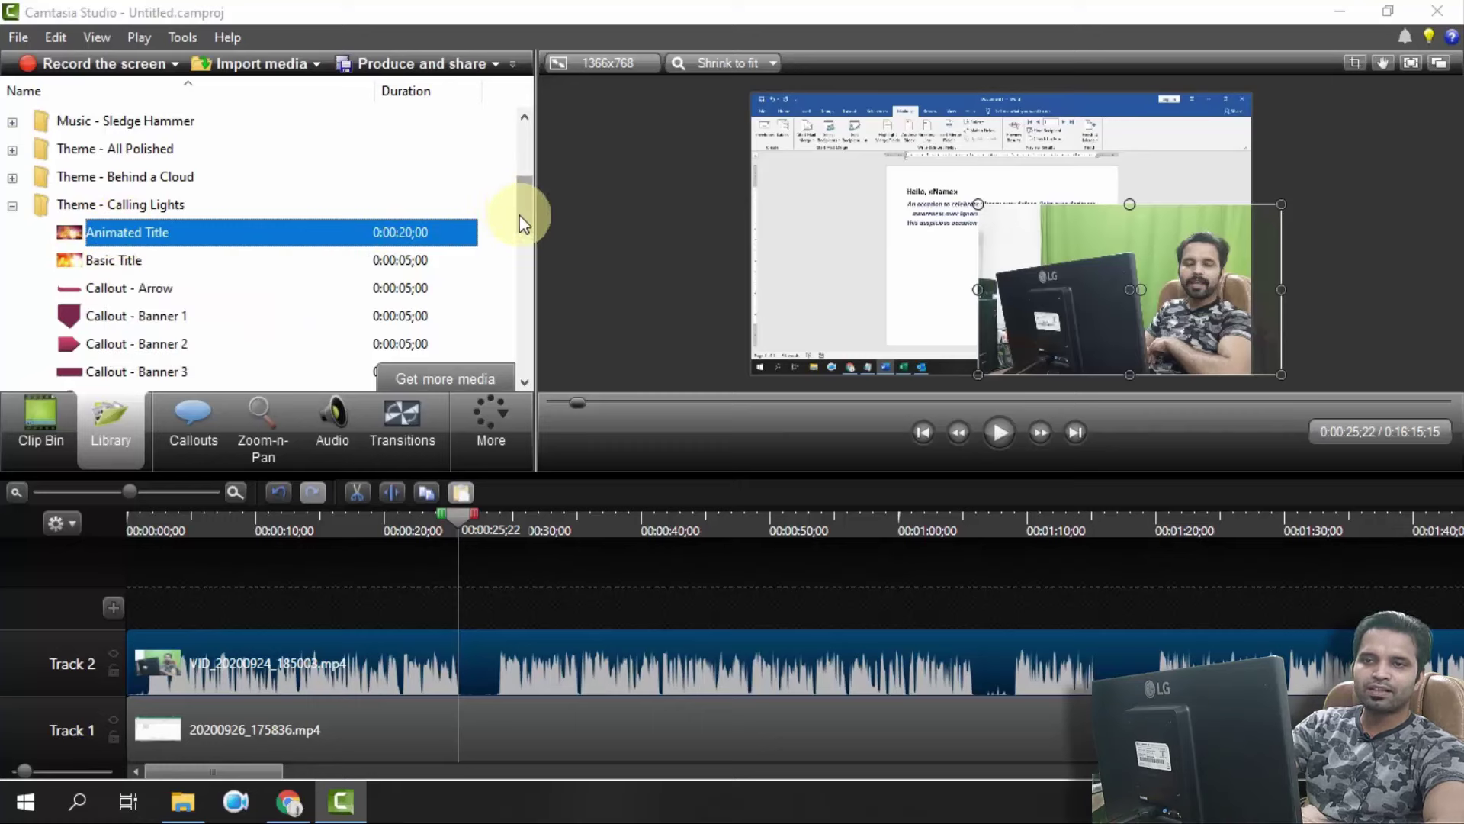
click(128, 263)
click(999, 432)
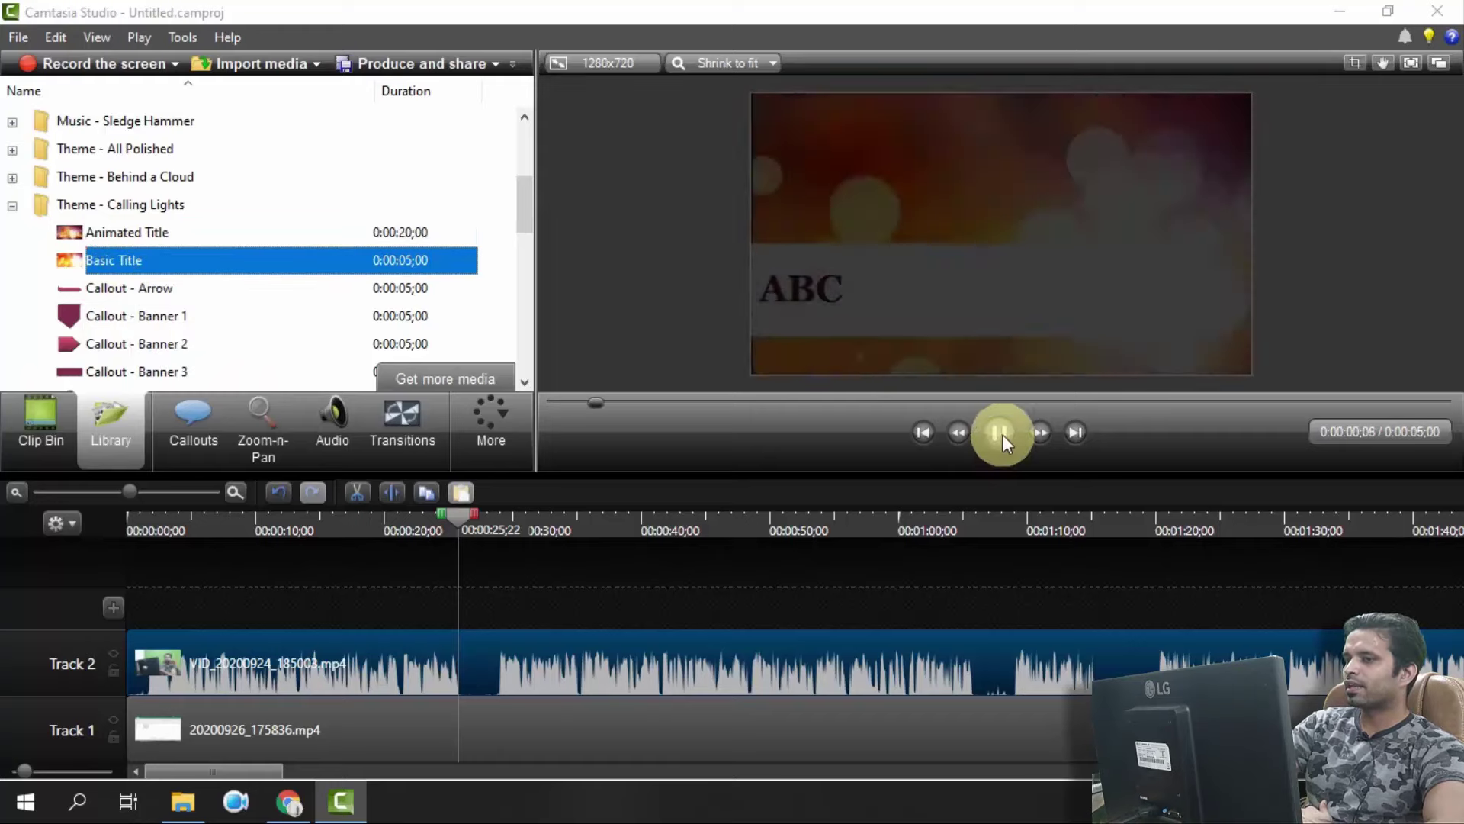
click(113, 286)
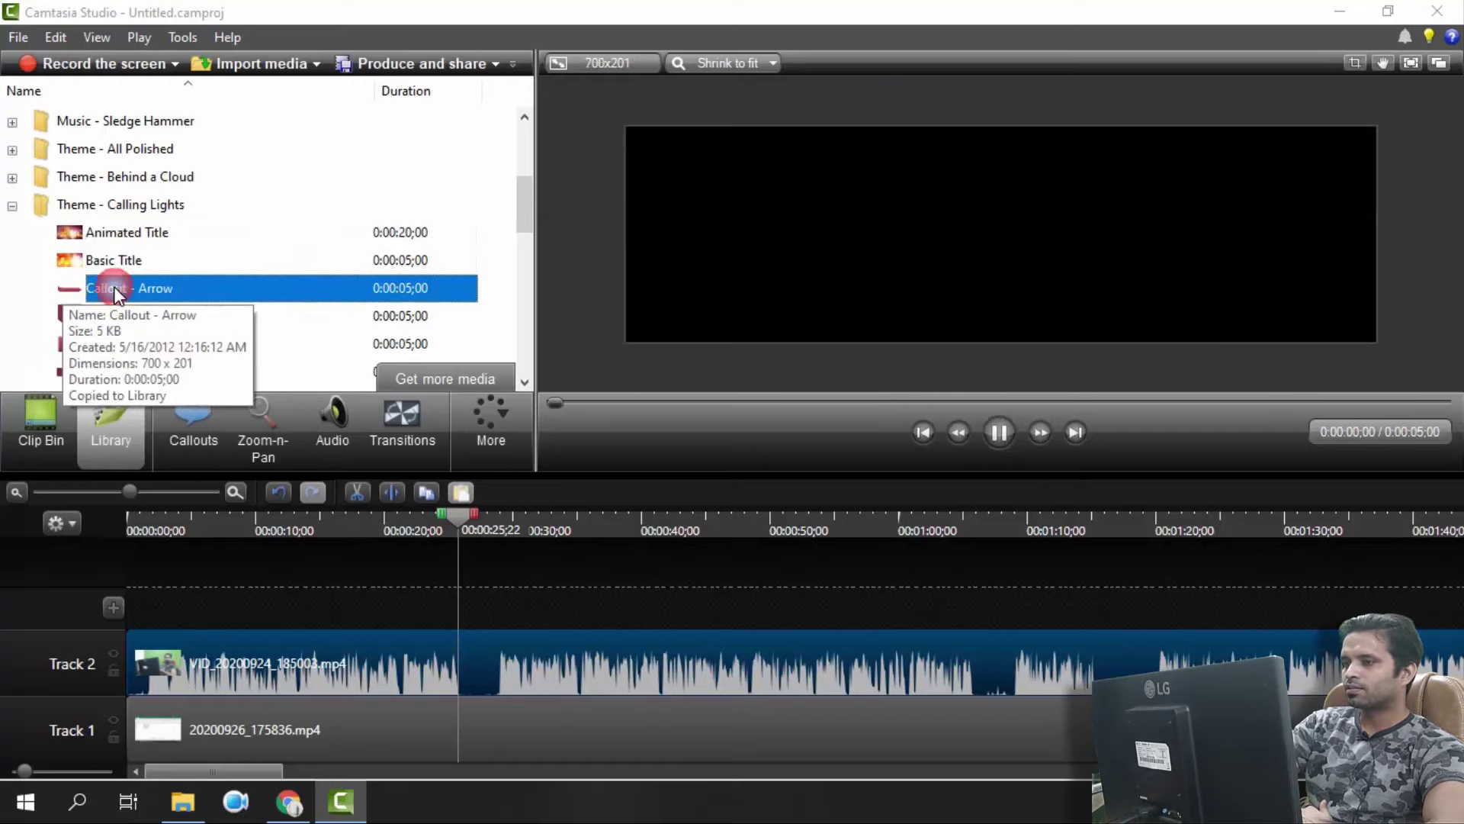
click(938, 440)
click(115, 316)
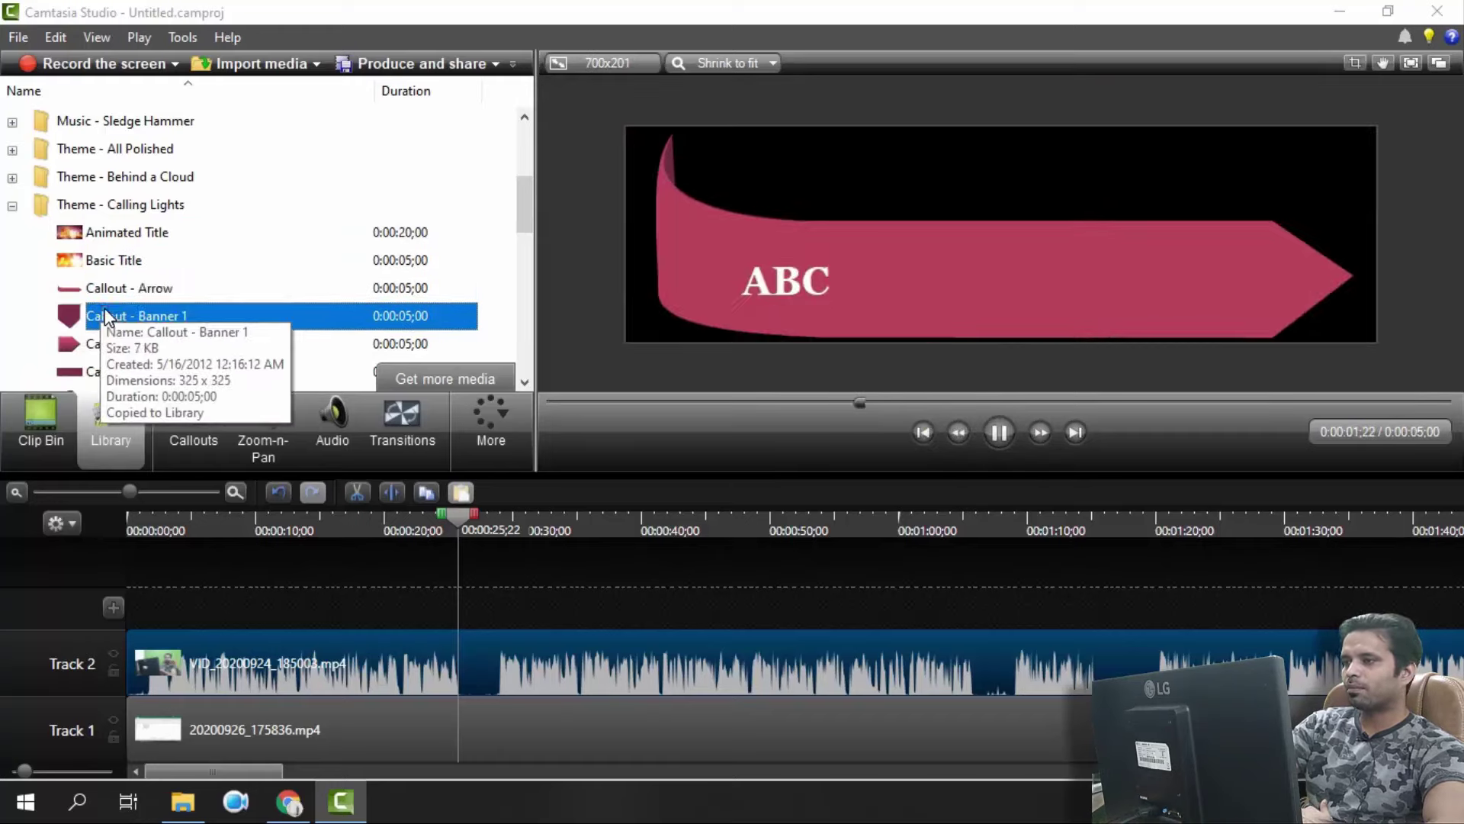
scroll(122, 336, down, 3)
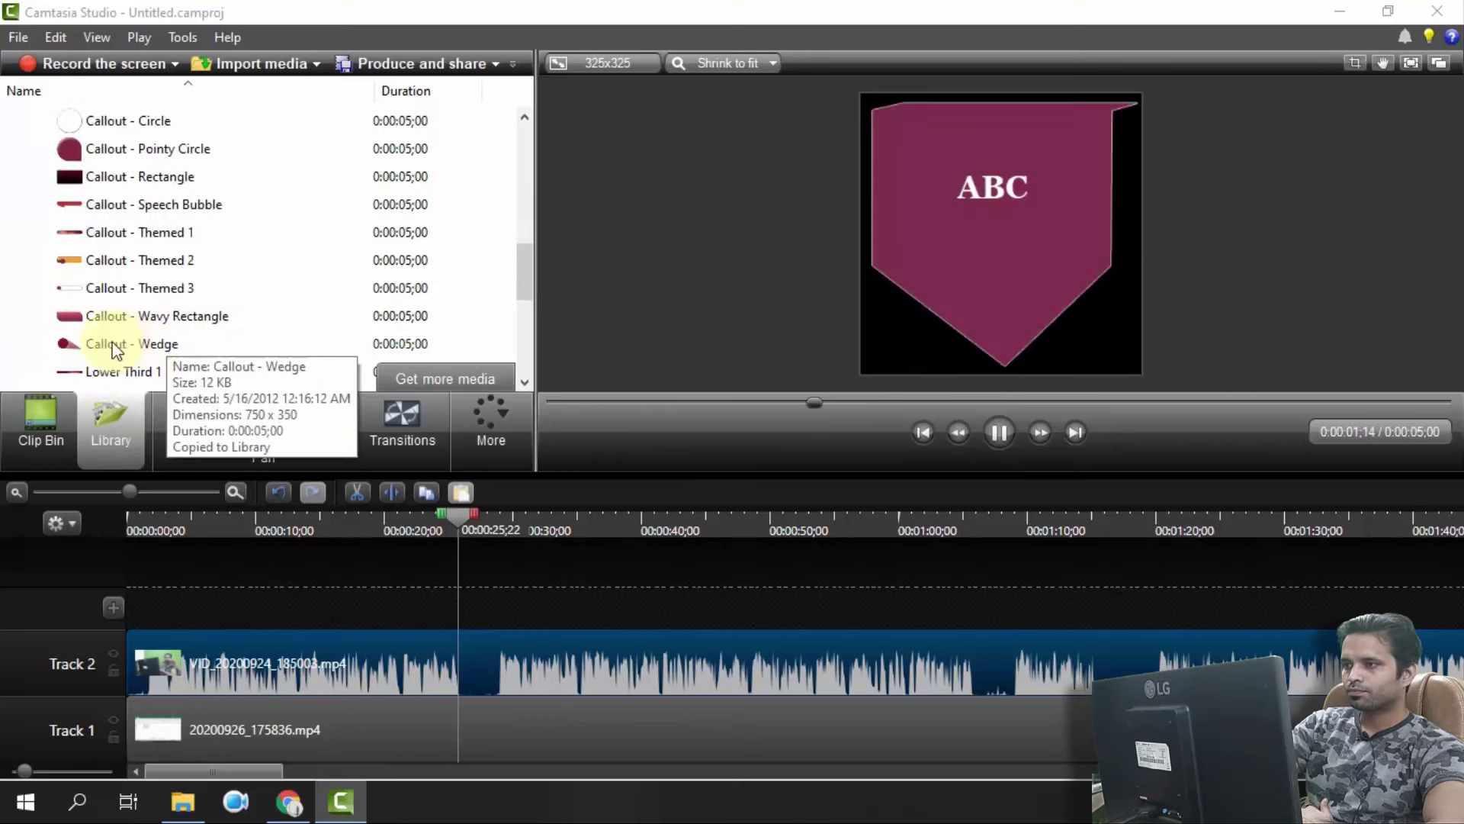
click(113, 345)
Preview the Animated Title of the Main Event theme, and collapse the Calling Lights theme folder
scroll(196, 347, down, 3)
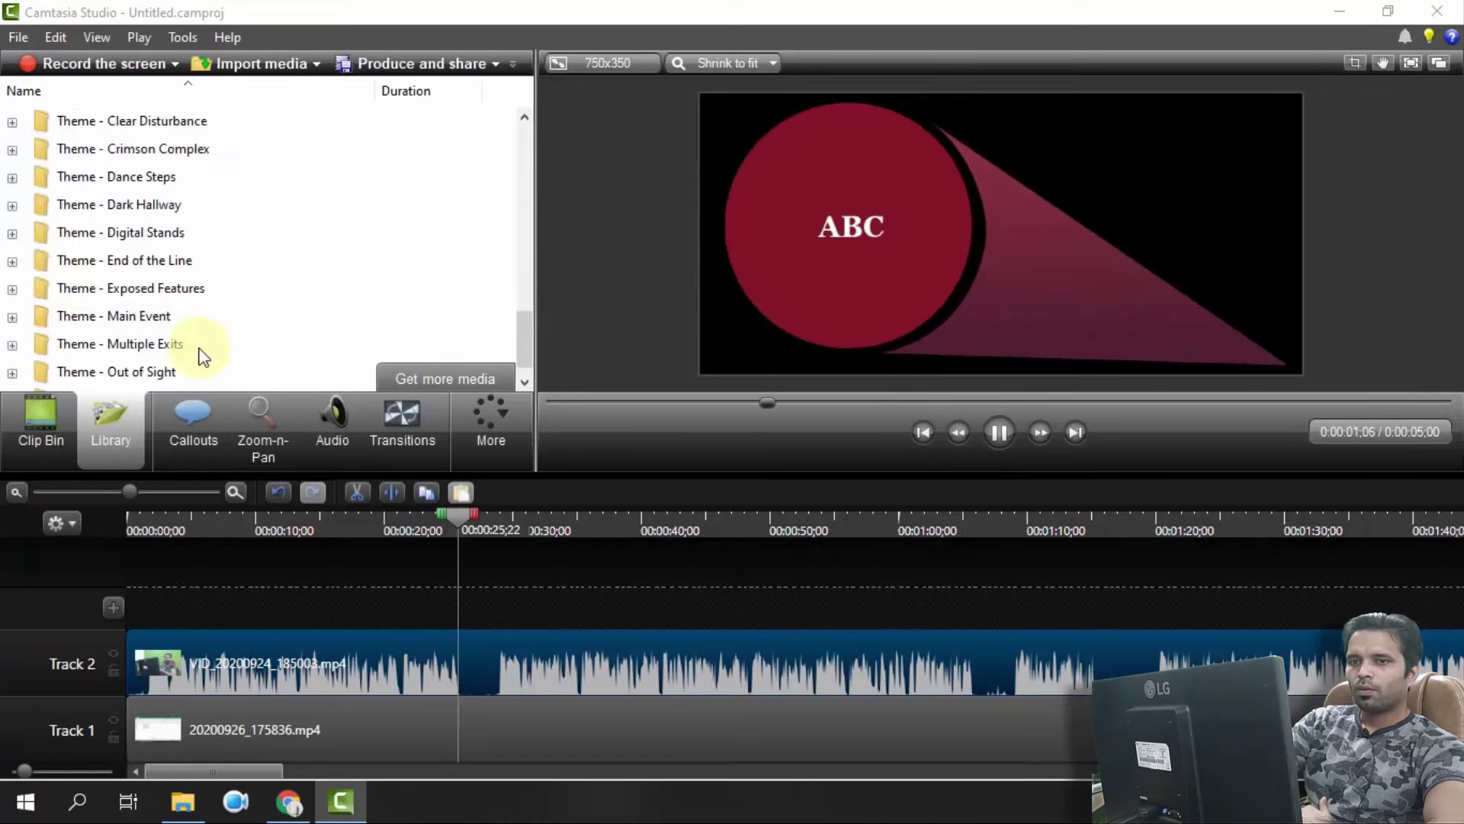
click(12, 315)
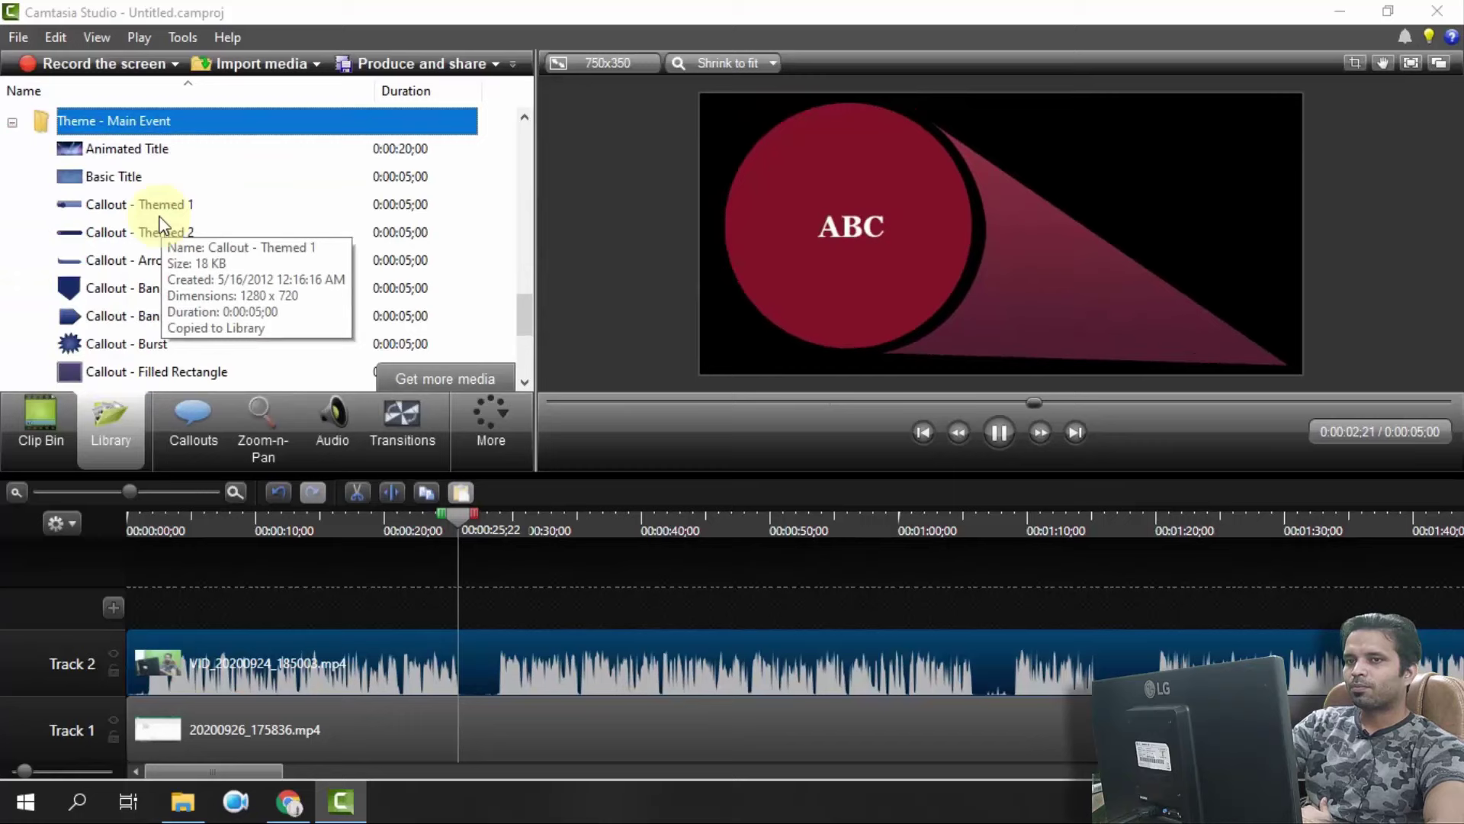
click(126, 151)
scroll(294, 284, up, 5)
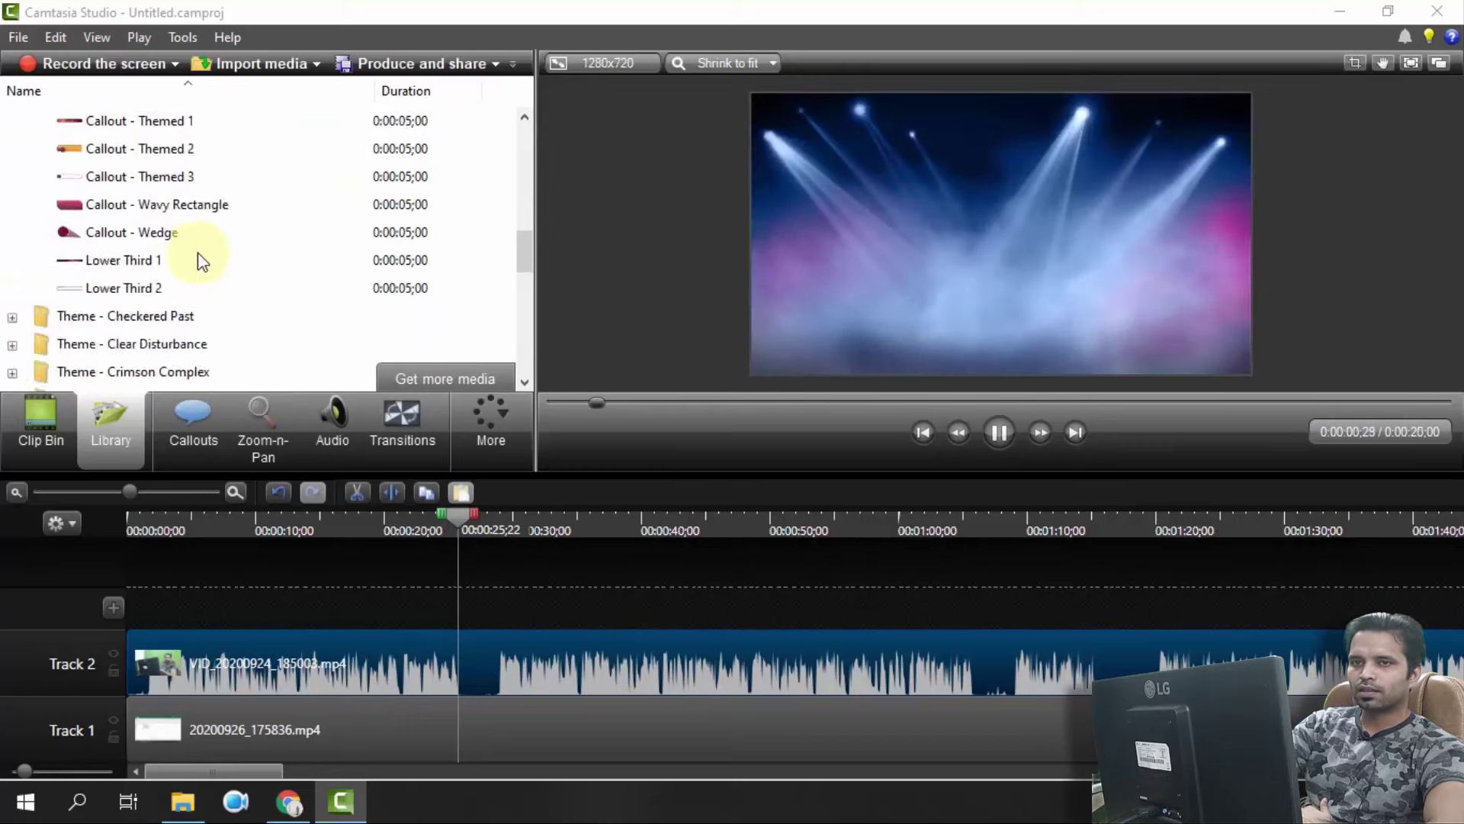
click(11, 178)
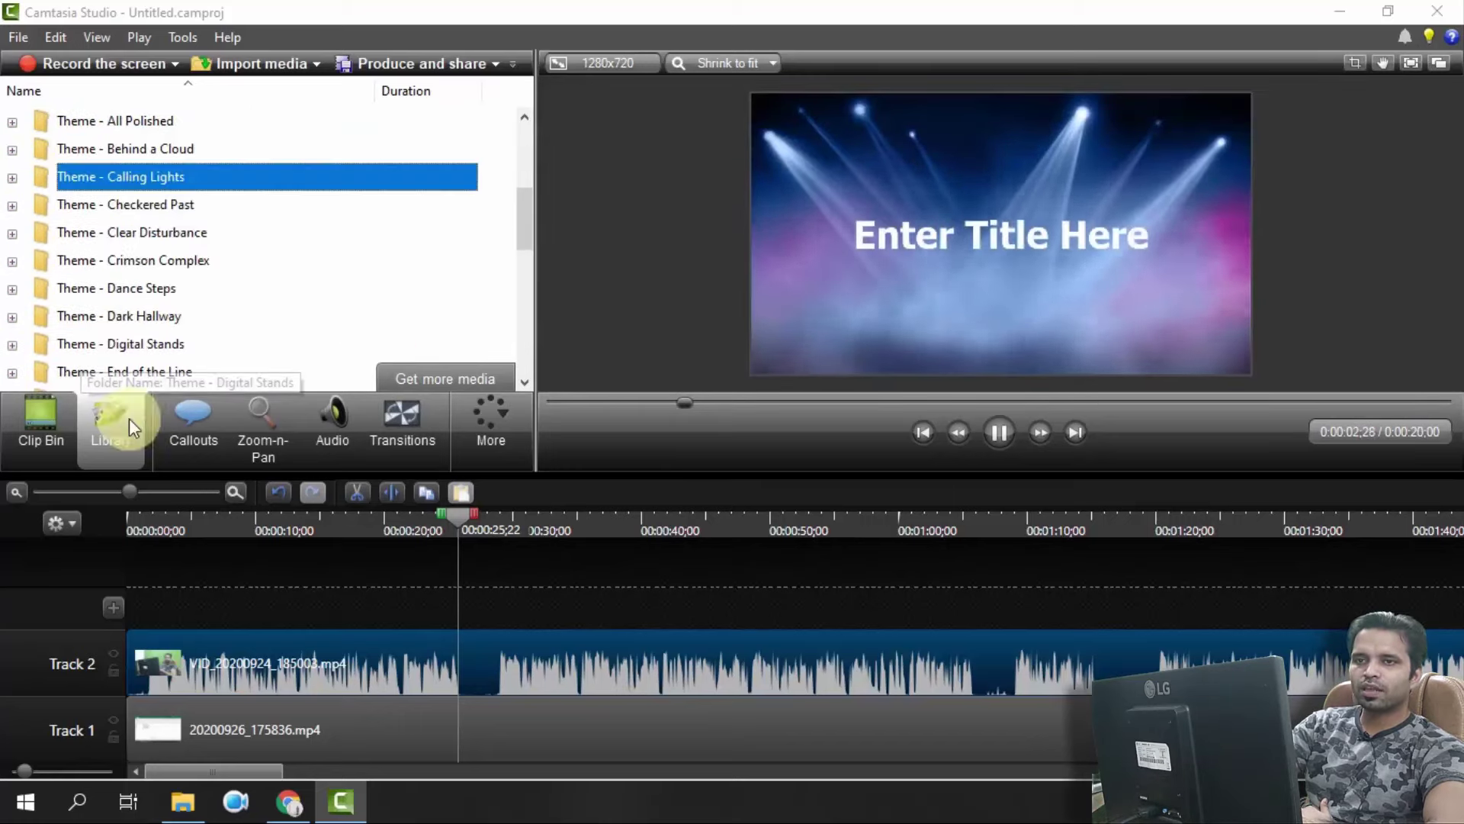
scroll(116, 209, up, 5)
Examine the full set of callout shapes and the Zoom-n-Pan settings
click(187, 427)
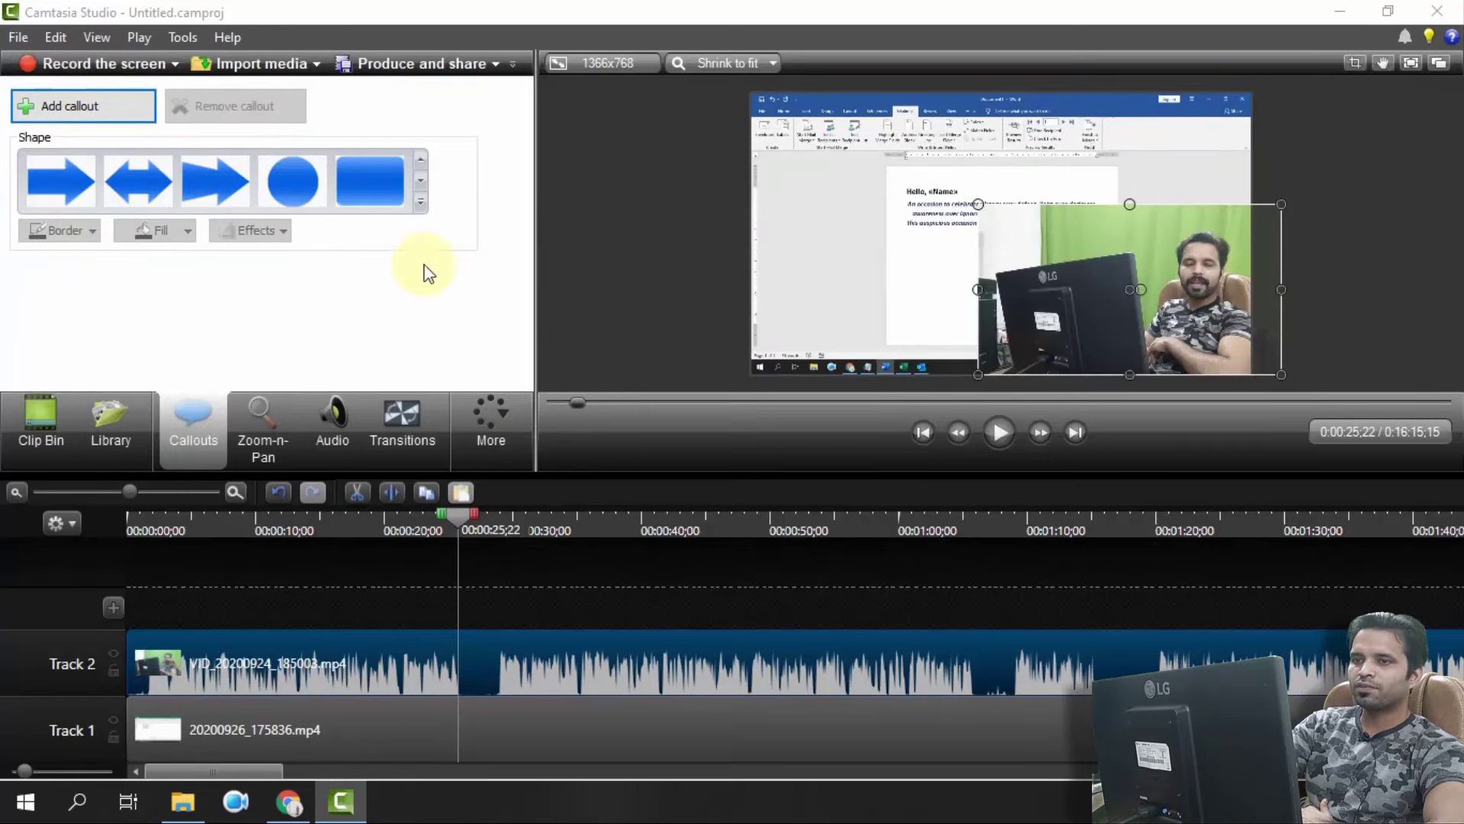
click(417, 199)
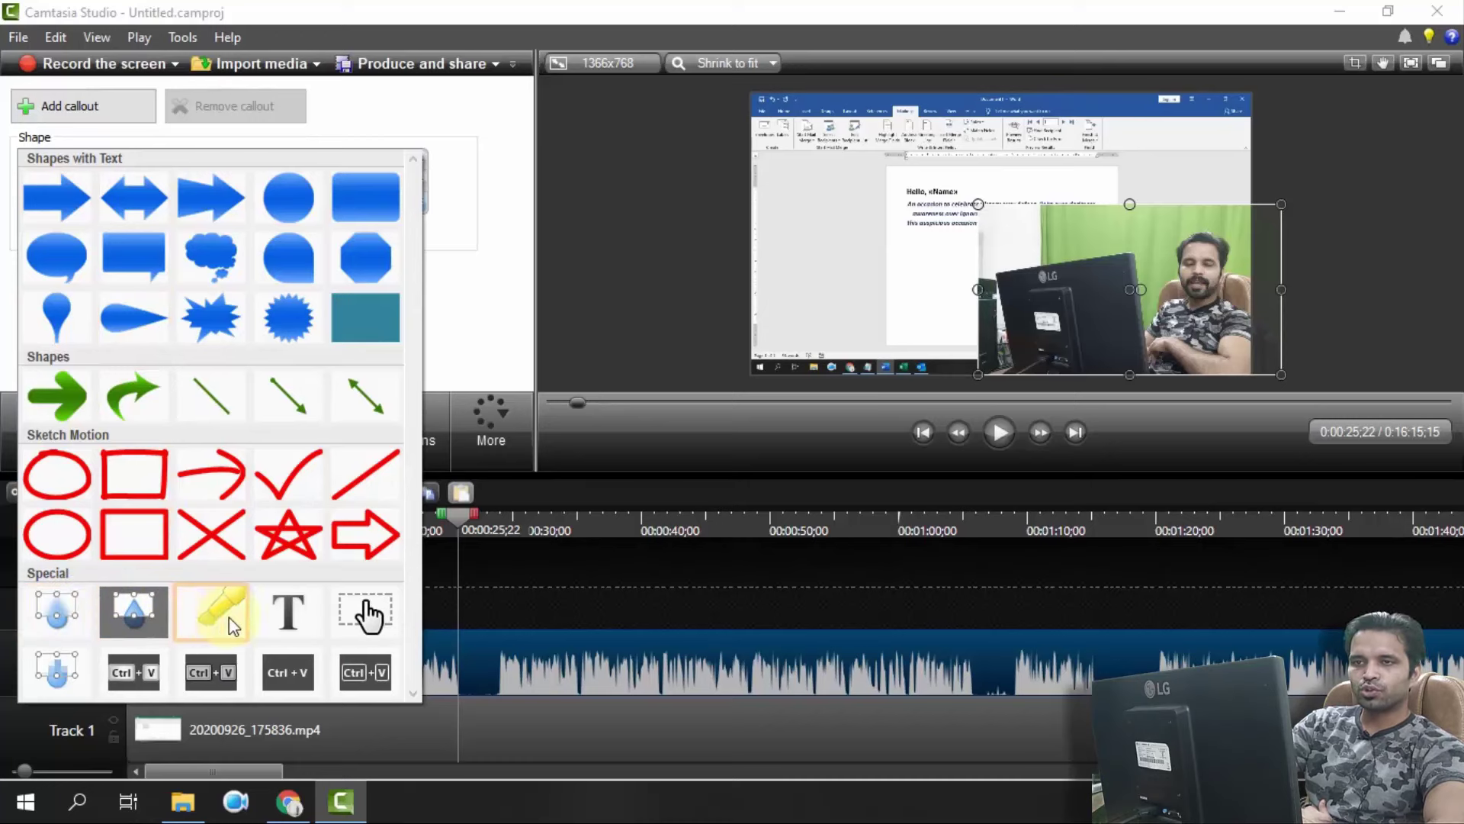
click(459, 116)
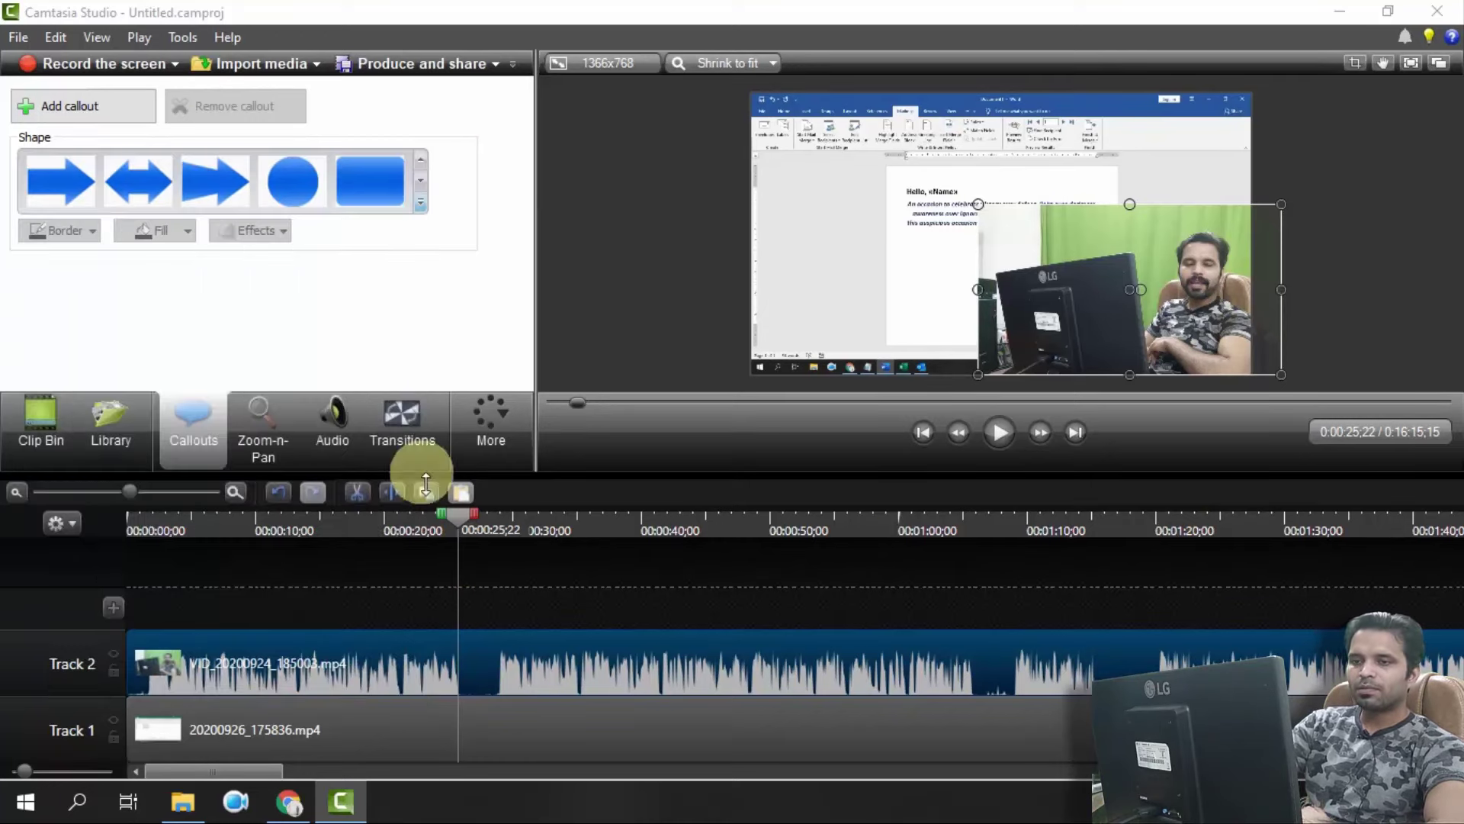
click(260, 444)
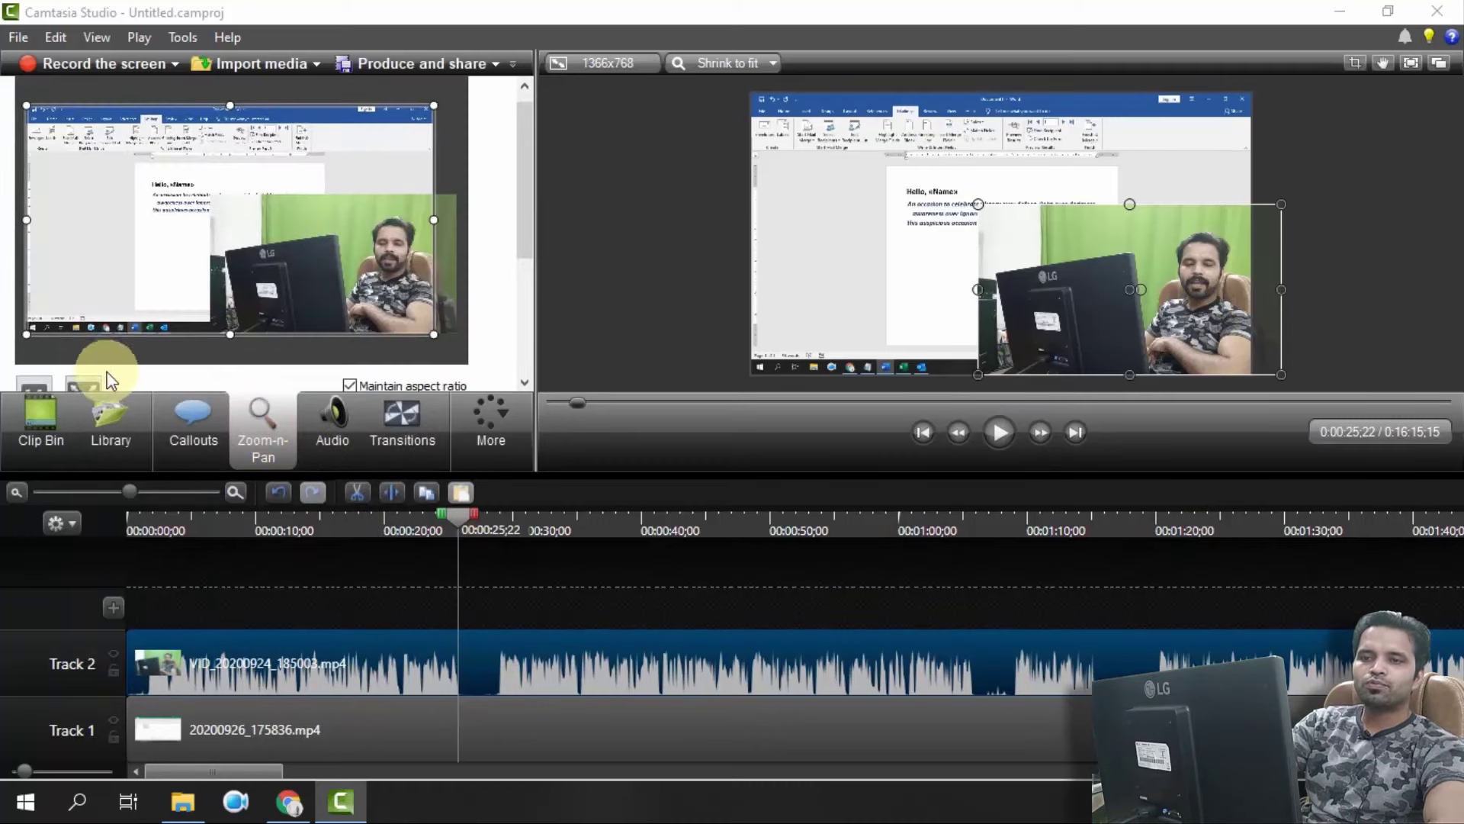
scroll(61, 366, down, 1)
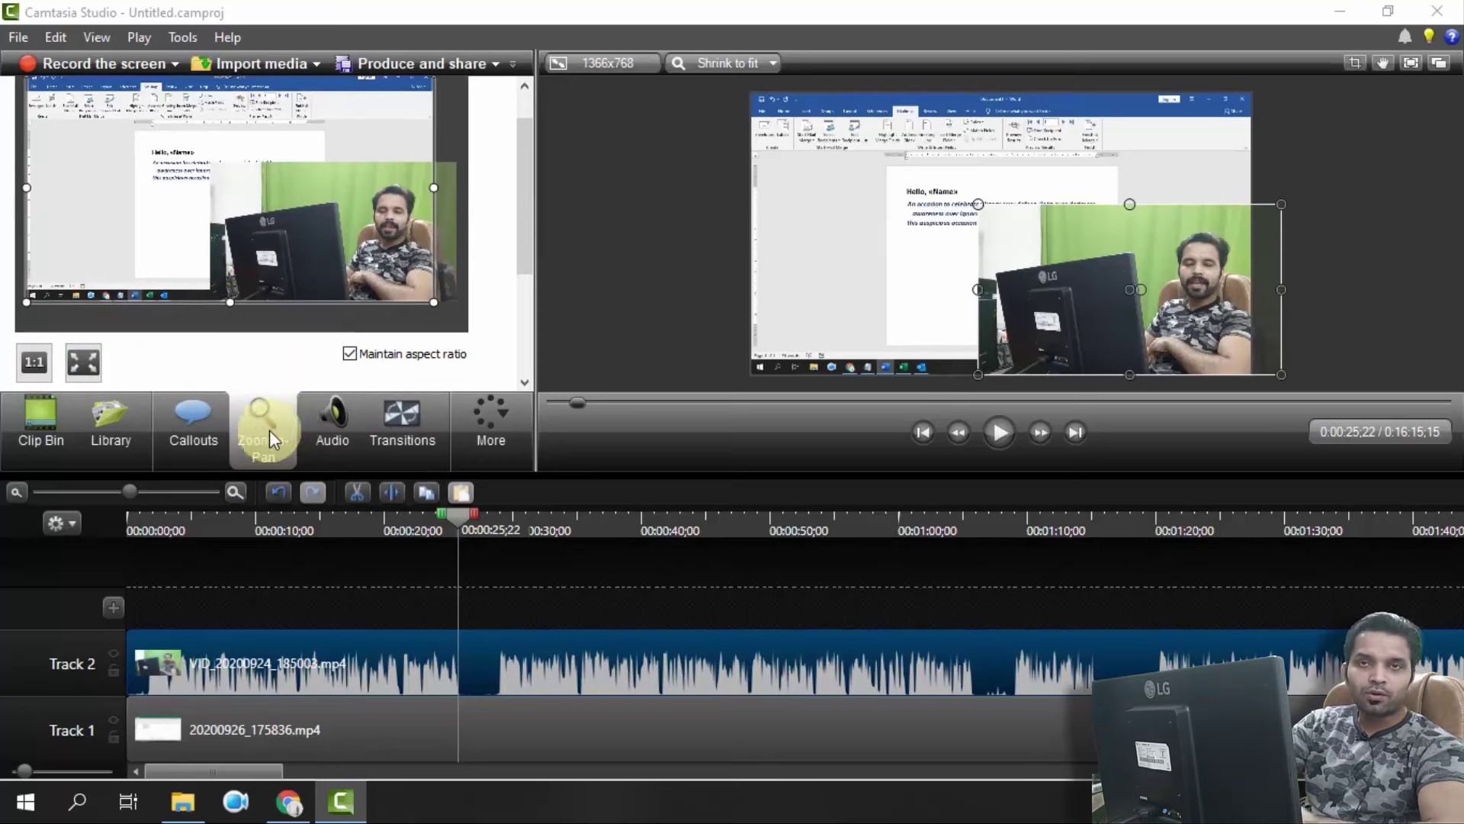
Try lowering the Track 2 camera video's audio volume and raising it back to its original level
click(344, 428)
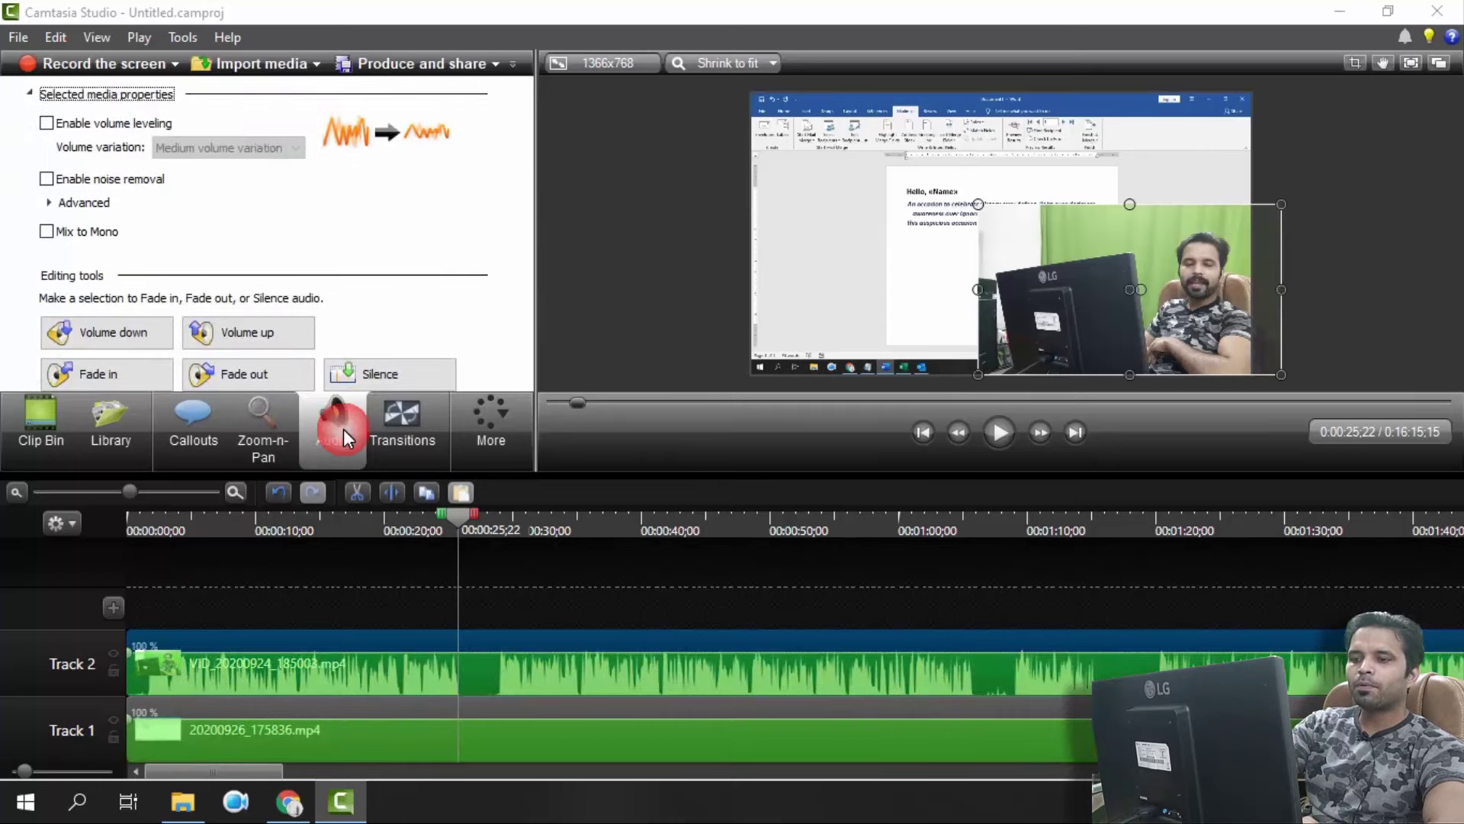
click(549, 633)
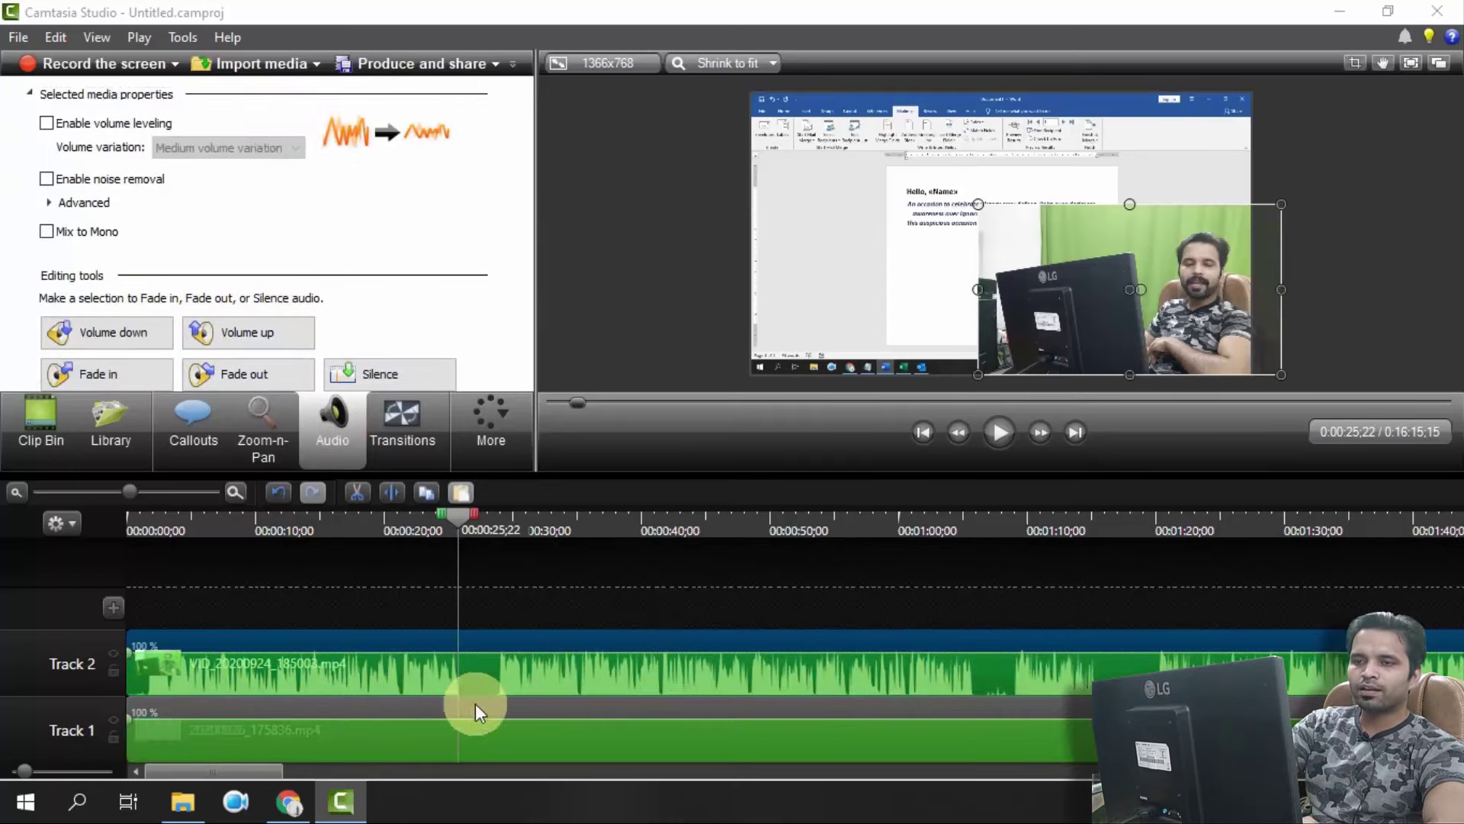
click(137, 335)
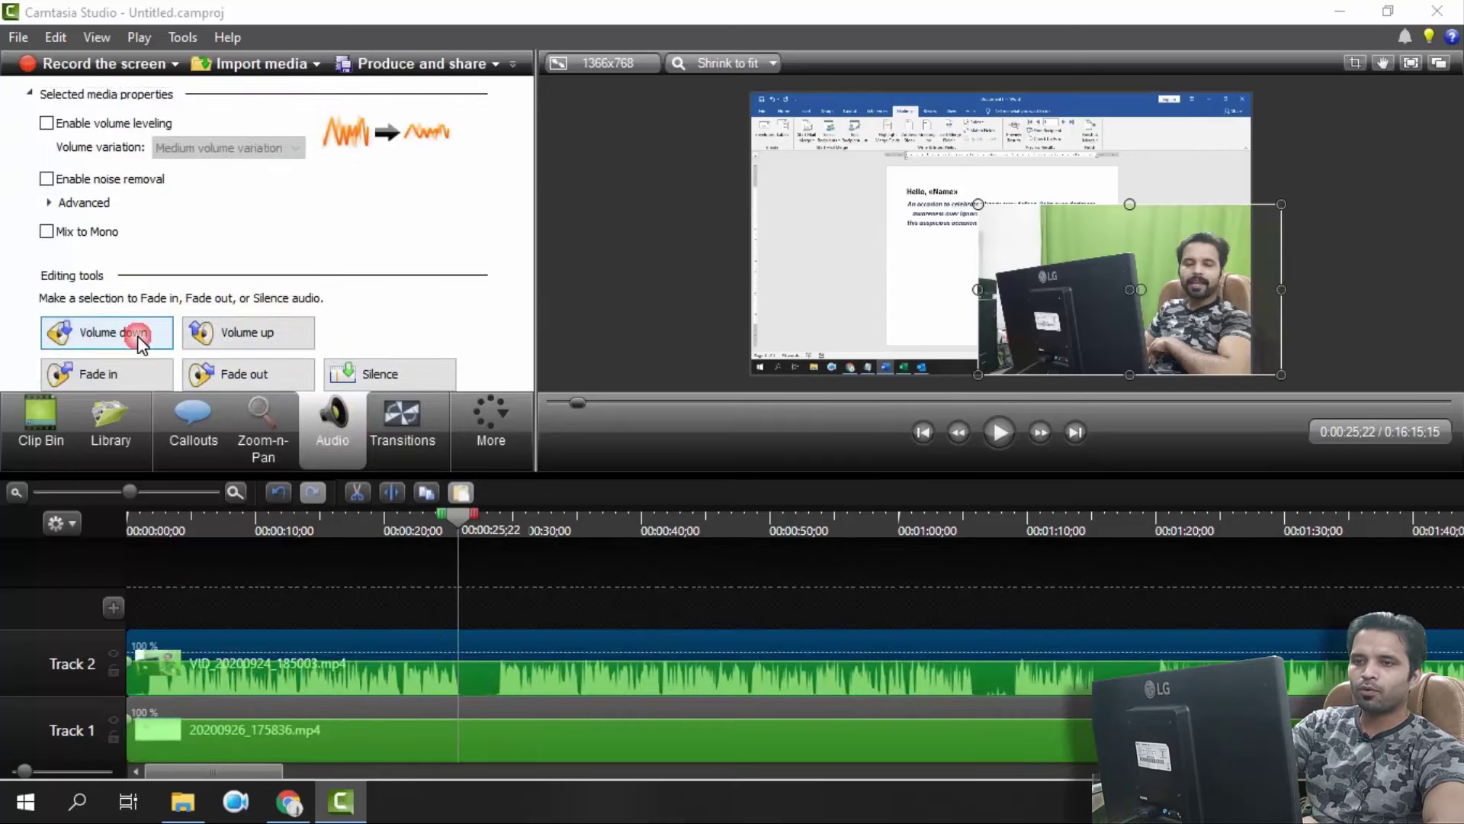
click(226, 333)
click(226, 332)
click(87, 335)
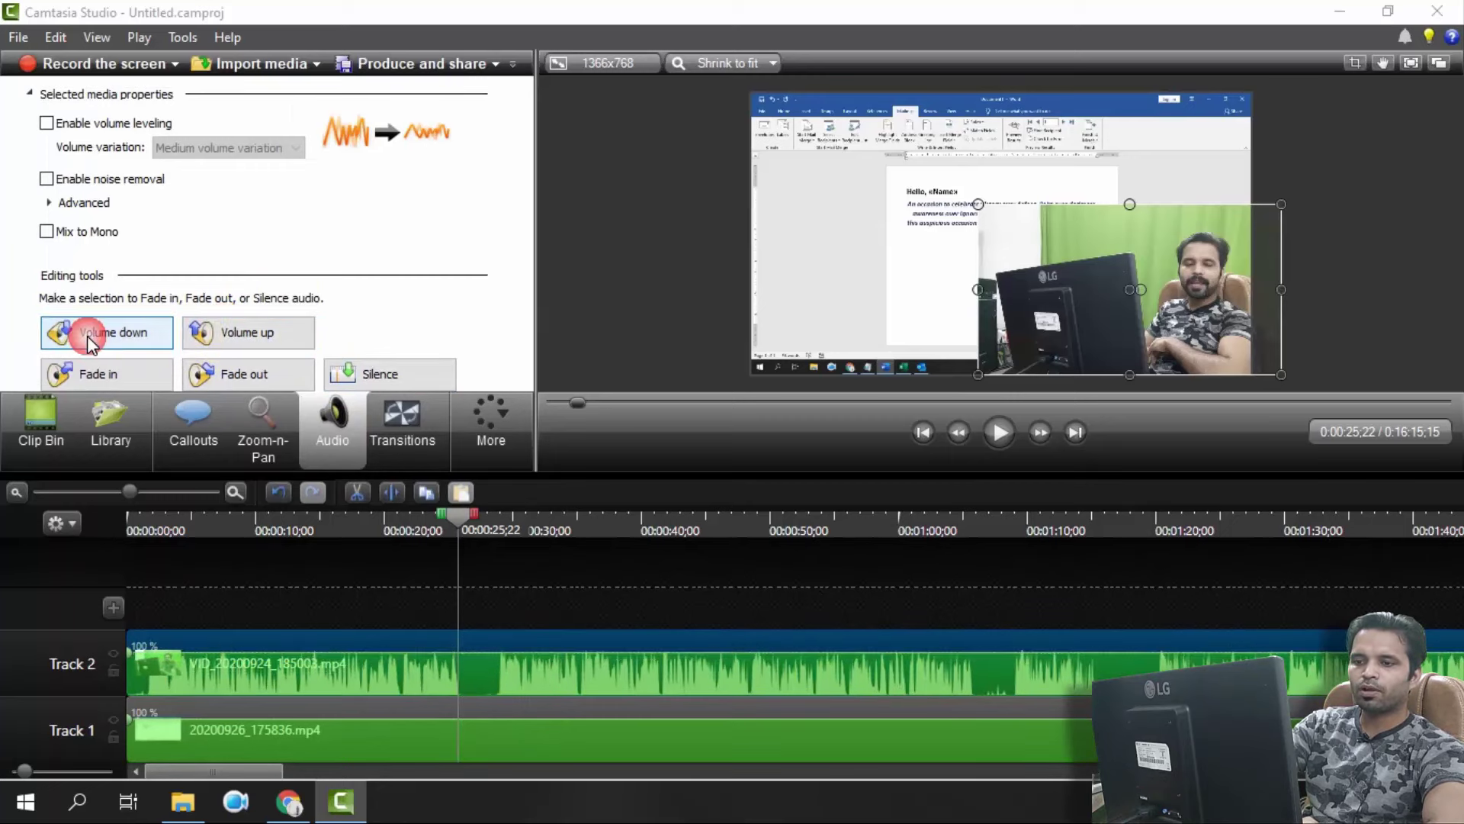
click(87, 335)
click(87, 335)
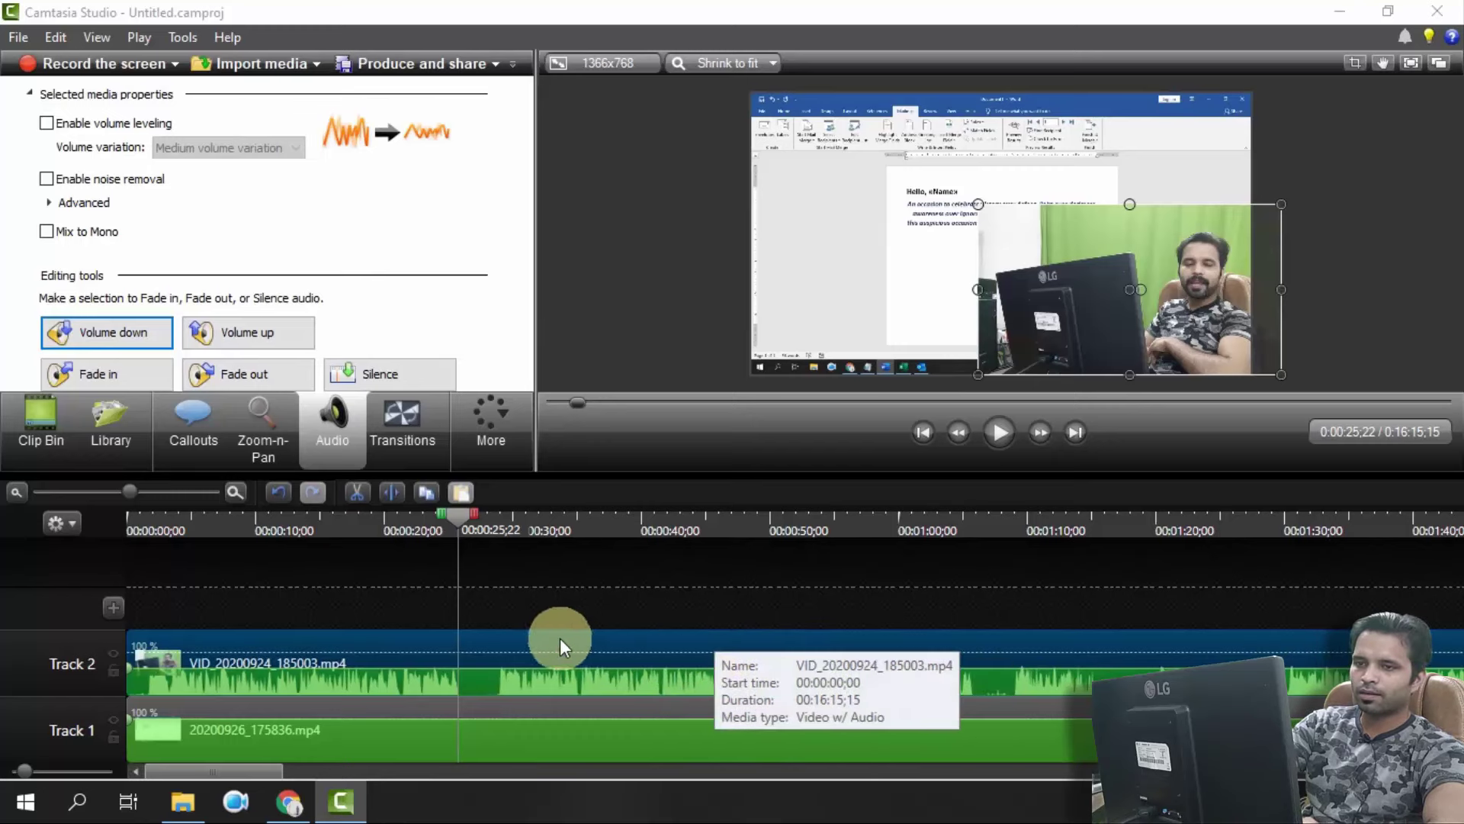
click(245, 331)
click(244, 331)
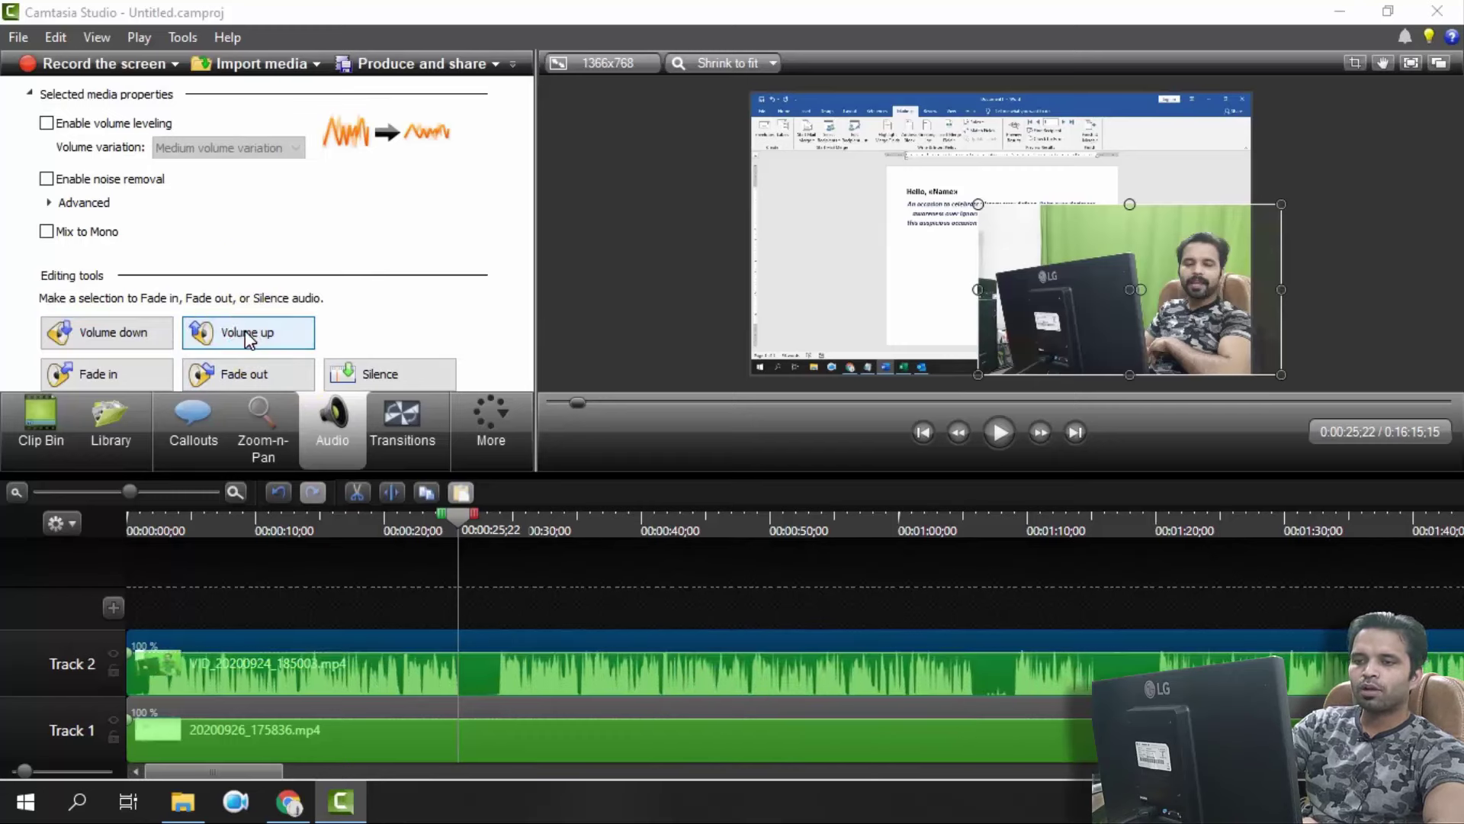
Try silencing the Track 2 camera video's audio, and raise its volume back to the original level
click(372, 374)
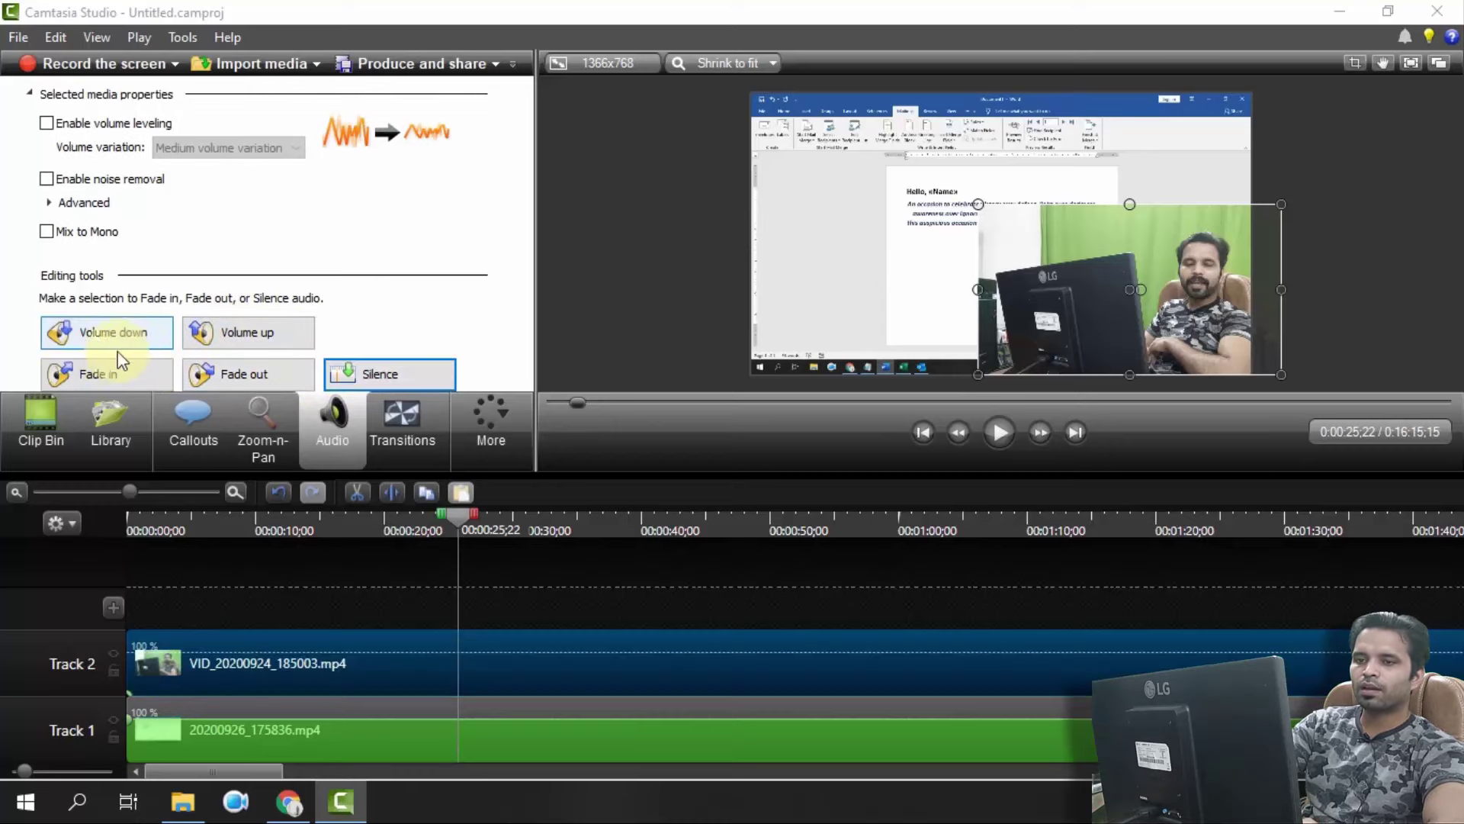
click(223, 334)
click(221, 336)
click(225, 339)
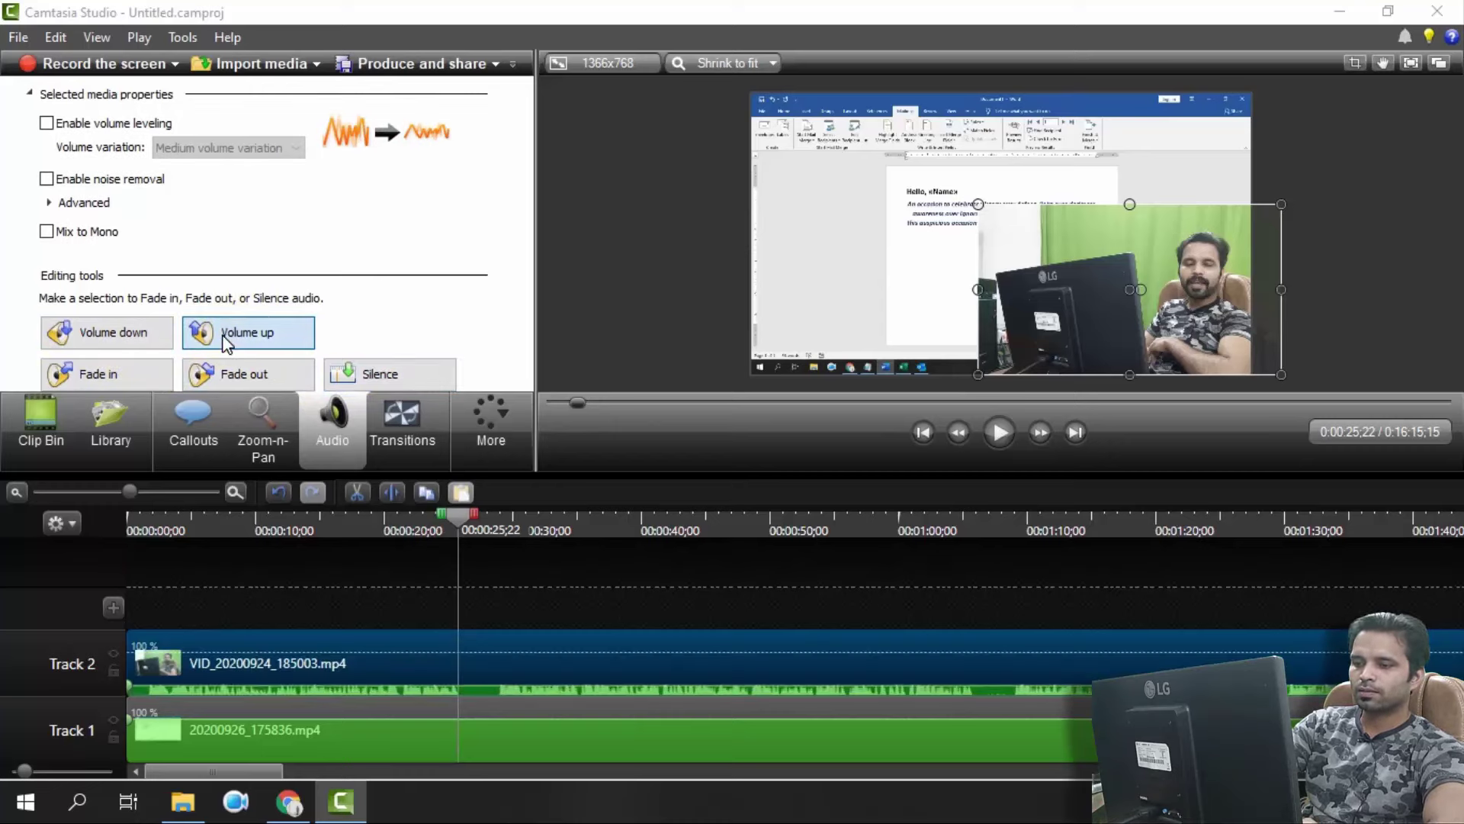
click(226, 340)
click(225, 340)
click(225, 340)
click(226, 340)
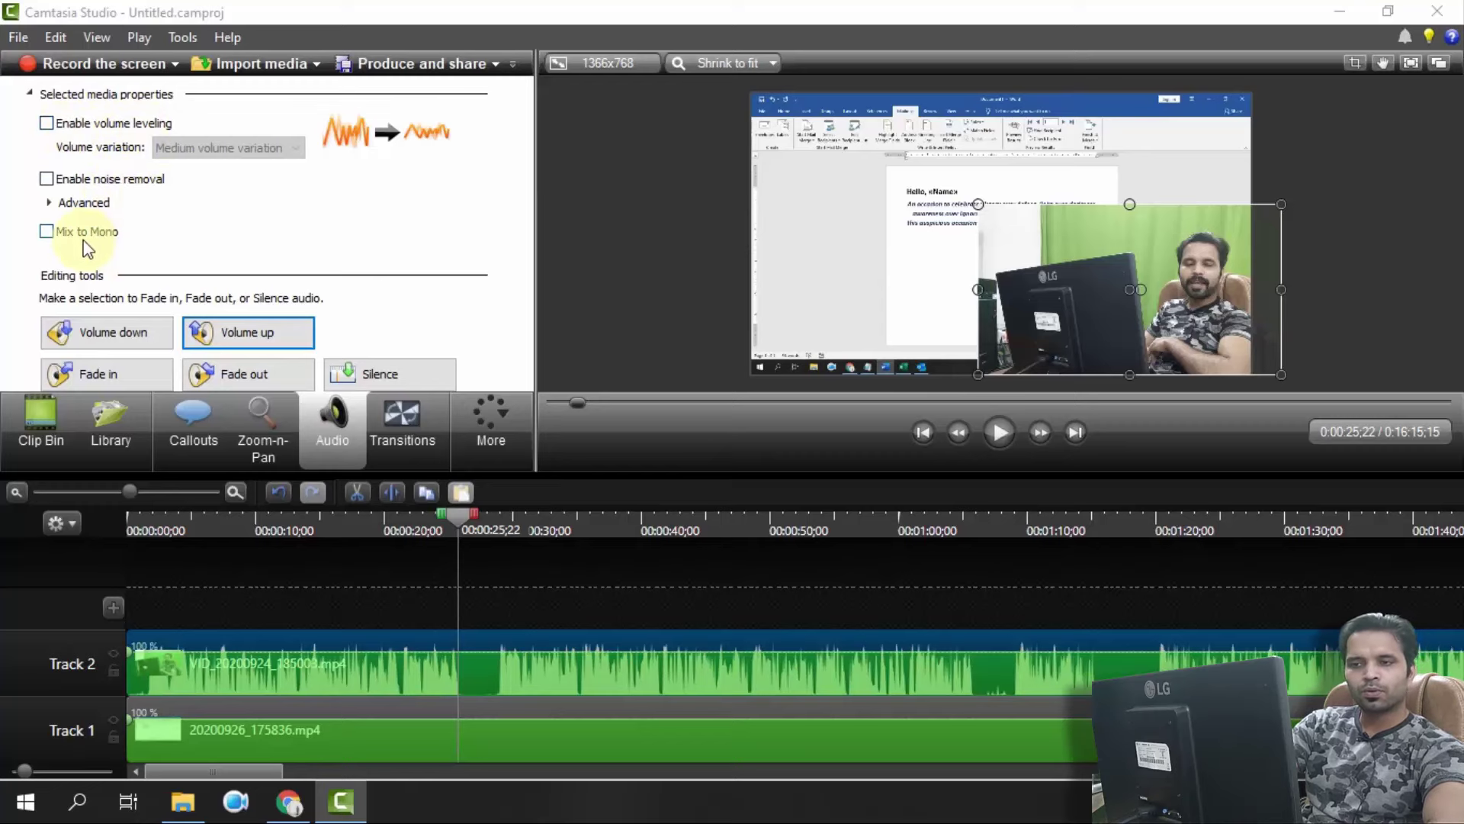
Look at the transitions available for the timeline clips
click(401, 427)
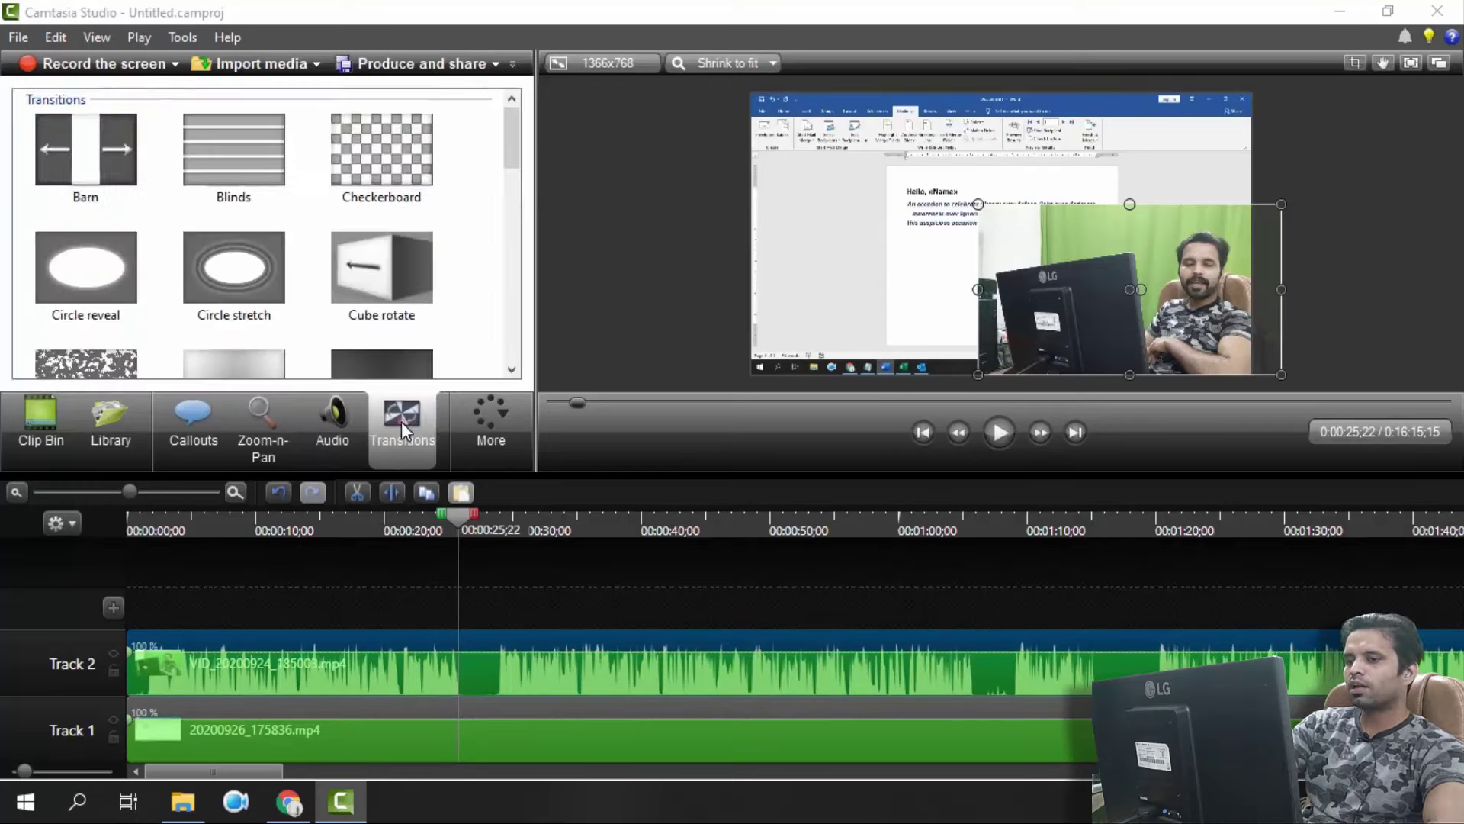
click(493, 601)
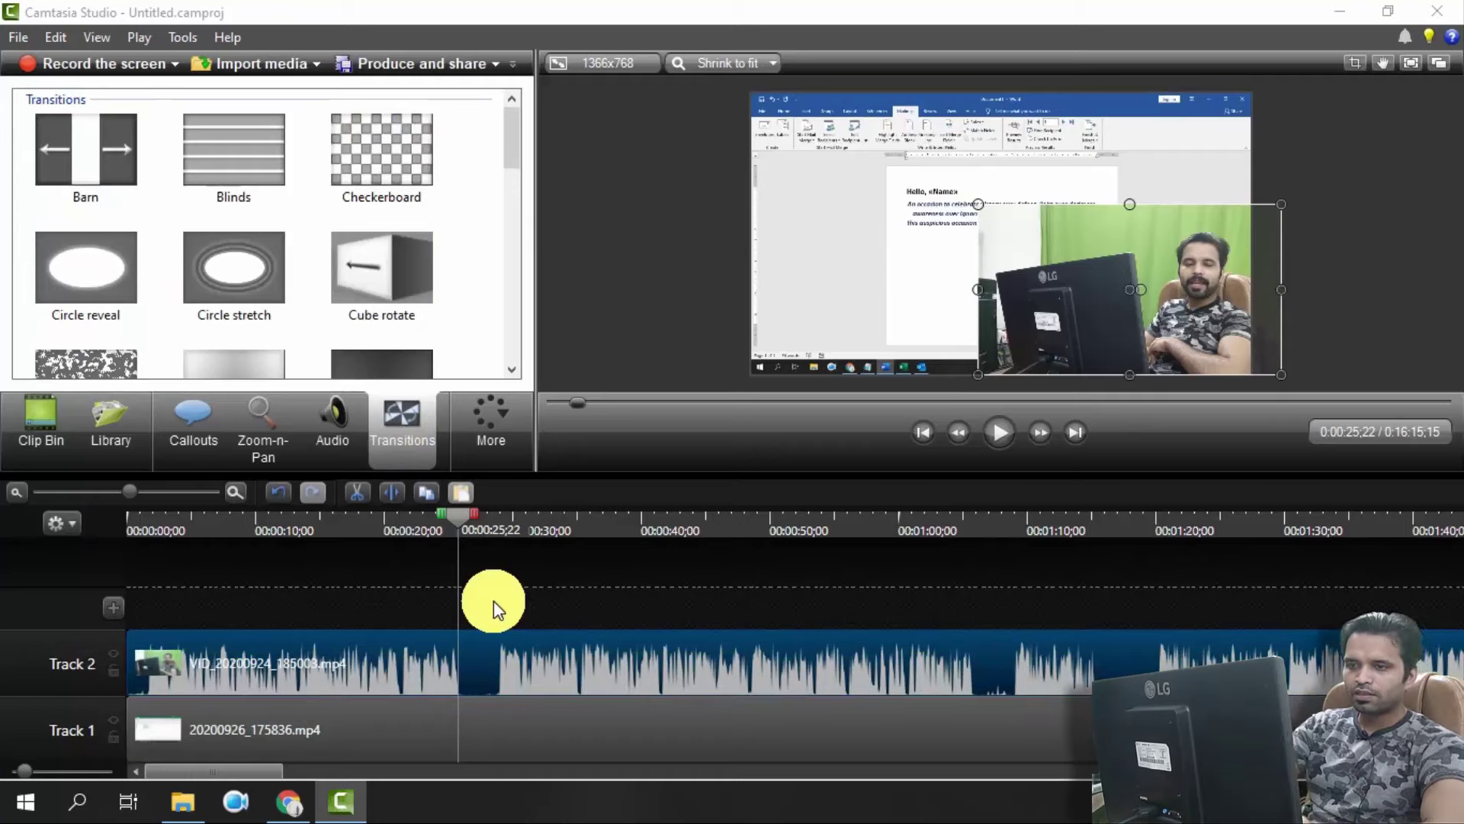
Enable the Remove a color visual effect for the Track 2 camera video
click(496, 430)
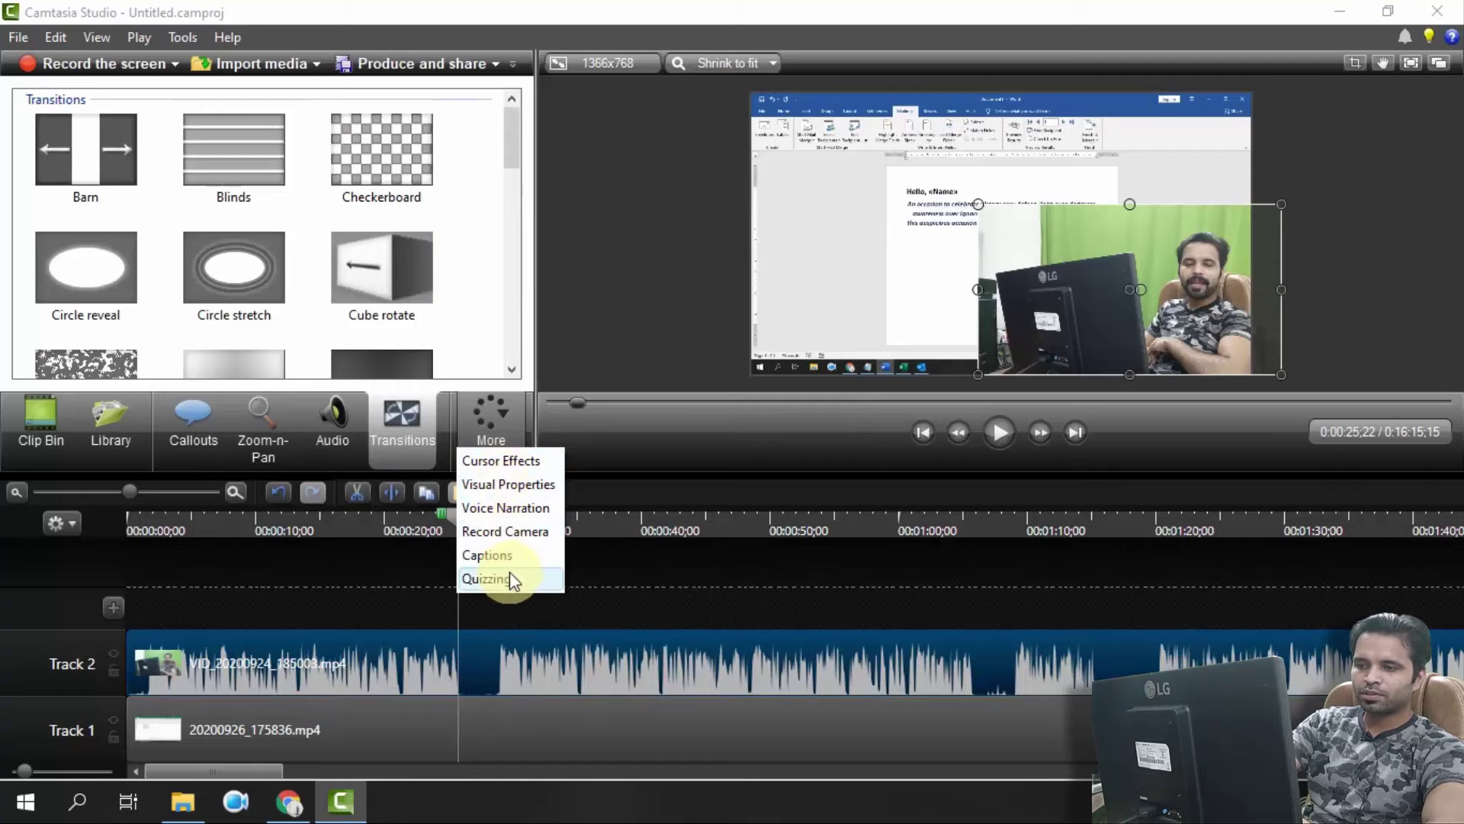
click(546, 494)
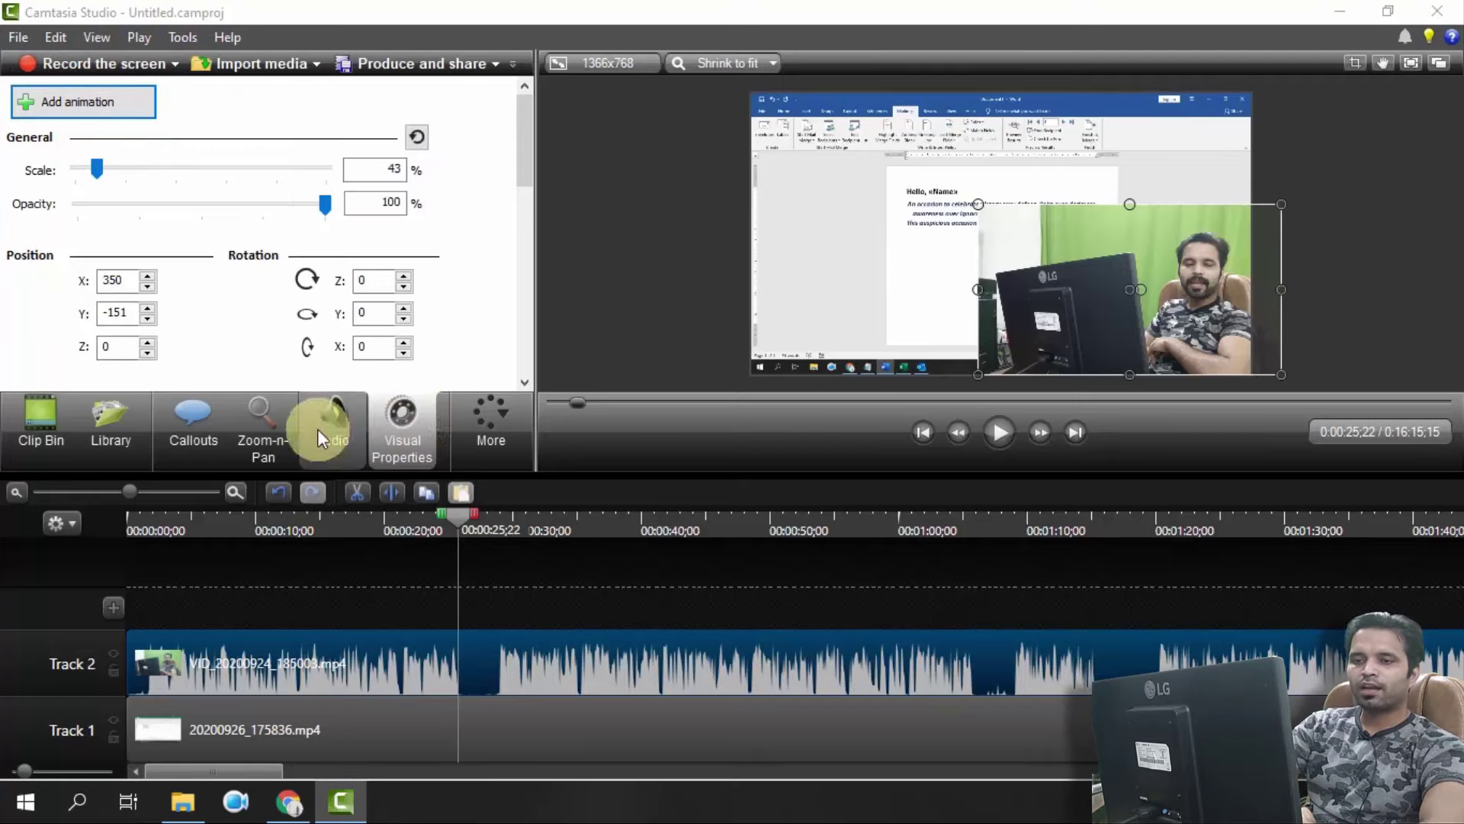
click(477, 424)
click(383, 439)
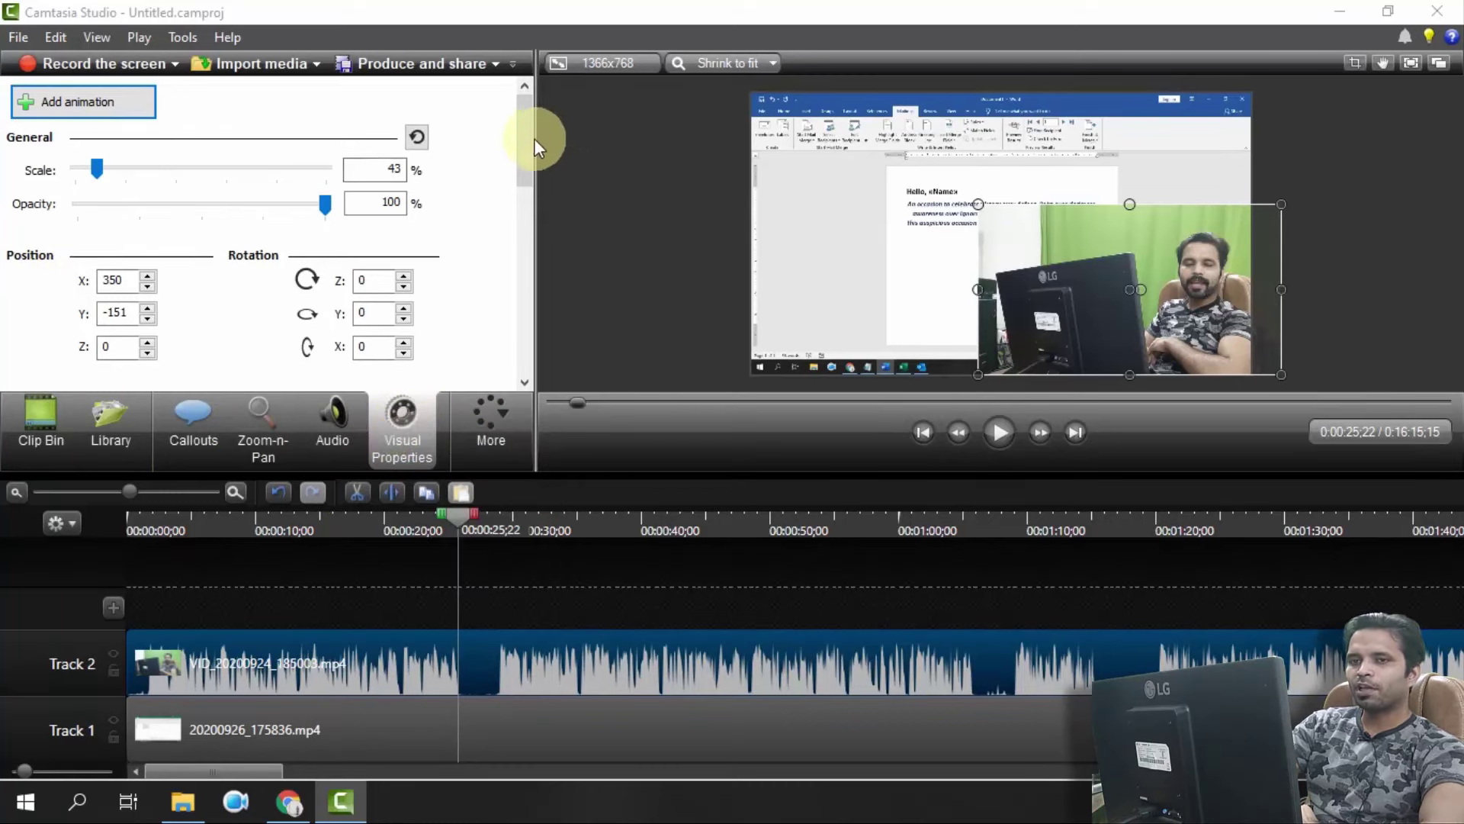
drag(529, 139, 529, 236)
click(573, 143)
click(44, 255)
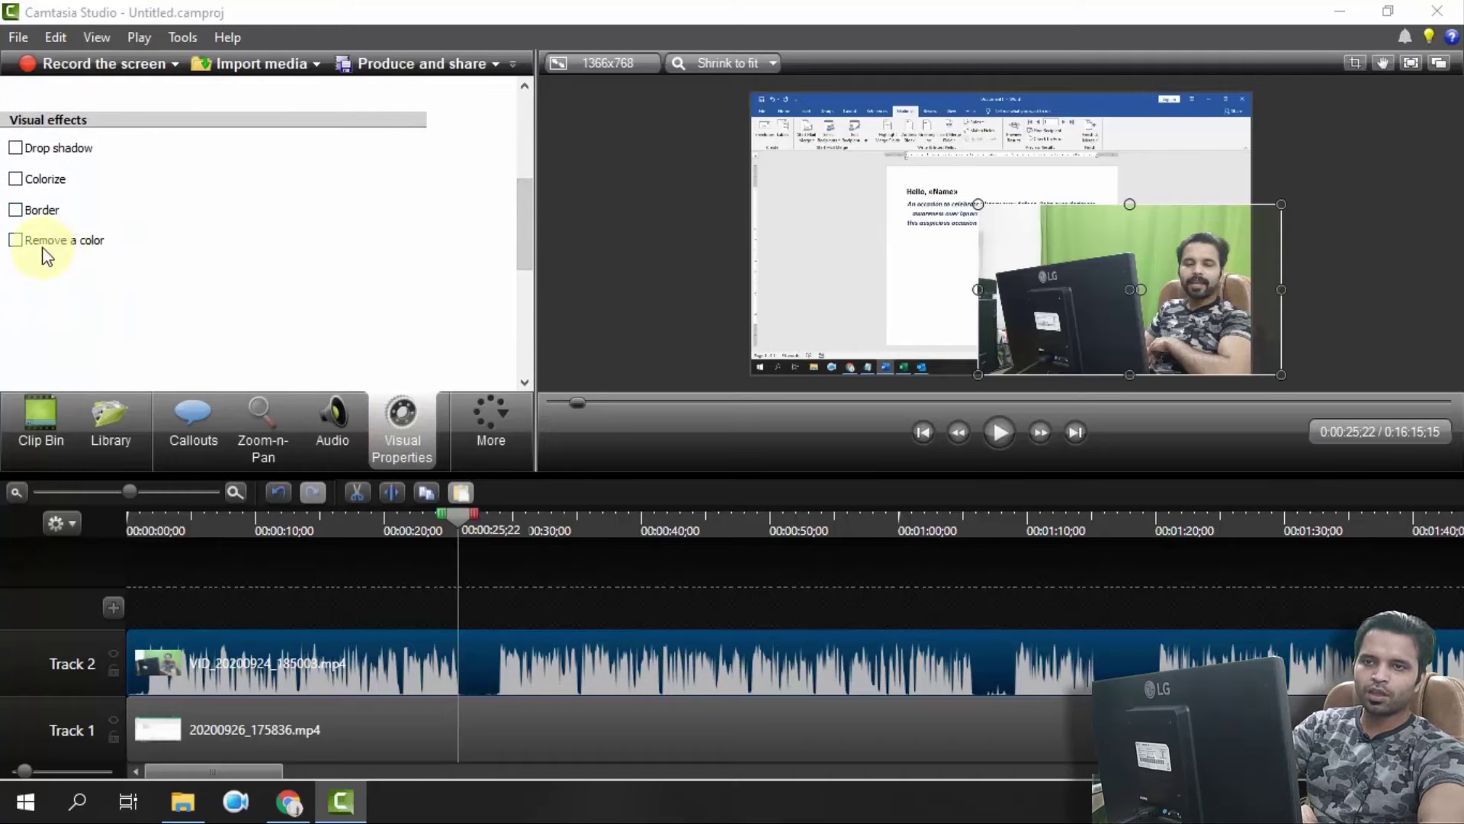
click(18, 240)
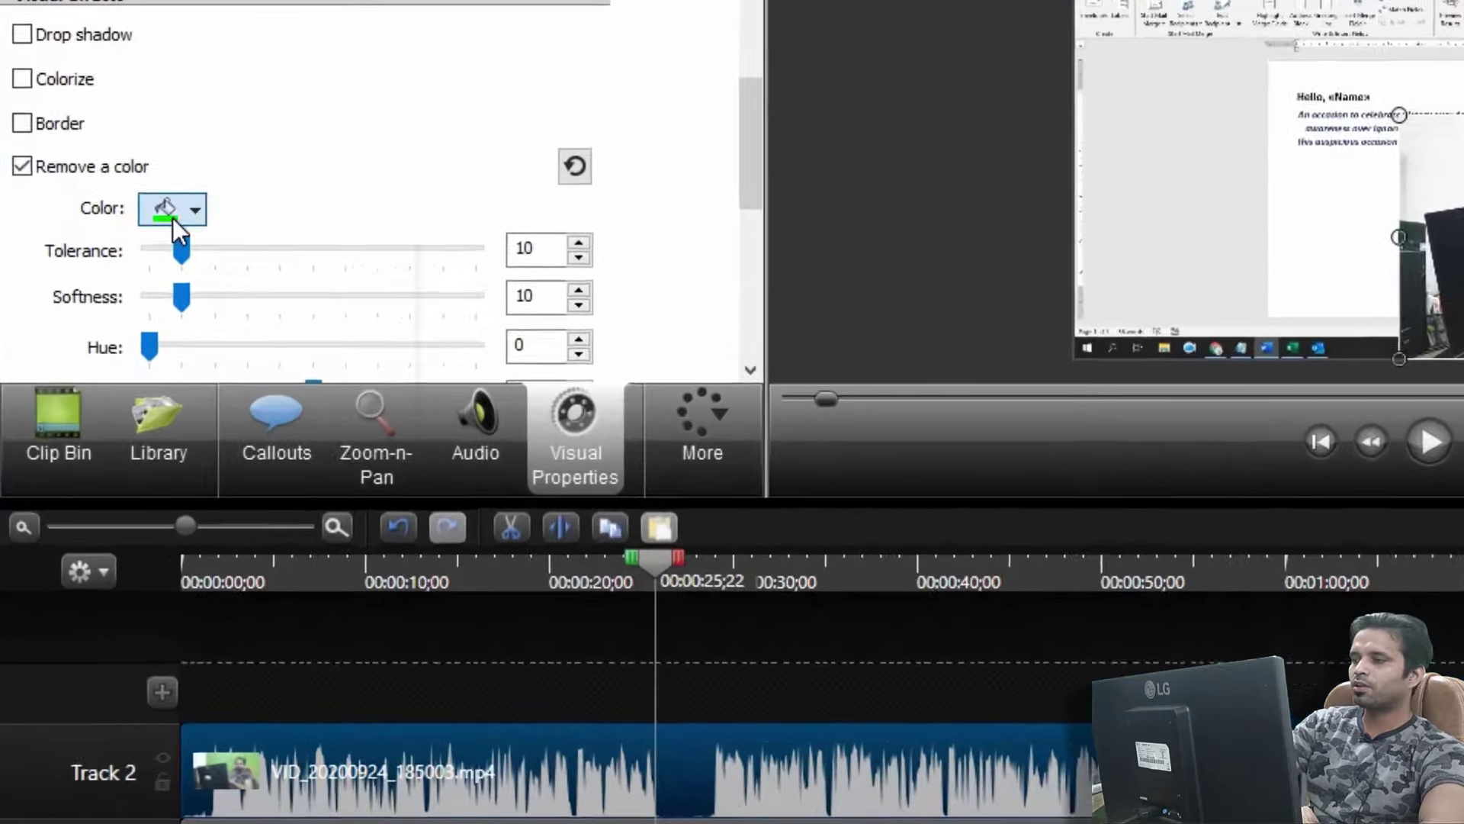
Sample the green curtain behind the presenter as the color to remove from the Track 2 camera video
click(121, 272)
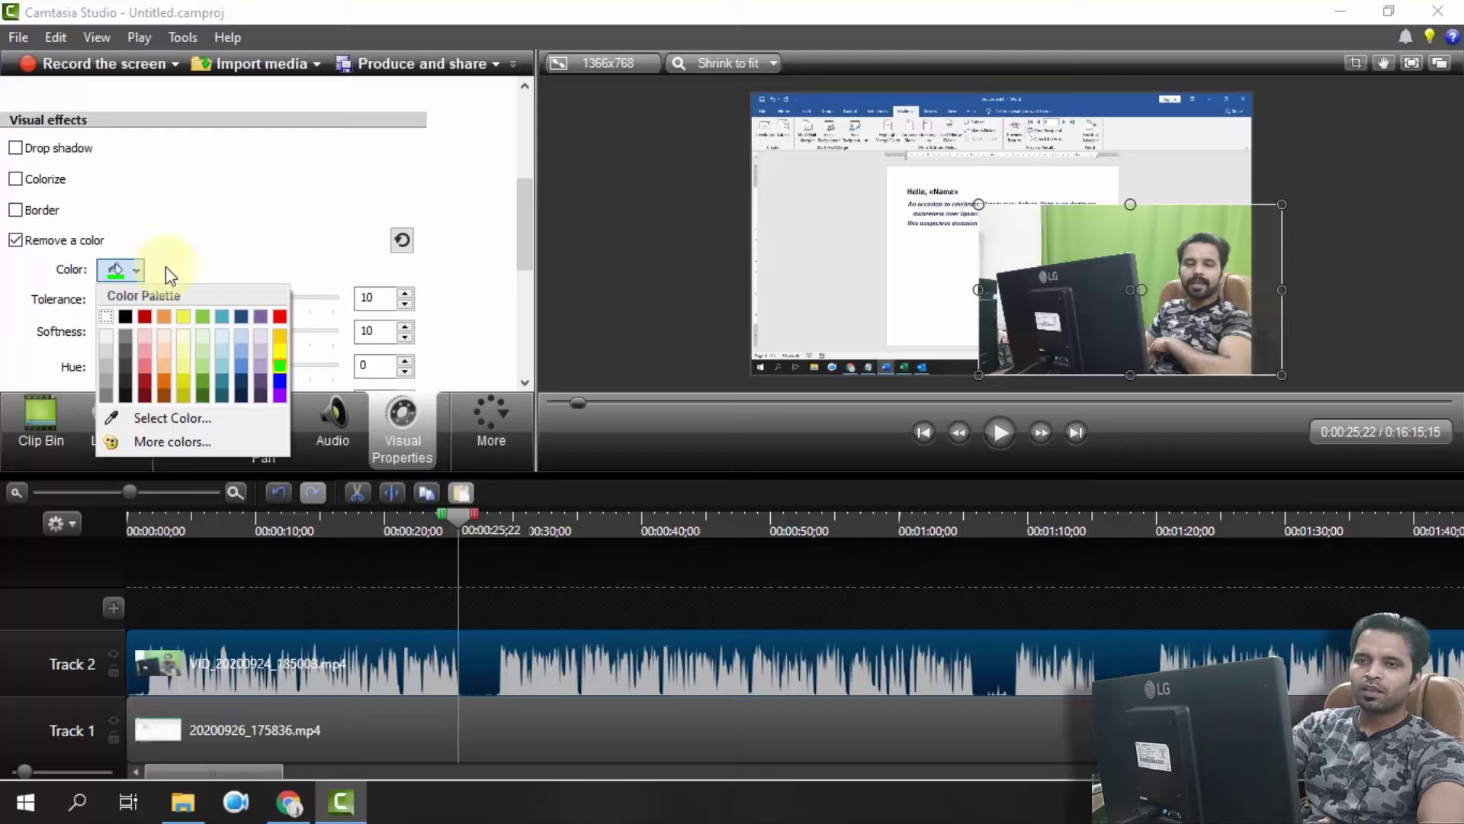
click(101, 268)
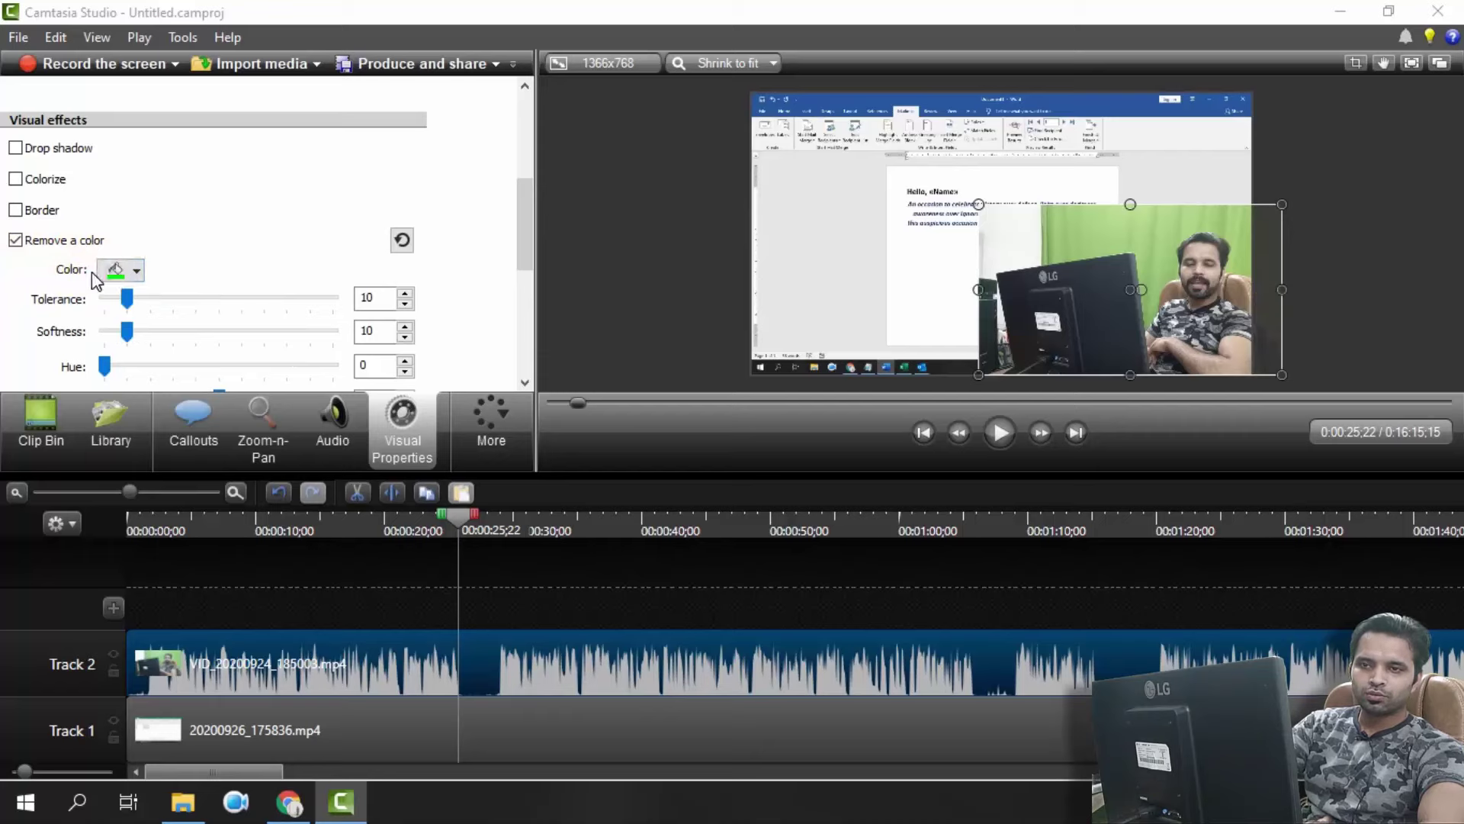
click(135, 271)
click(135, 271)
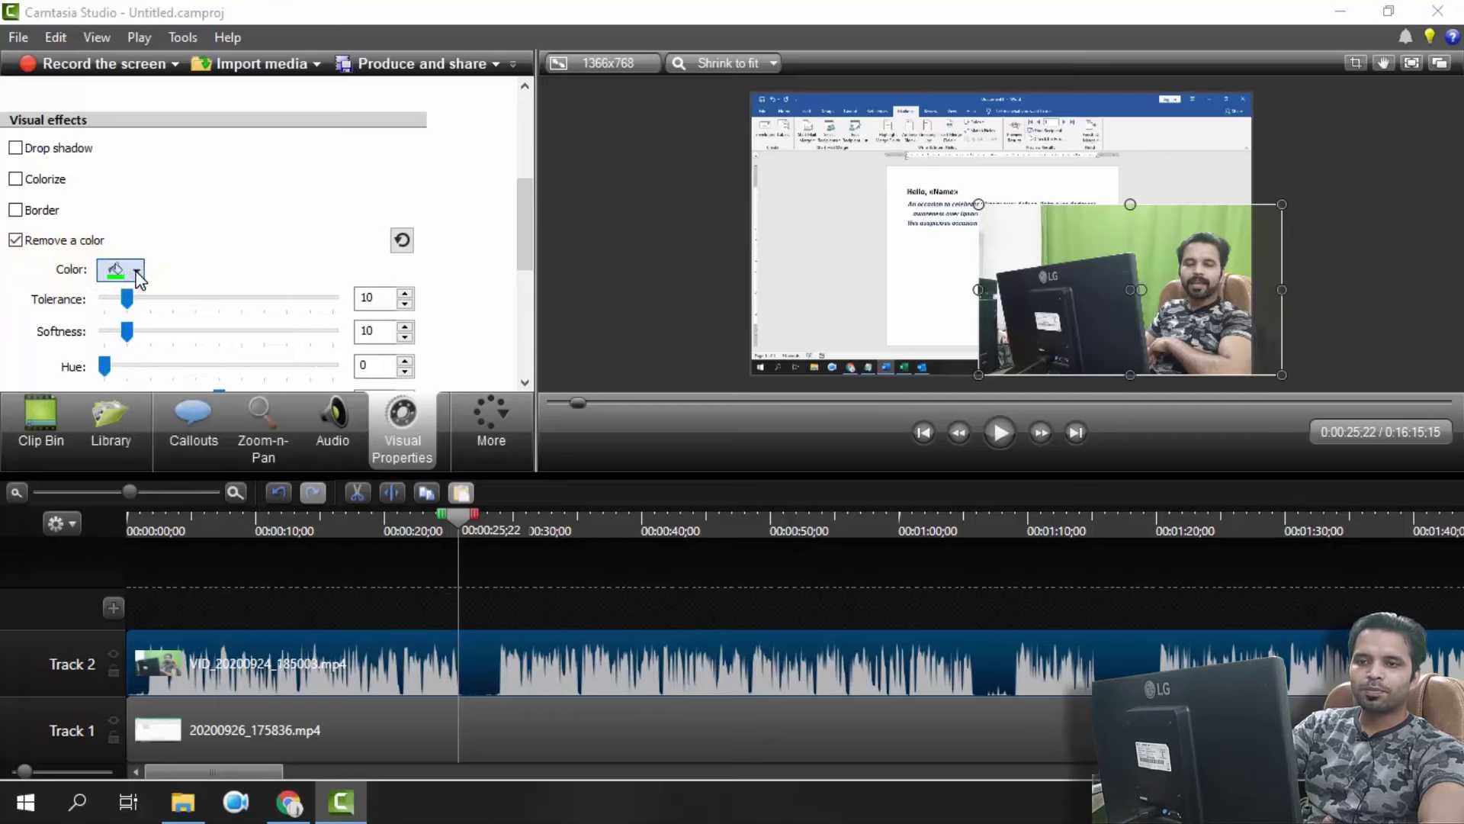
click(133, 269)
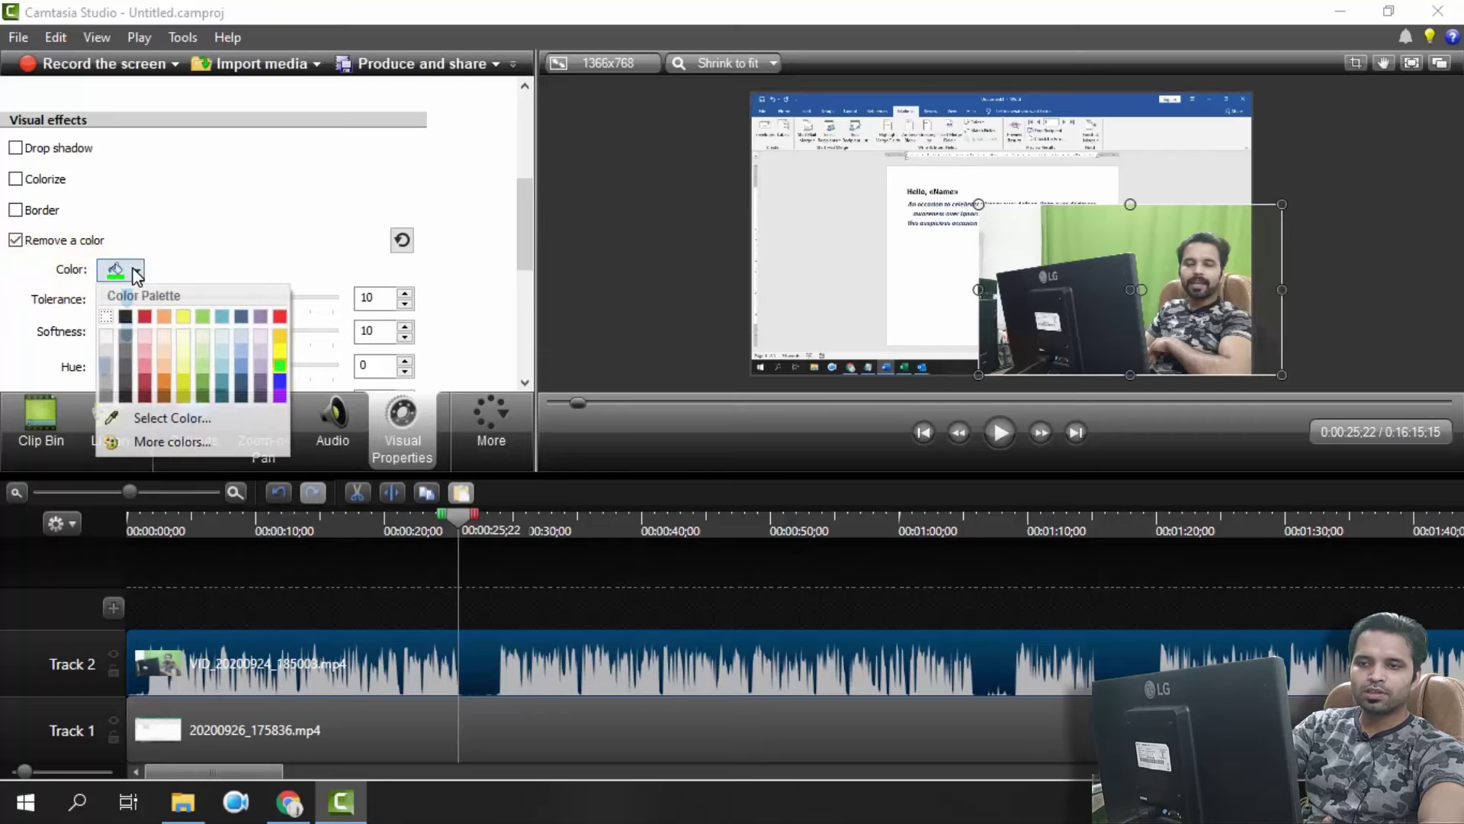
click(164, 419)
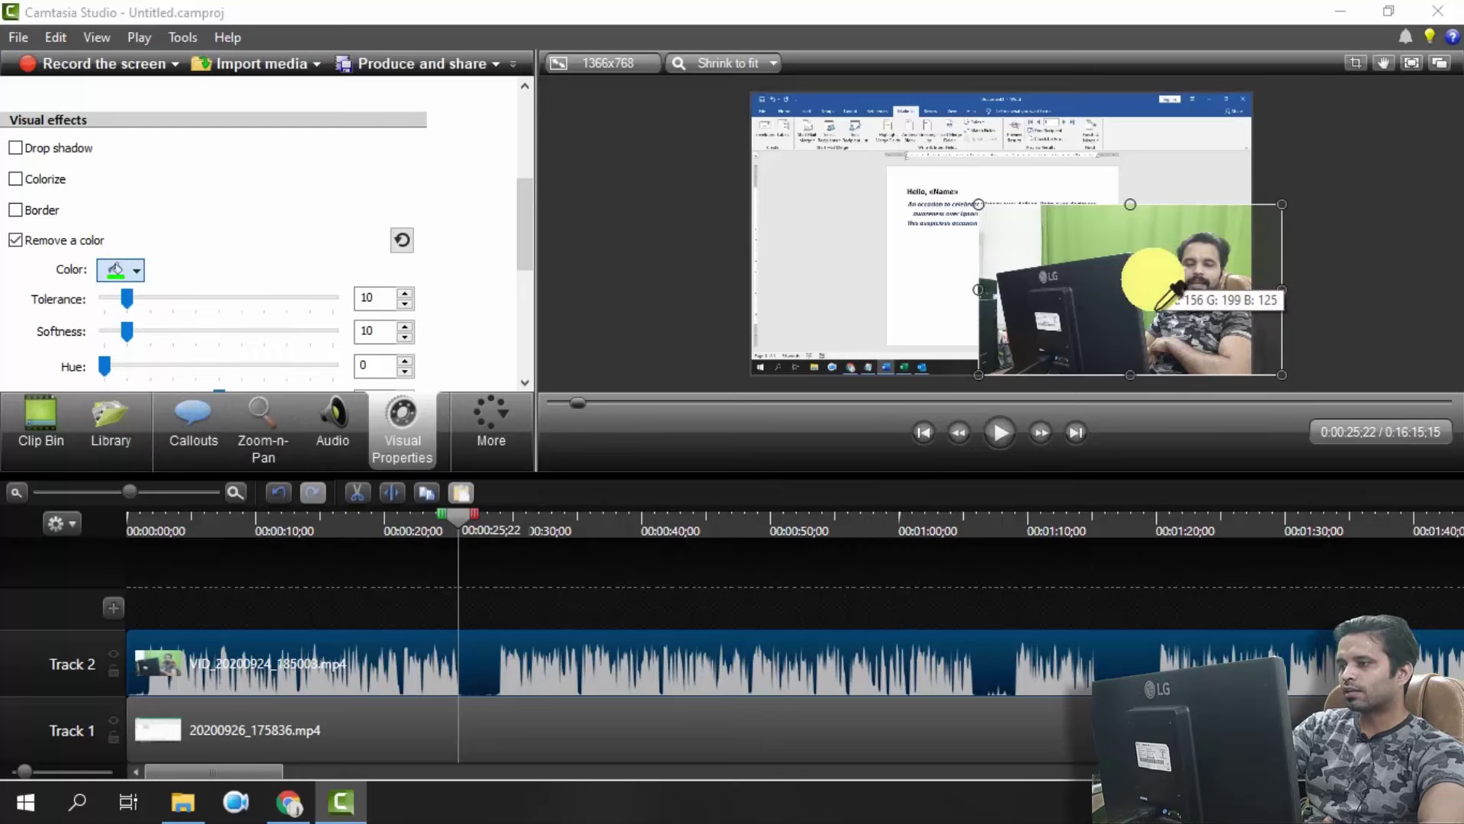
click(1159, 297)
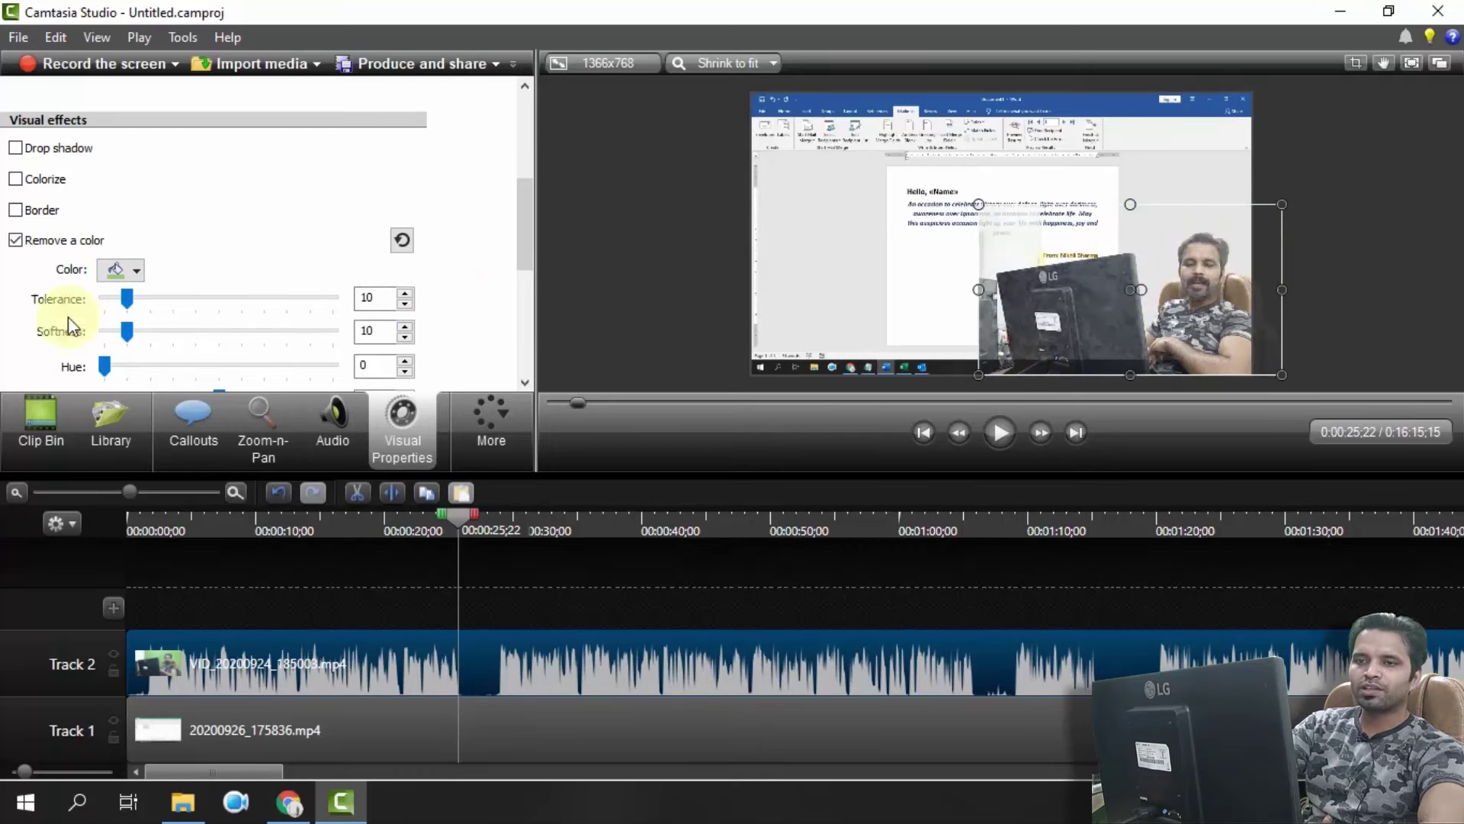
Set the color removal's tolerance to 6 and softness to 7 for the camera video
drag(126, 304, 120, 304)
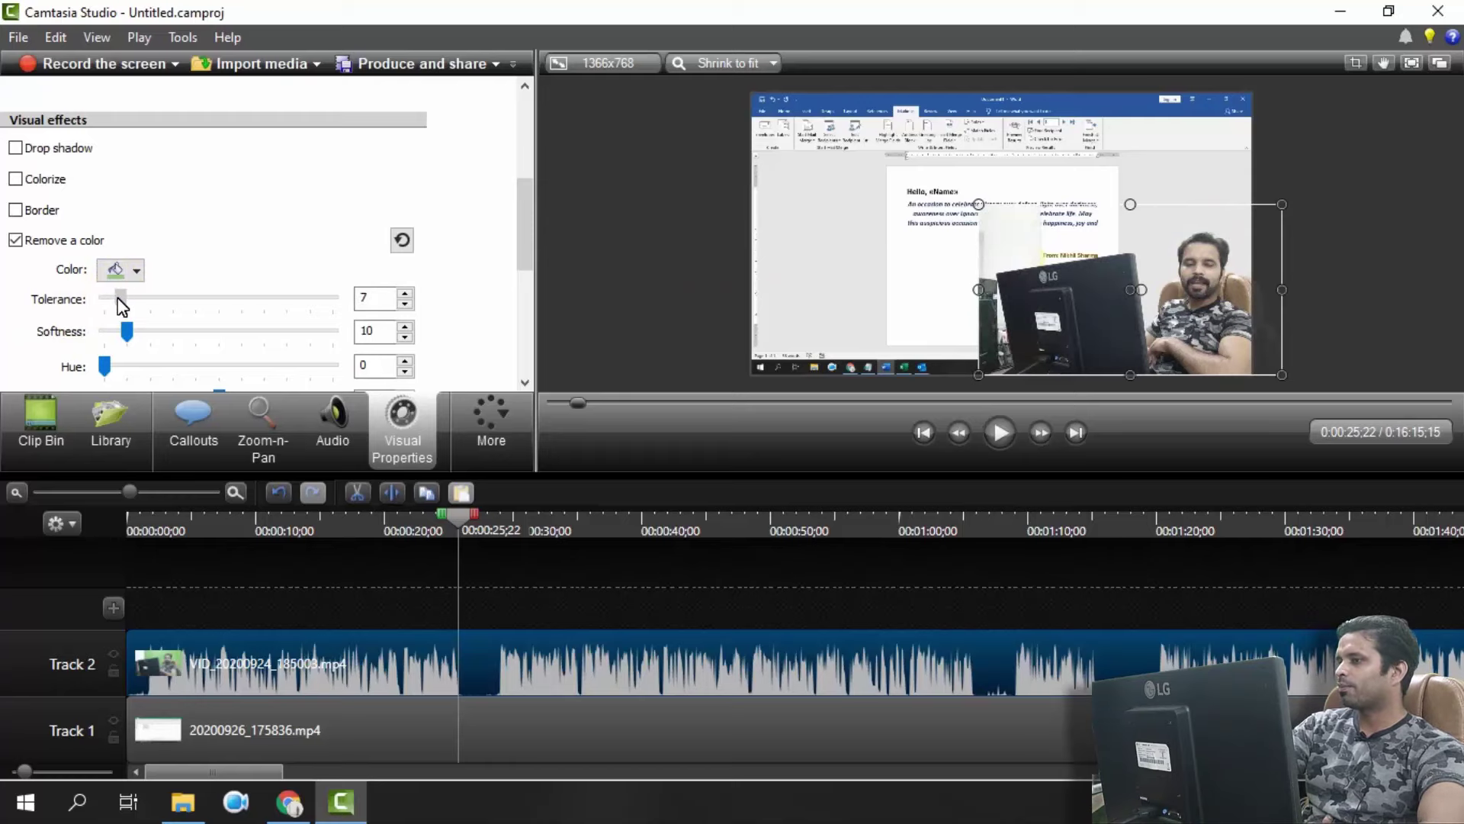
drag(119, 301, 115, 303)
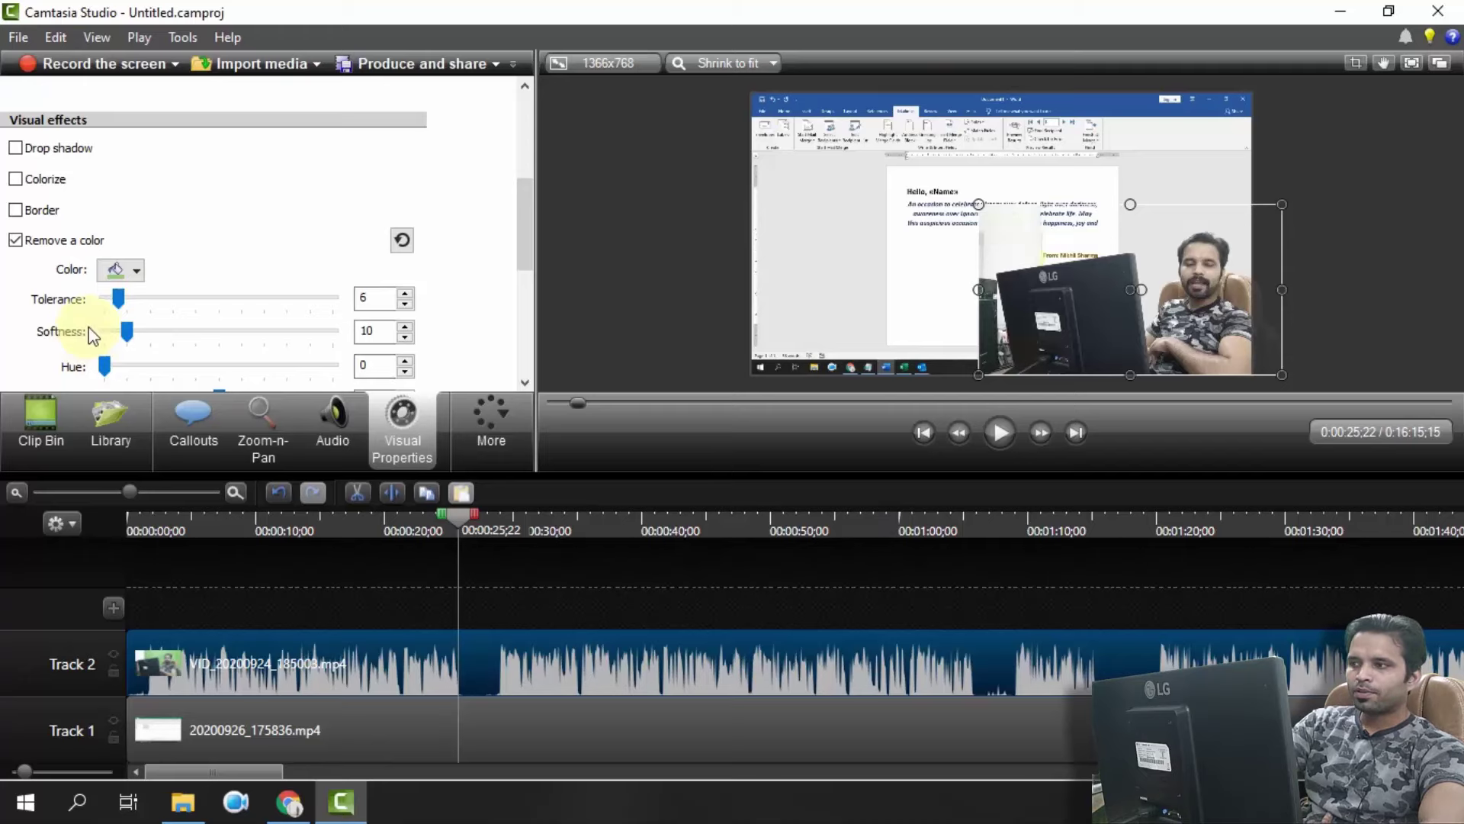
drag(123, 331, 122, 350)
click(1214, 352)
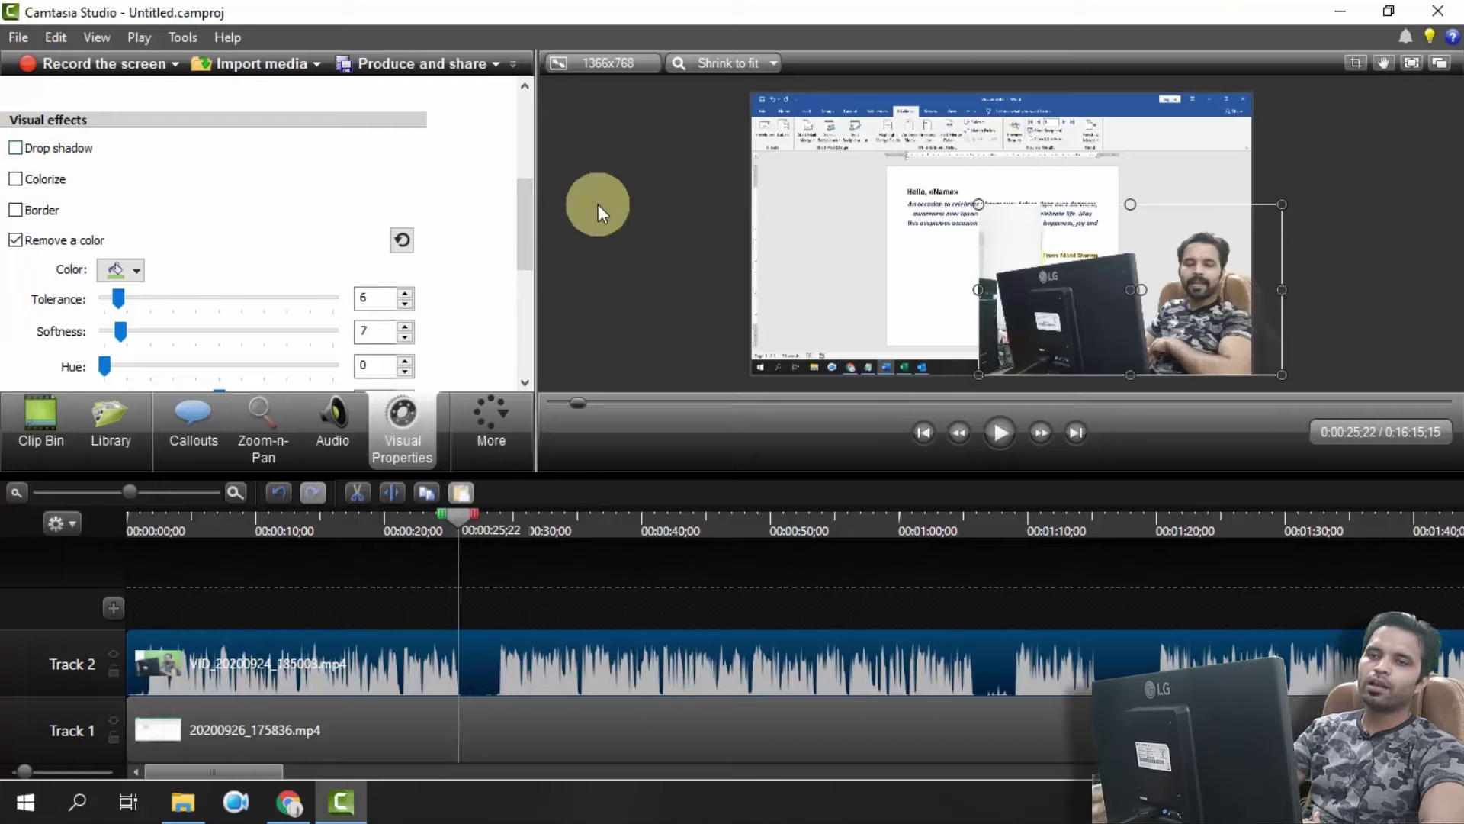
Add a drop shadow to the camera video with distance 27, direction 216, opacity 34 and blur 20
click(17, 149)
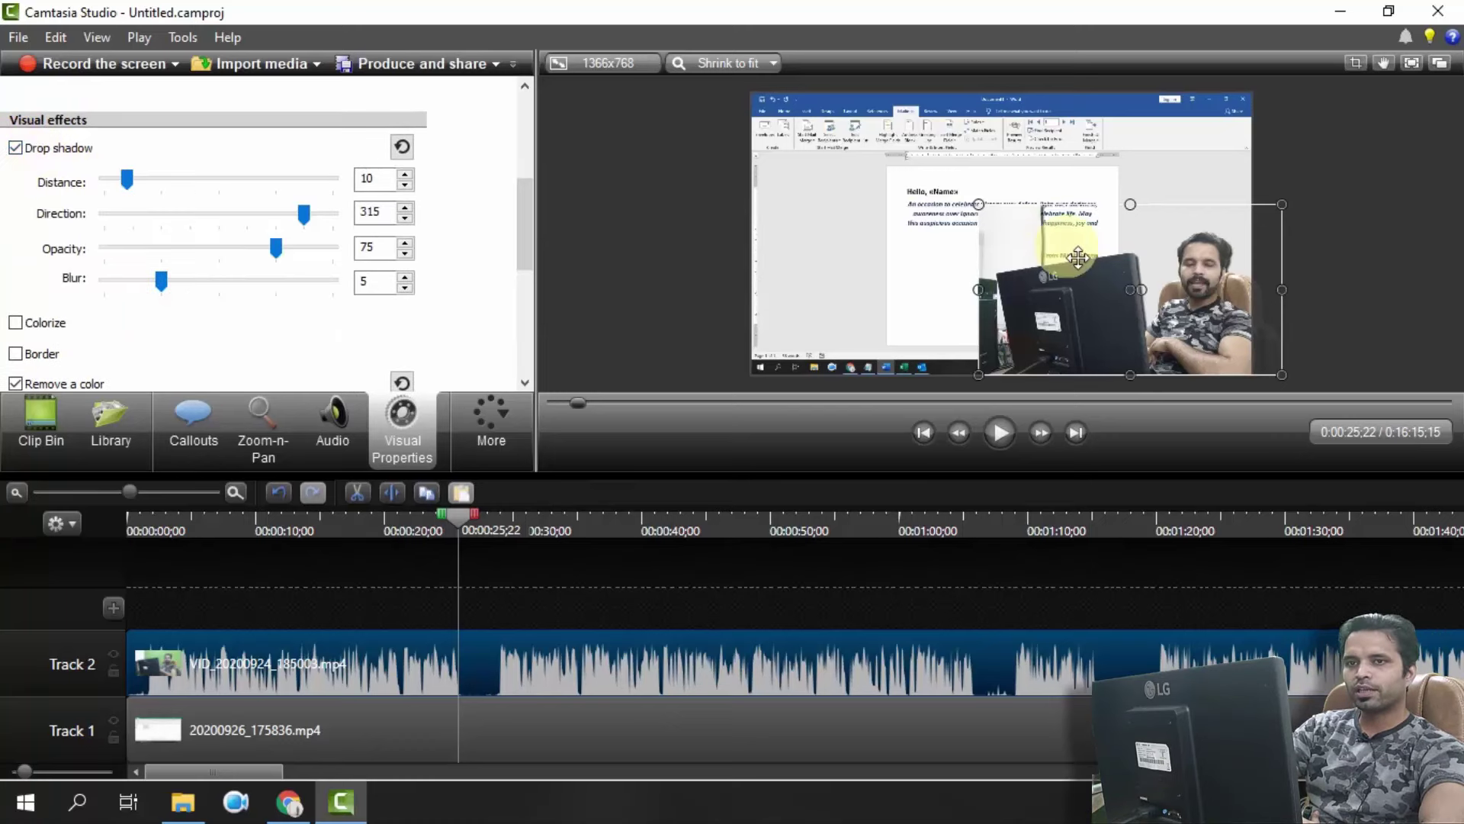
drag(147, 177, 161, 180)
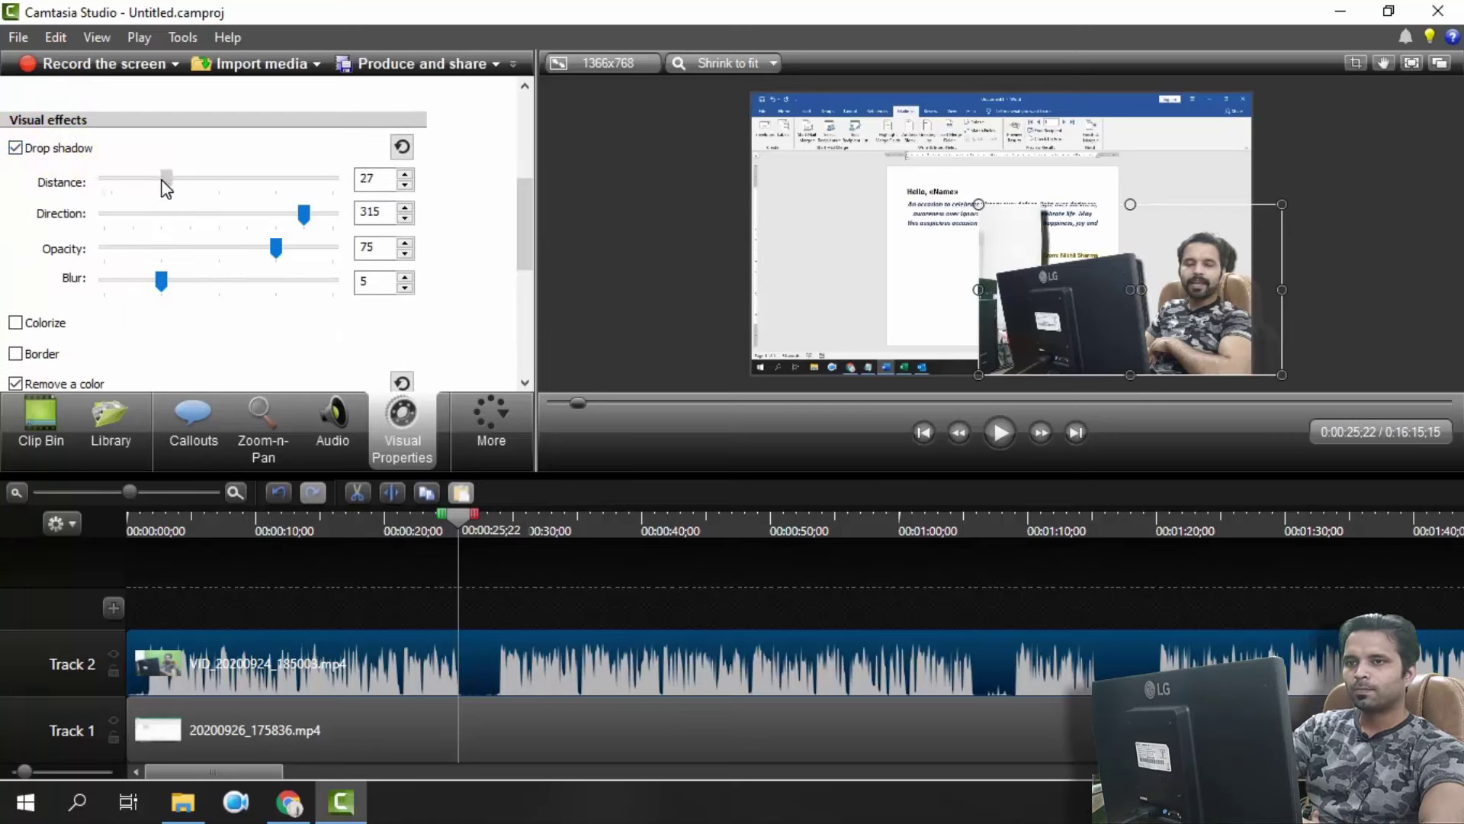
drag(302, 216, 382, 267)
click(272, 251)
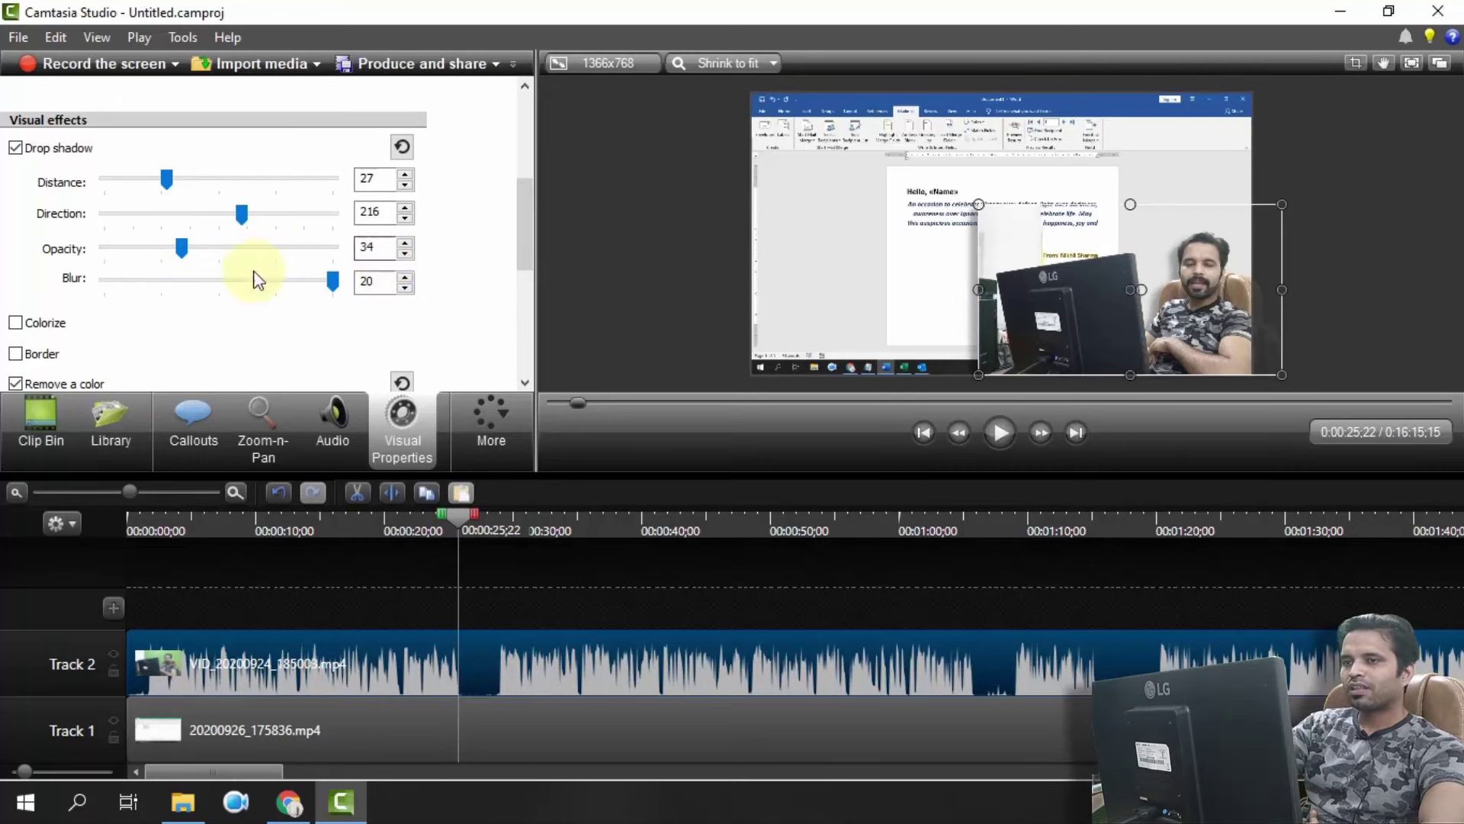
Enlarge the camera video on the canvas and crop away its left side, including part of the monitor
drag(528, 242, 533, 174)
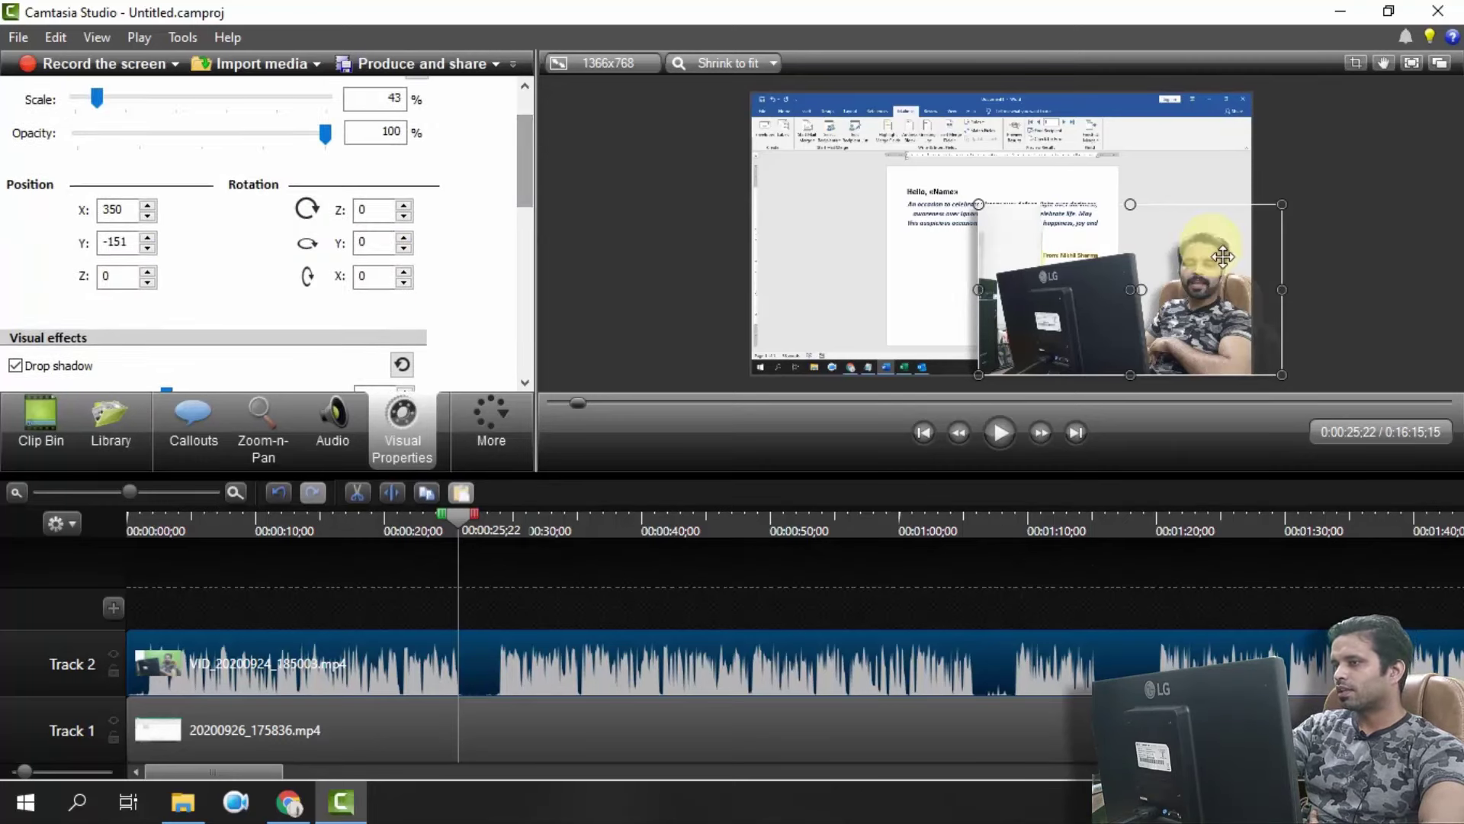
drag(979, 204, 839, 125)
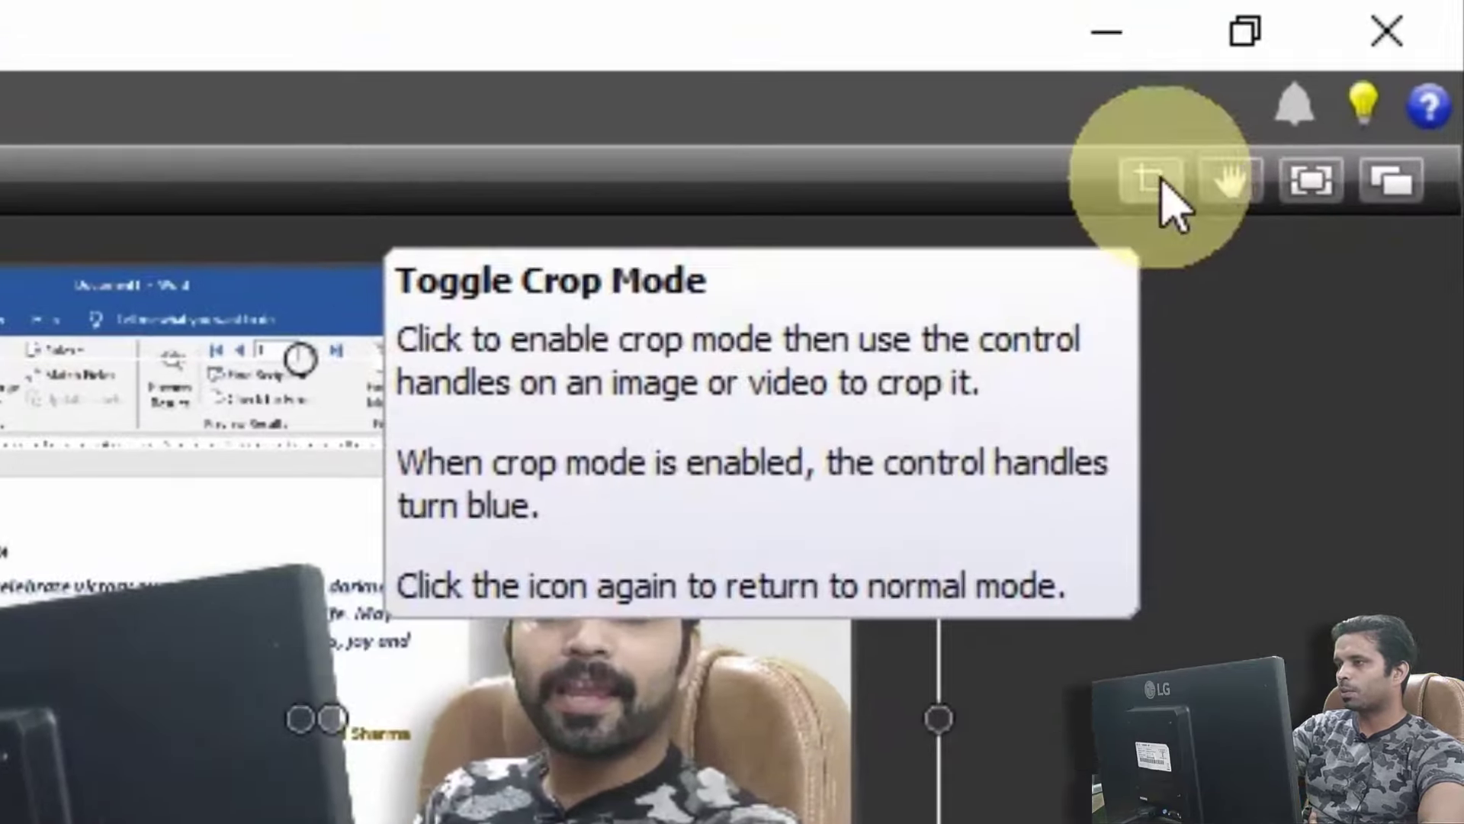
click(1162, 181)
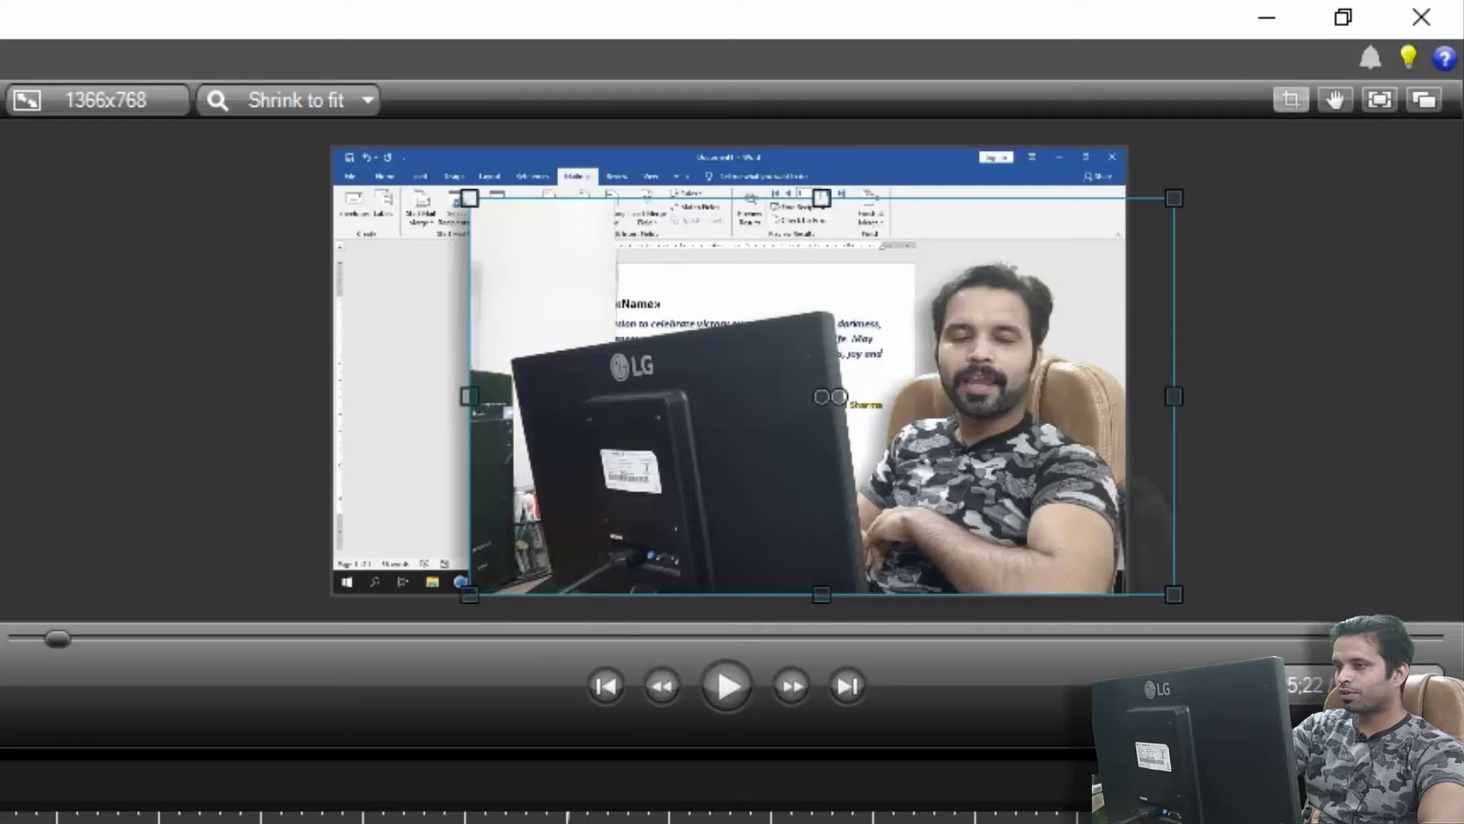
drag(484, 399, 532, 415)
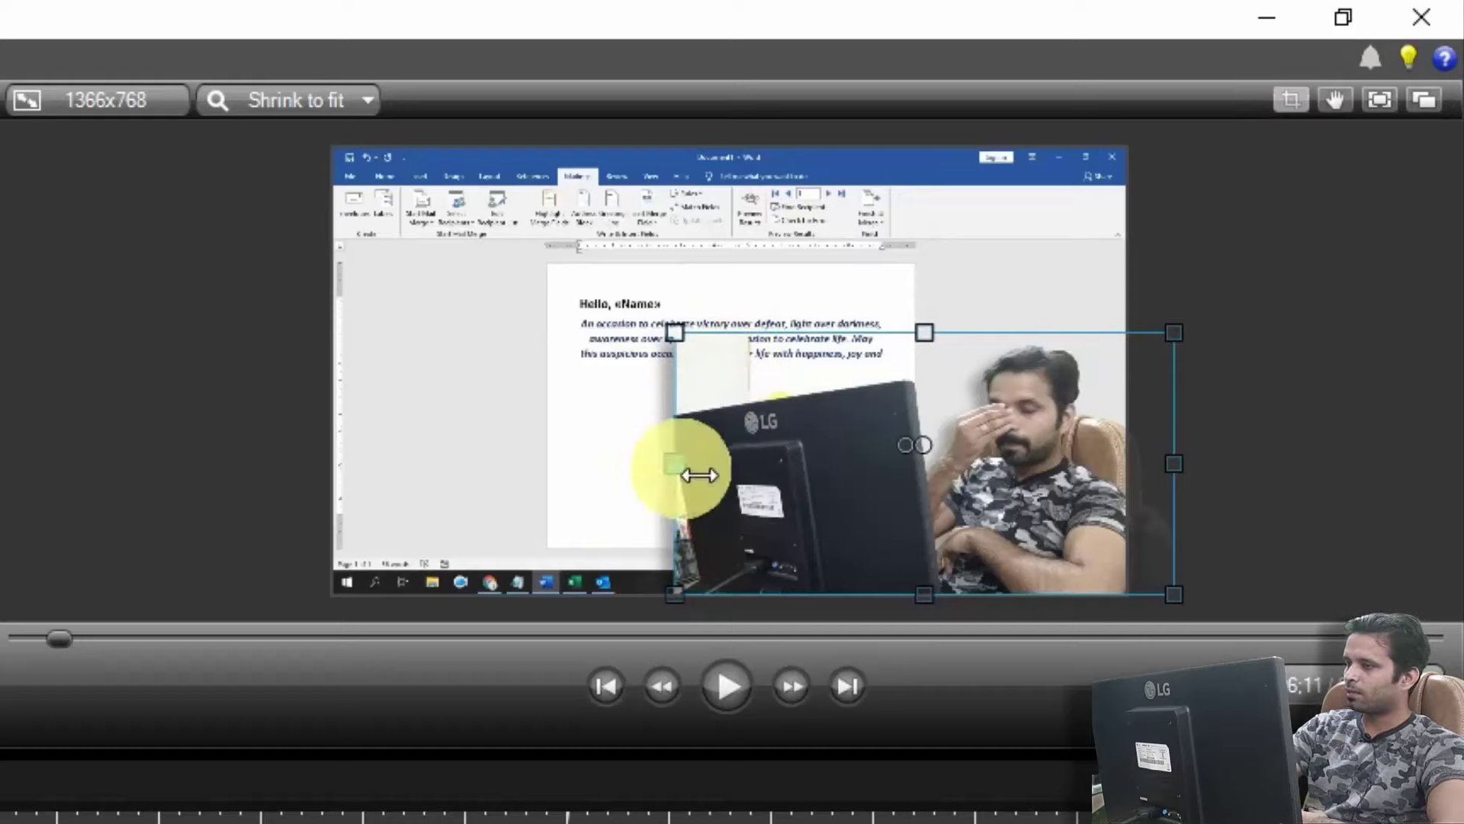
drag(698, 475, 780, 479)
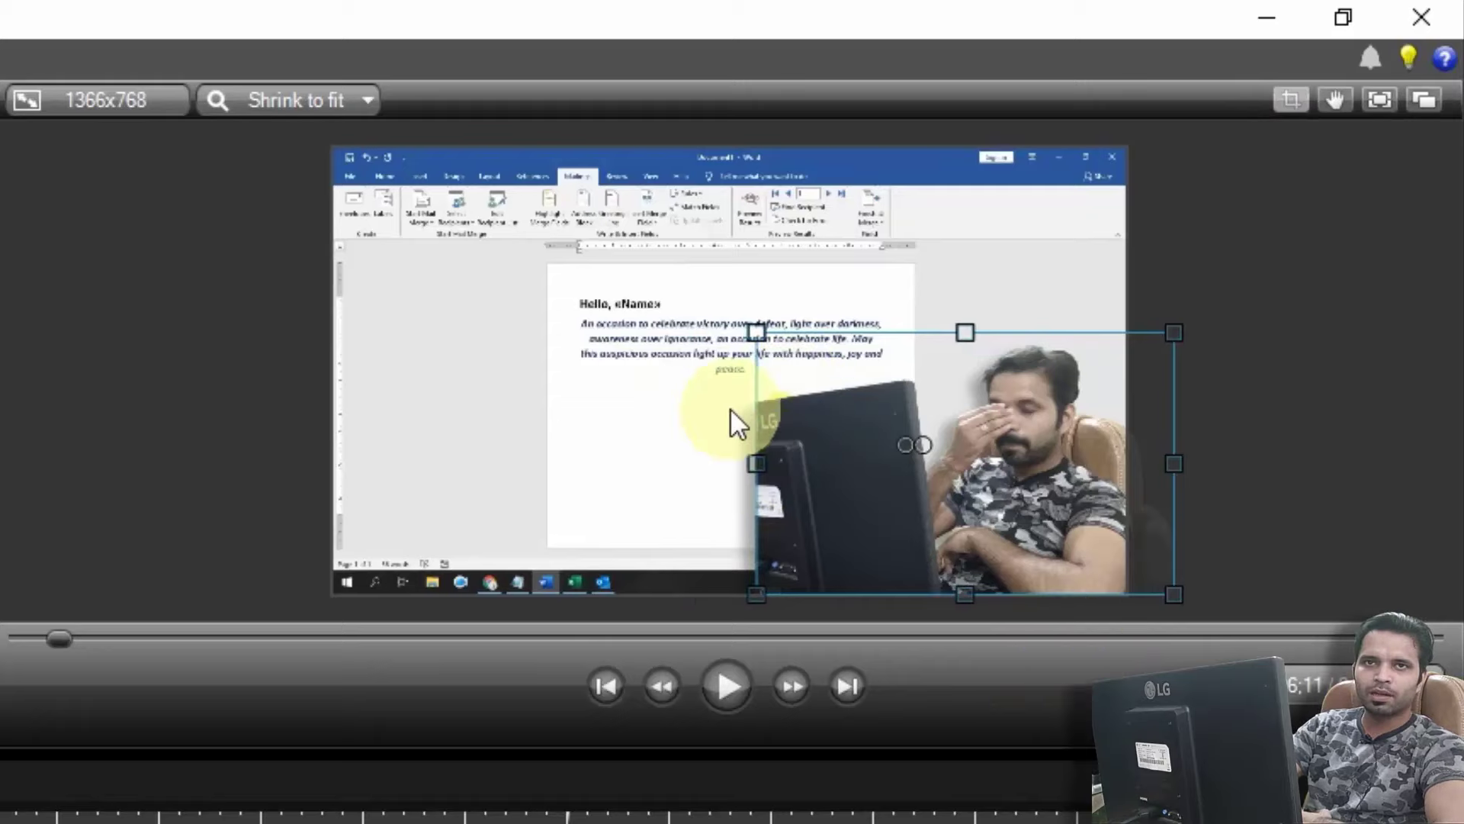
click(1287, 102)
Scale the cropped camera video to 43% at X 347, Y -151 in the canvas's lower-right corner
drag(807, 379, 800, 427)
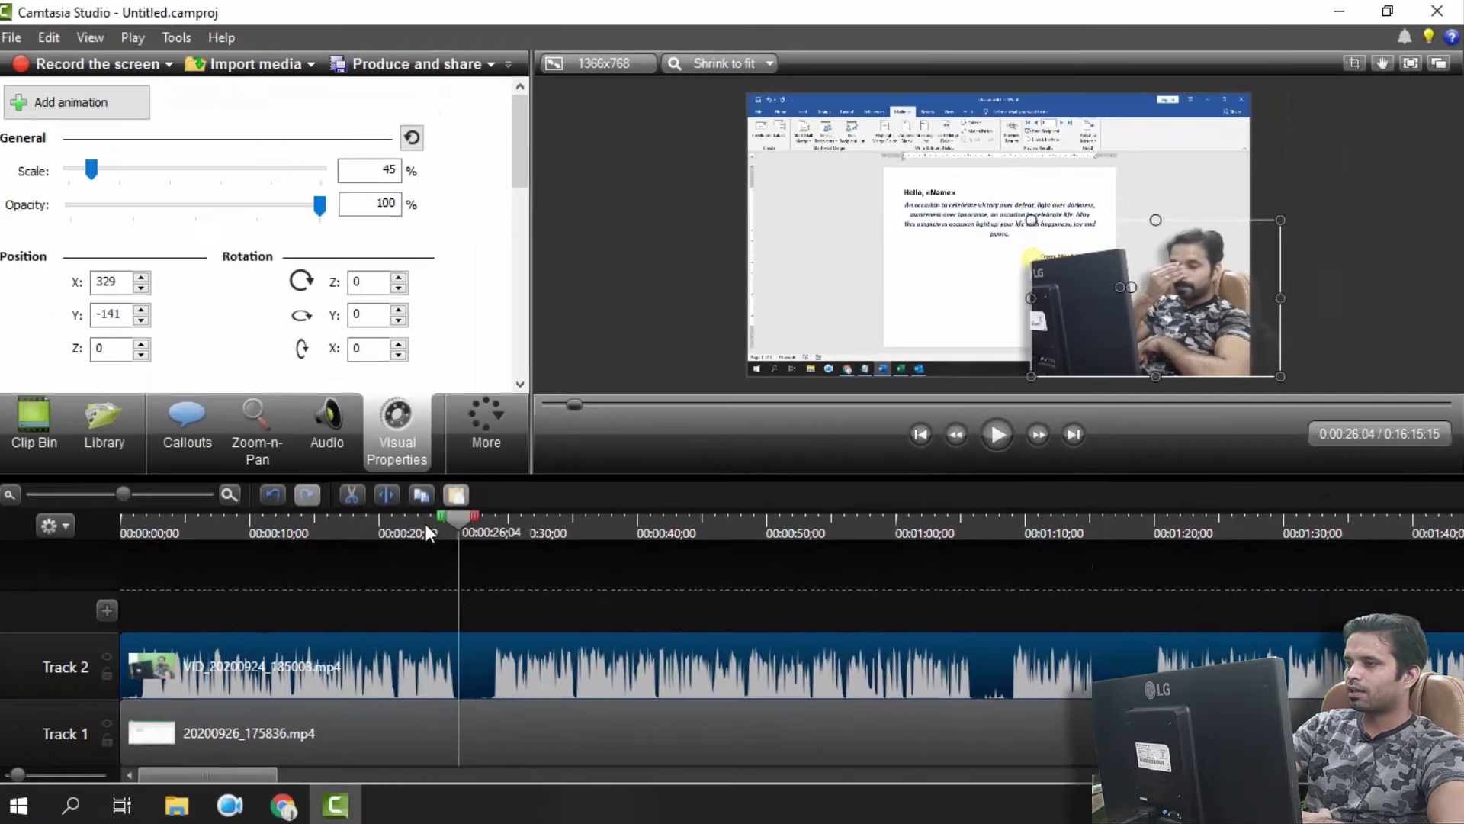
drag(424, 523, 536, 538)
click(1121, 522)
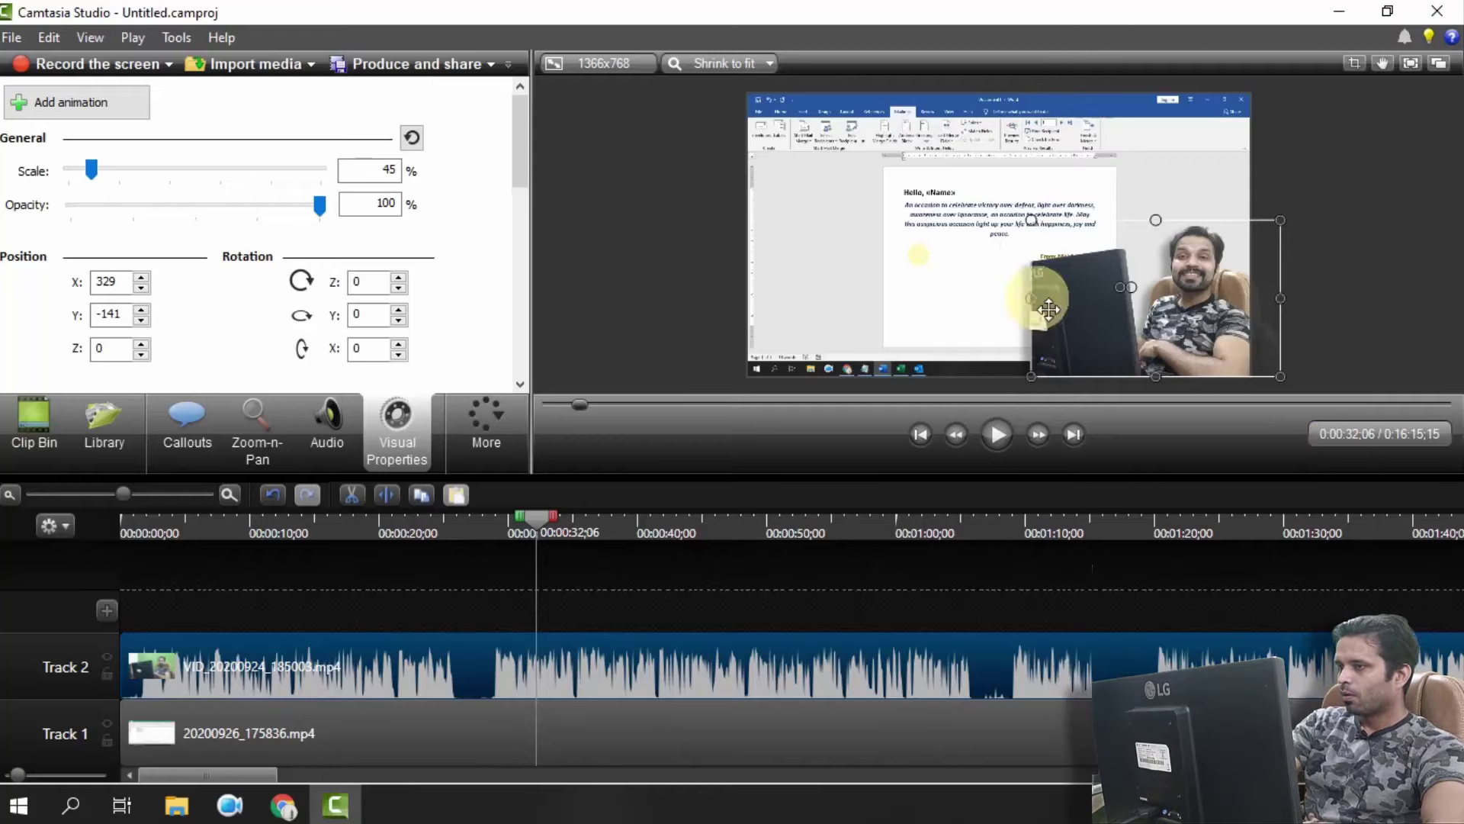
drag(1032, 222, 1042, 229)
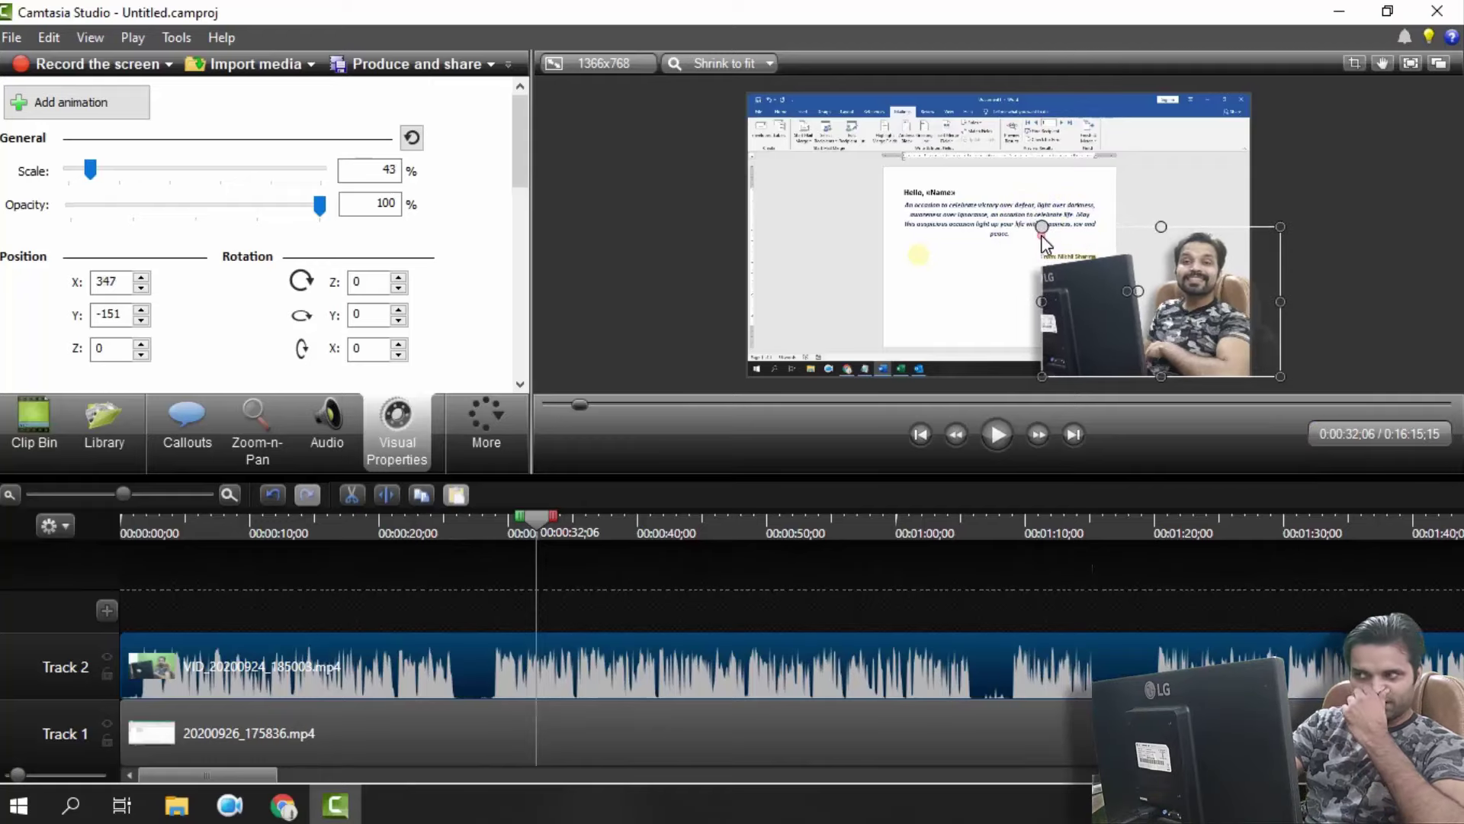
Add an animation to the Track 1 screen recording at 0:00:31;04
mouse_move(535, 524)
mouse_down()
mouse_move(479, 525)
mouse_move(587, 532)
mouse_move(522, 538)
mouse_up()
click(523, 538)
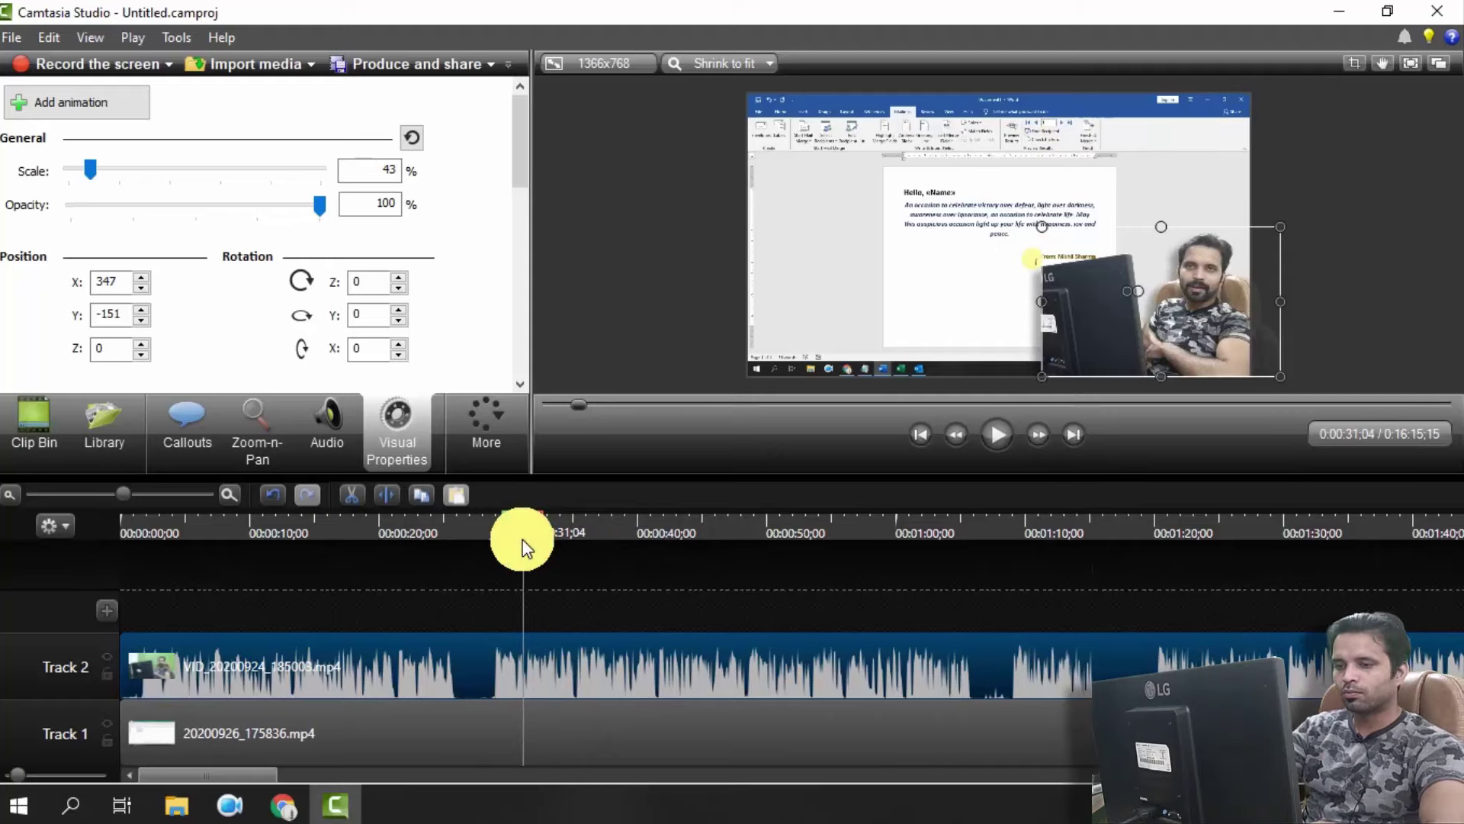
click(435, 745)
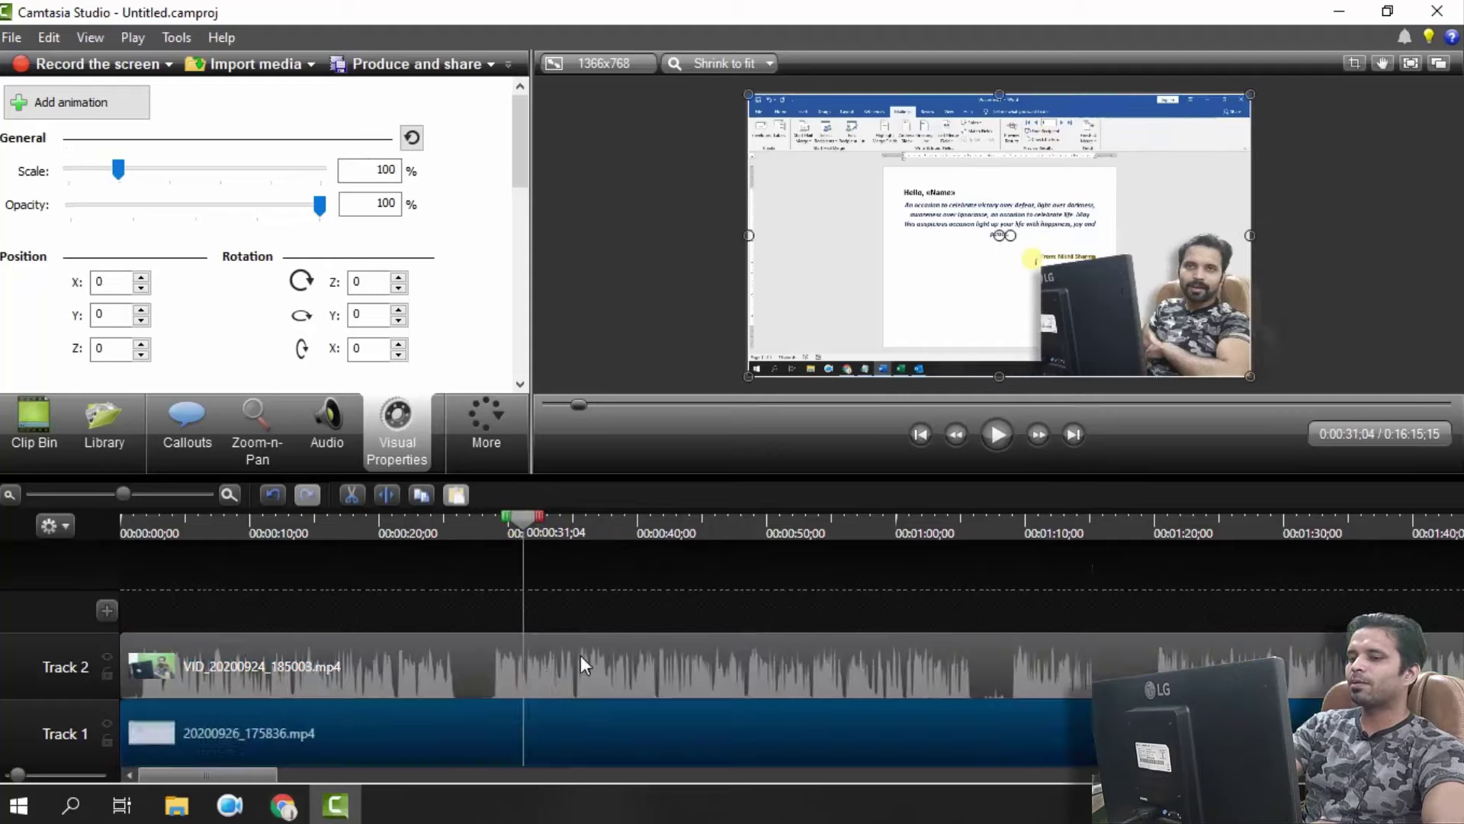
click(581, 657)
right_click(579, 732)
click(549, 669)
click(569, 734)
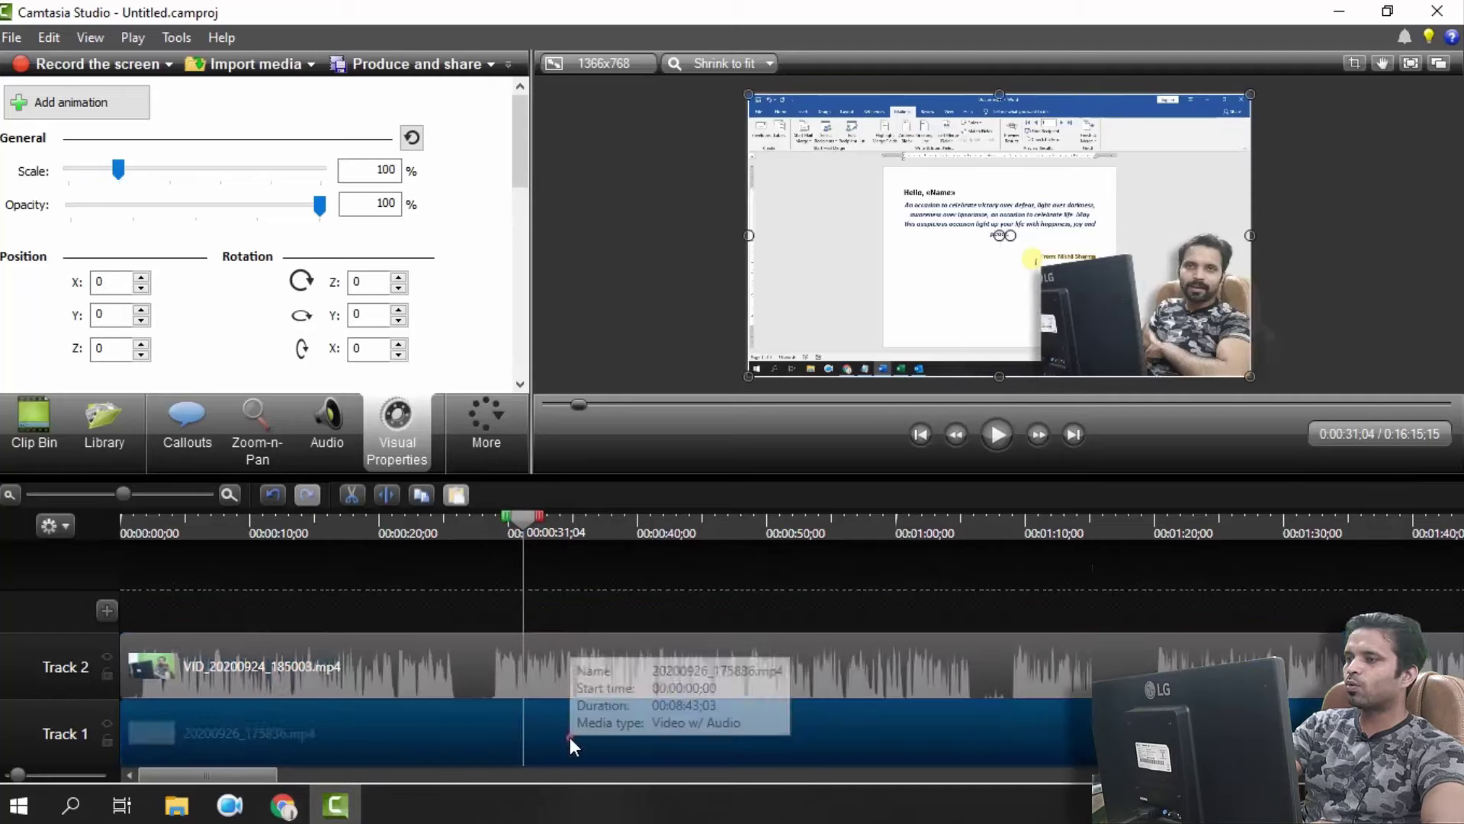
click(560, 671)
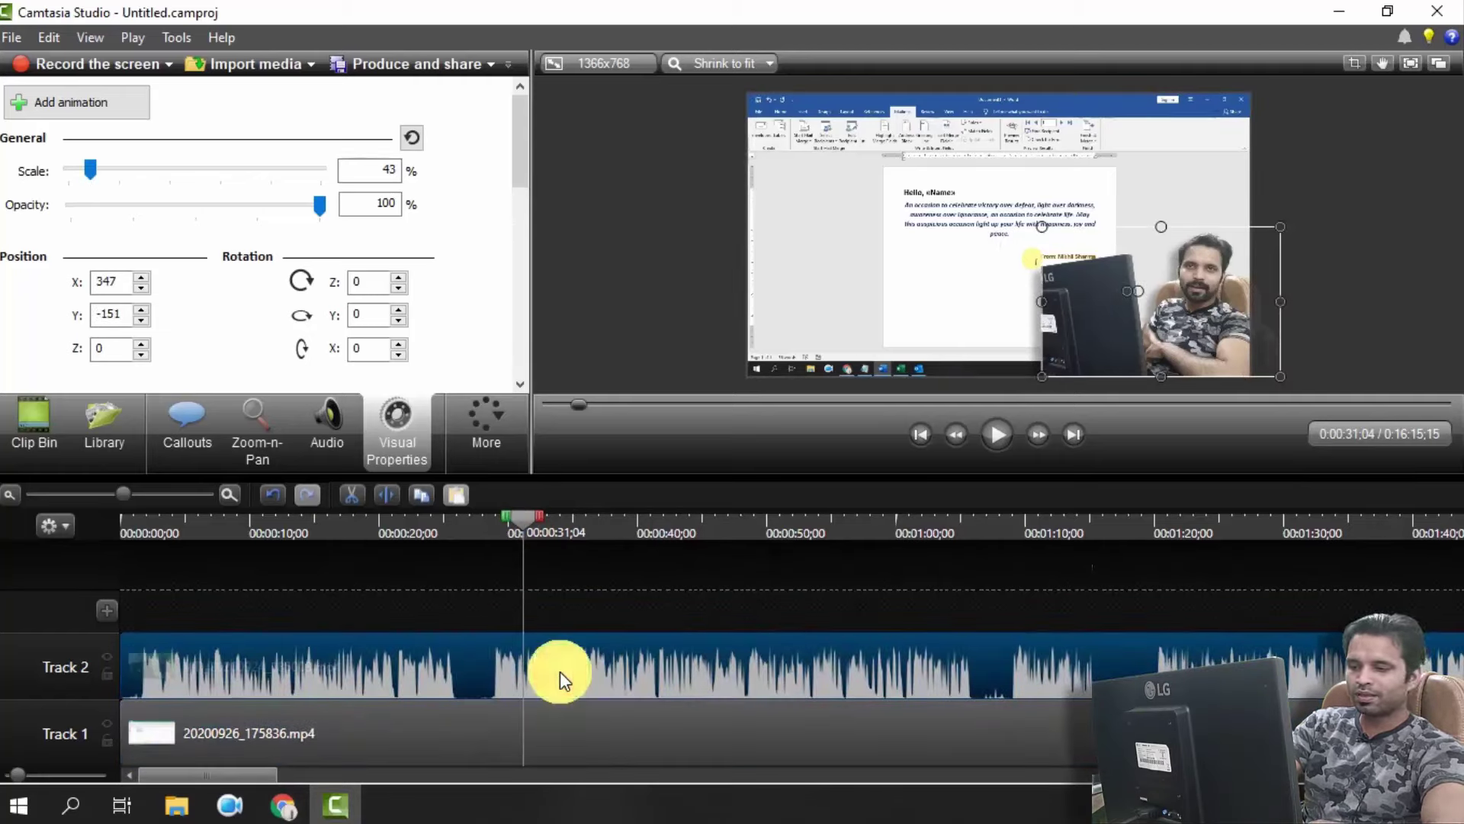
click(534, 738)
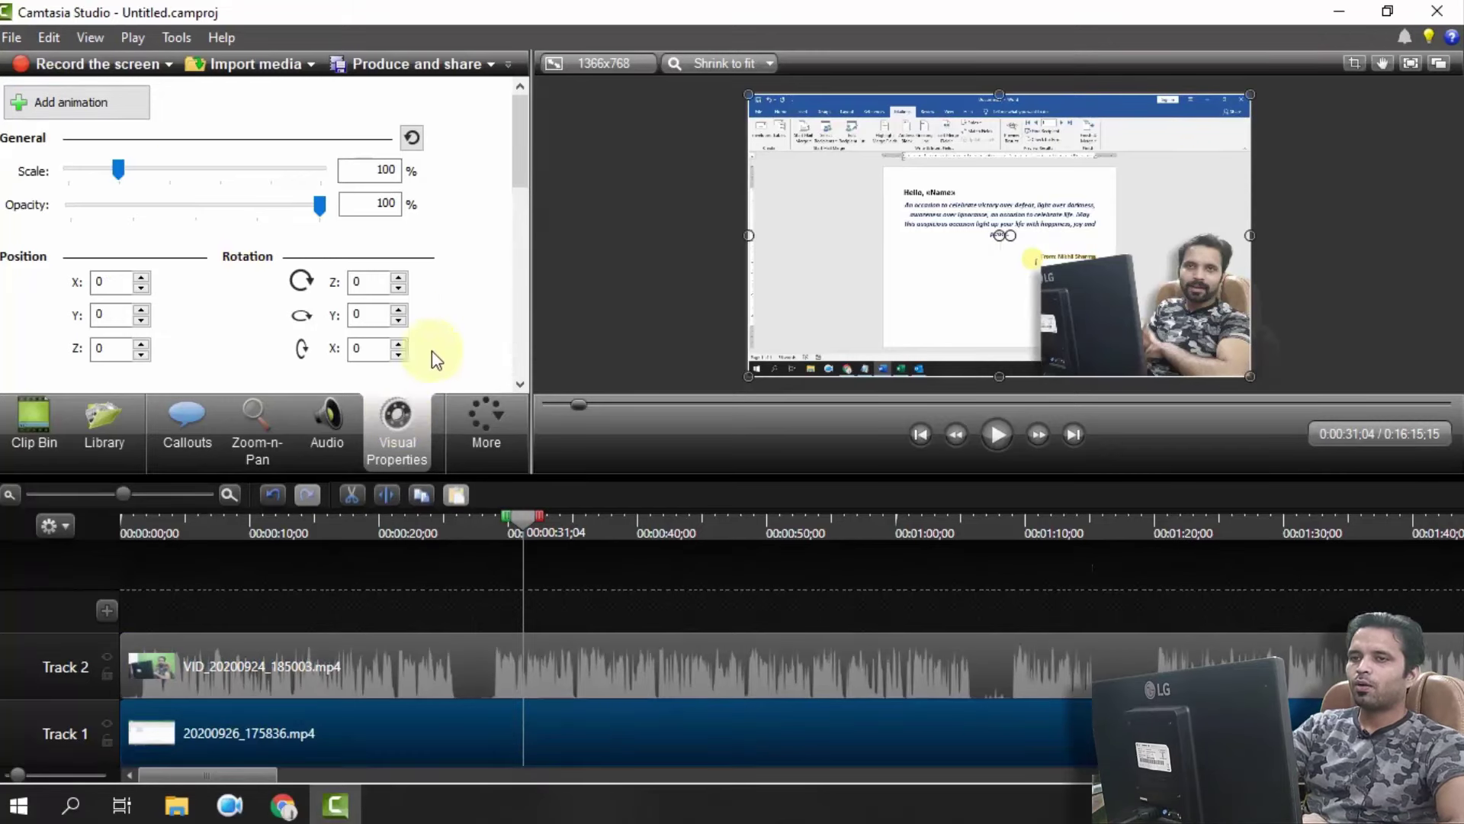
click(50, 106)
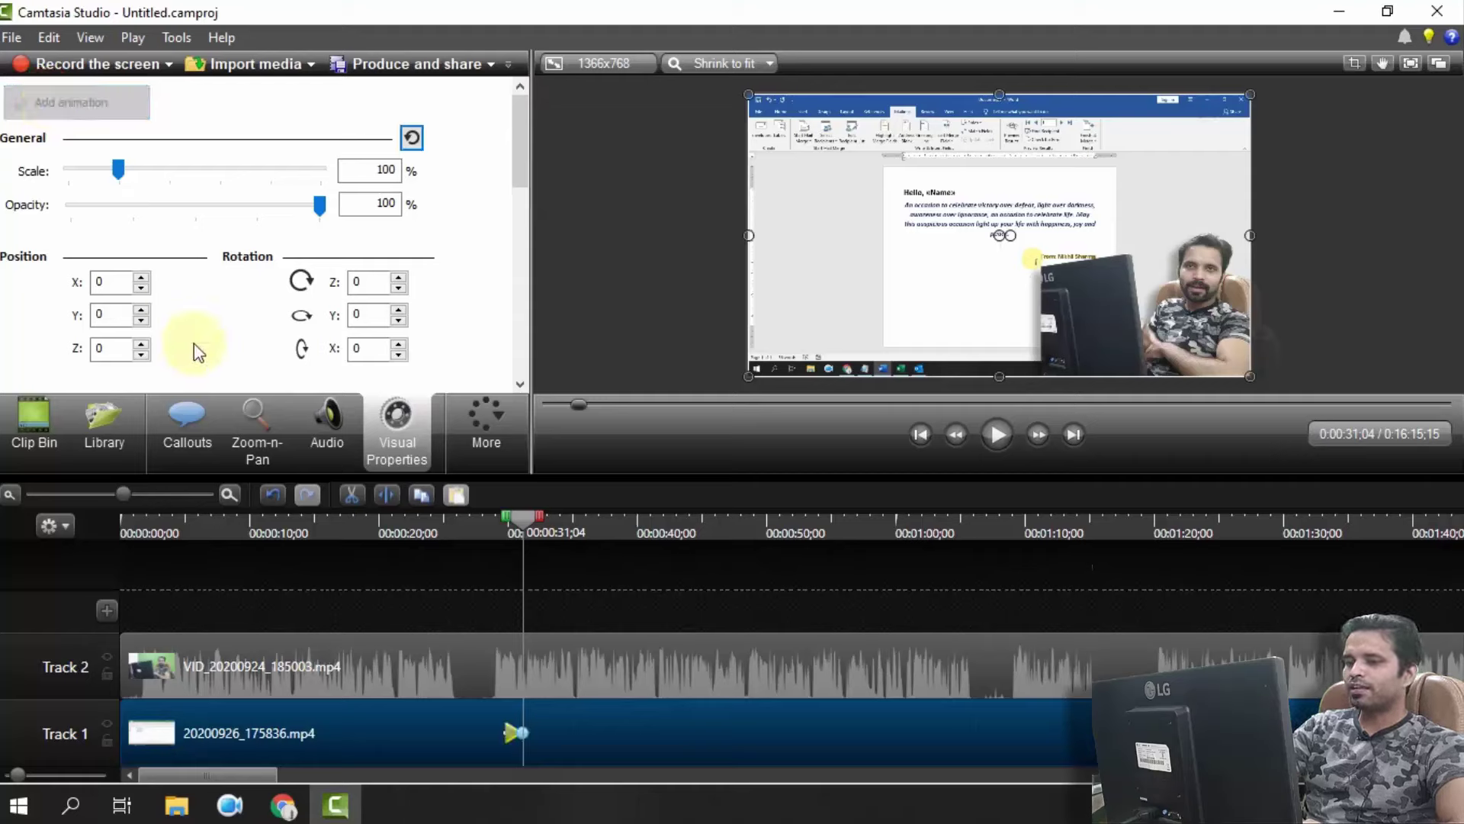
Scale the animated Track 1 recording to 208% at X 738, Y -415, and play the animation from 0:00:29;14
click(501, 730)
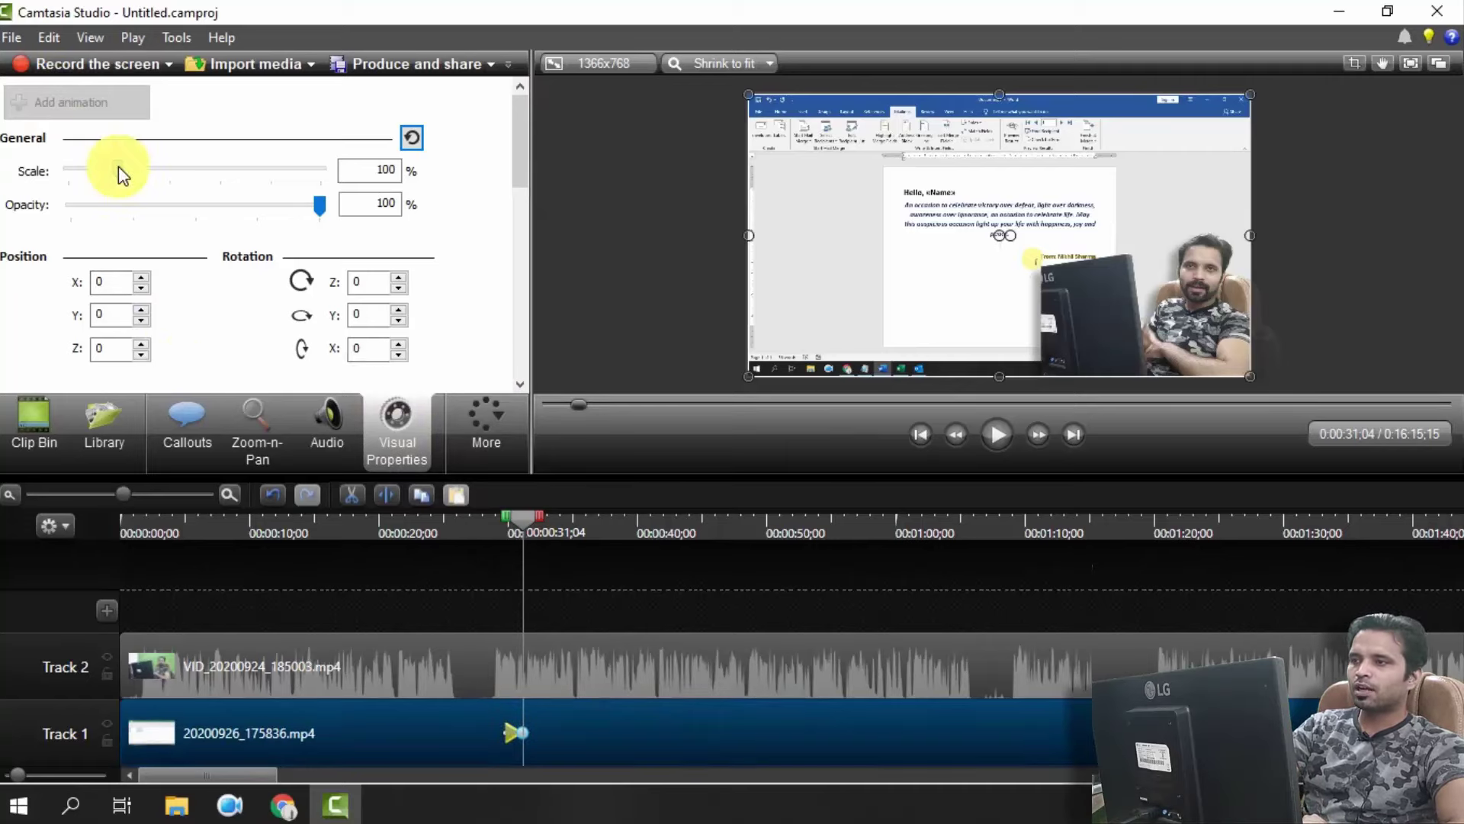
drag(121, 168, 174, 187)
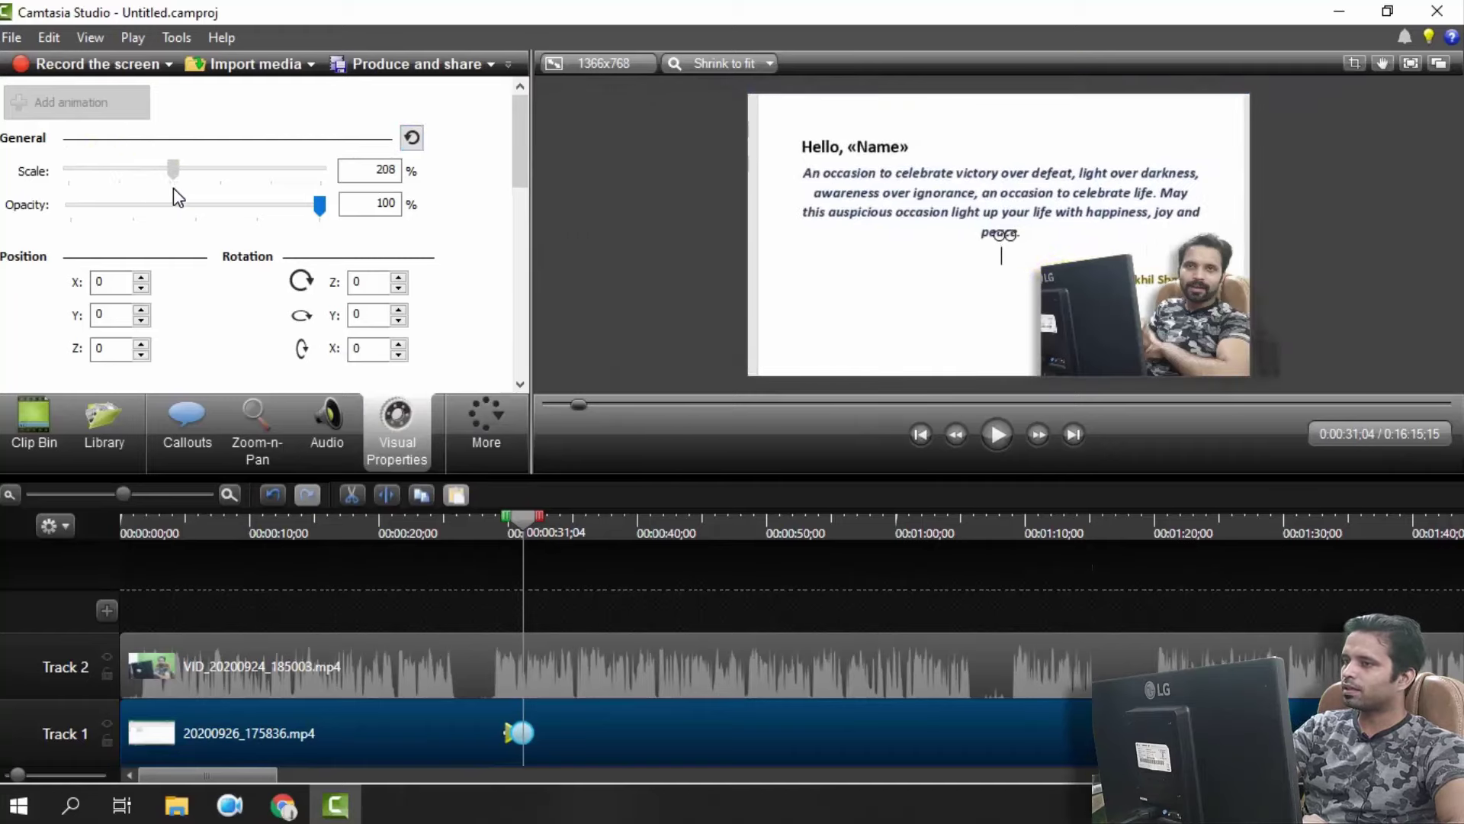
drag(819, 245, 1016, 203)
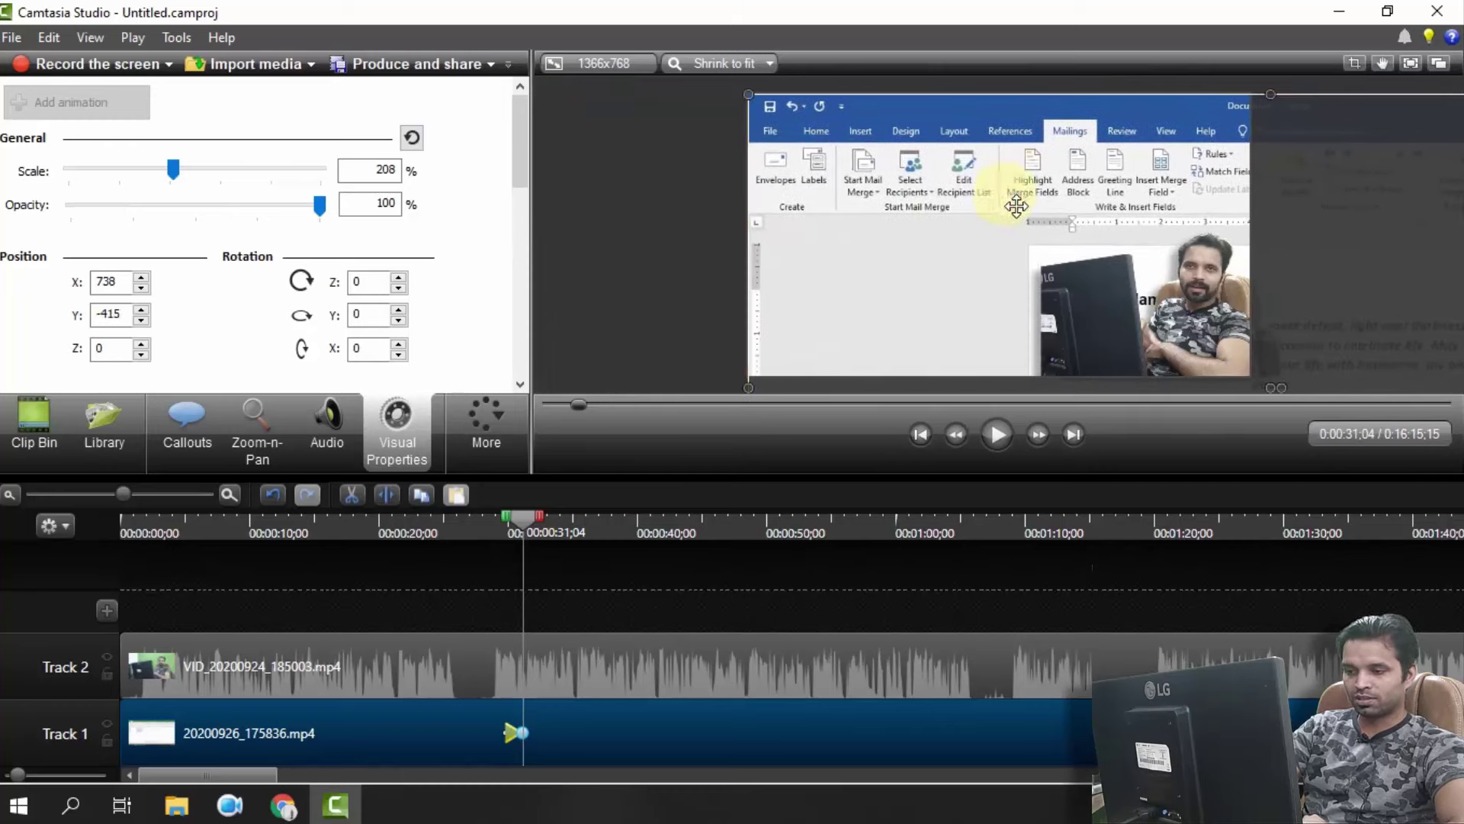
click(584, 737)
drag(969, 213, 937, 208)
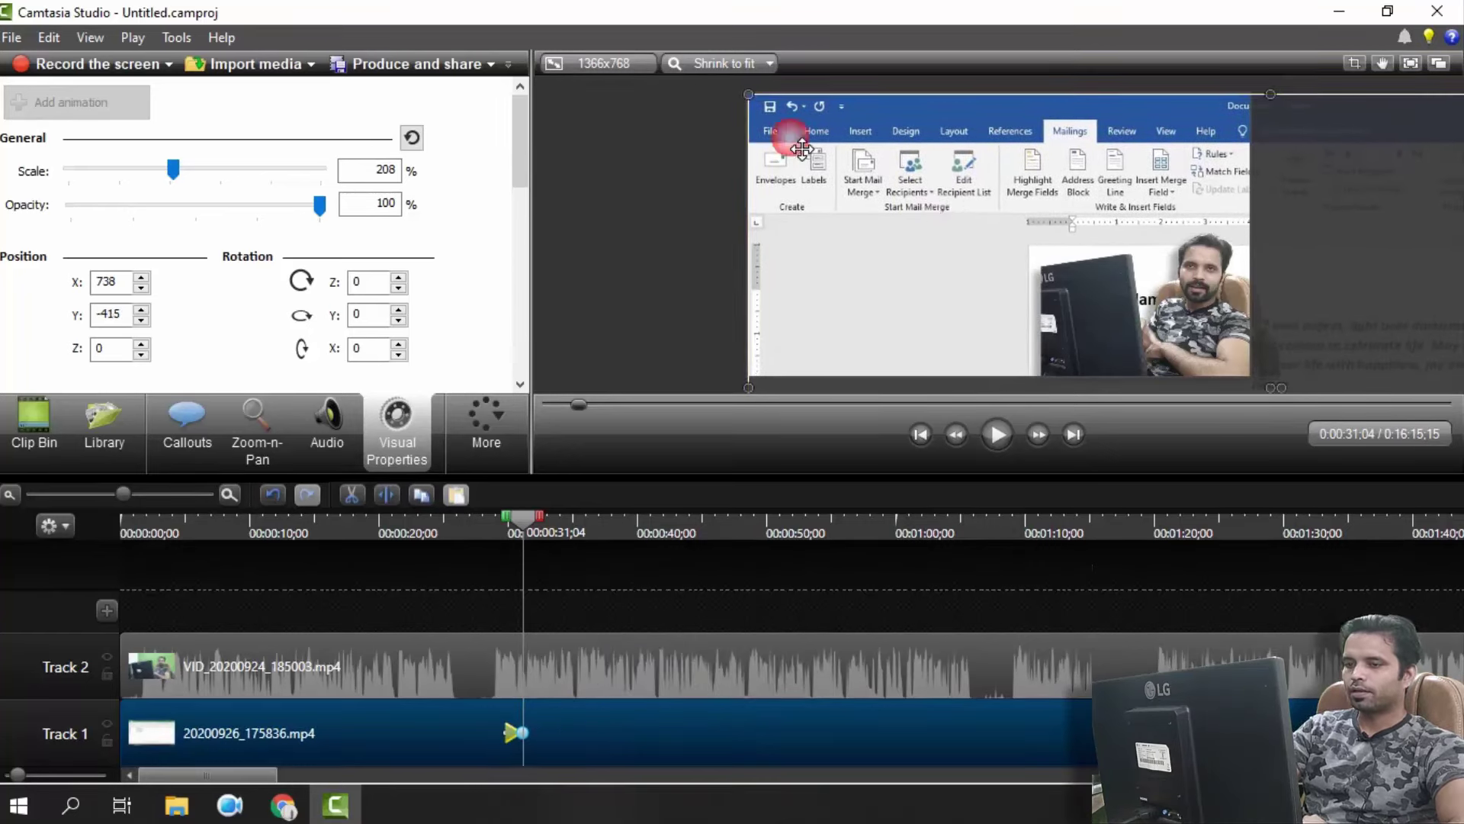
drag(519, 523, 496, 528)
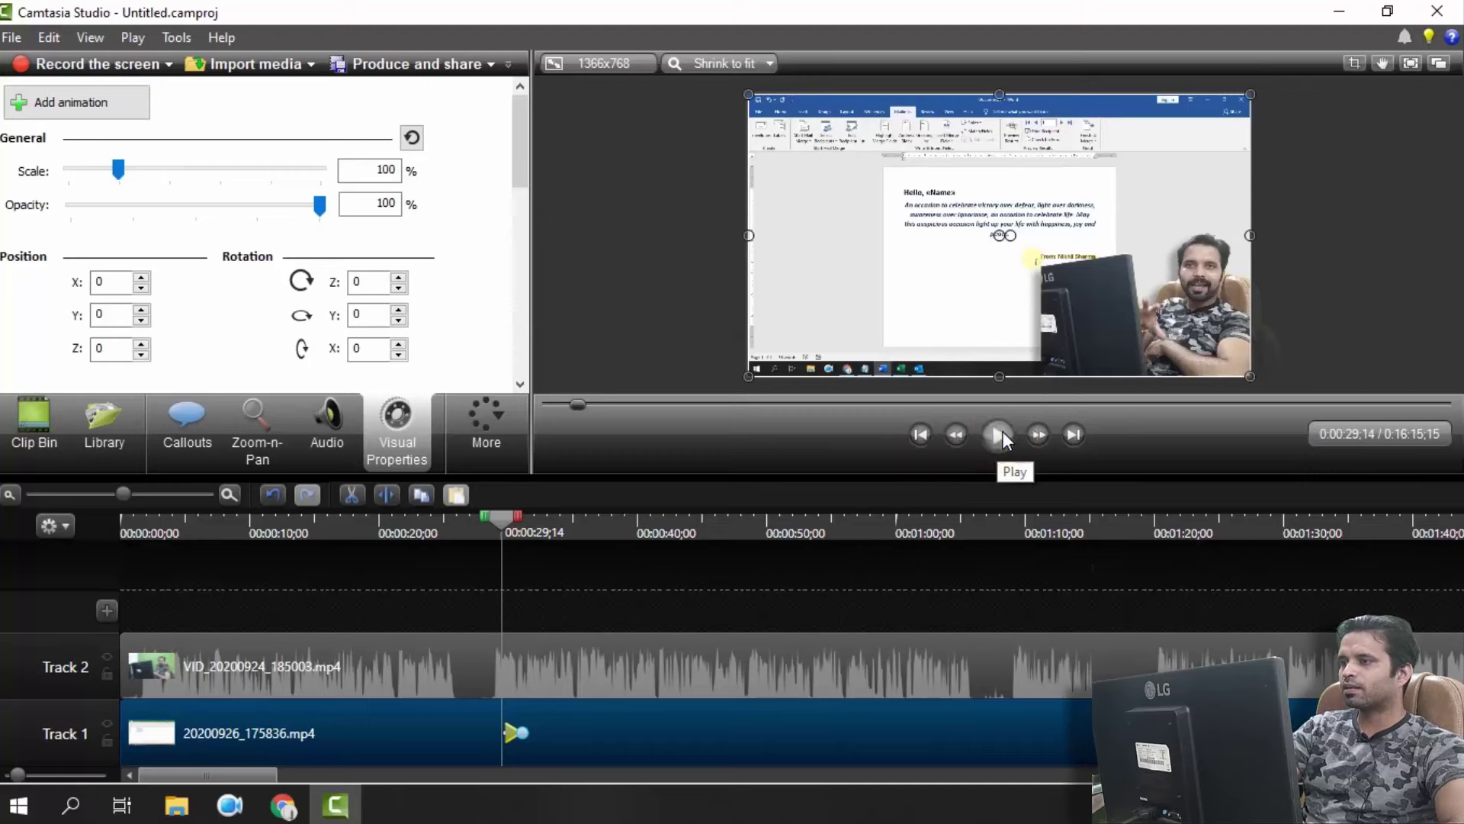
click(1002, 432)
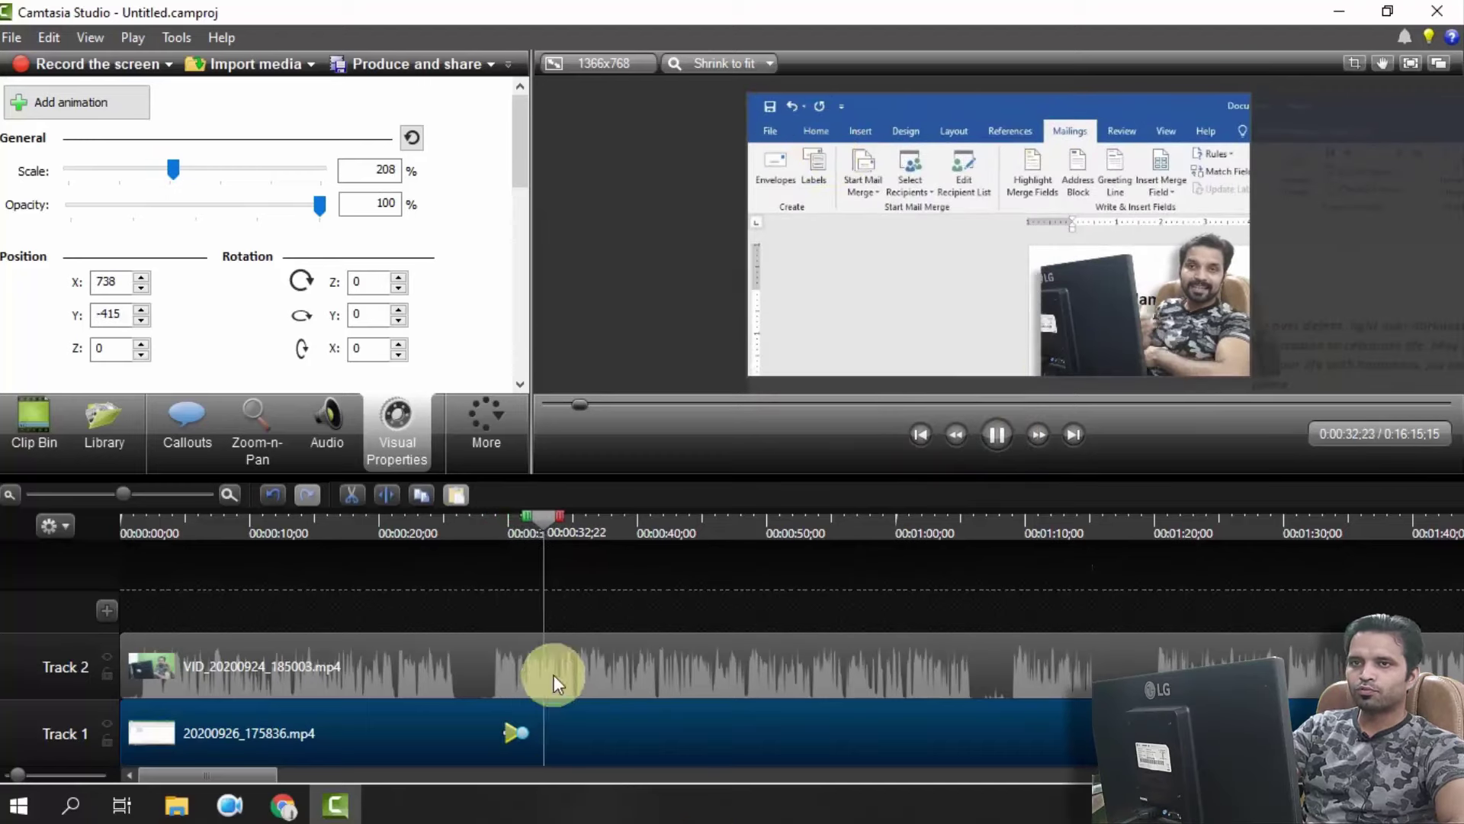
Add a second Track 1 animation at 0:00:35;03 that moves the recording to X 0, Y -31, and preview both from 0:00:29;03
click(66, 103)
mouse_move(923, 156)
mouse_down()
mouse_move(748, 169)
mouse_move(692, 130)
mouse_move(842, 236)
mouse_up()
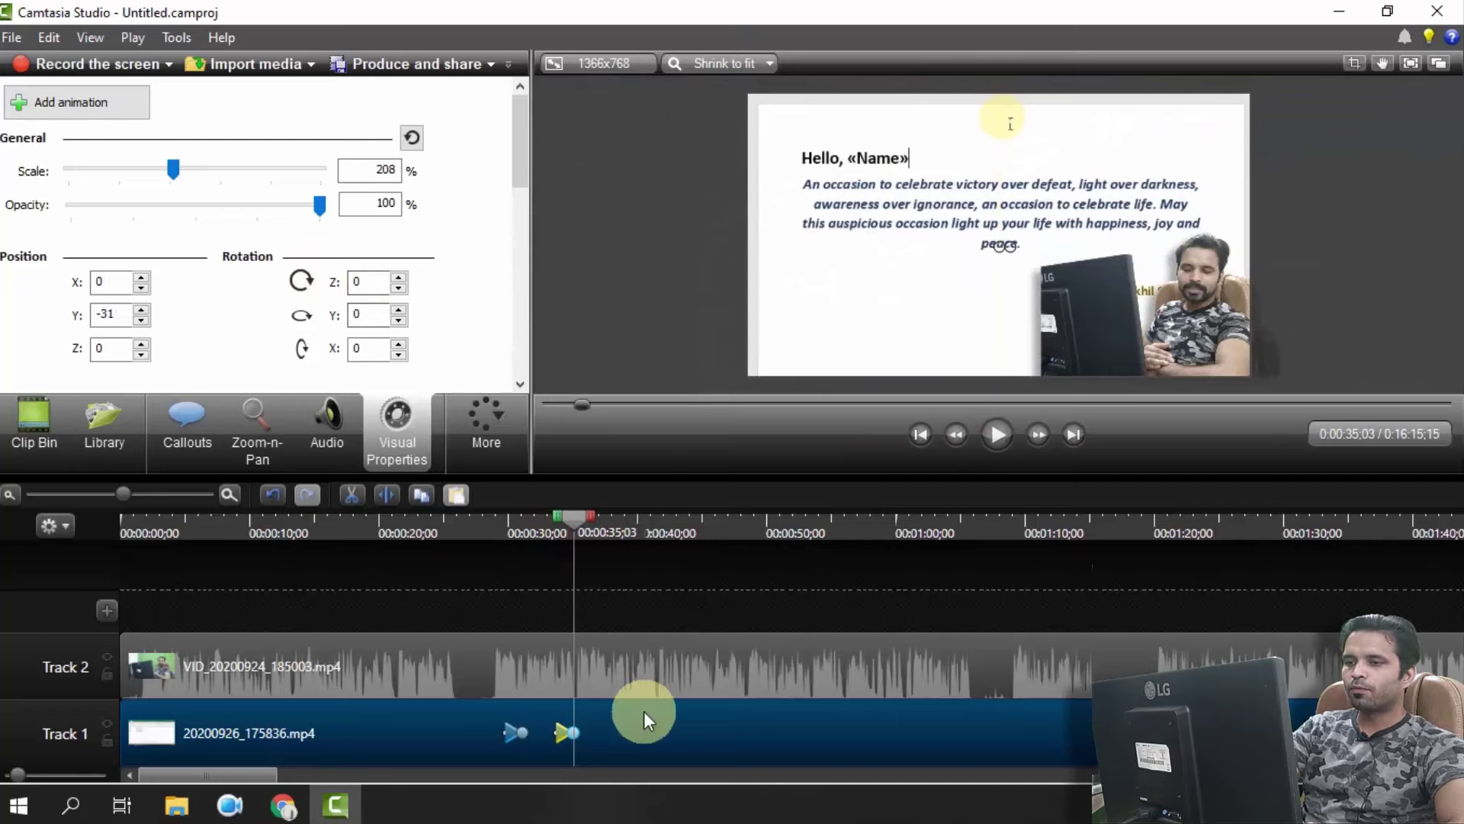
drag(579, 519, 499, 525)
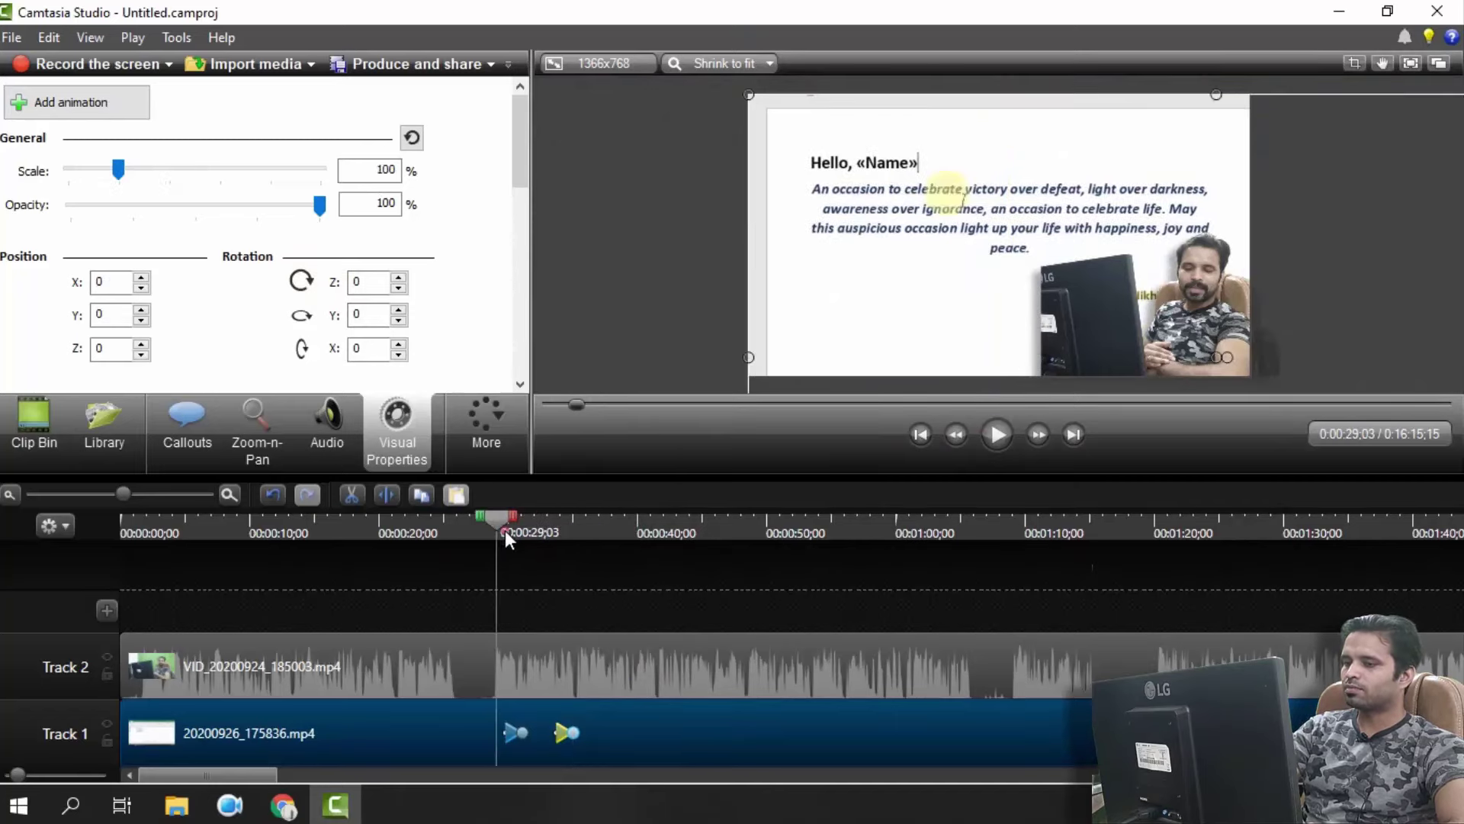
click(996, 433)
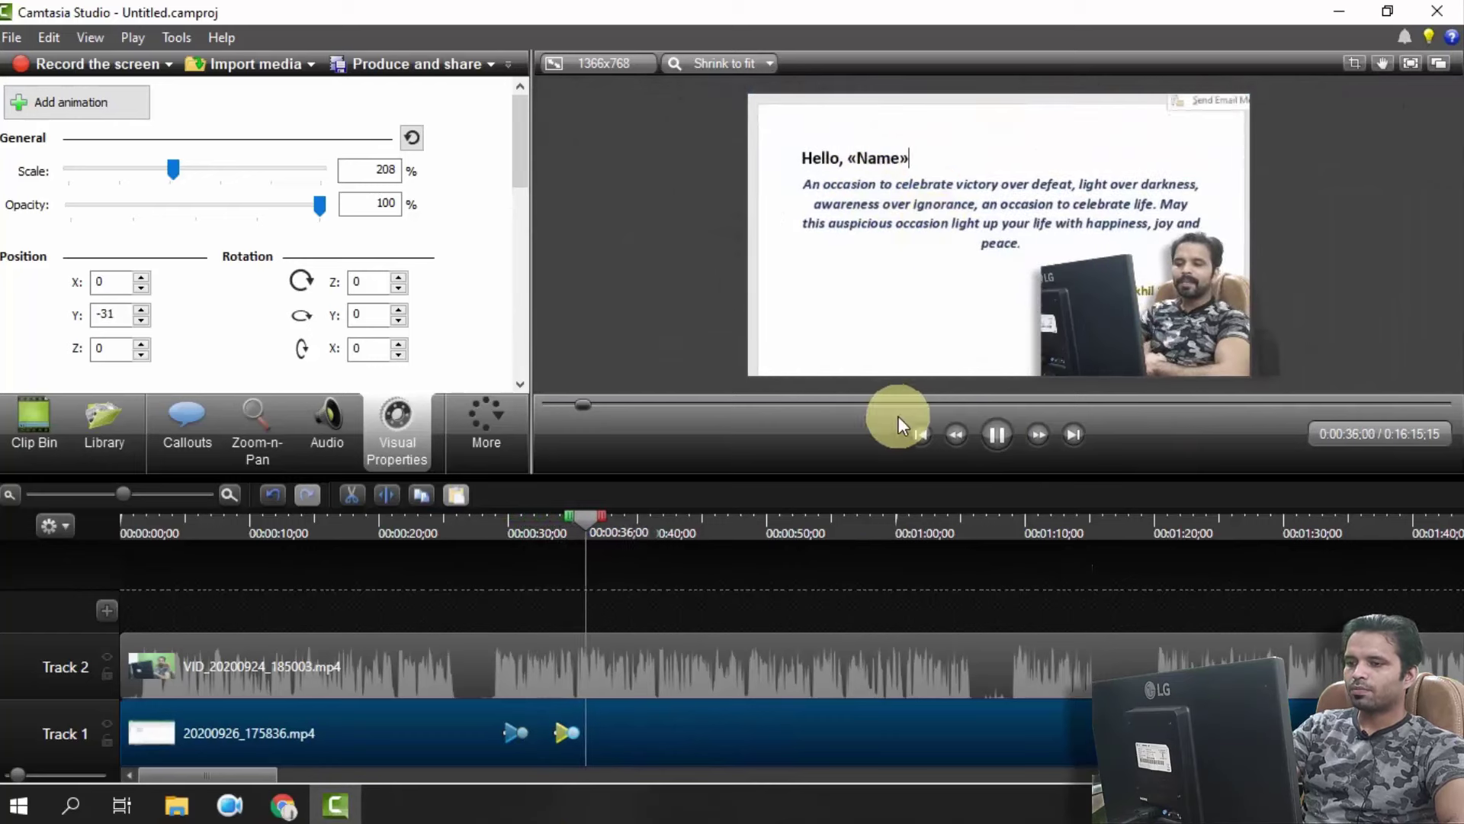
Add a Track 2 animation at 0:00:36;17 shrinking the presenter video to 28% at X 468, Y -233, and play it from 0:00:33;14
click(996, 434)
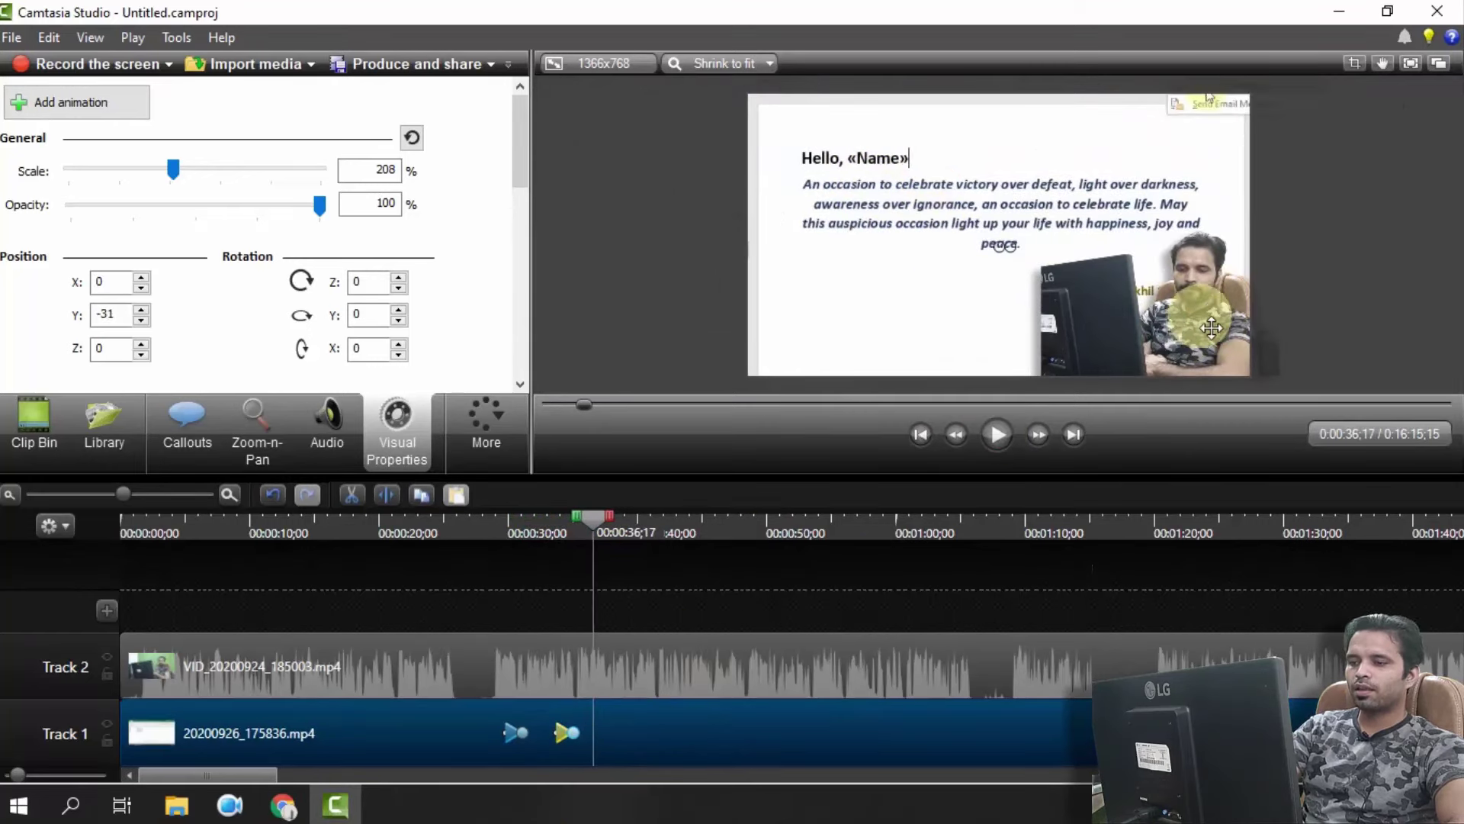
click(703, 694)
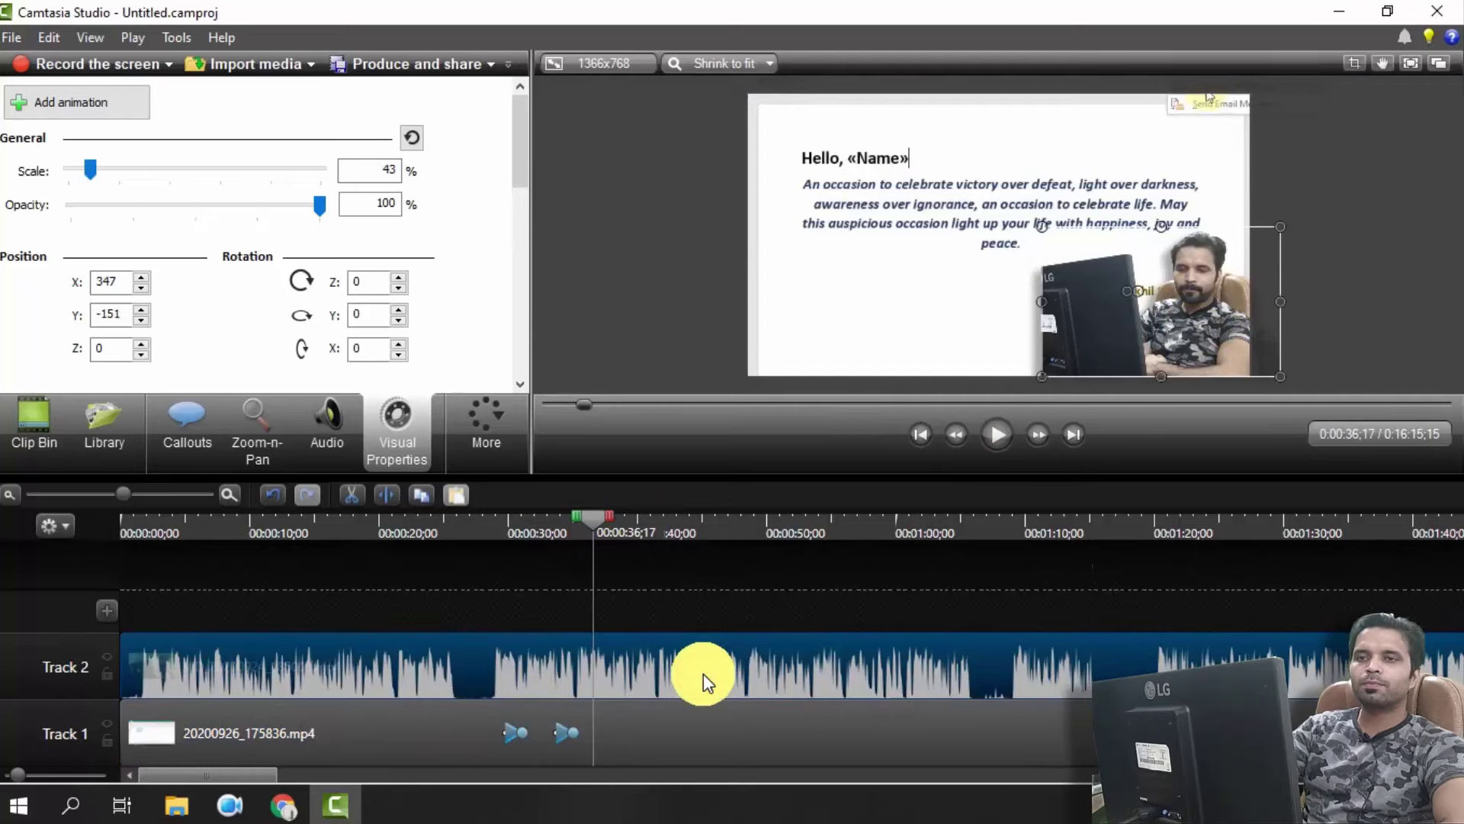
click(116, 110)
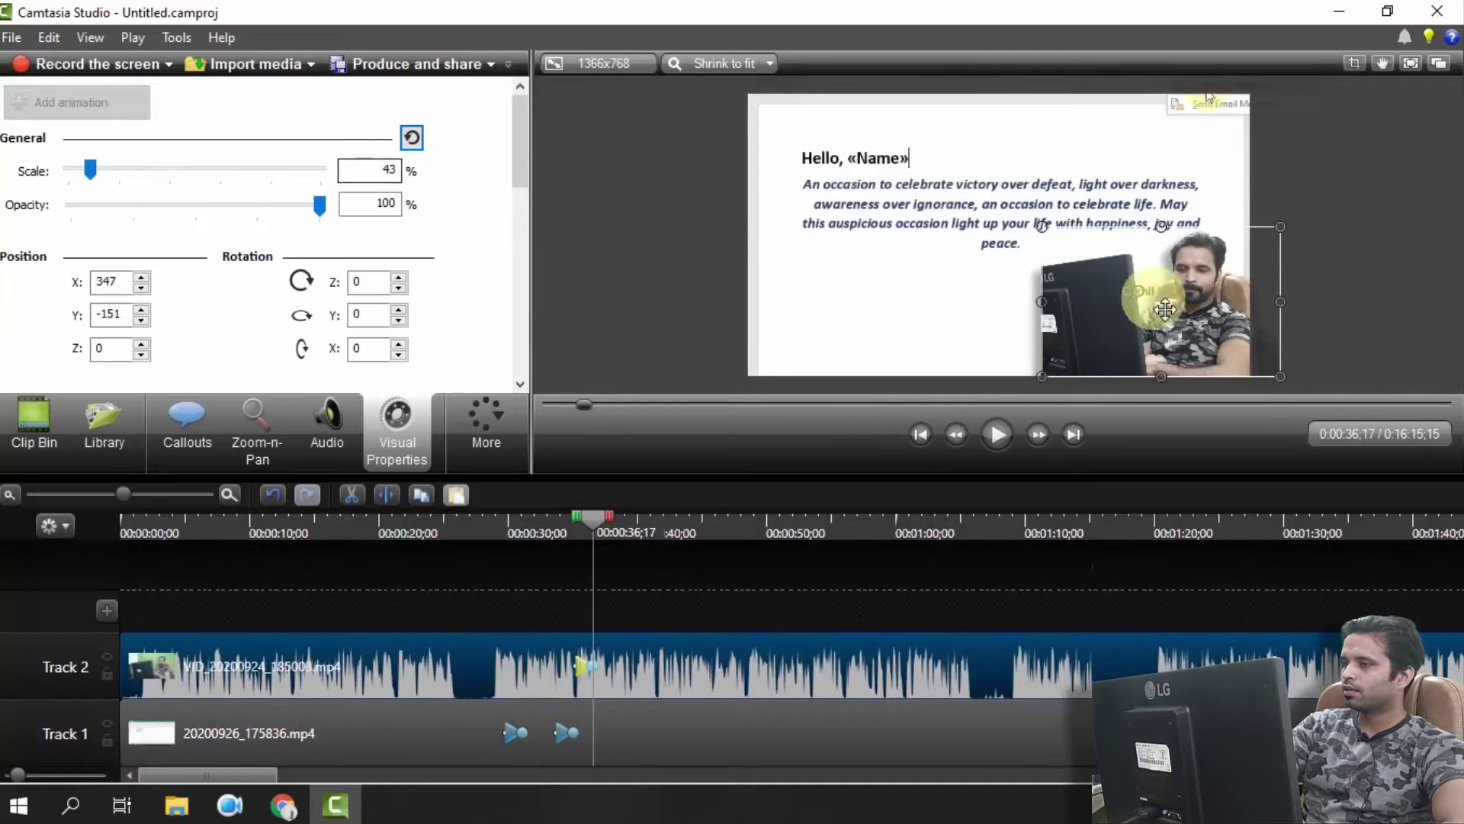
drag(1046, 229, 1128, 282)
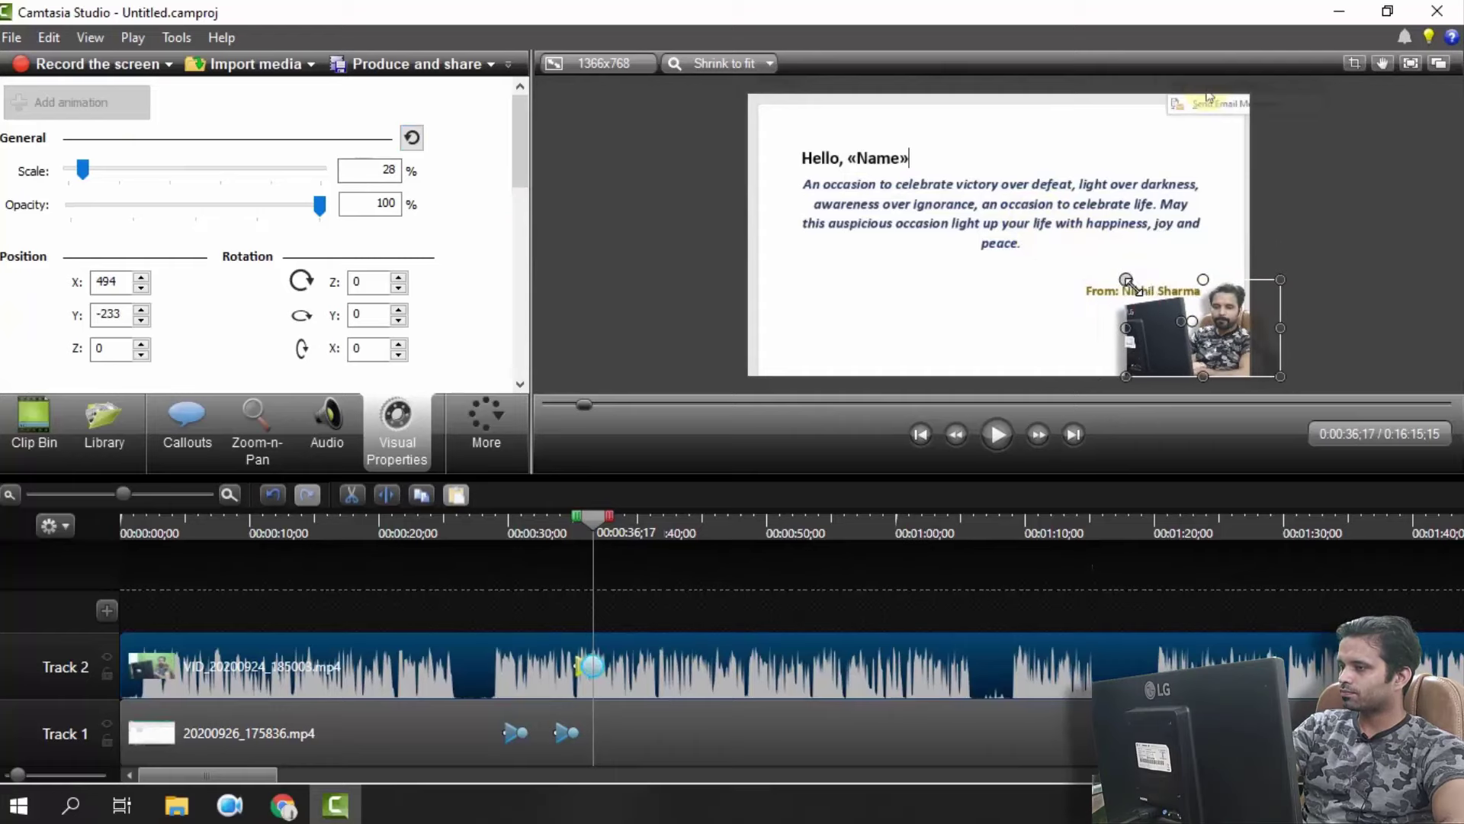
drag(1177, 330, 1167, 329)
click(336, 292)
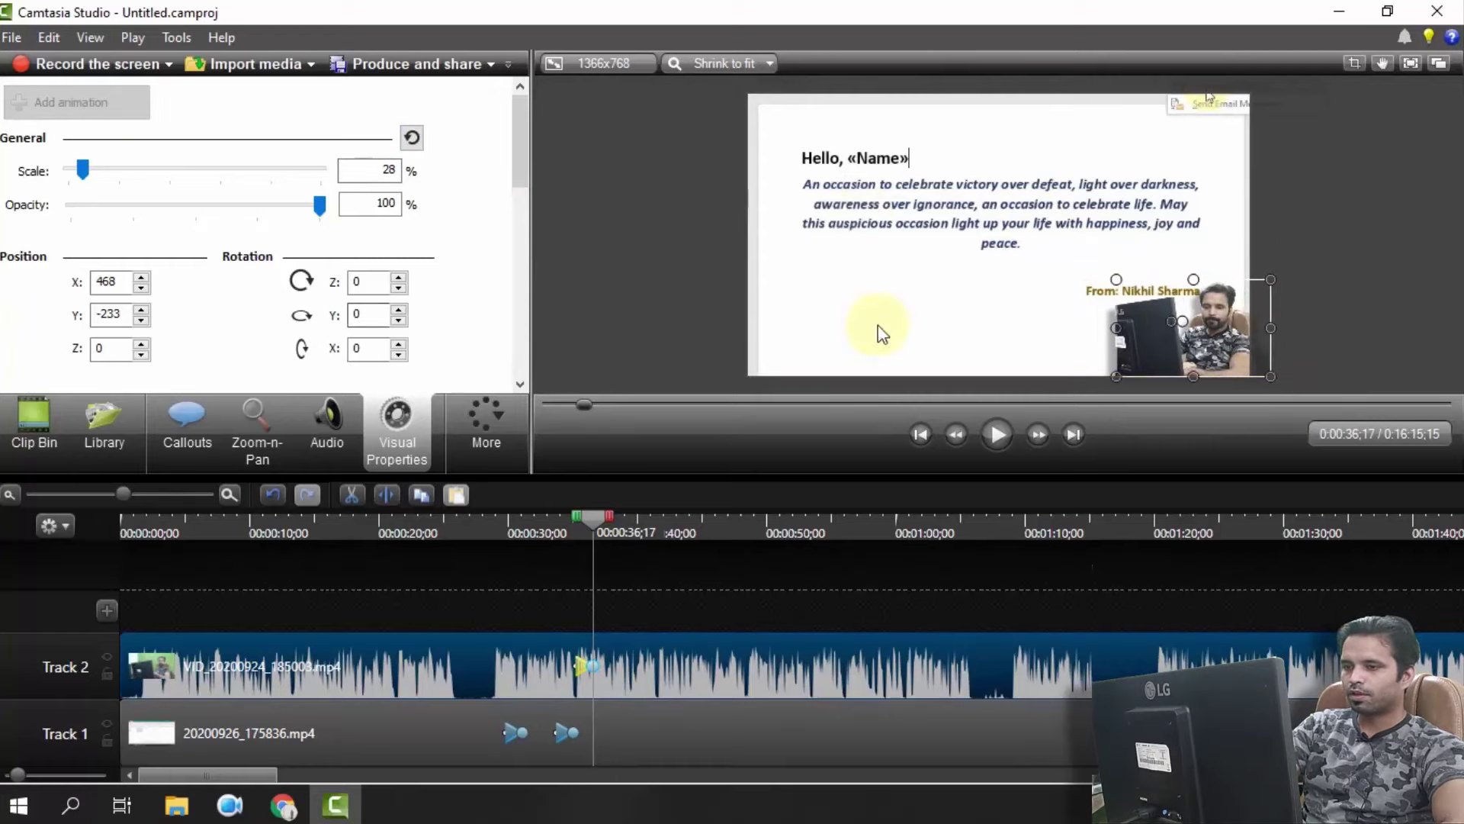
drag(593, 519, 560, 520)
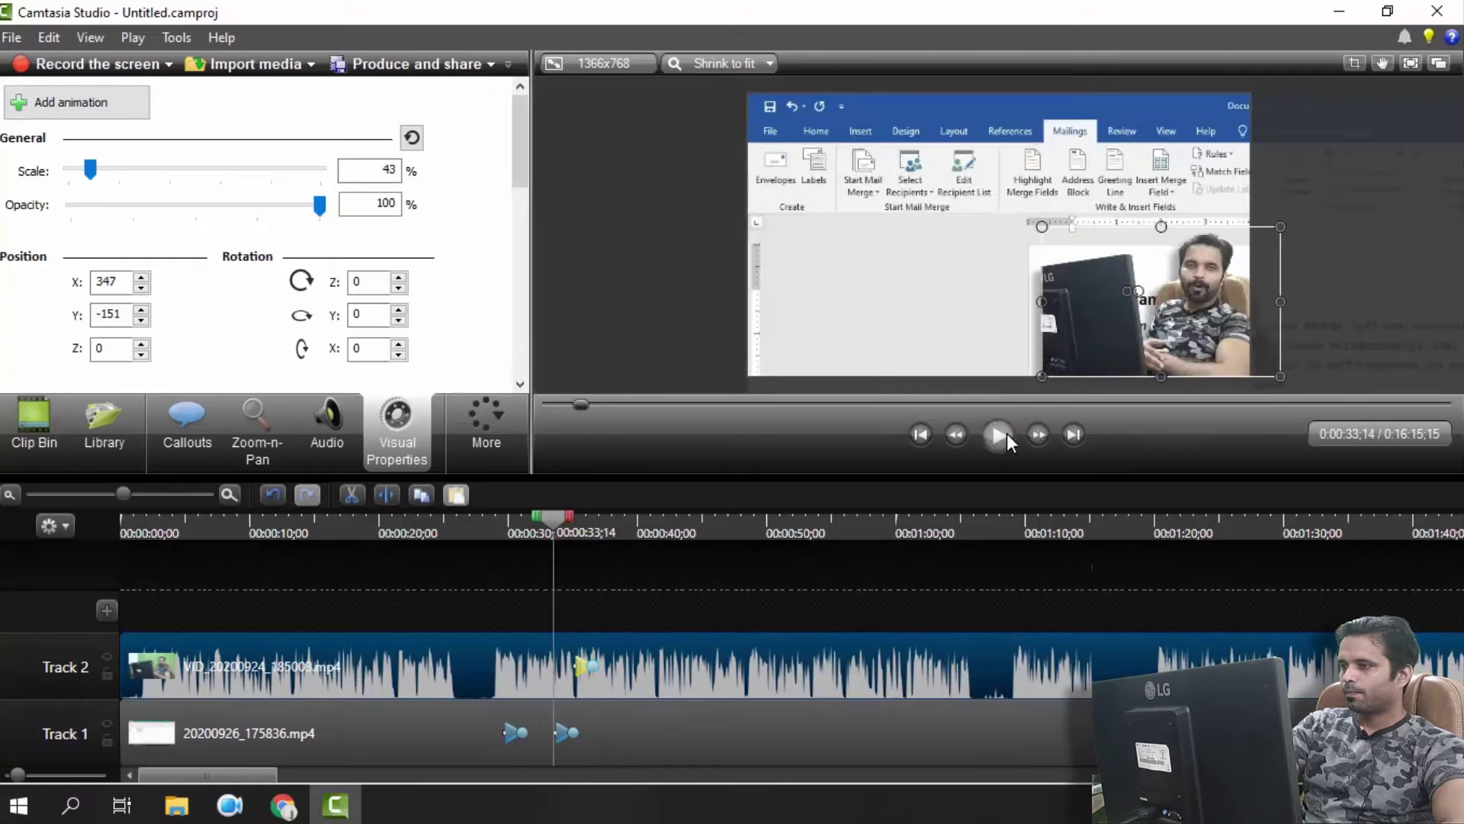
click(1006, 433)
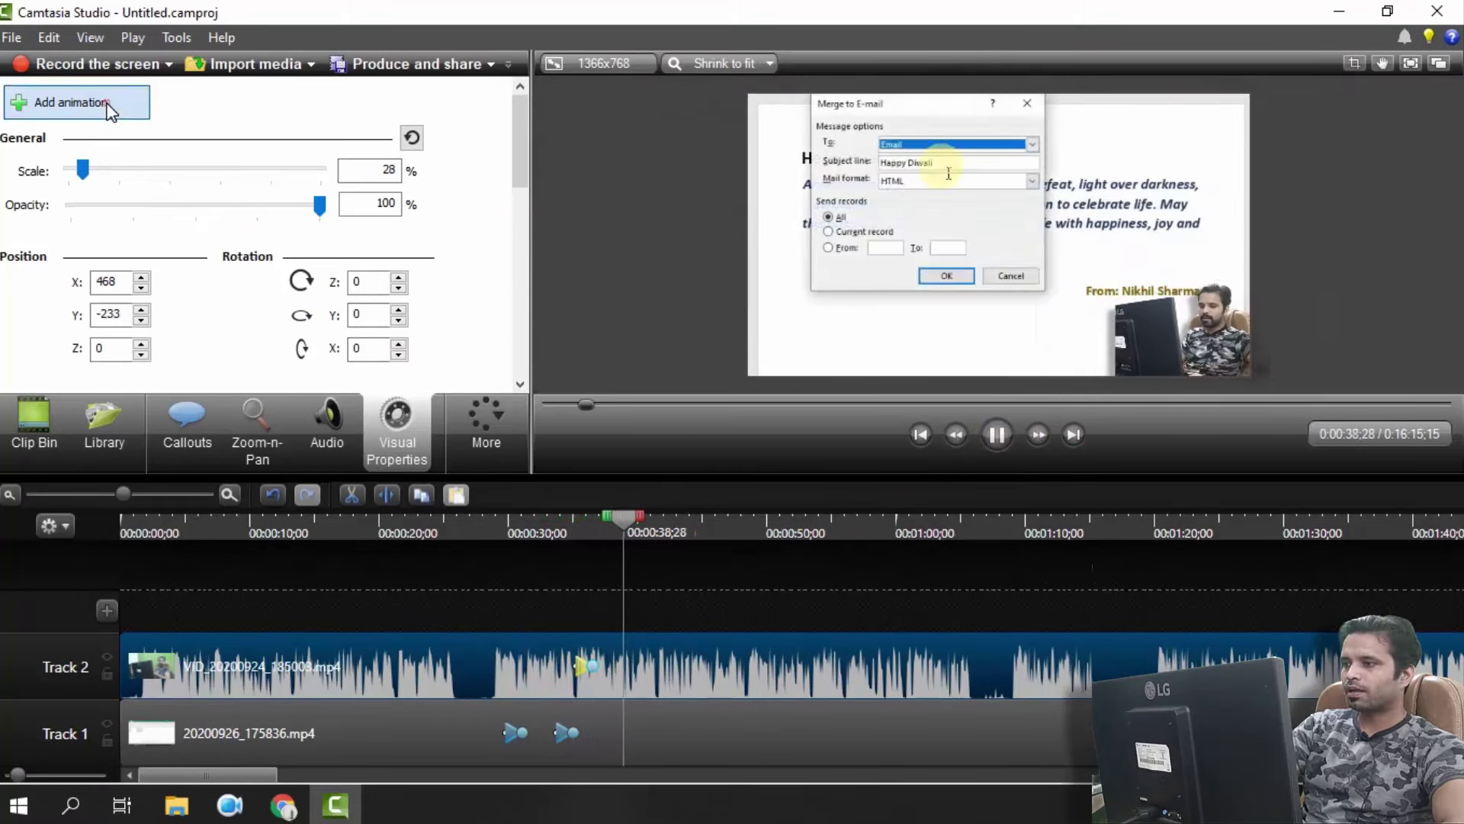
Add a second Track 2 animation at 0:00:39;00 enlarging the presenter video to 43% at X 325, Y -153, and play it back
click(1158, 293)
drag(1118, 280, 1027, 359)
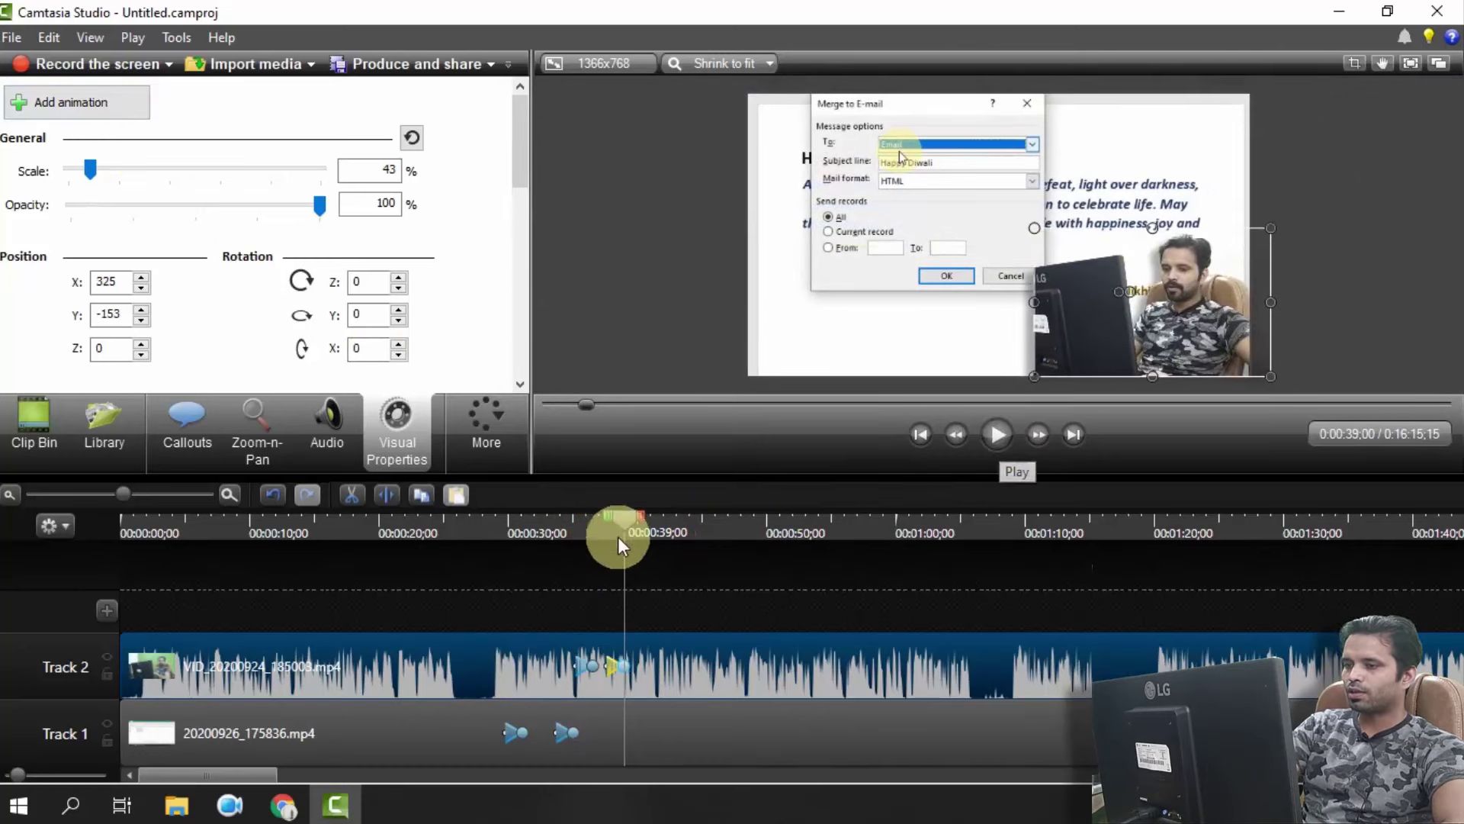
drag(617, 534, 604, 527)
click(1006, 433)
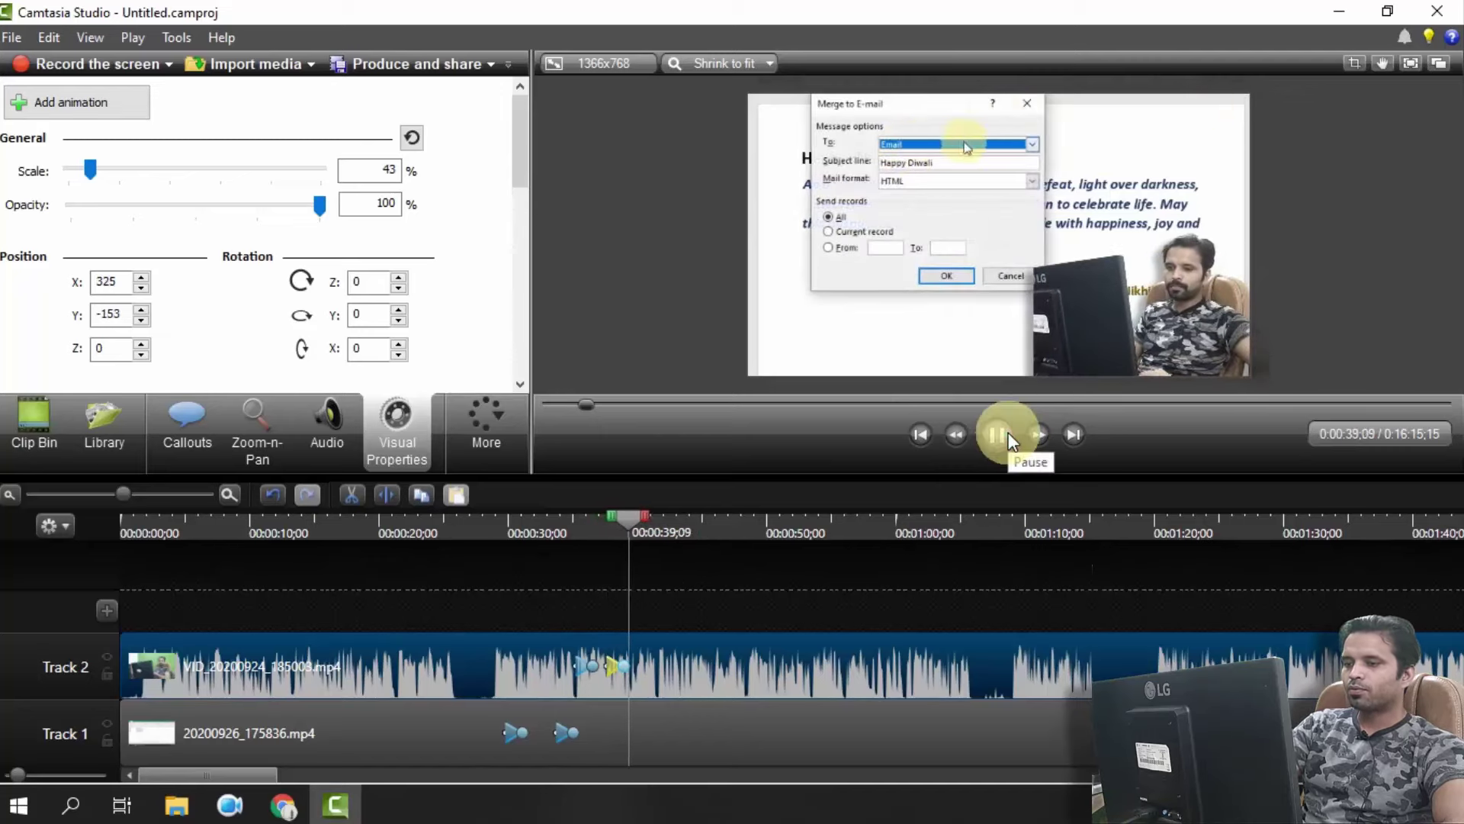
Add a Track 1 animation at 0:00:45;19 moving the recording to X 738, Y -415, lengthen it to about 0:00:50, and preview it
click(689, 740)
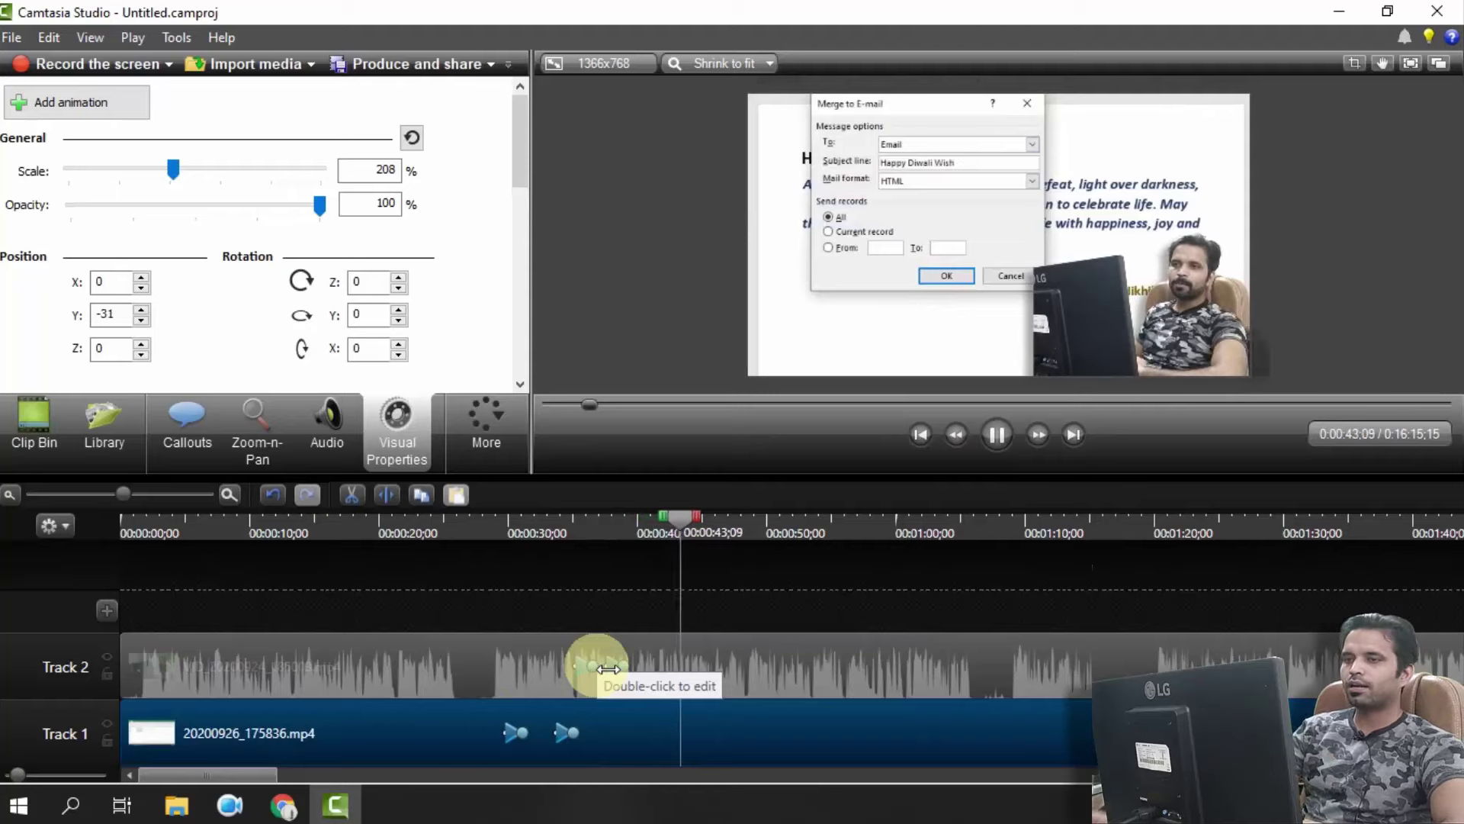
click(122, 104)
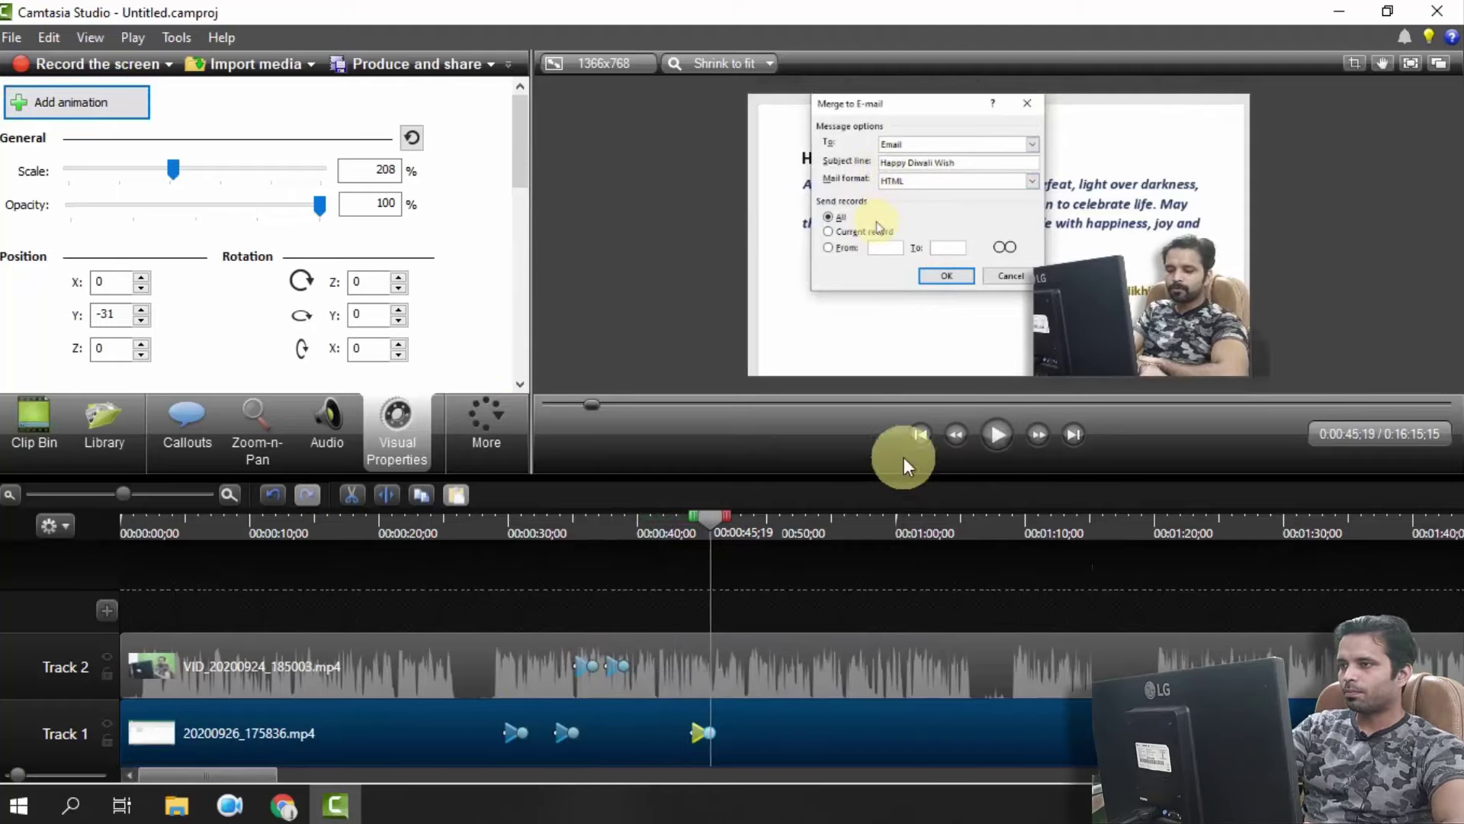
drag(833, 99, 1103, 228)
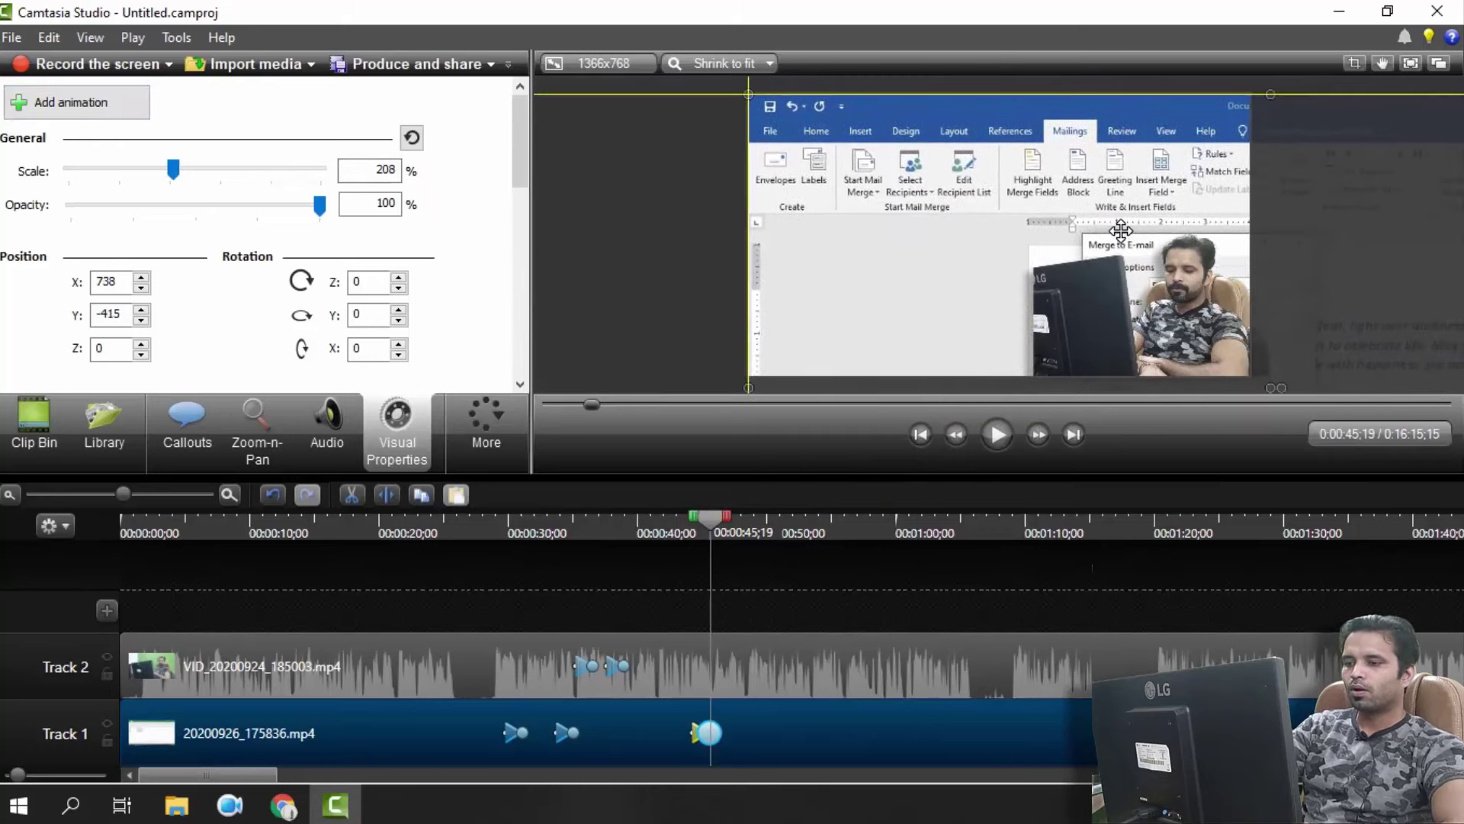
drag(713, 733, 765, 735)
drag(713, 525, 684, 525)
click(996, 433)
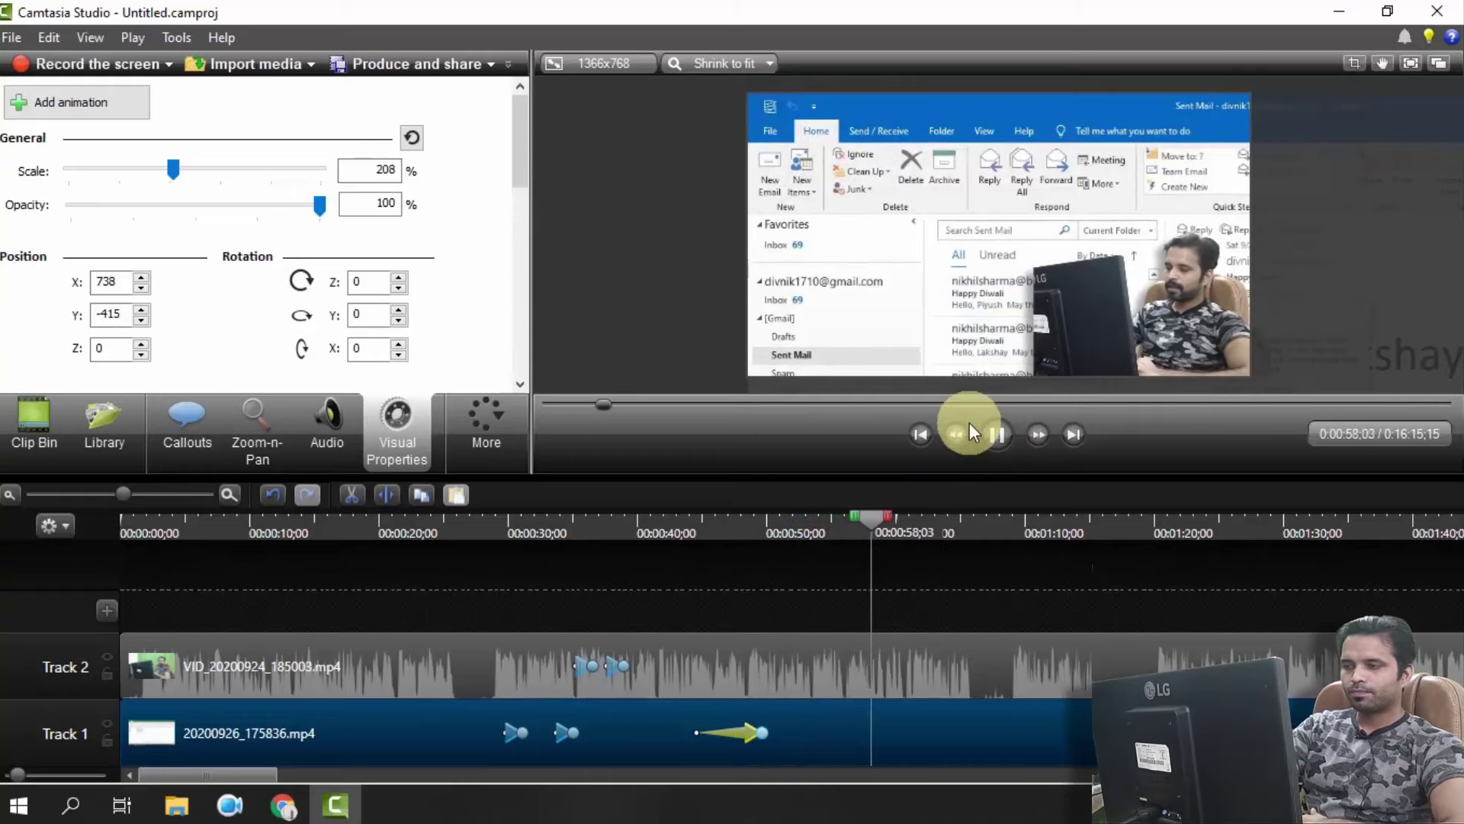
Add a Sketch Motion rectangle callout at 0:00:58;20 and fit it around the Delete command in the Outlook ribbon
click(998, 435)
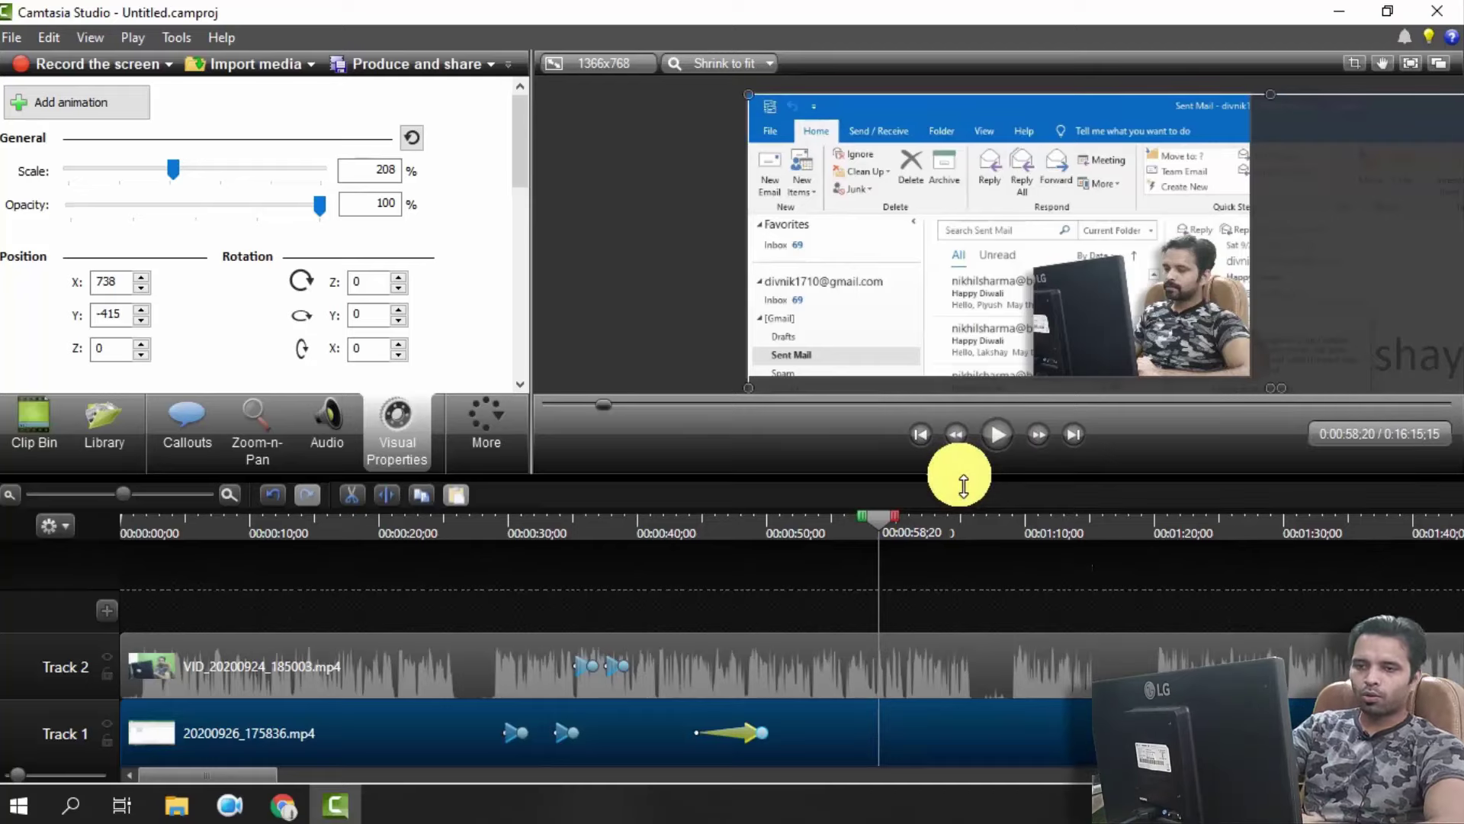
click(206, 445)
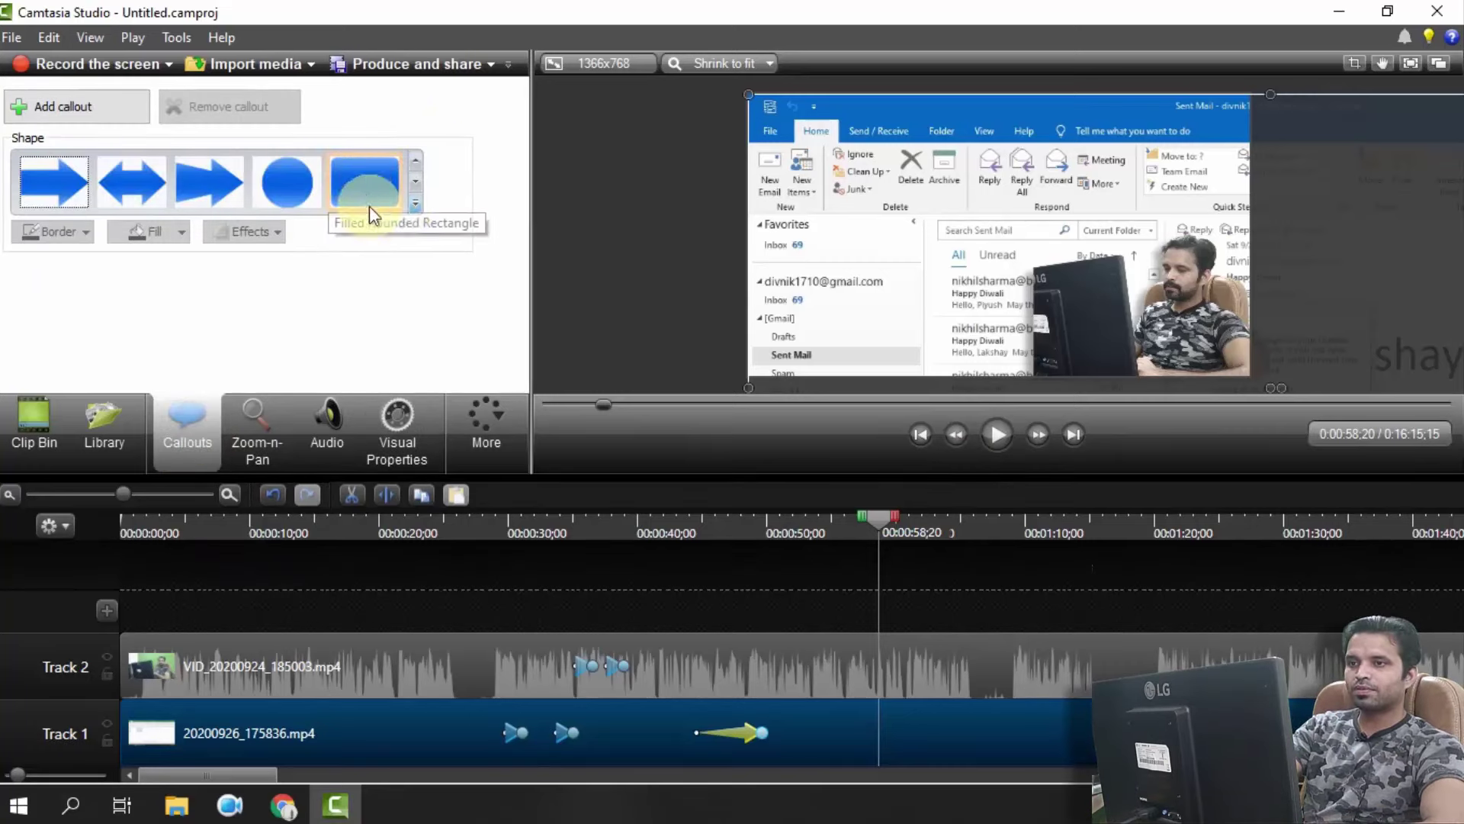
click(416, 203)
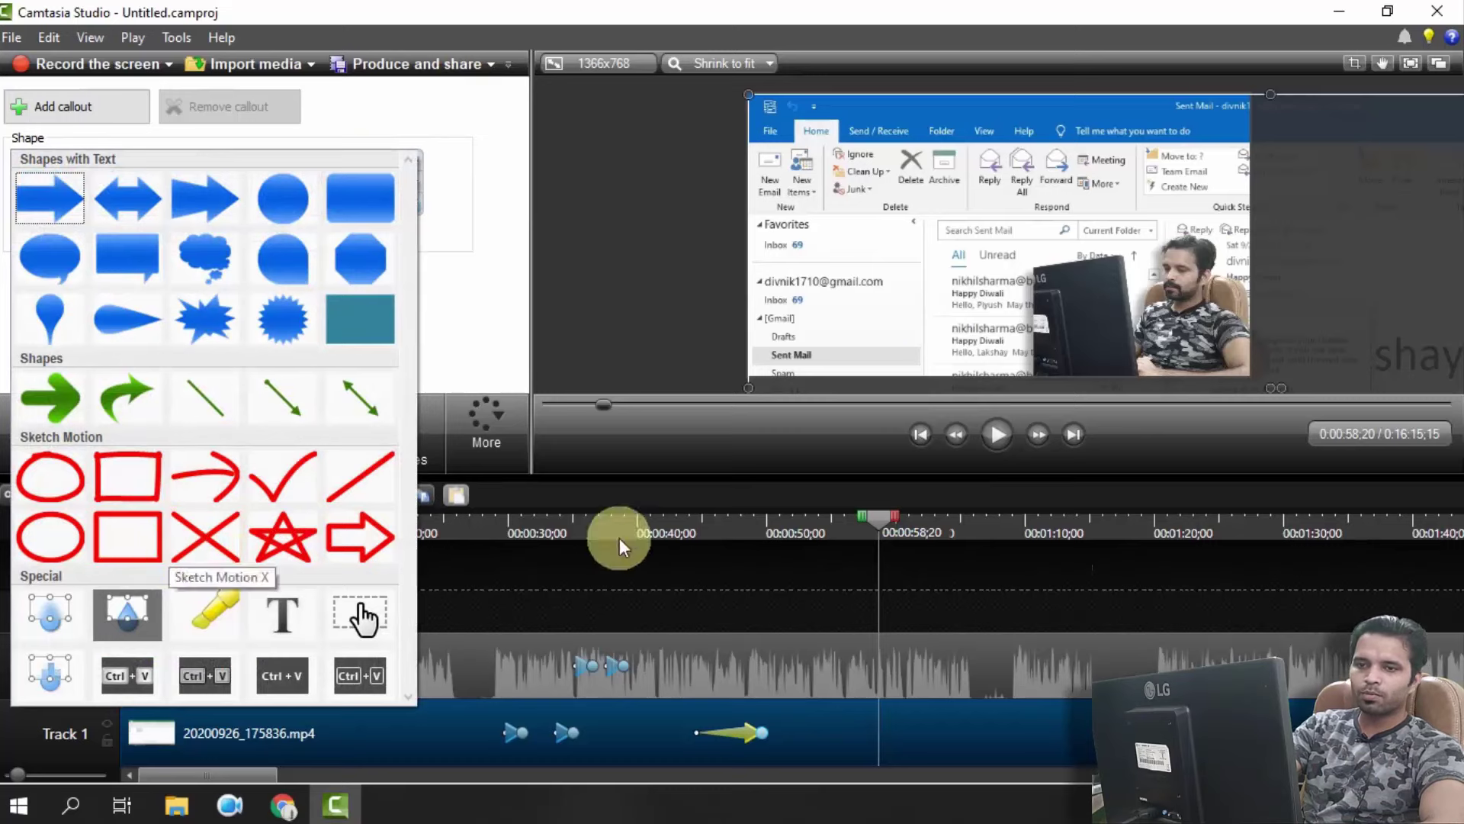
click(135, 539)
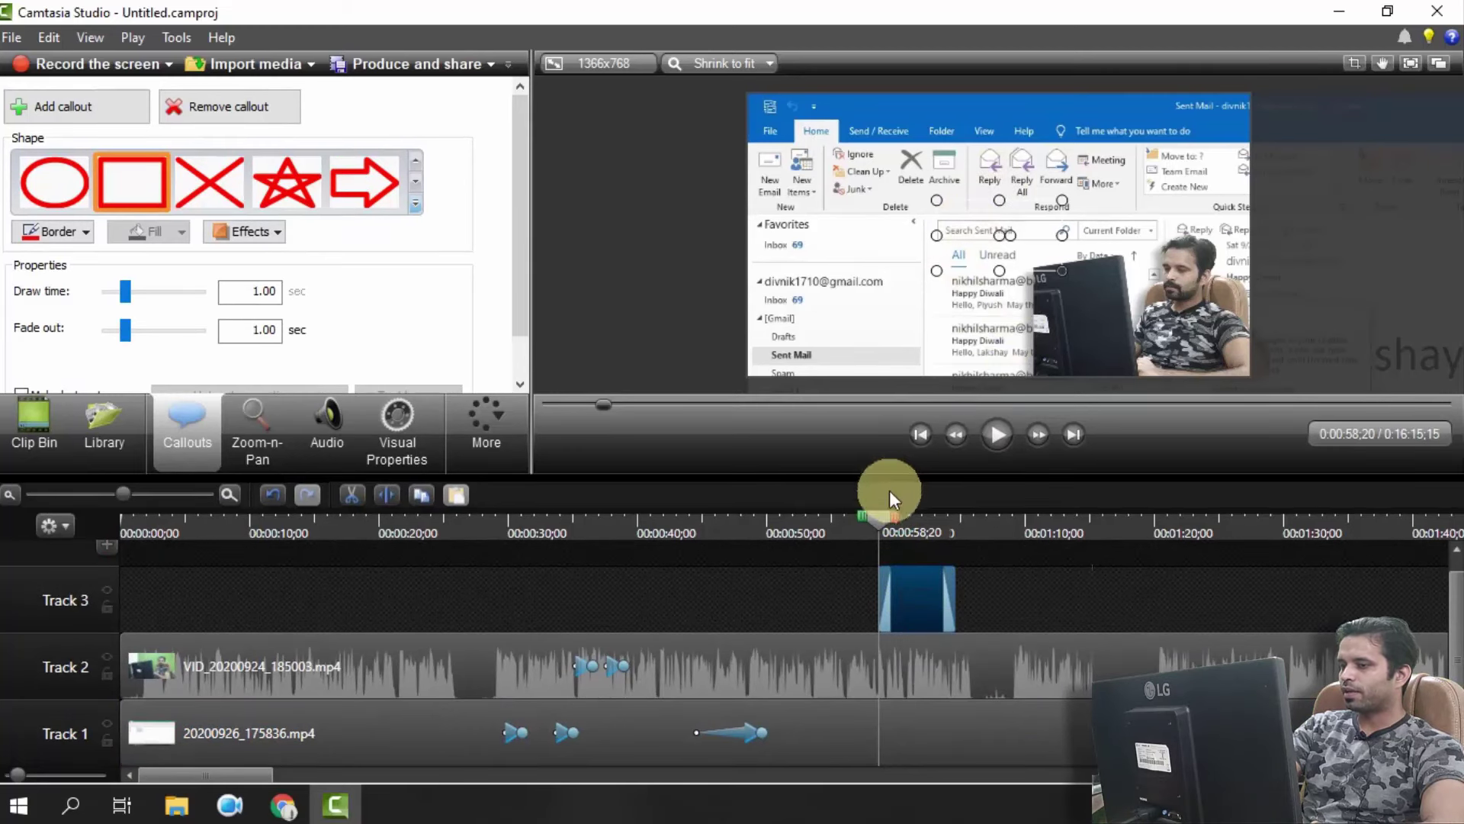
click(907, 523)
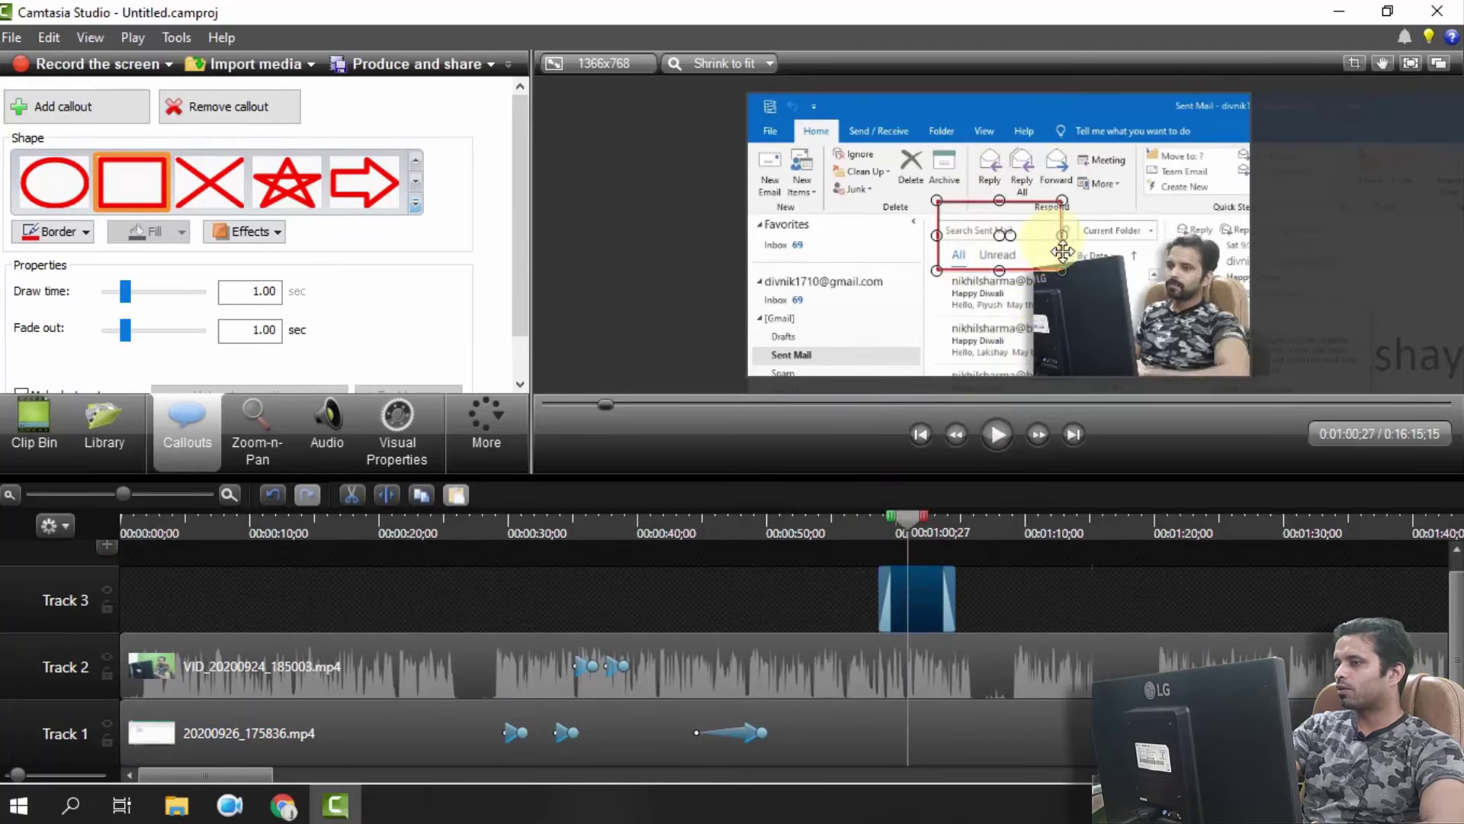
drag(1049, 264, 926, 192)
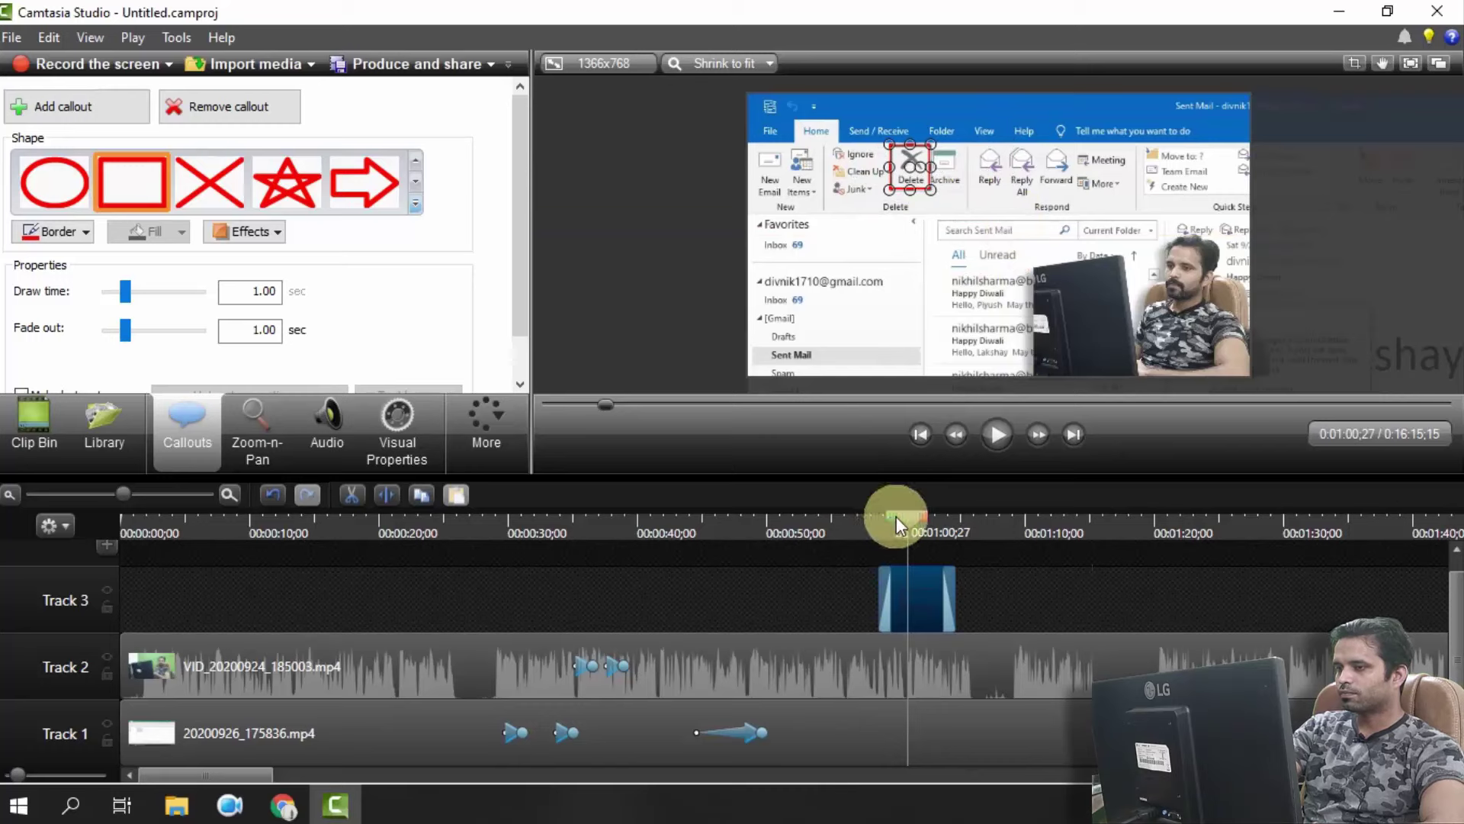
Preview the rectangle callout and shorten its Track 3 clip to end at 0:01:03;06
click(874, 523)
click(995, 439)
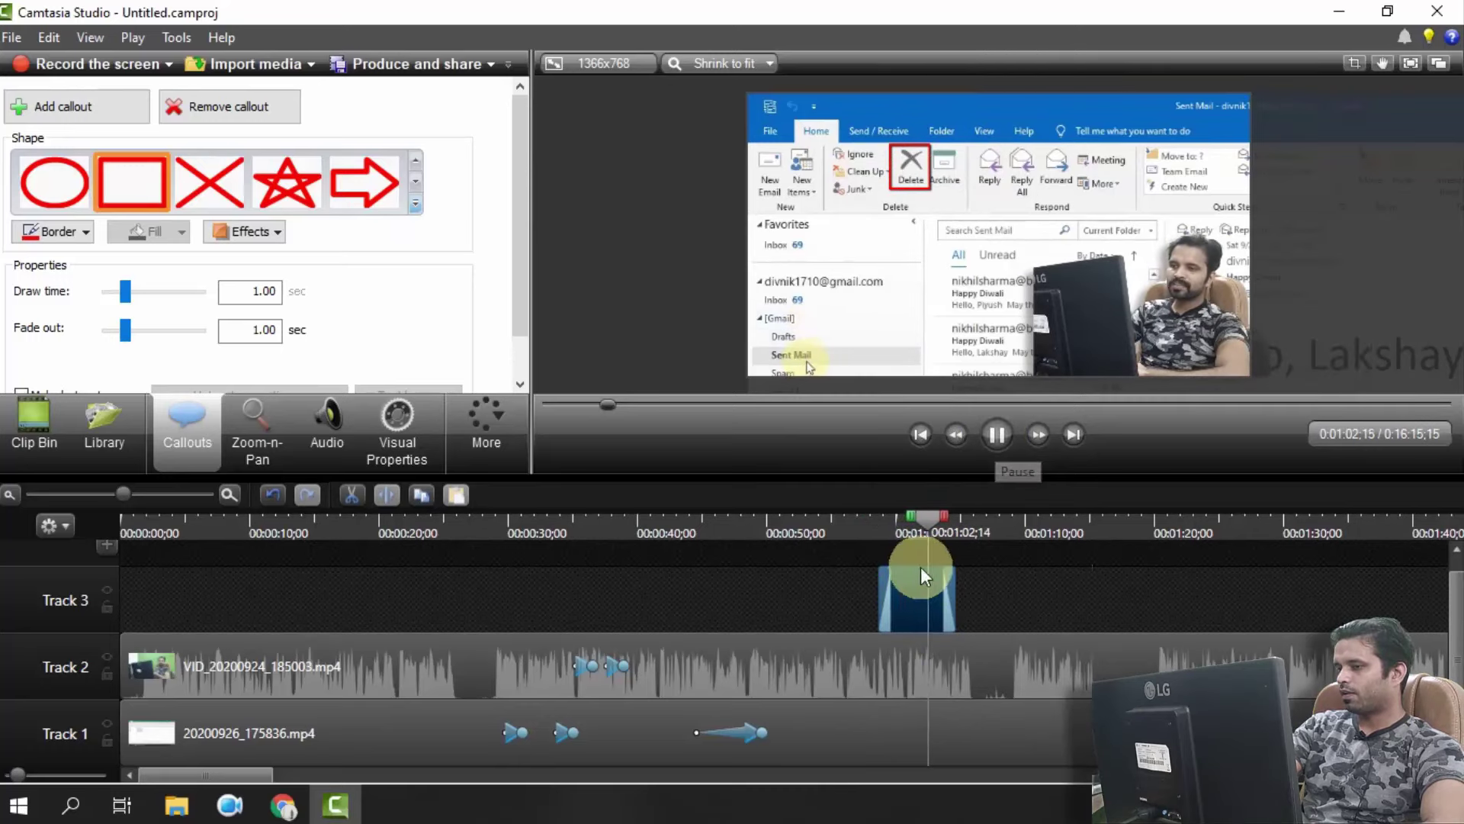
drag(953, 584, 935, 595)
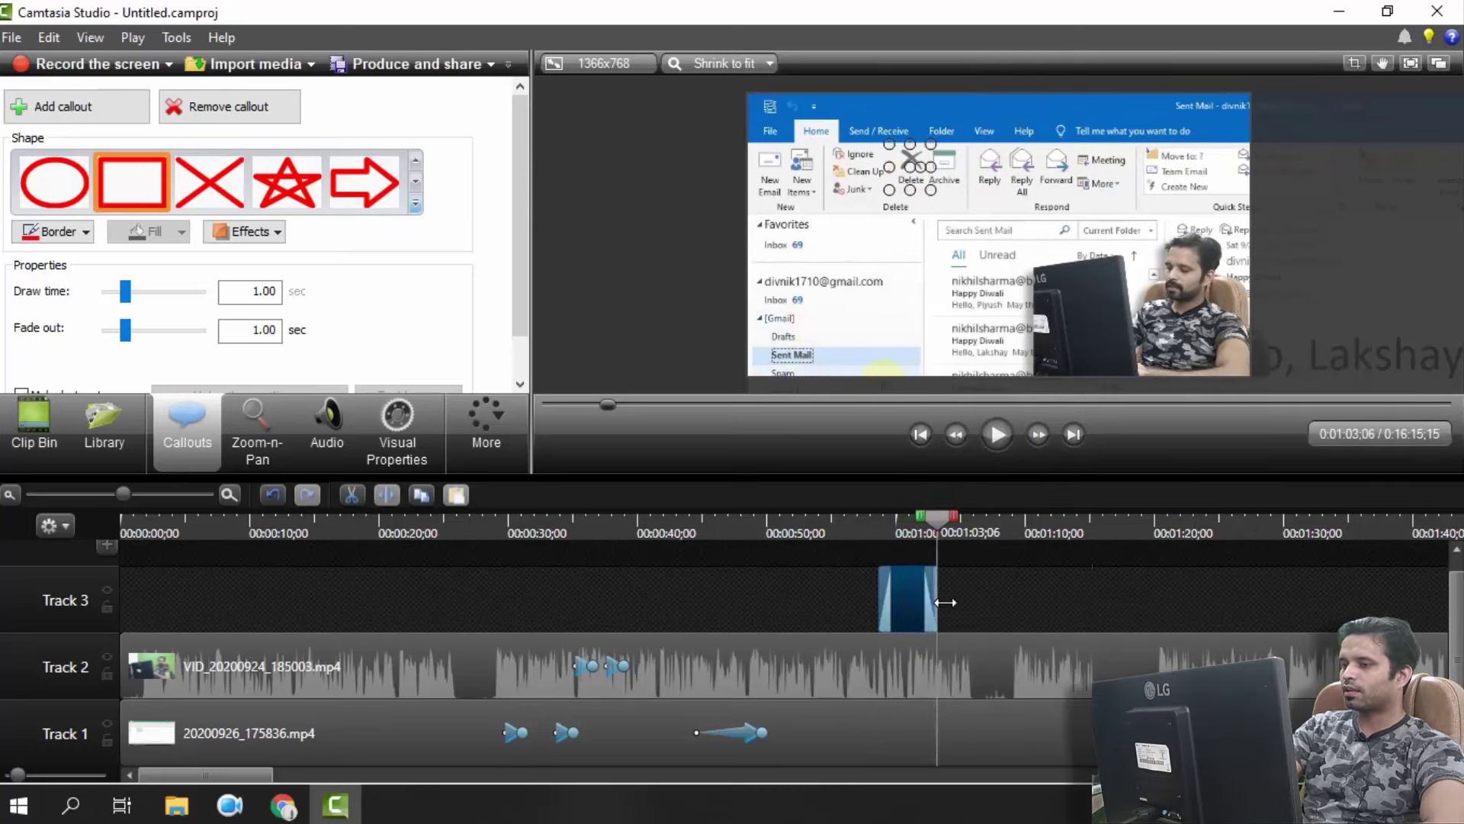
mouse_move(936, 601)
mouse_down()
mouse_move(913, 601)
mouse_move(937, 603)
mouse_up()
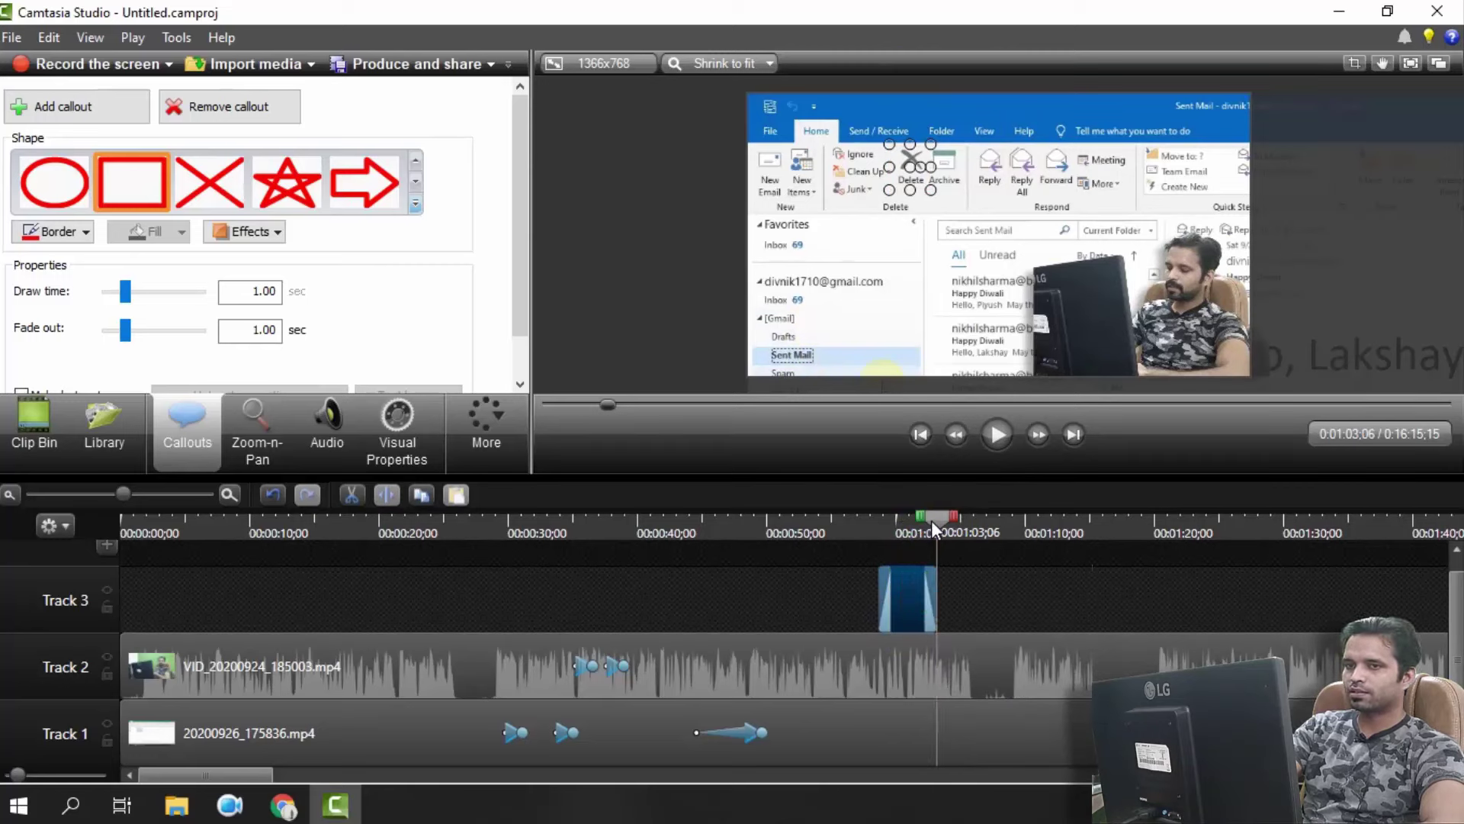
Examine the rectangle callout's draw time, fade-out and border colour options
click(855, 533)
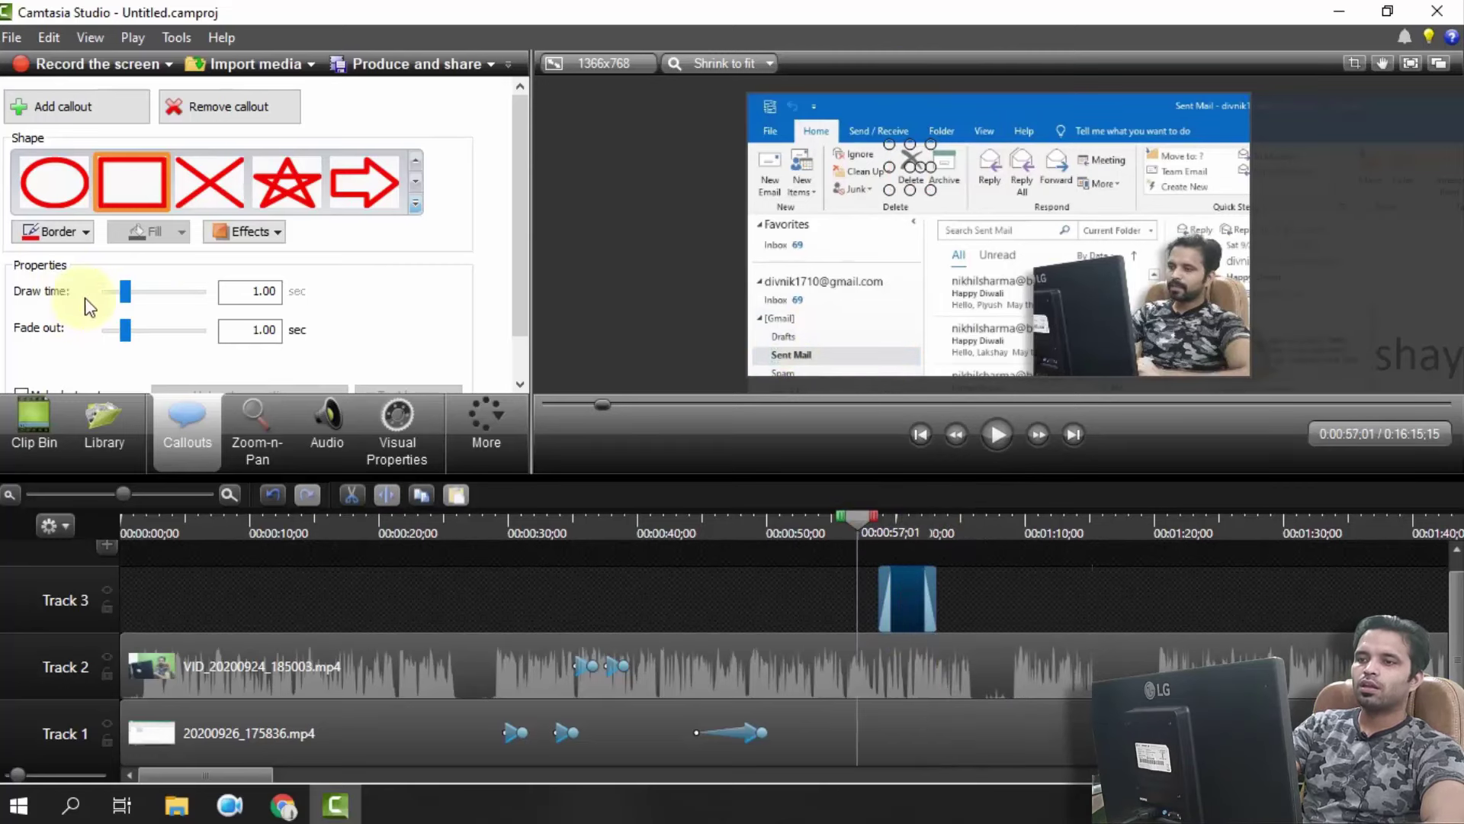
drag(527, 247, 528, 274)
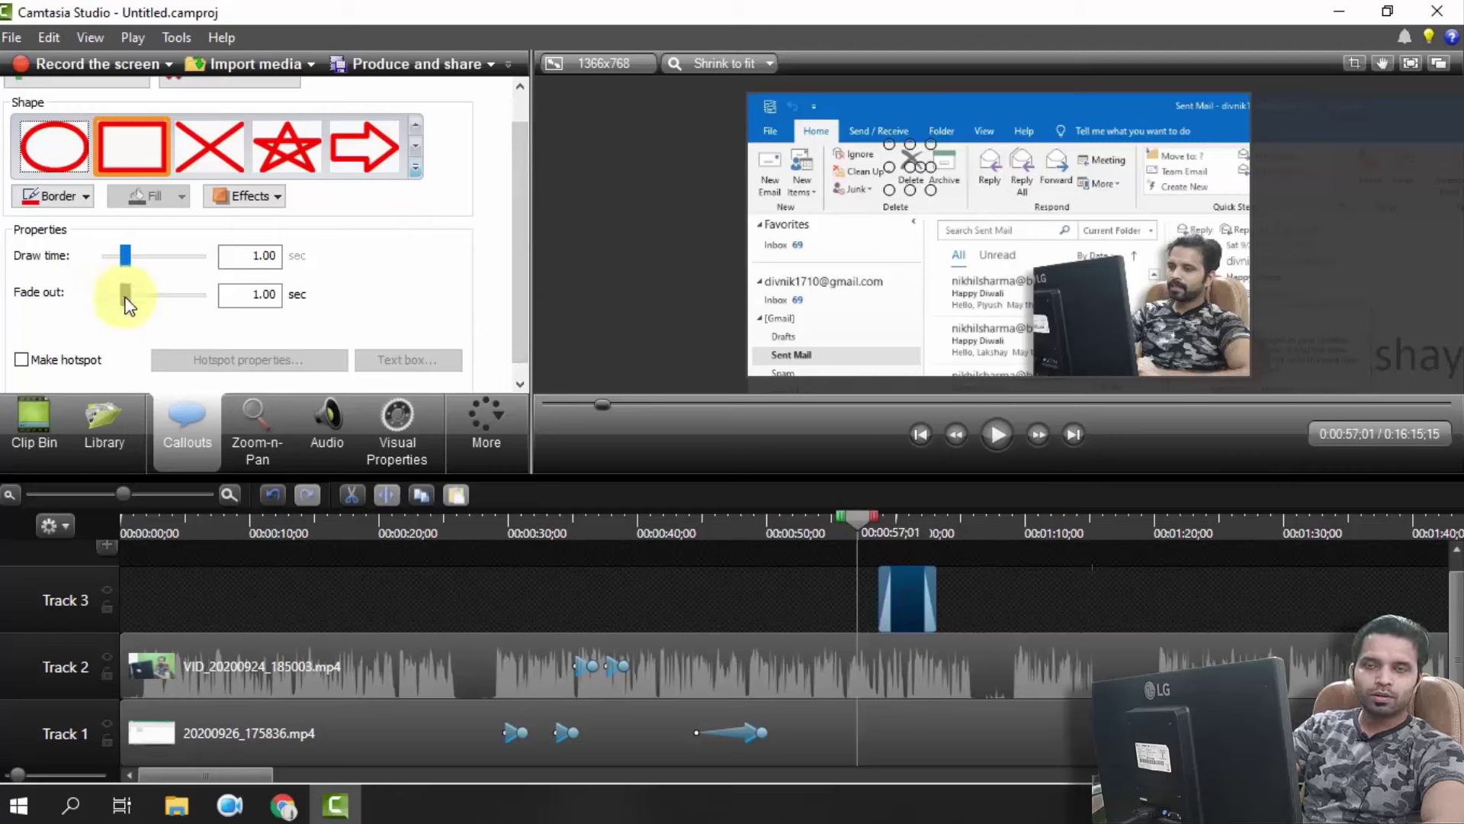
click(73, 199)
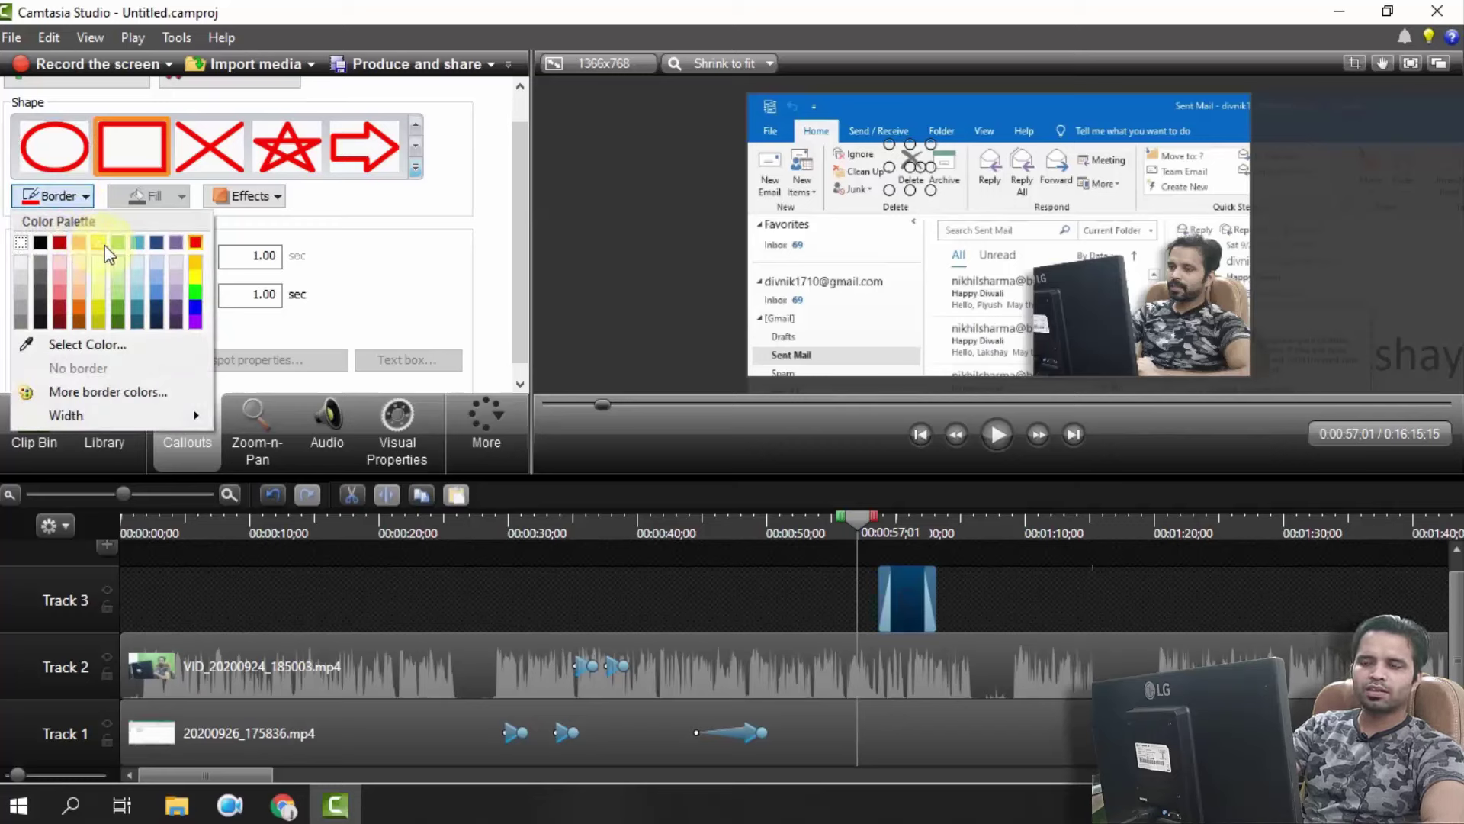
click(915, 530)
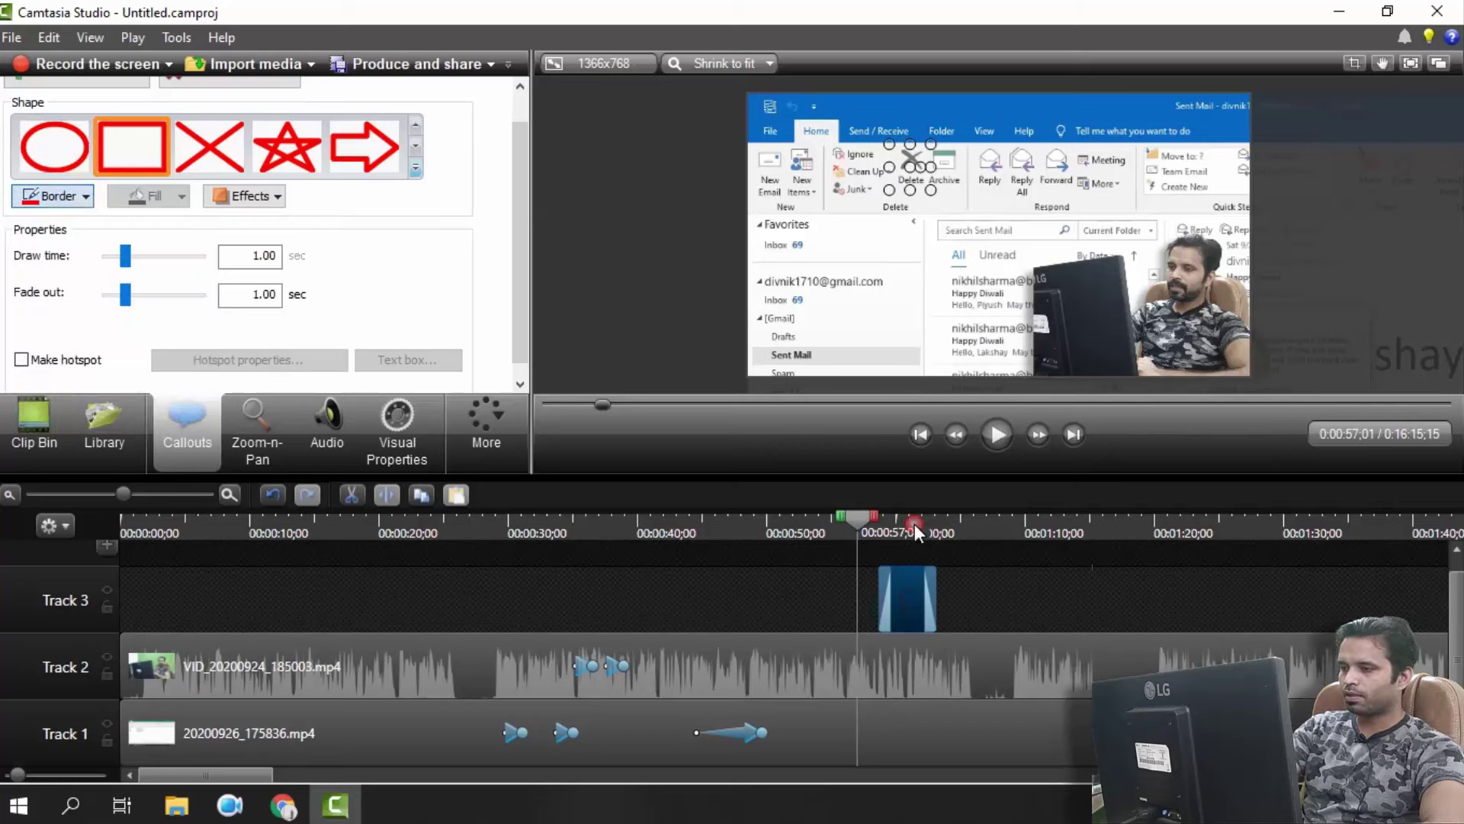
click(915, 530)
click(911, 515)
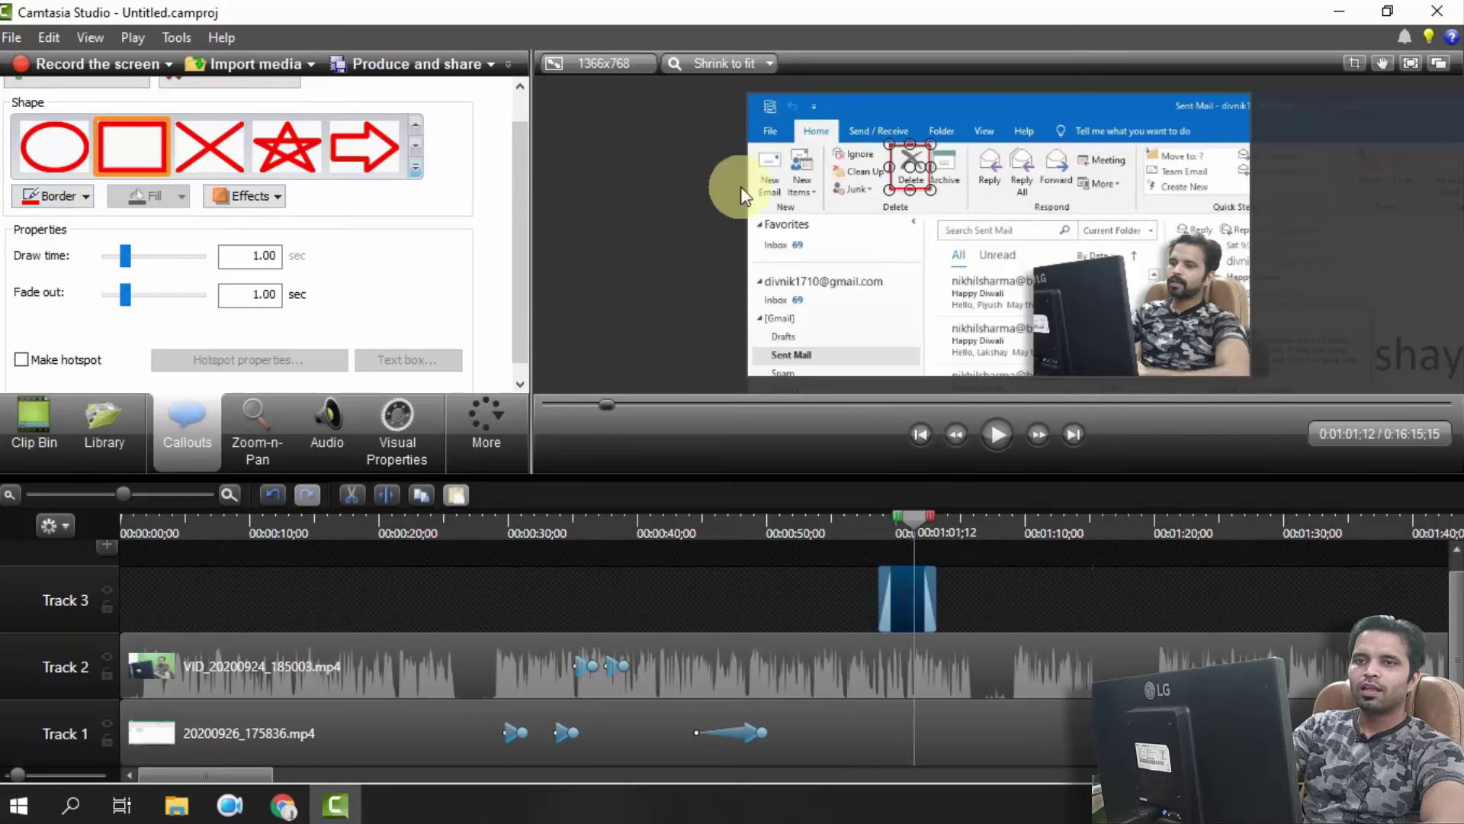
click(66, 183)
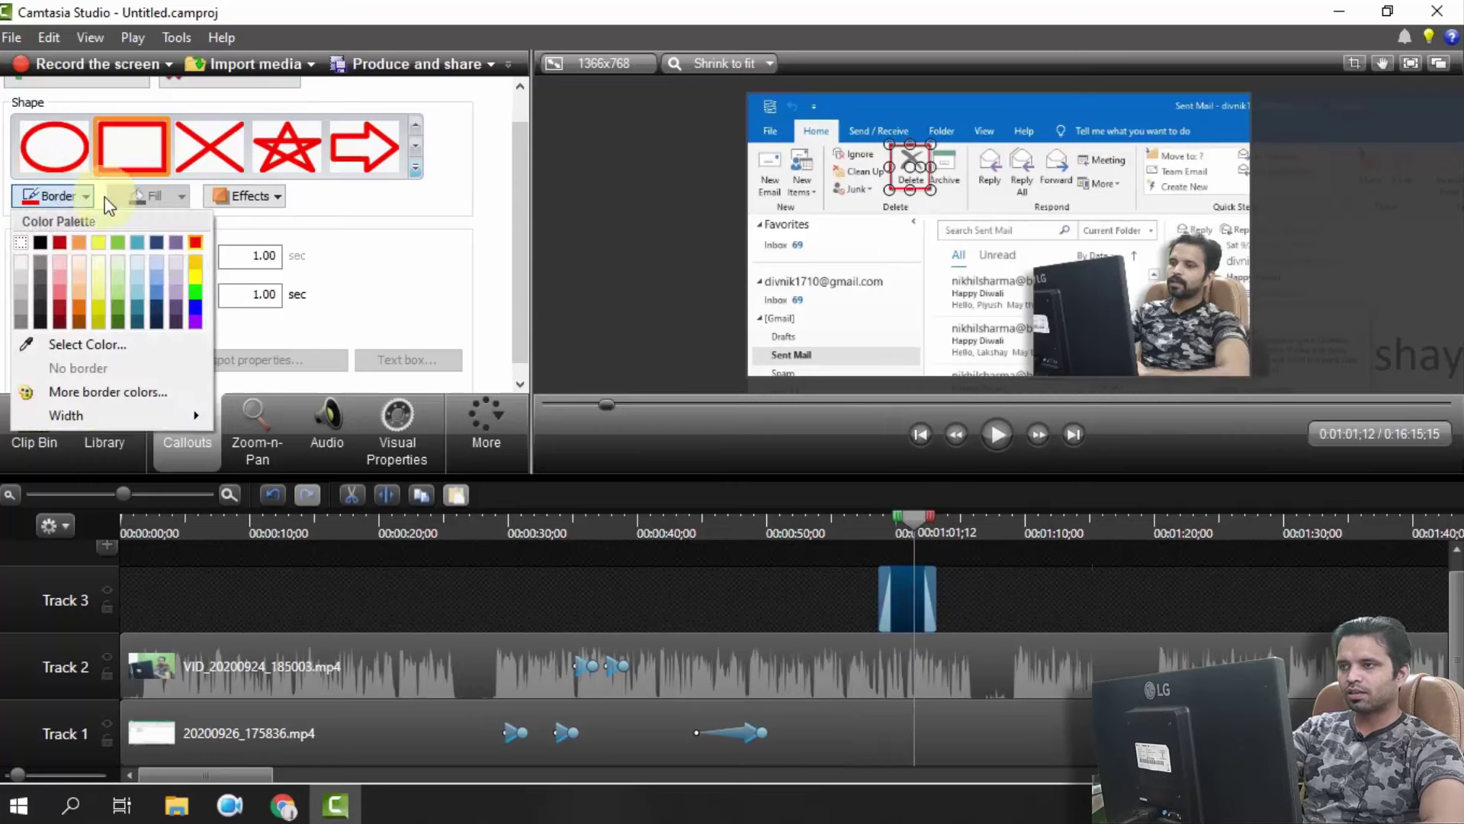
Change the Track 3 callout to a blur, cover the Favorites area of the Outlook folder list with it, and preview it
click(421, 172)
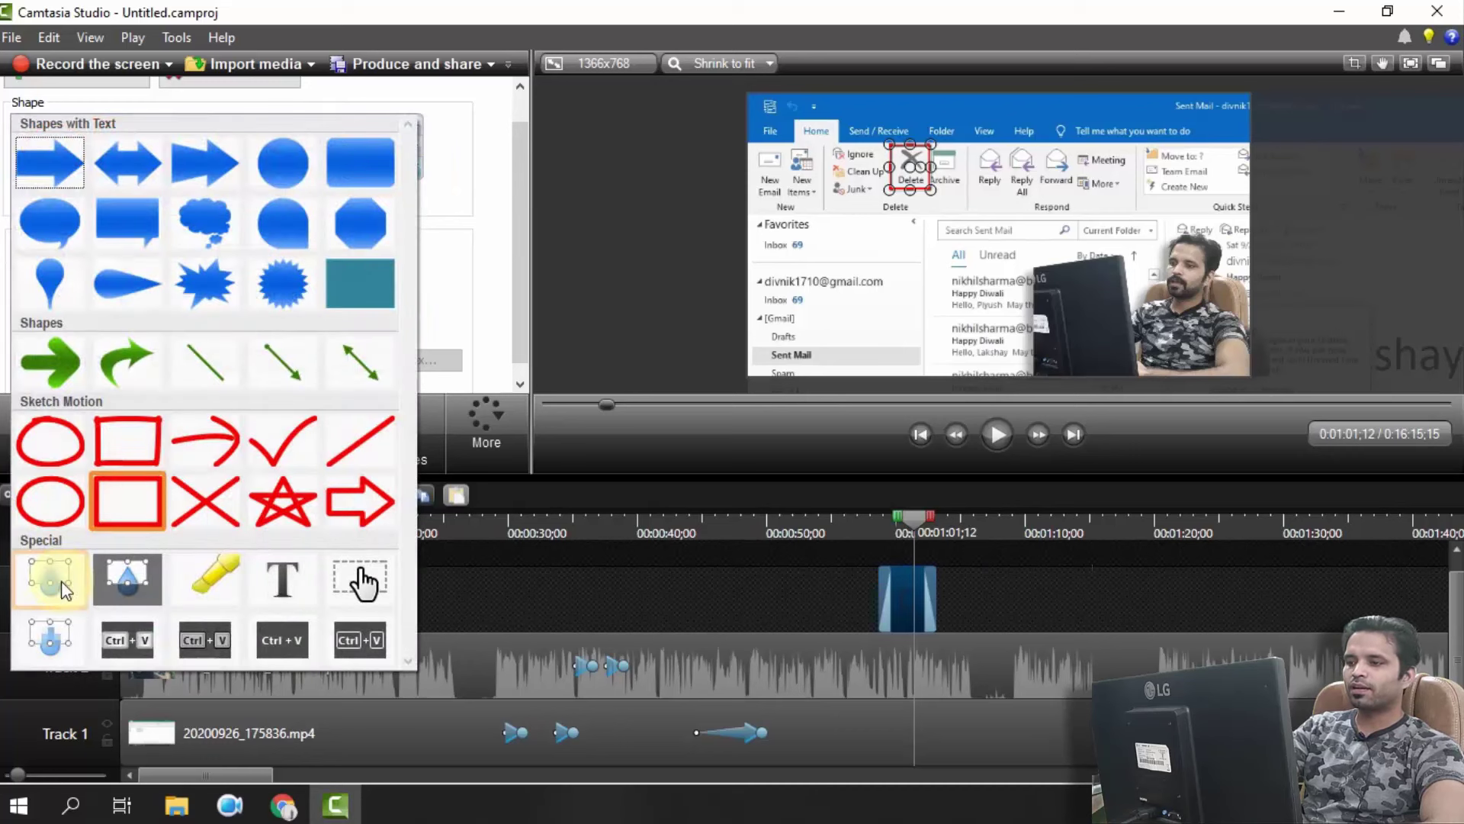
click(58, 578)
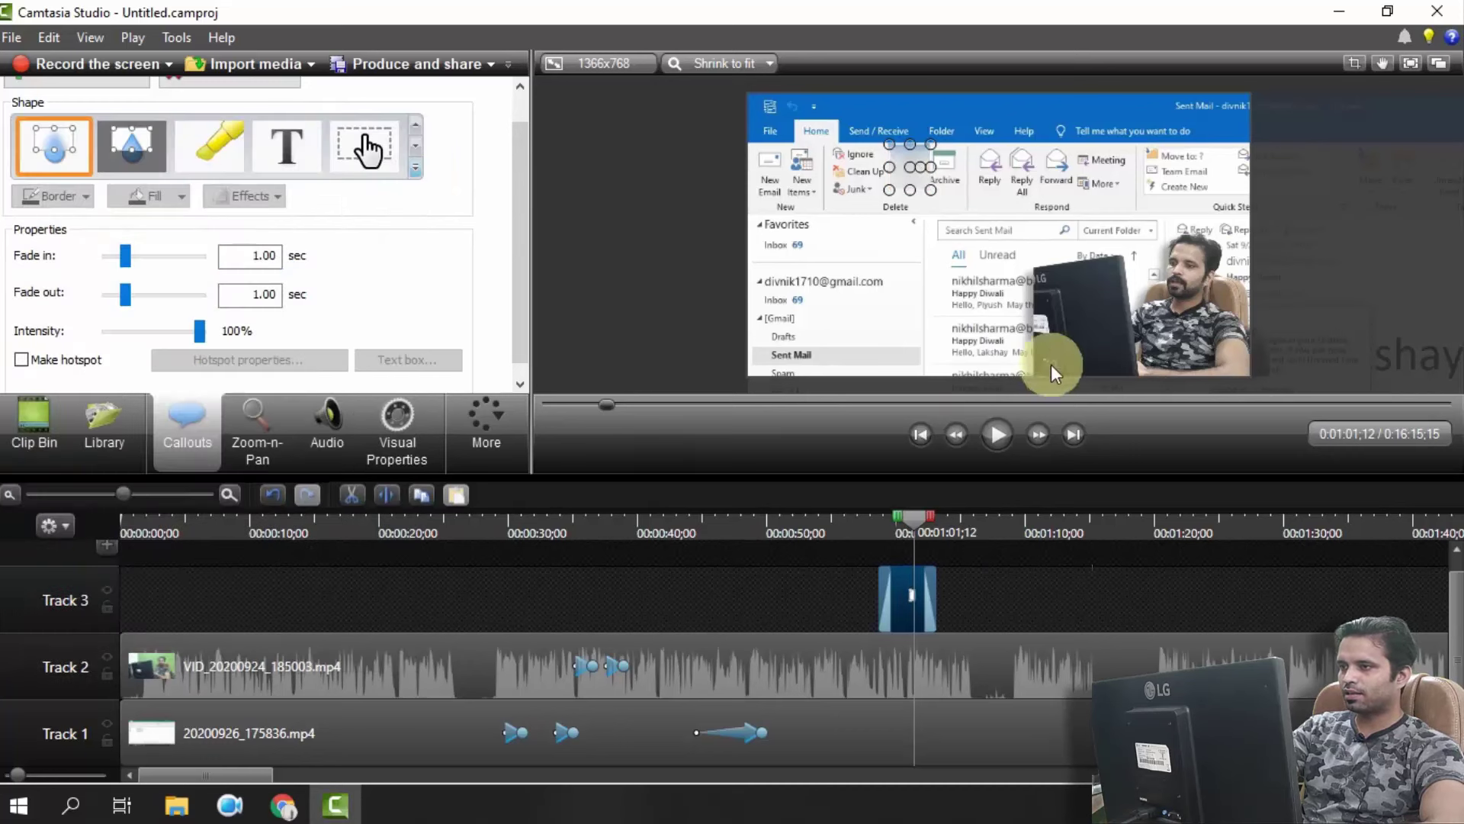
drag(906, 190, 896, 292)
drag(899, 504, 865, 510)
click(993, 436)
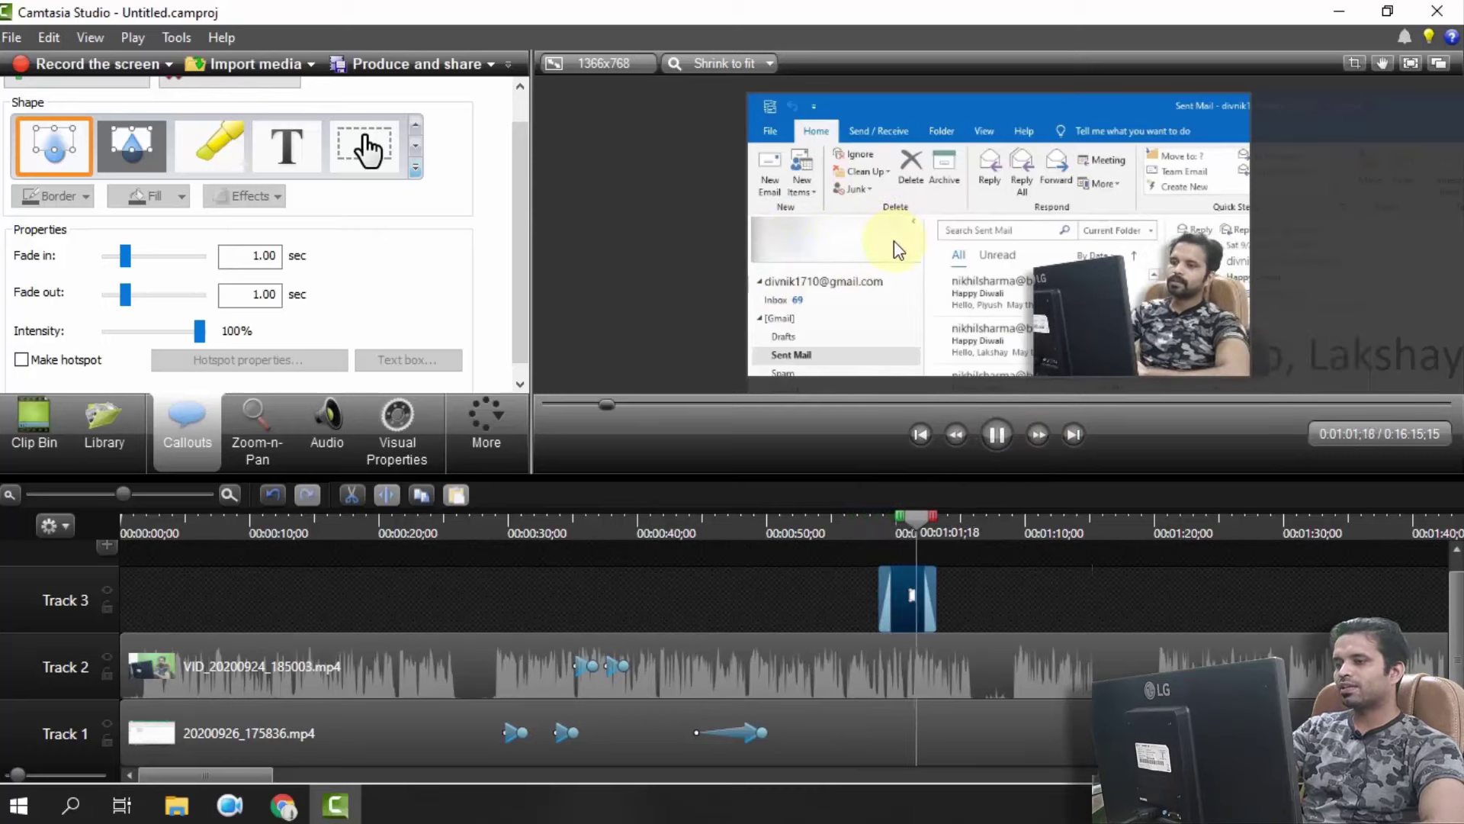
click(993, 435)
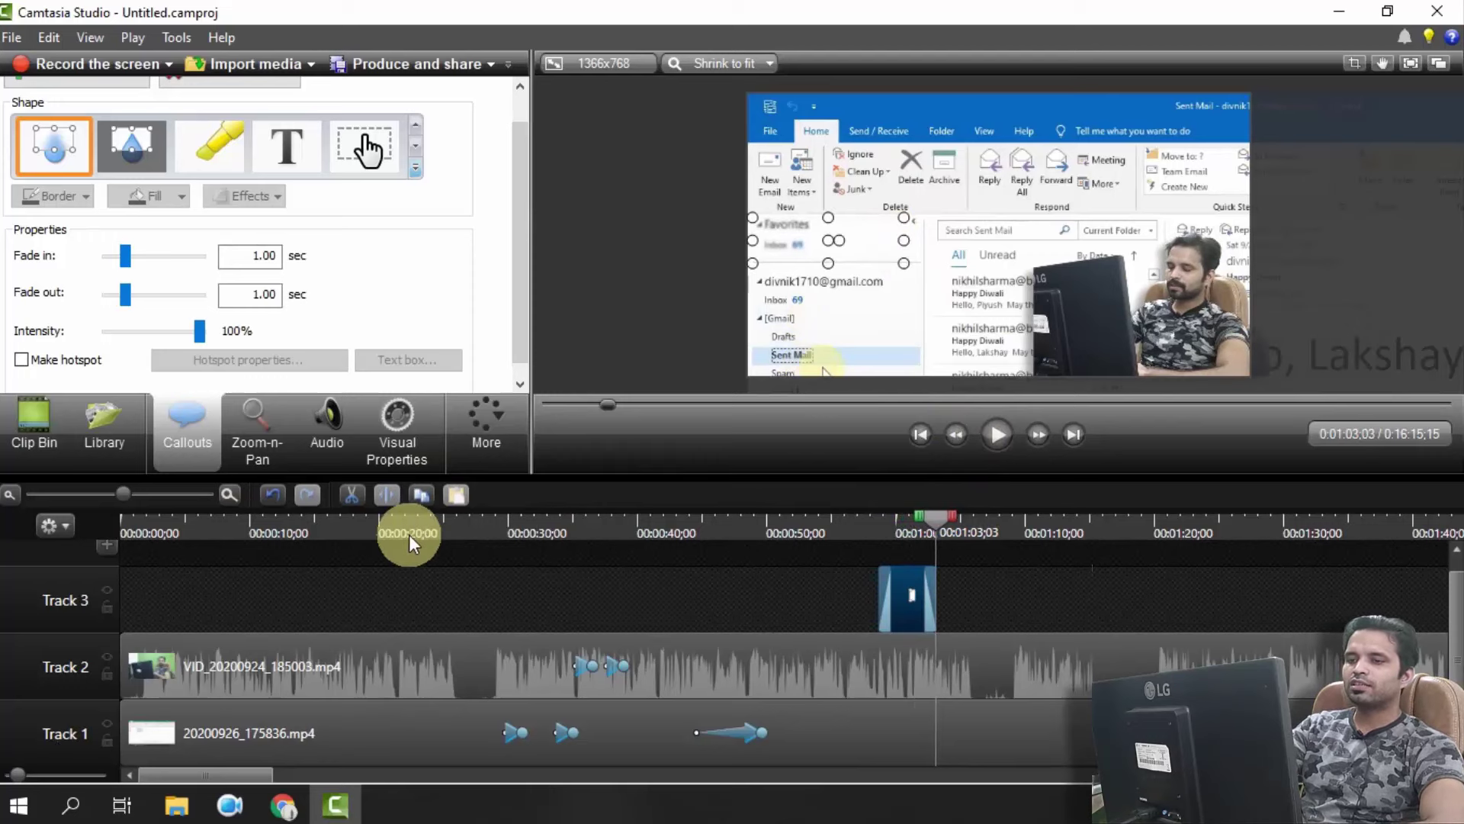
Split the Track 1 screen recording and the Track 2 presenter video together at 0:00:25;20
click(428, 528)
drag(421, 521, 442, 526)
click(484, 666)
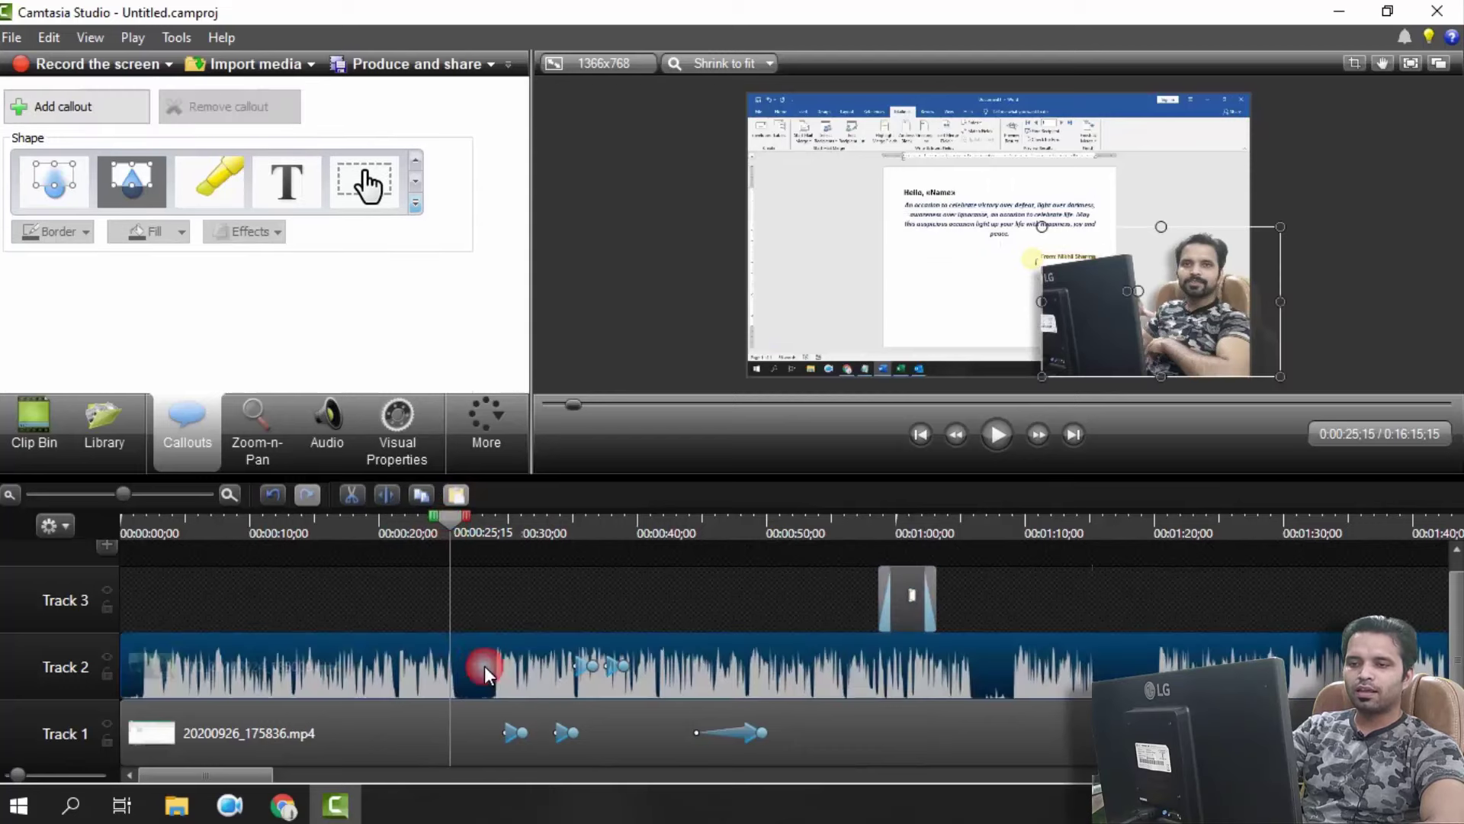
click(455, 743)
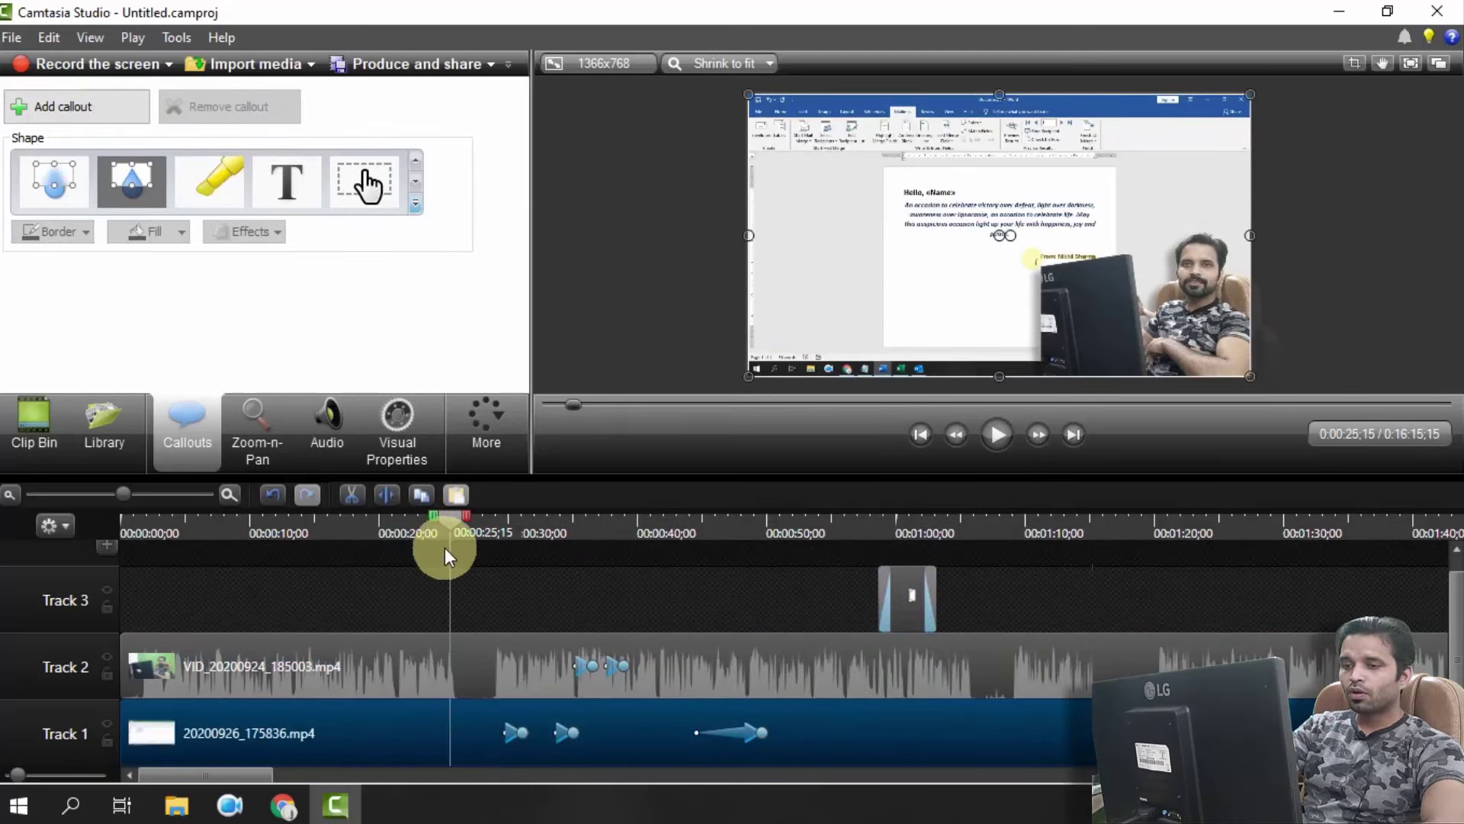
click(450, 528)
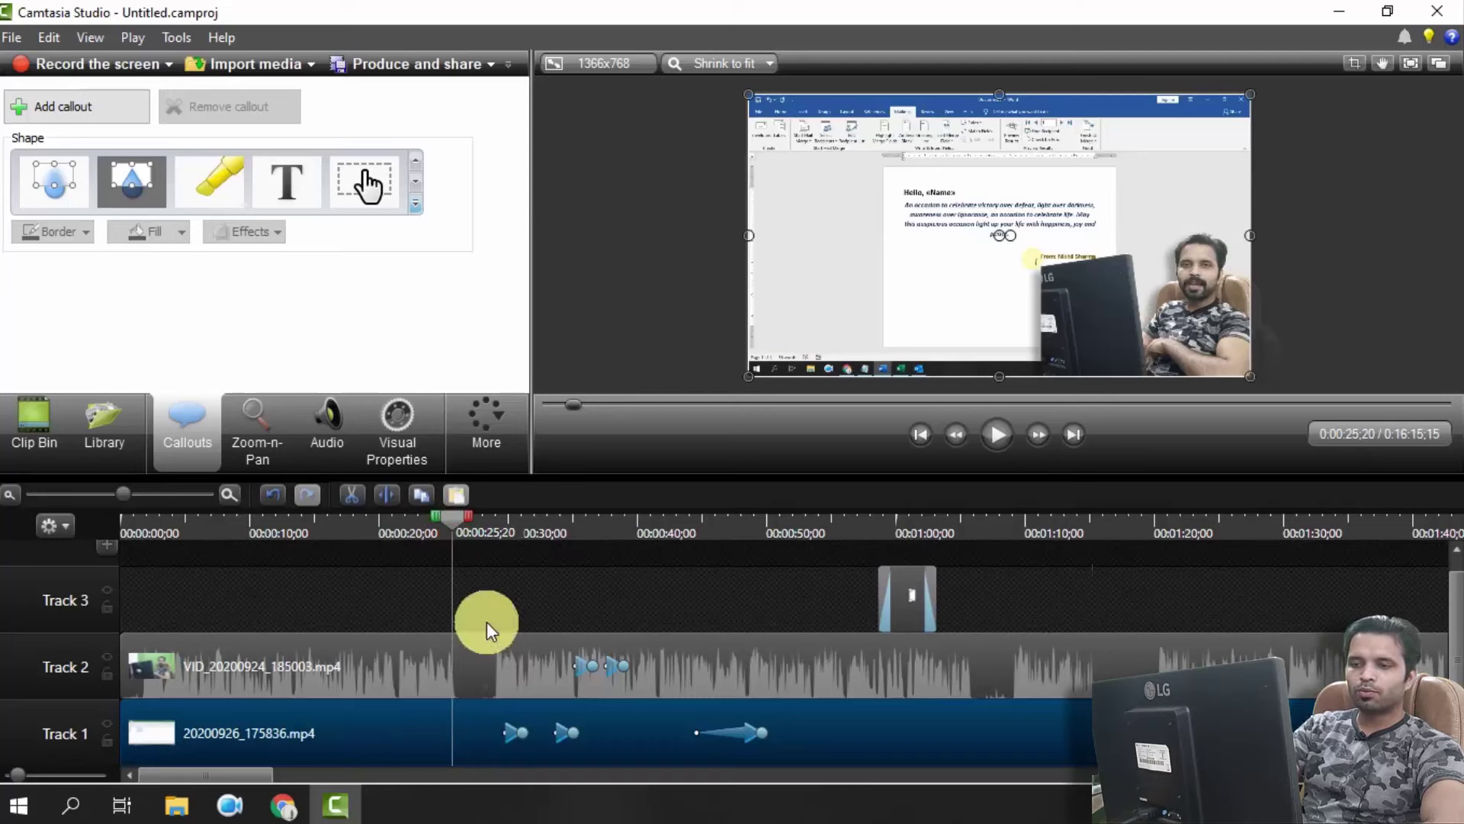
ctrl+click(483, 658)
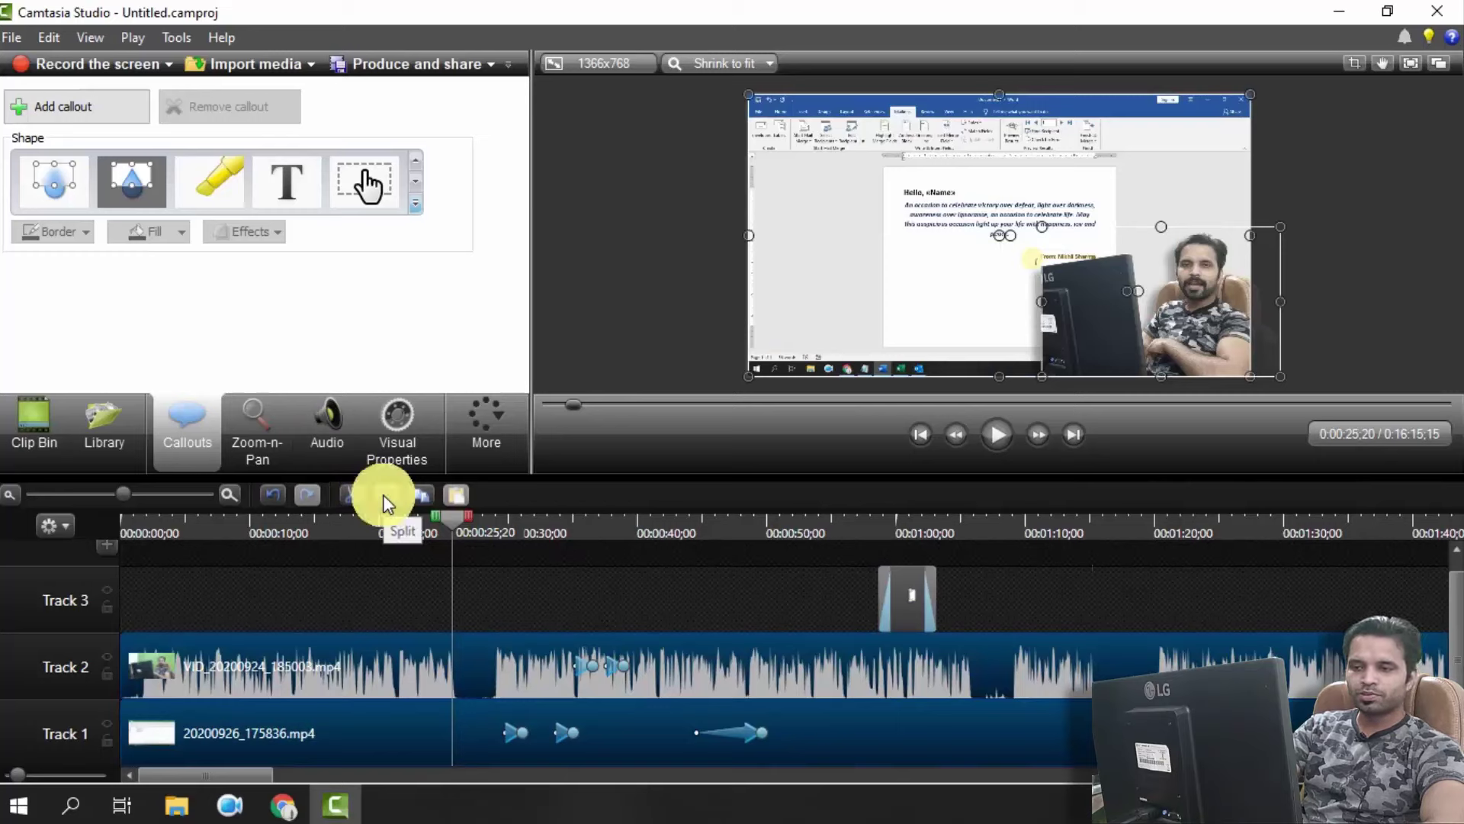
click(387, 503)
Split both videos again at 0:00:29;00 and delete the silent section between the two cuts on Tracks 1 and 2
drag(452, 519, 496, 535)
click(502, 720)
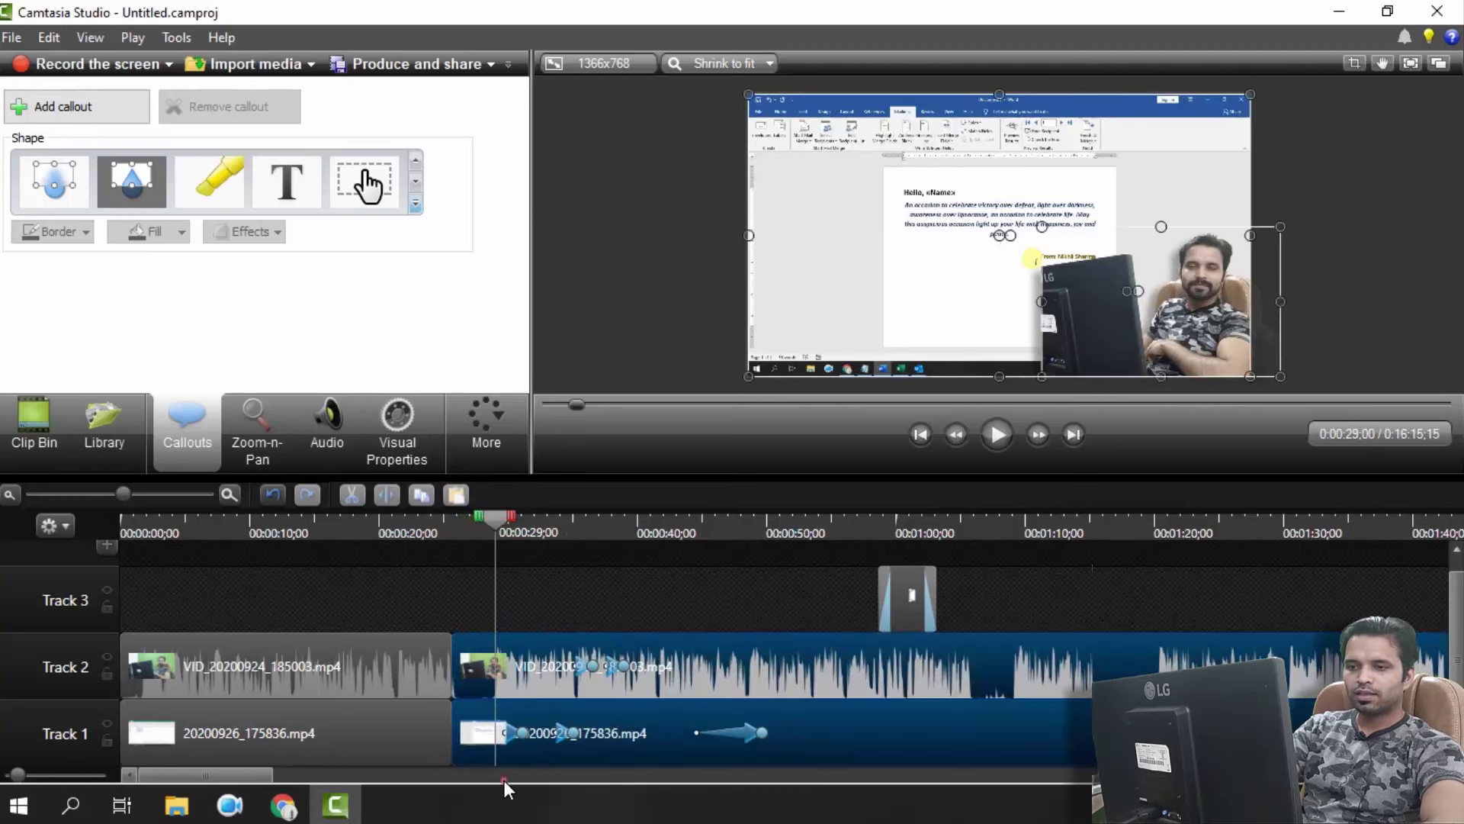
click(479, 662)
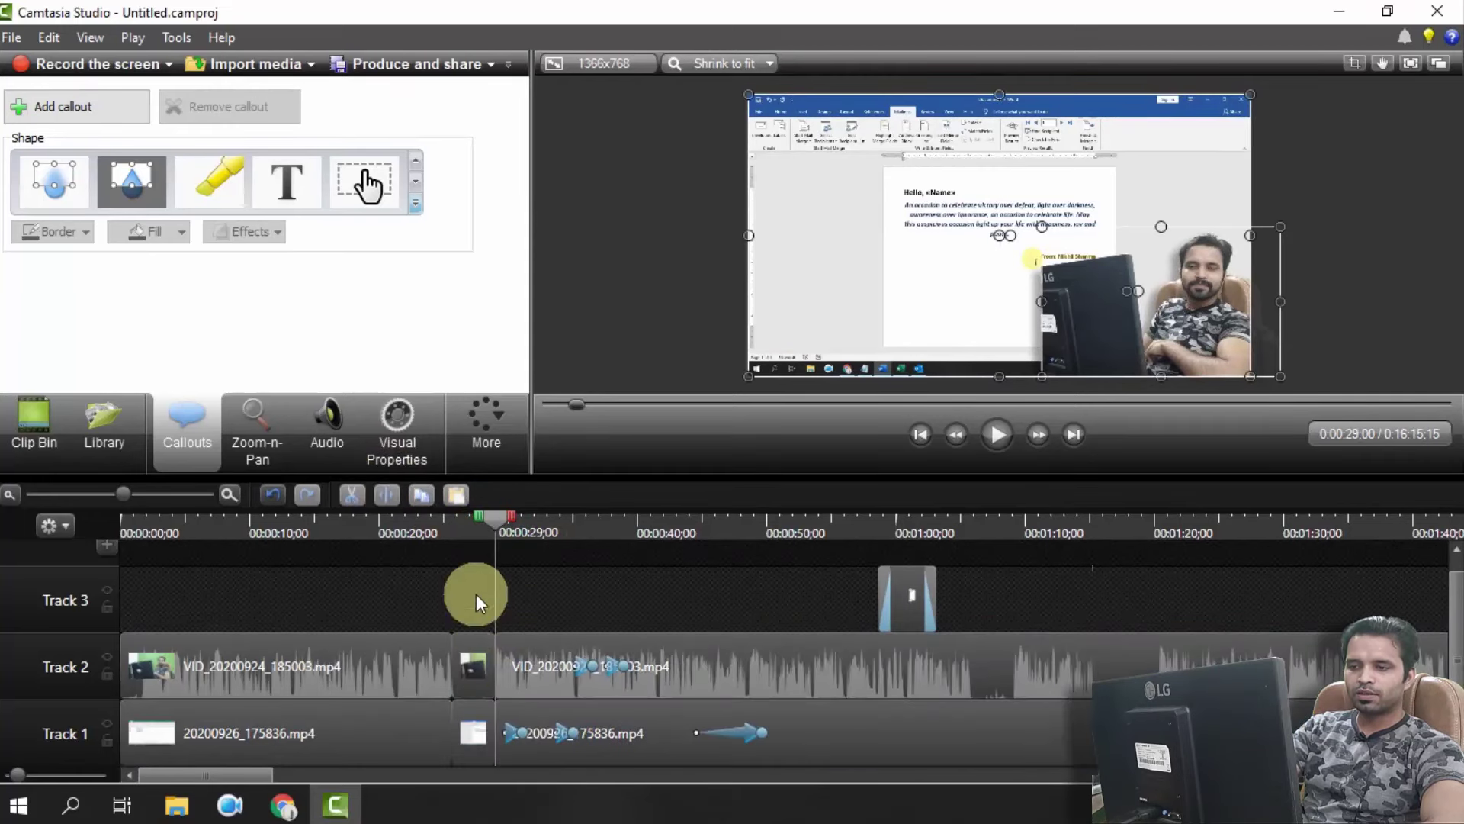
drag(474, 595, 473, 733)
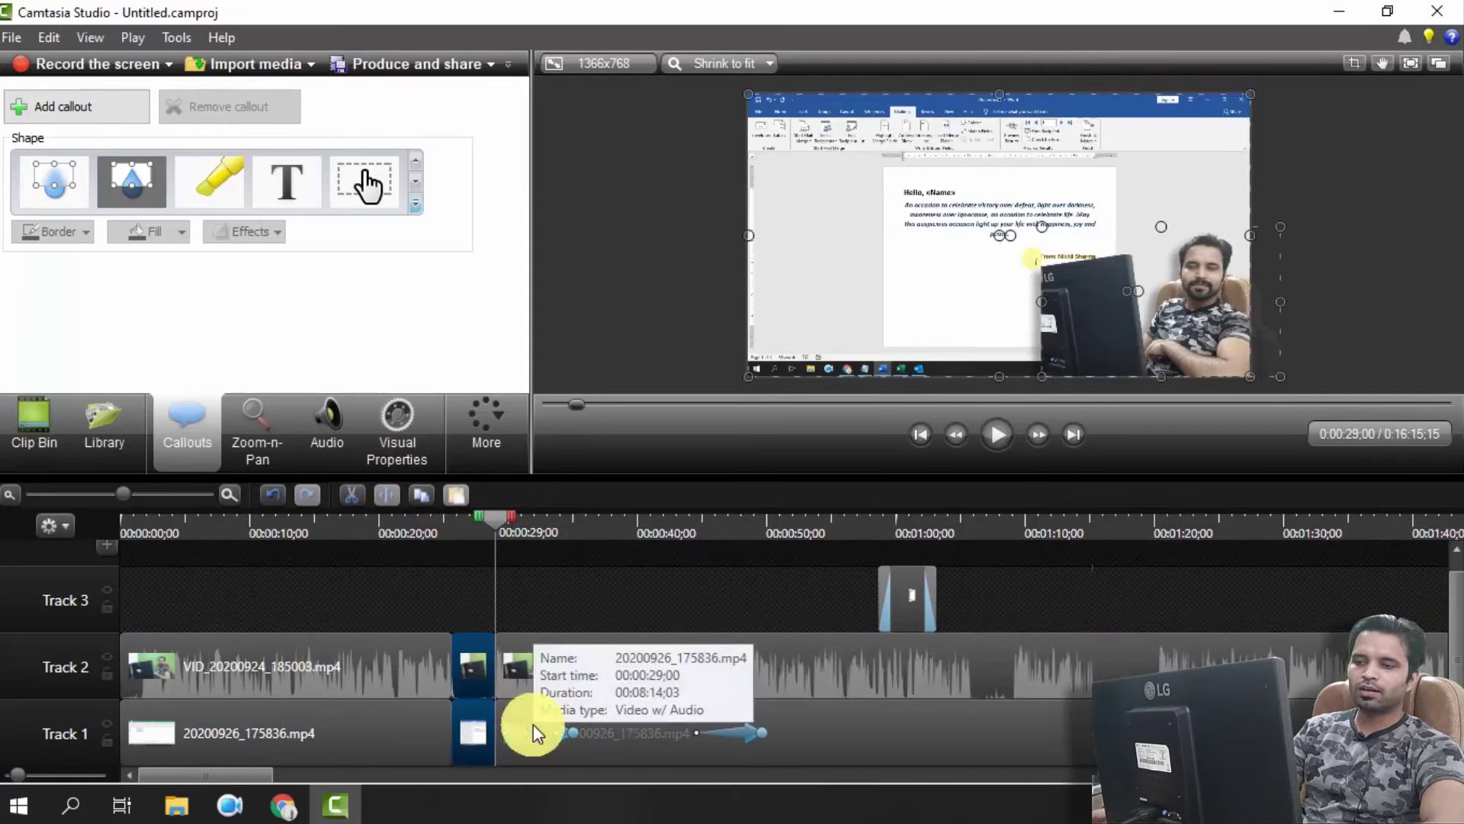
key(Delete)
Move the remaining Track 1 and Track 2 clips together with the Track 3 callout earlier to close the gap at 0:00:25;20
drag(533, 607, 526, 733)
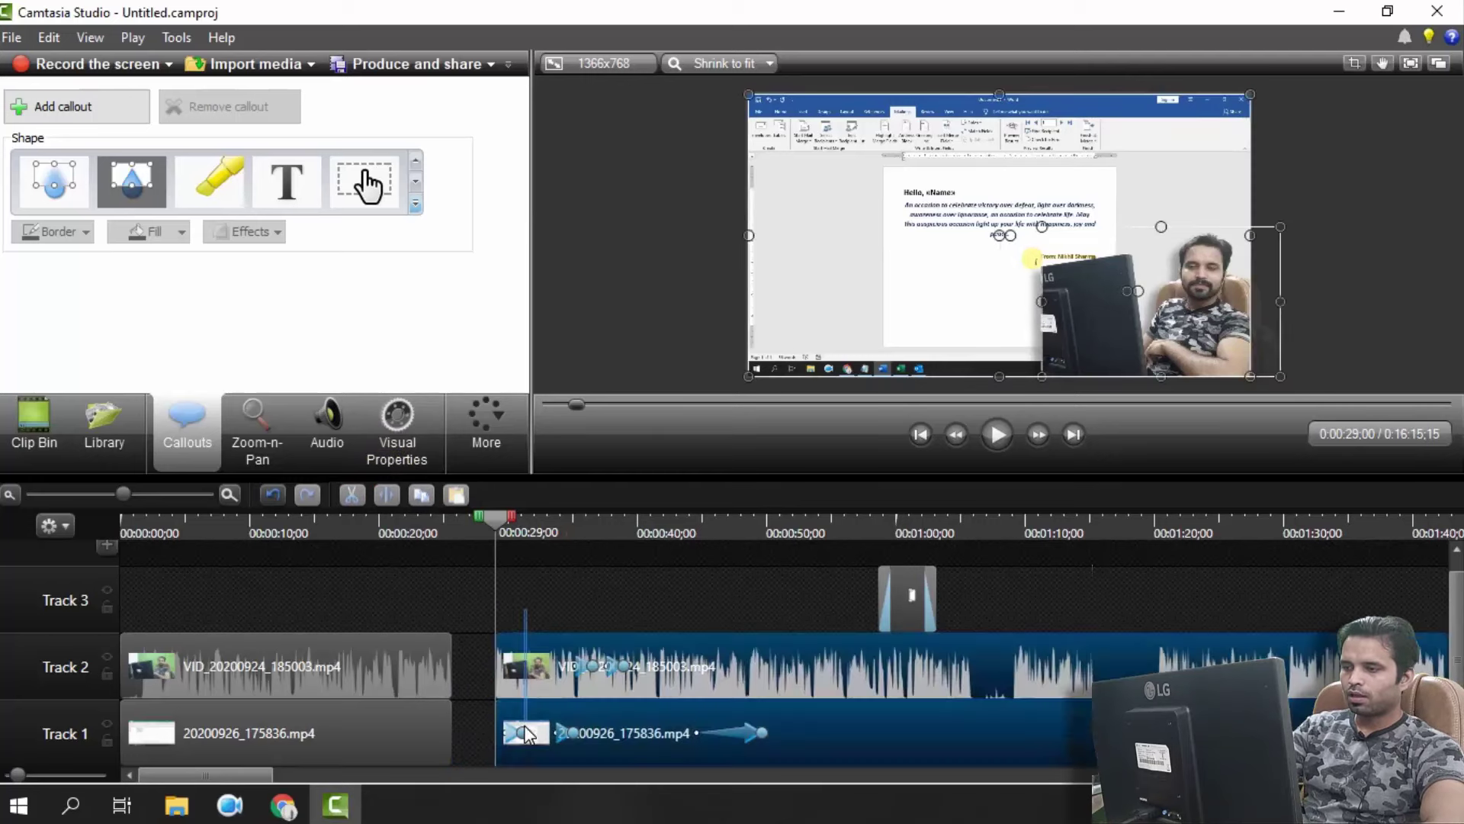
ctrl+click(908, 598)
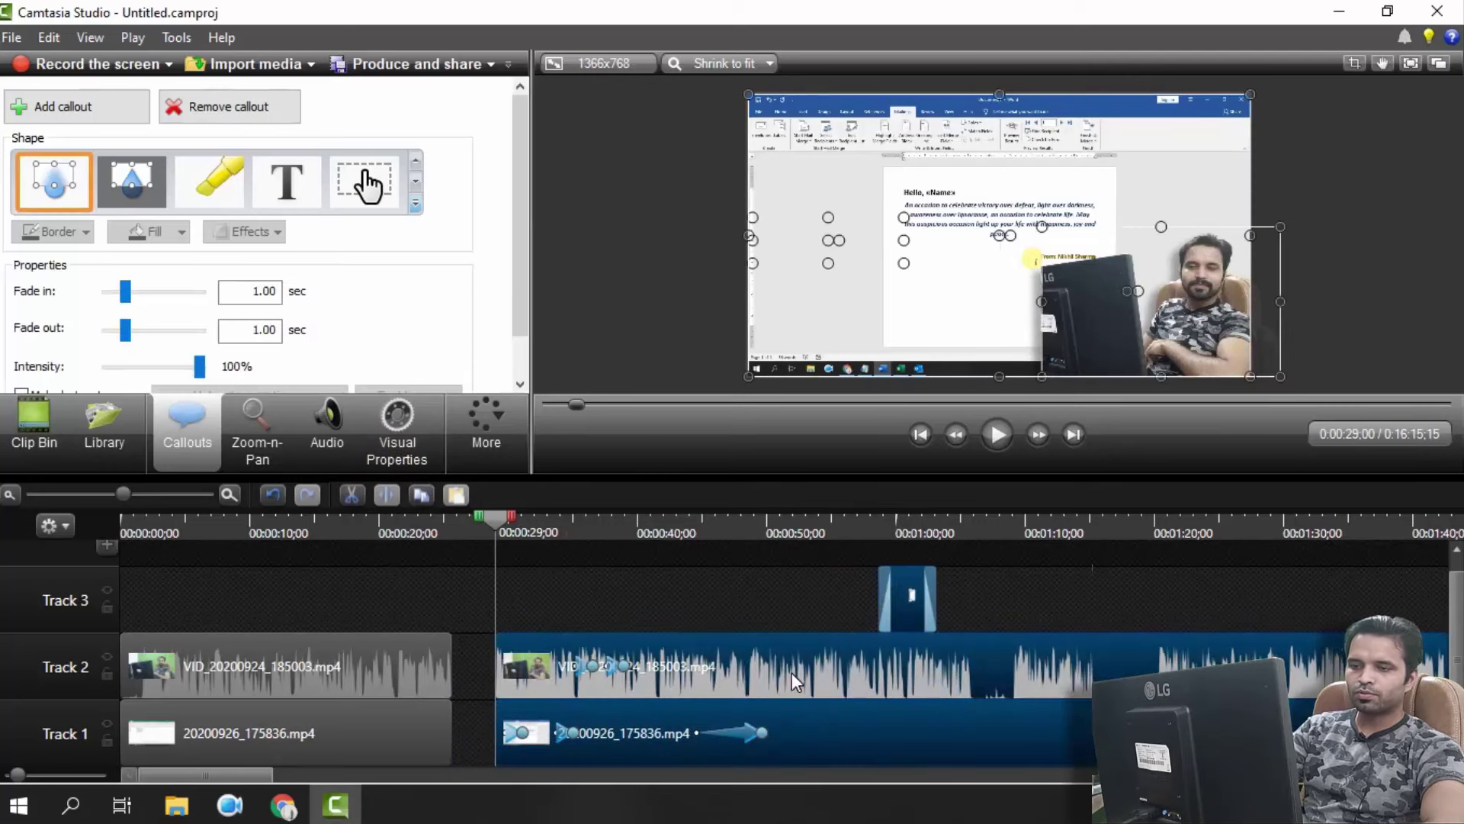
drag(791, 673, 665, 684)
Play back the timeline across the join at 0:00:25;20 to check the cut
drag(492, 515, 424, 532)
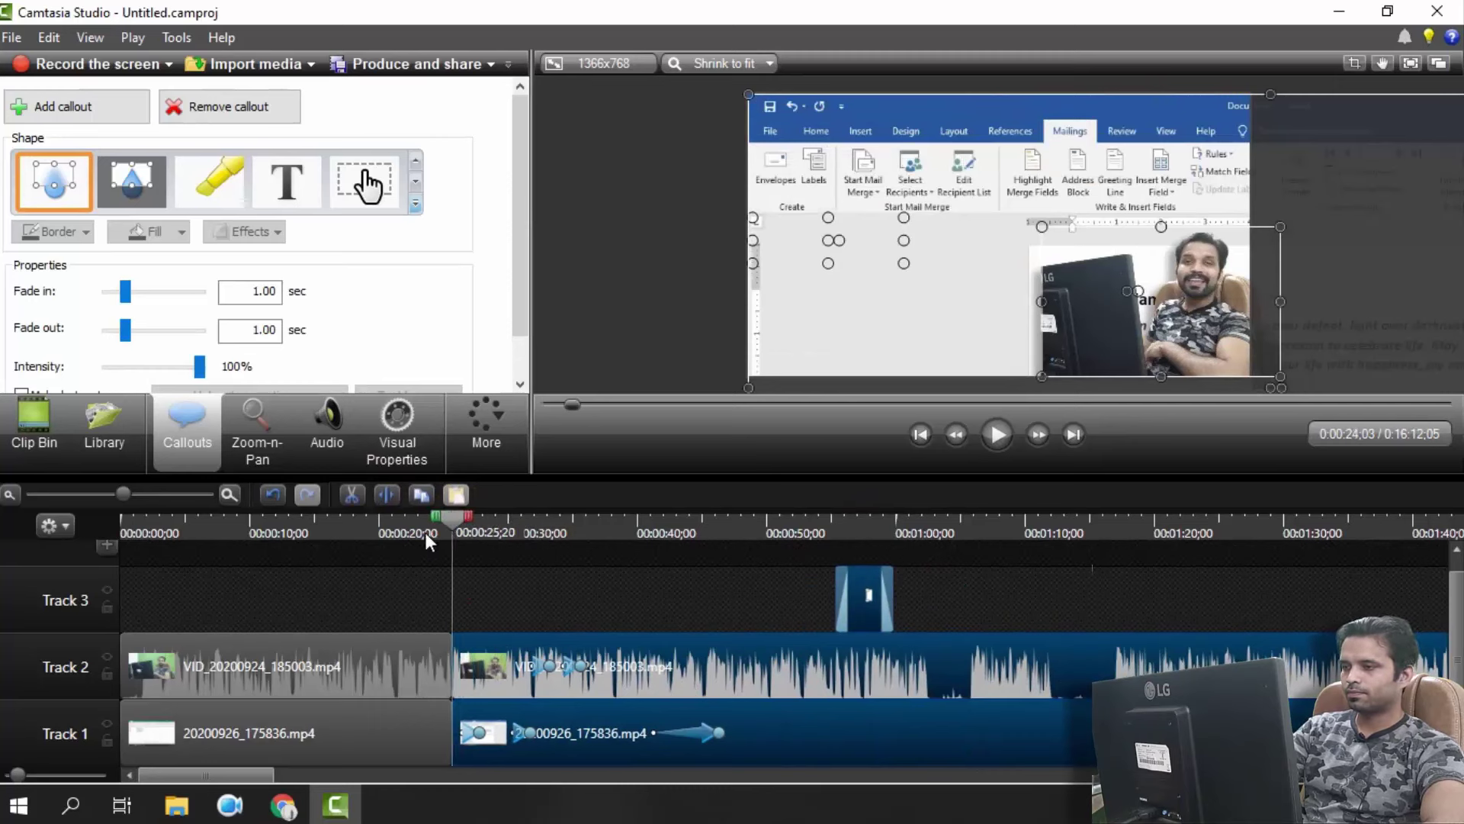
click(998, 435)
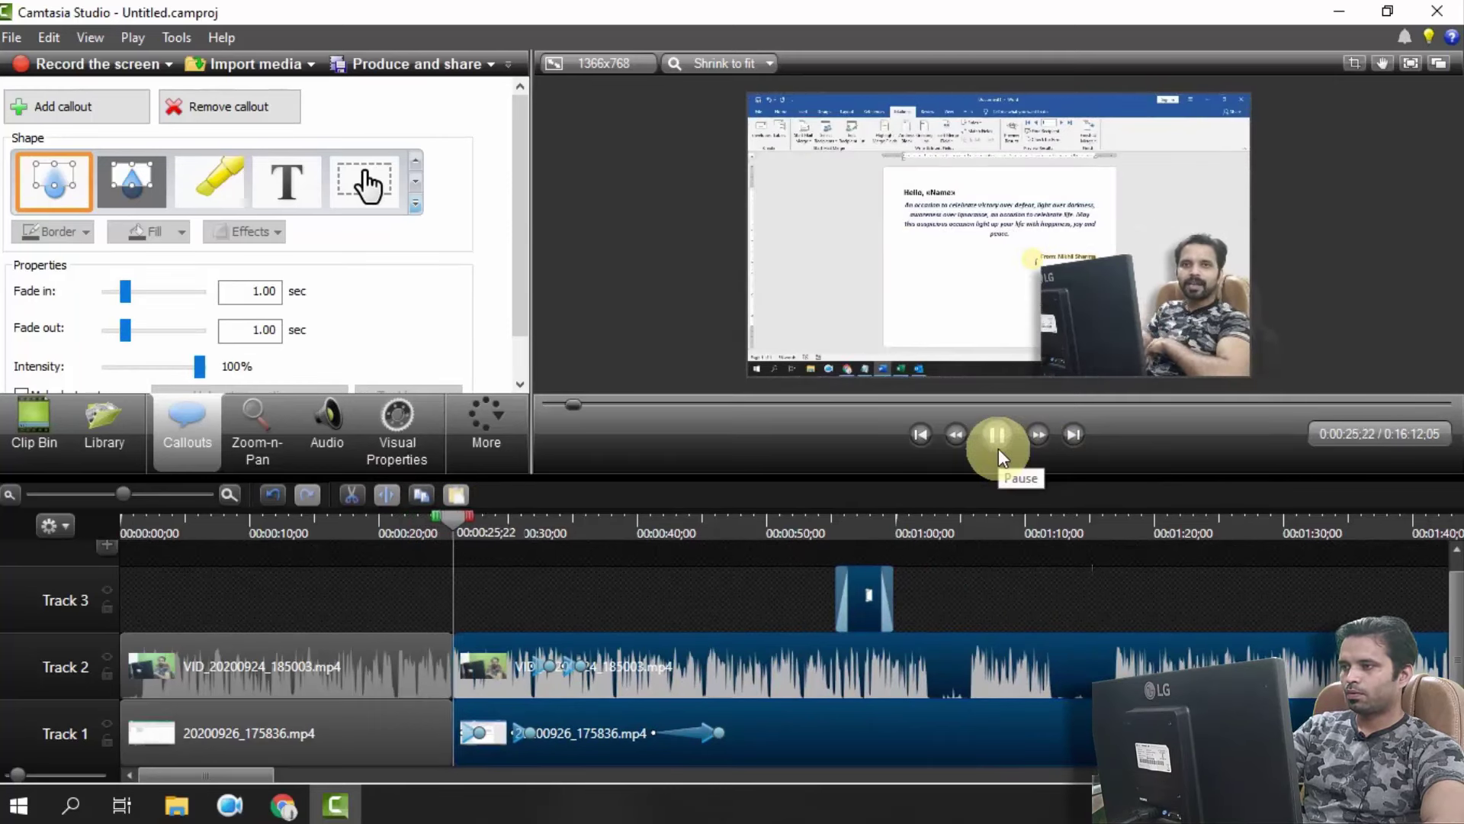
click(999, 448)
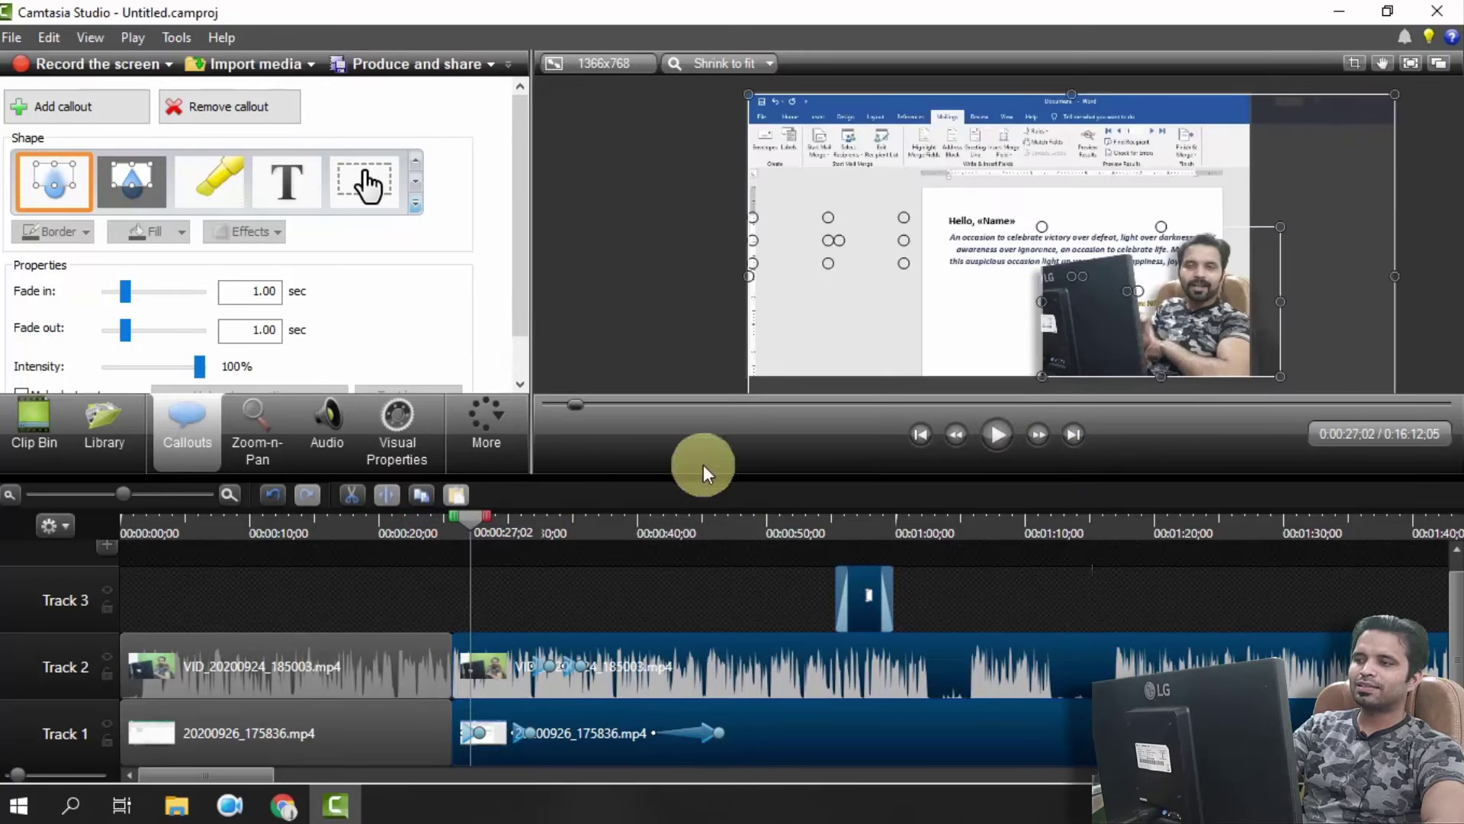
click(987, 433)
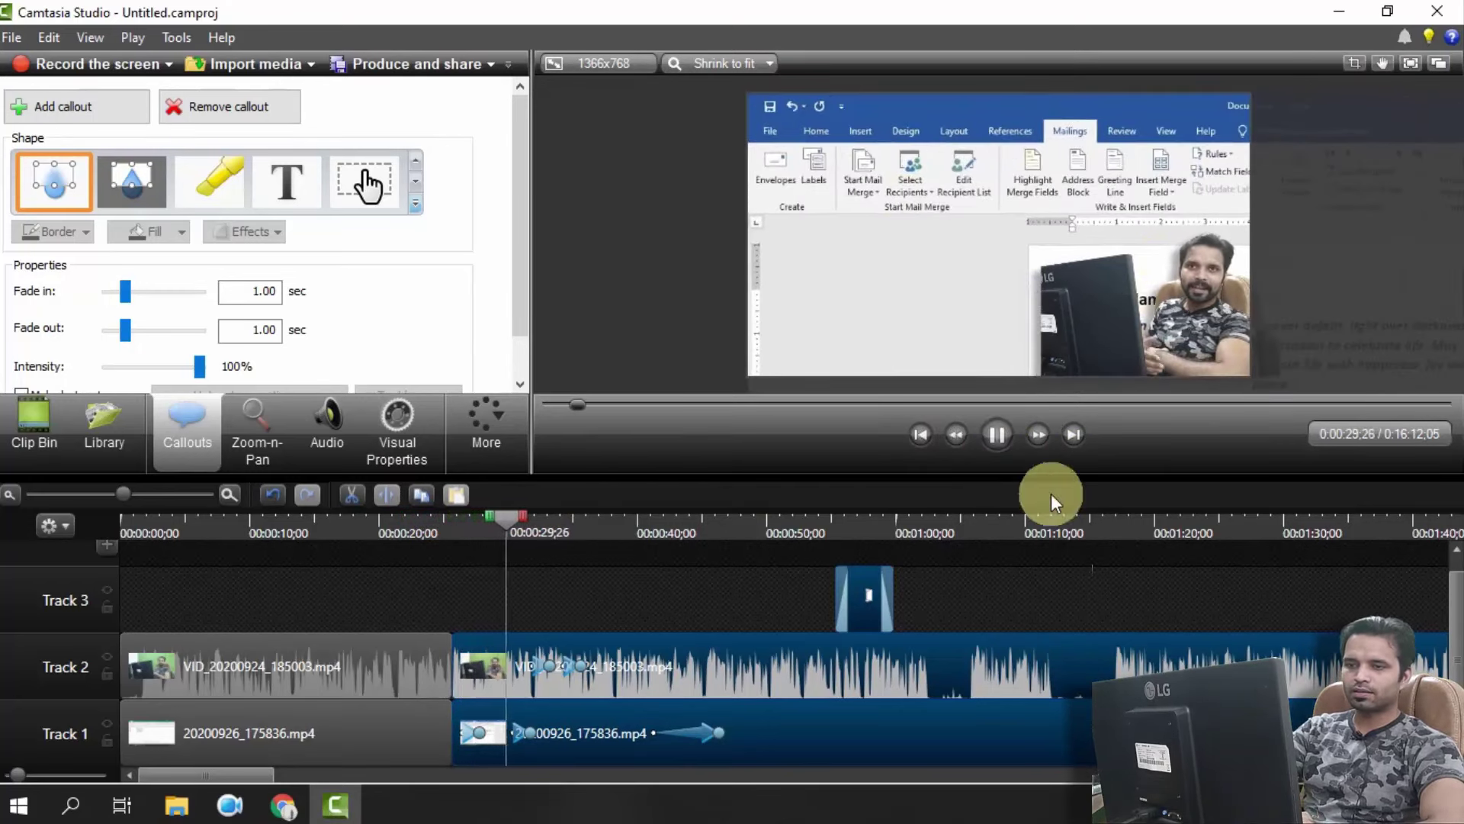
click(995, 433)
click(346, 443)
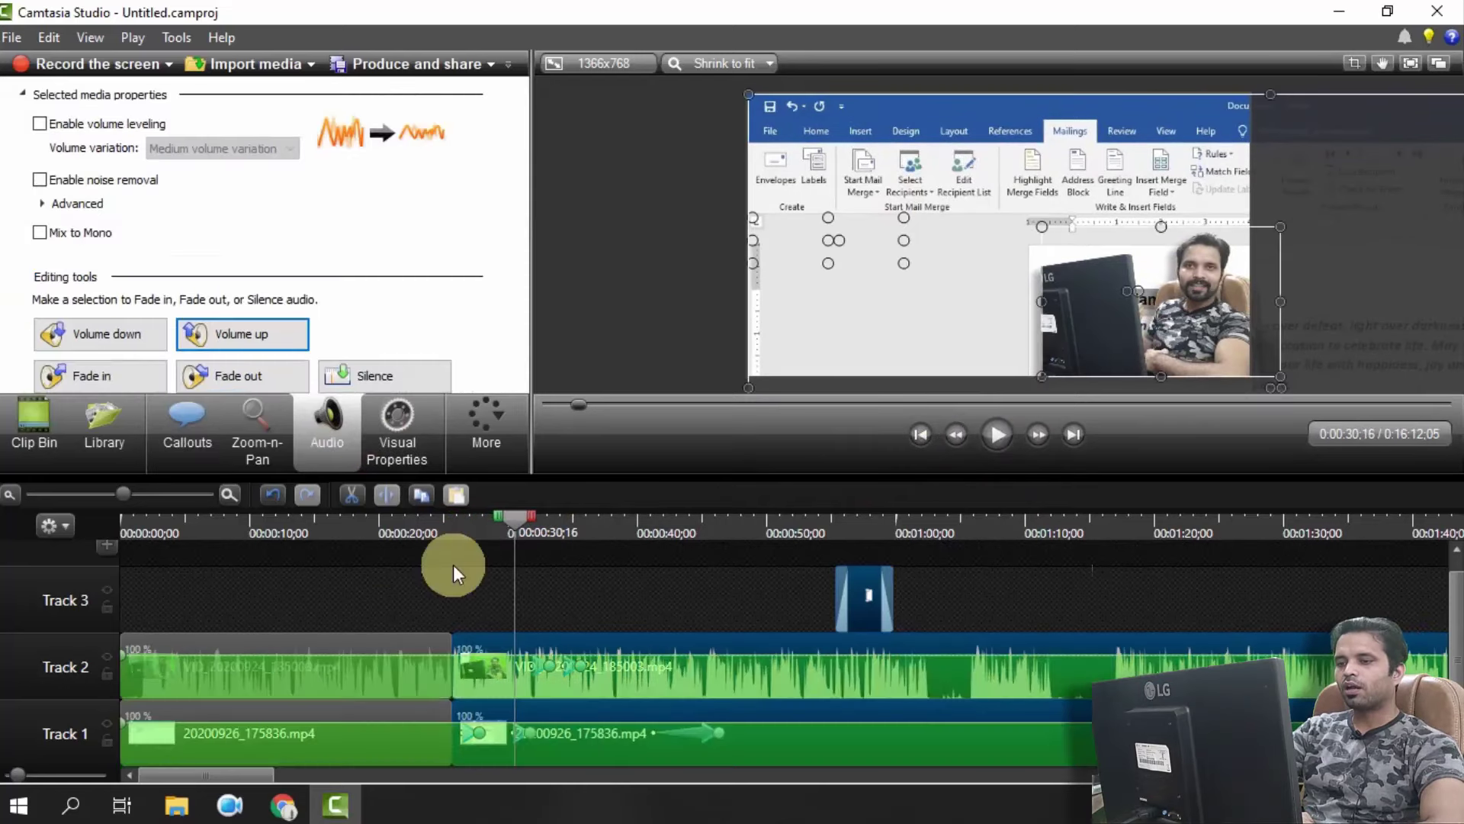
click(621, 712)
click(686, 679)
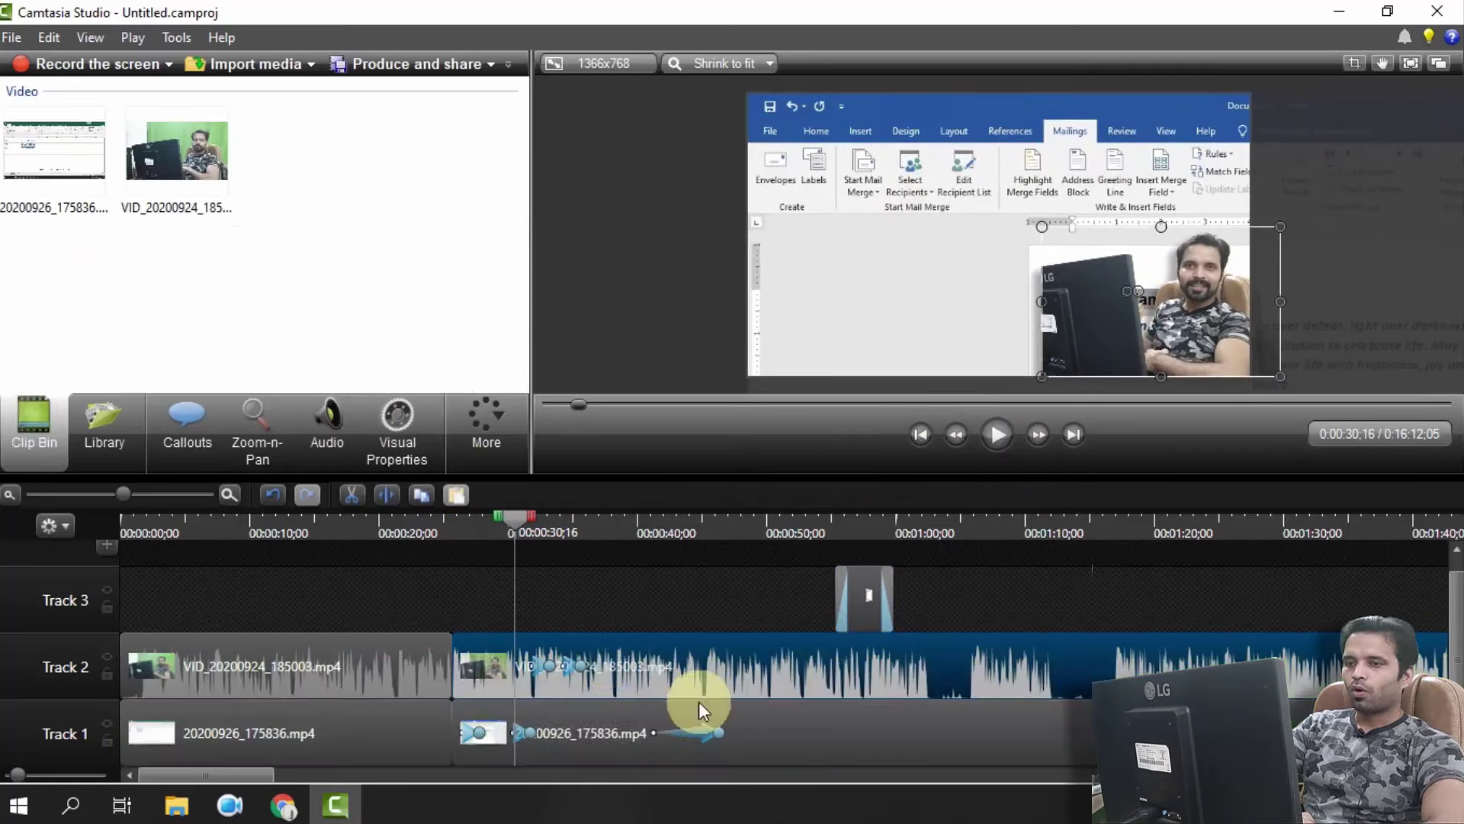
drag(530, 501, 699, 562)
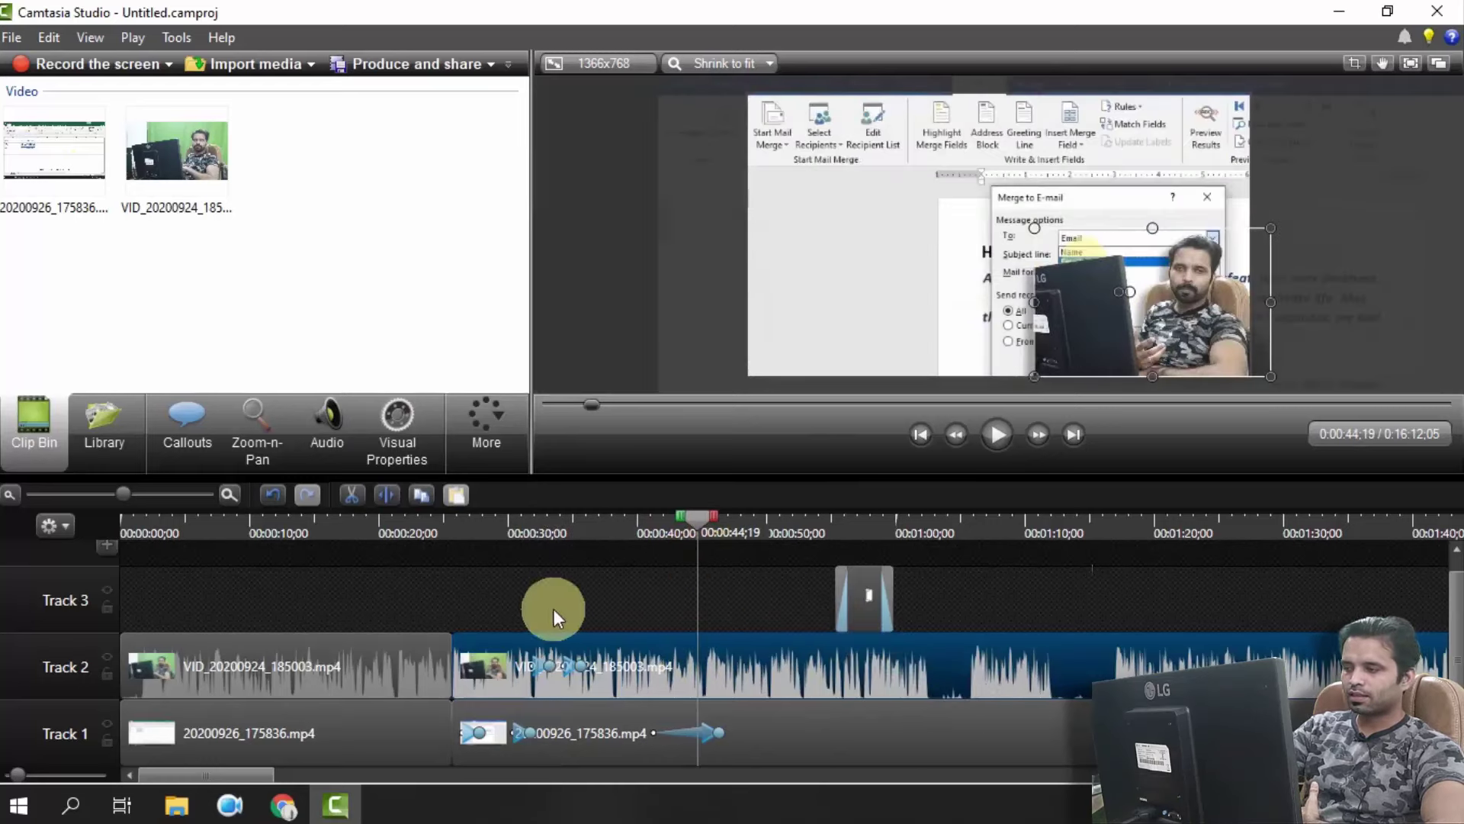
Add a fourth track to the timeline
scroll(610, 656, up, 1)
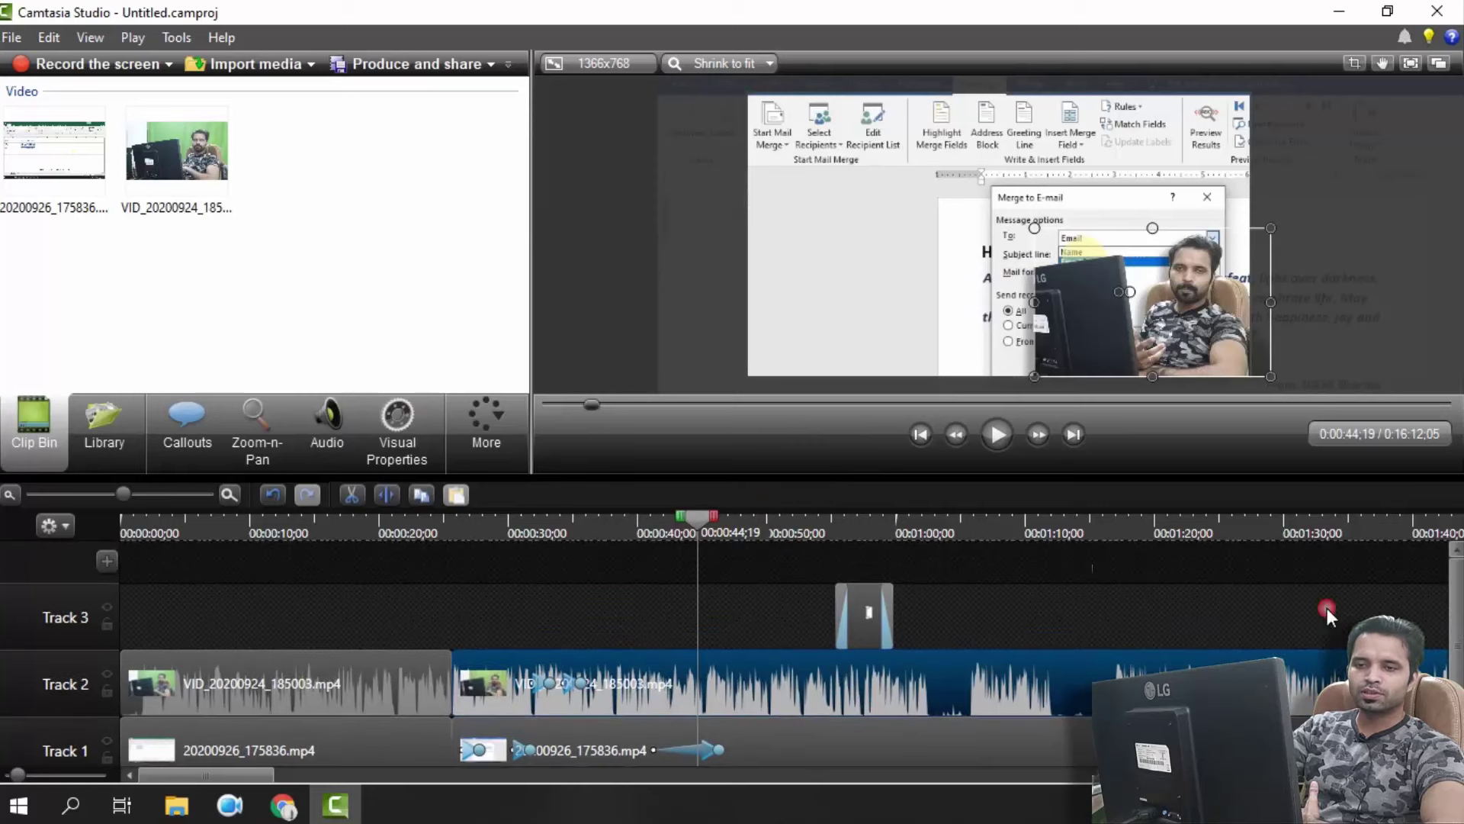
click(108, 558)
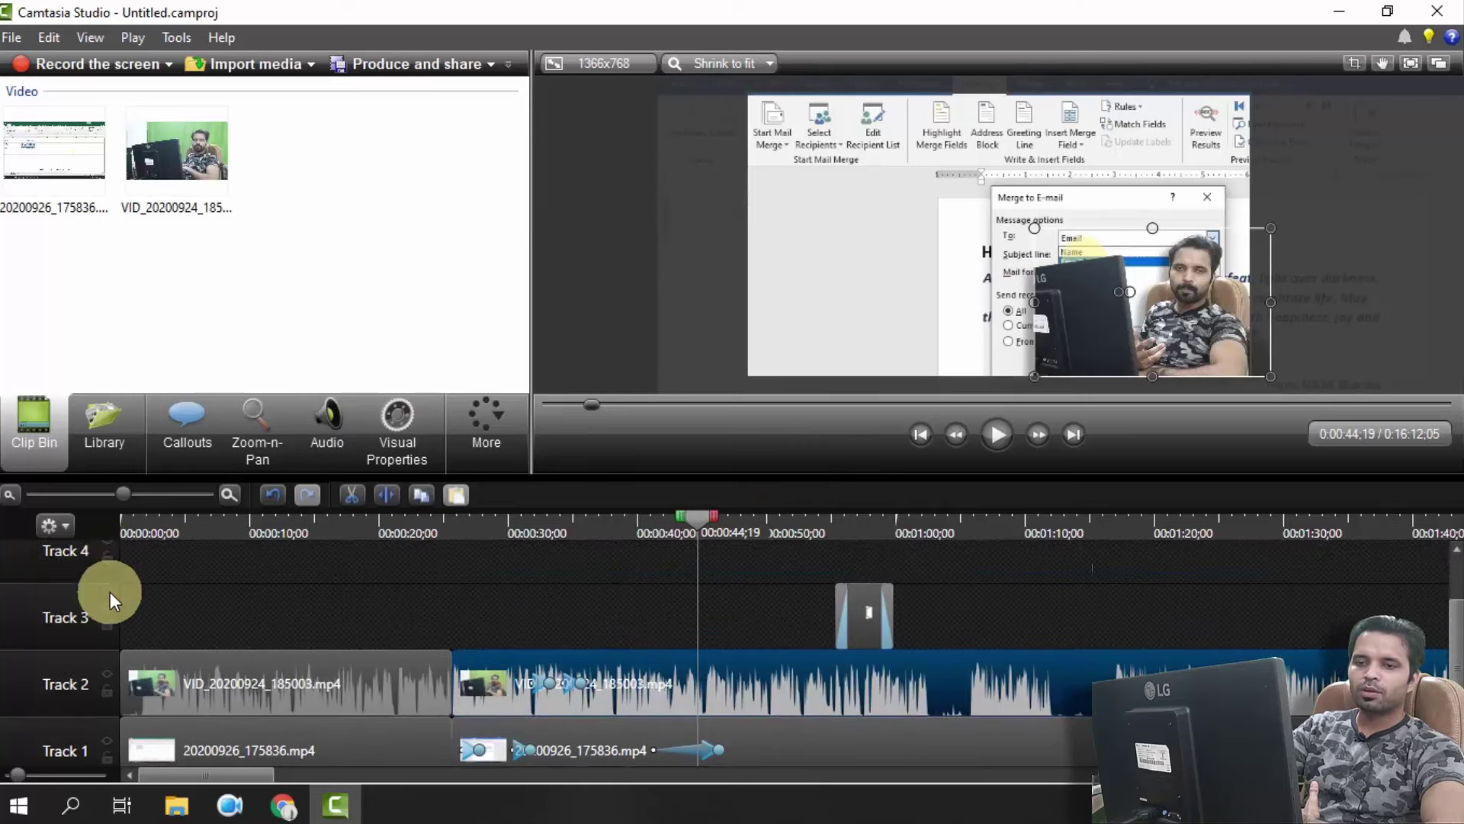
scroll(110, 592, up, 3)
scroll(94, 637, down, 5)
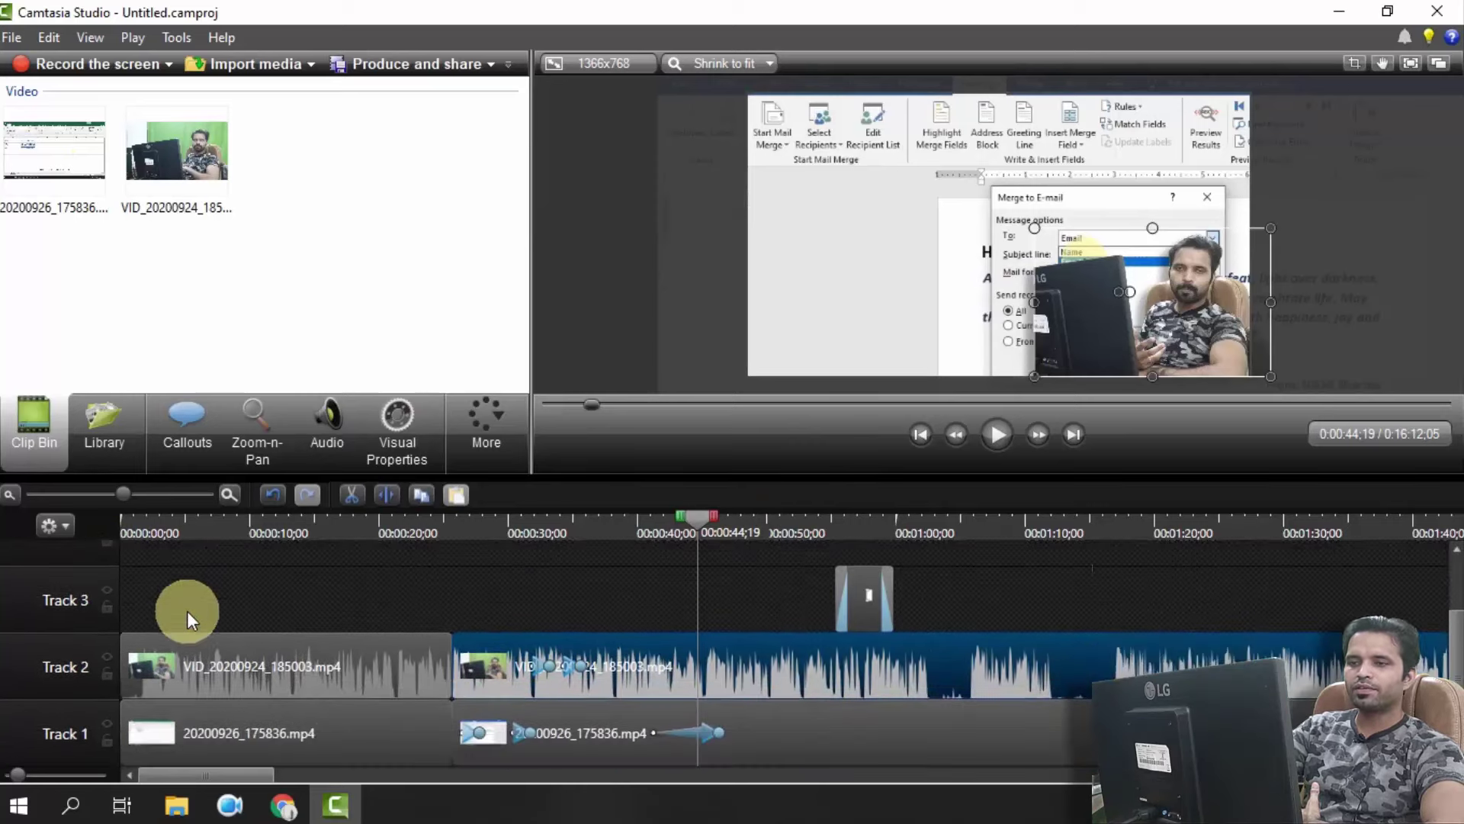
scroll(412, 596, up, 3)
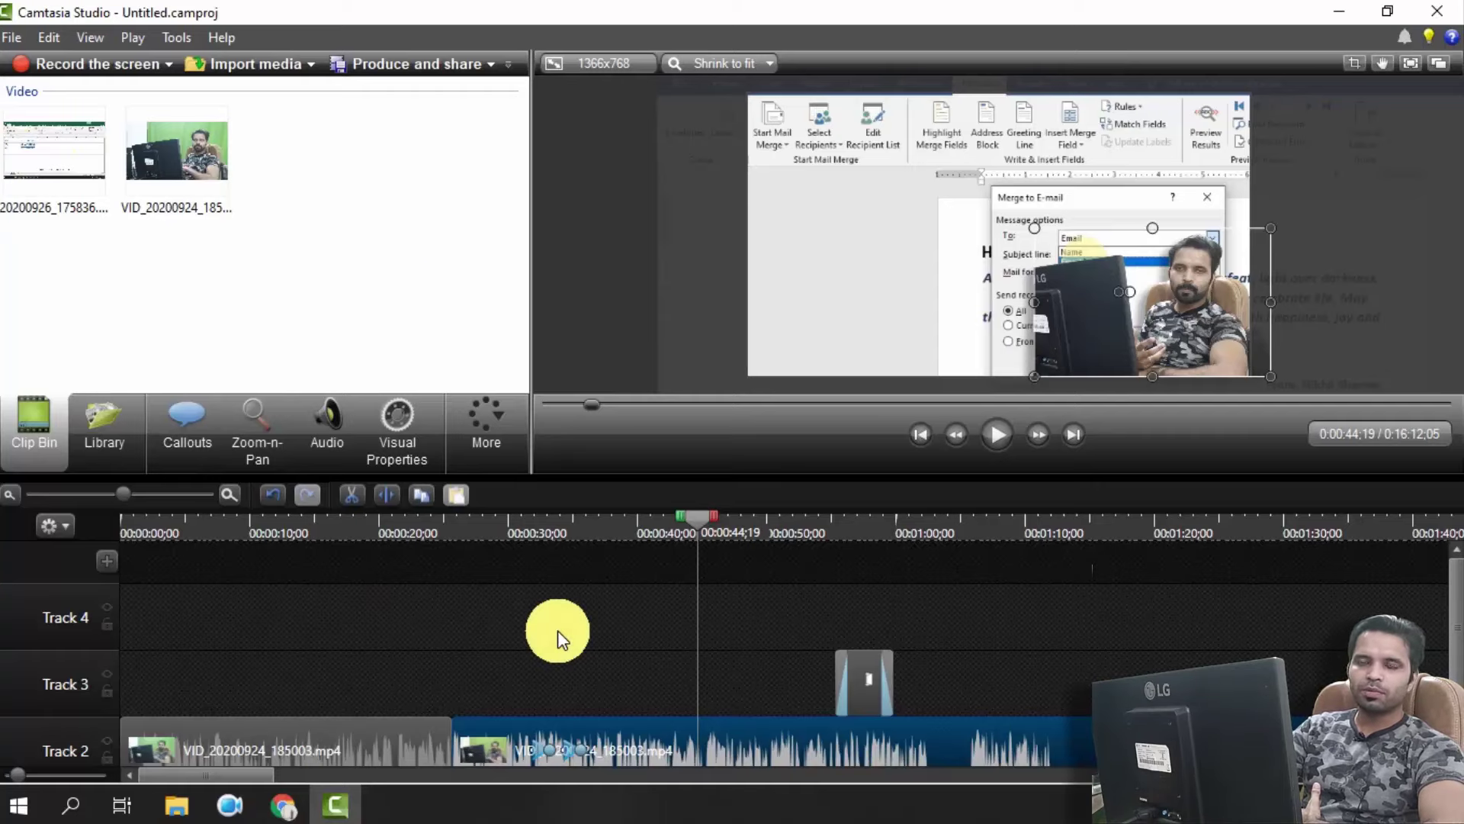
Import the Subscribe PNG image from the desktop and place it on Track 3 at 0:00:37;12, ahead of the blur callout
click(1339, 11)
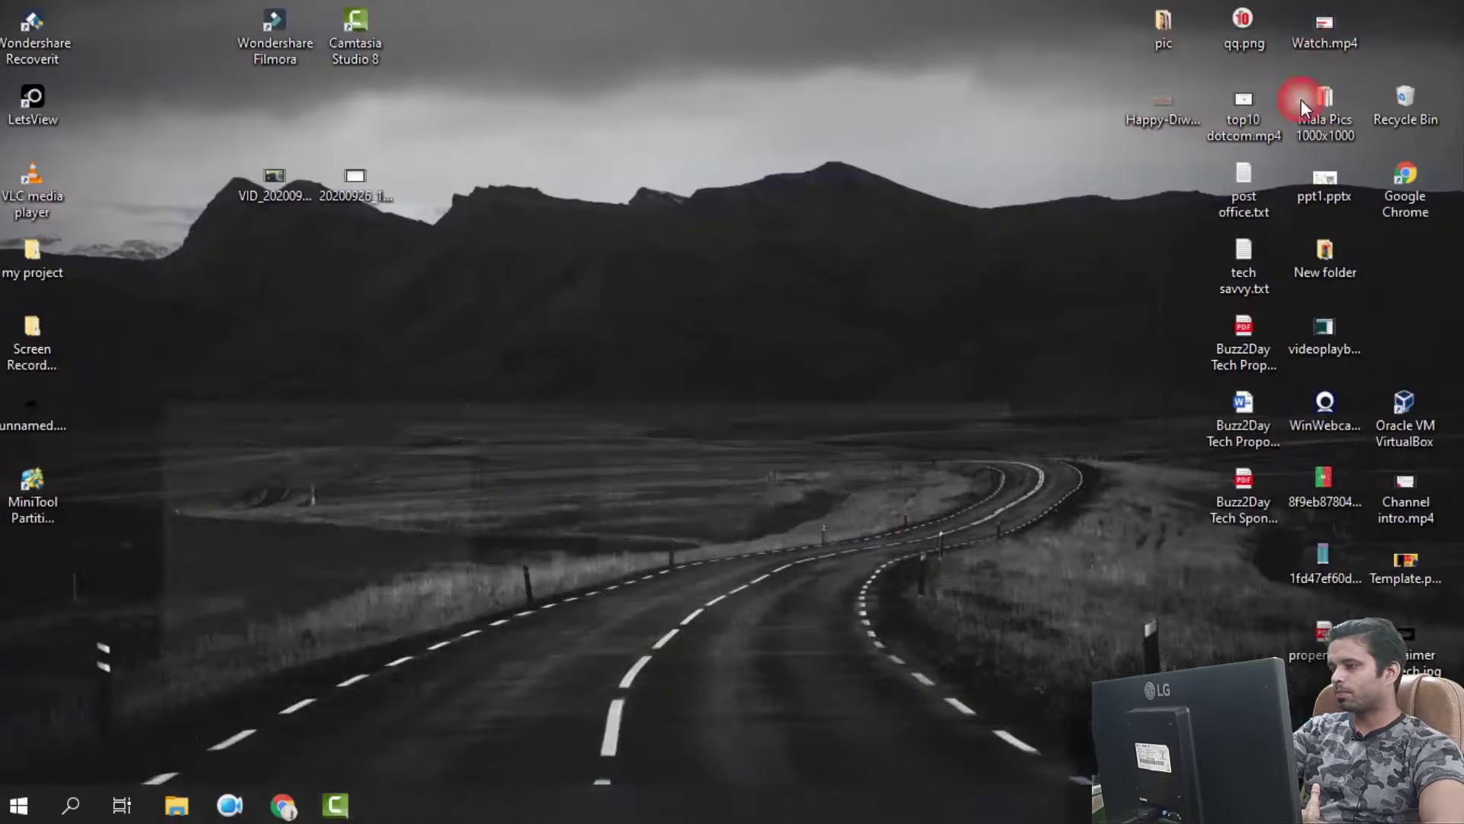
click(339, 804)
click(340, 804)
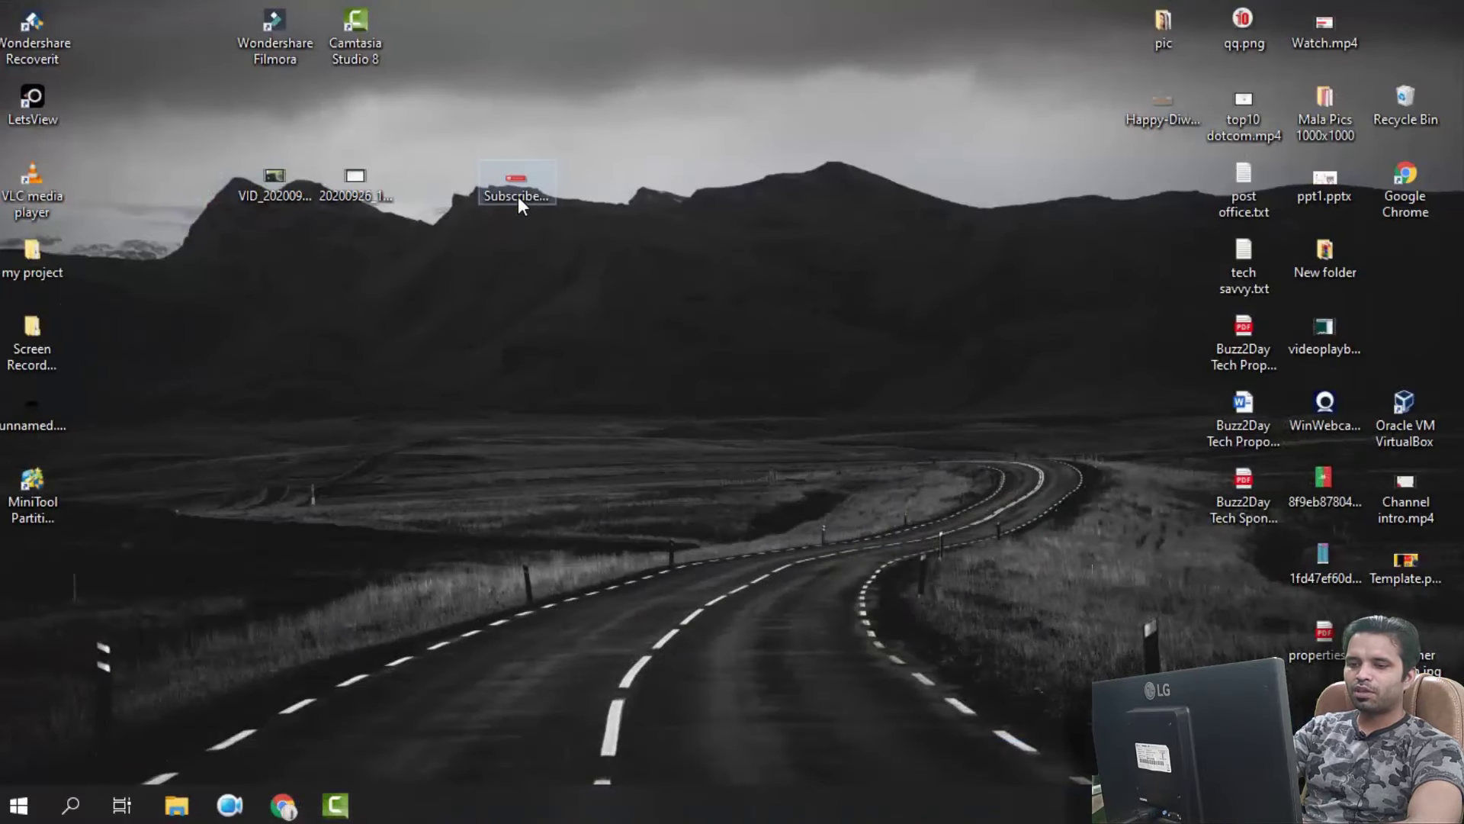
drag(512, 196, 414, 205)
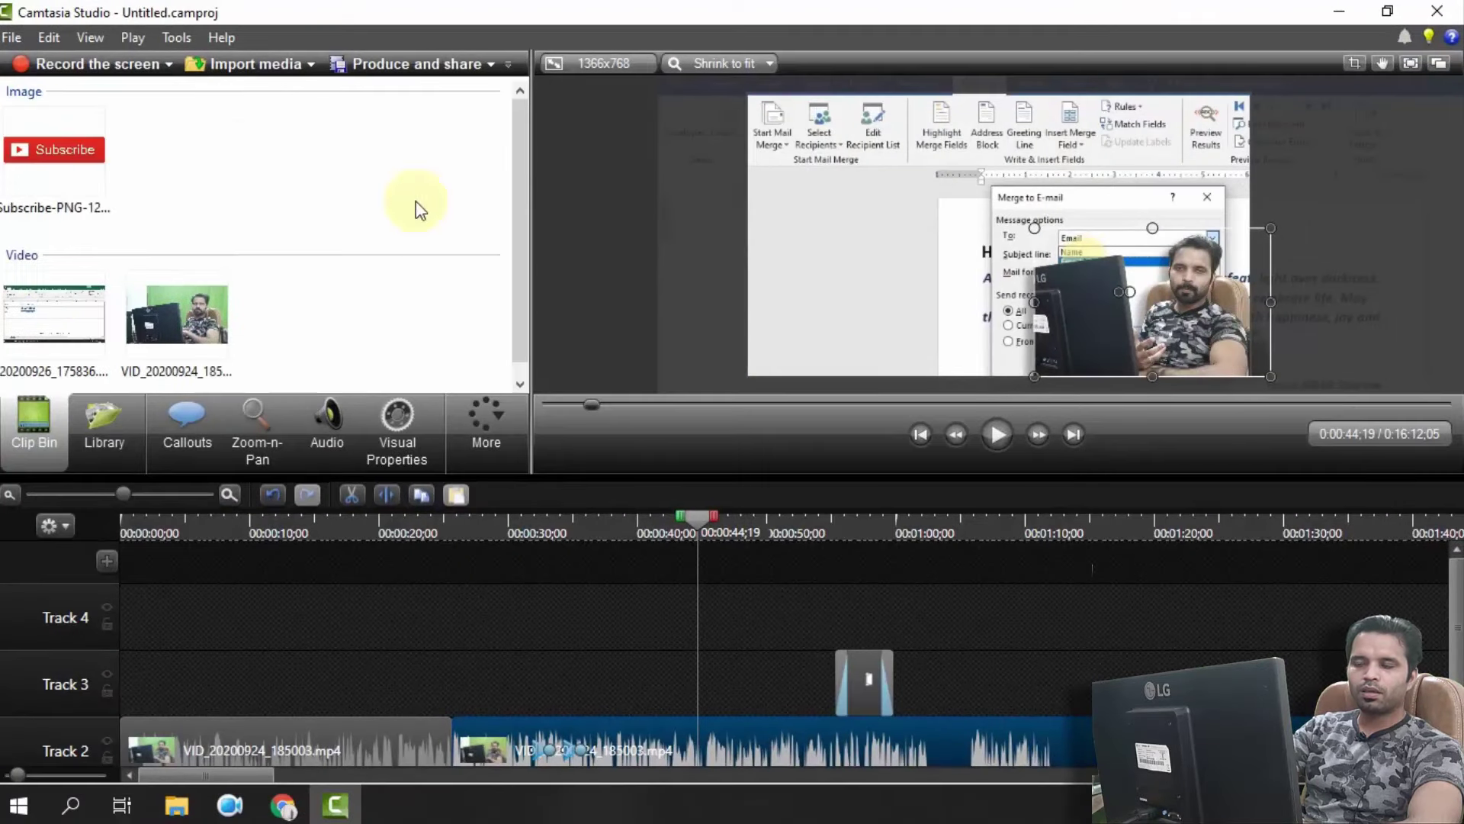
click(70, 169)
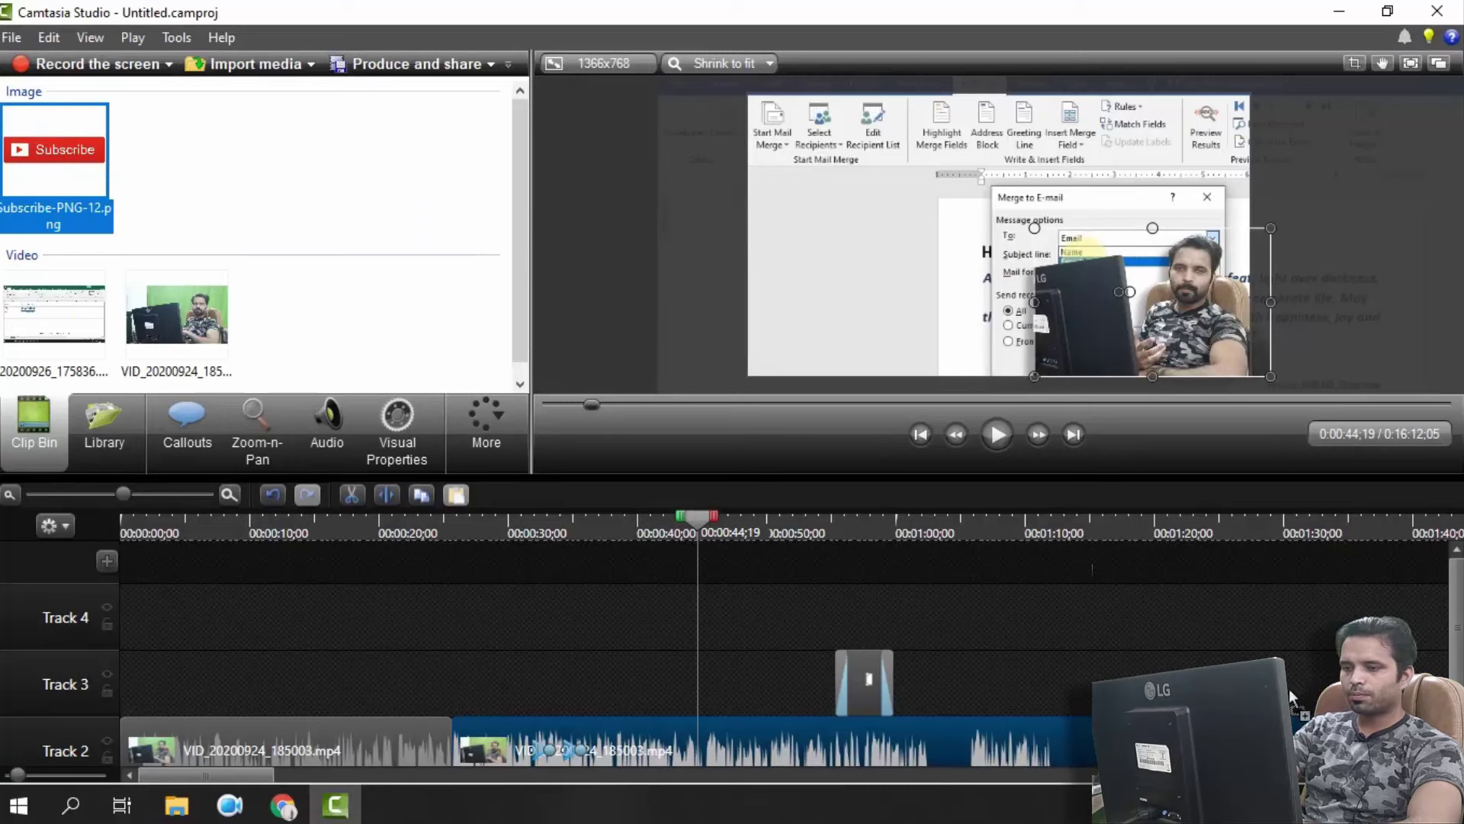
drag(1291, 695, 622, 671)
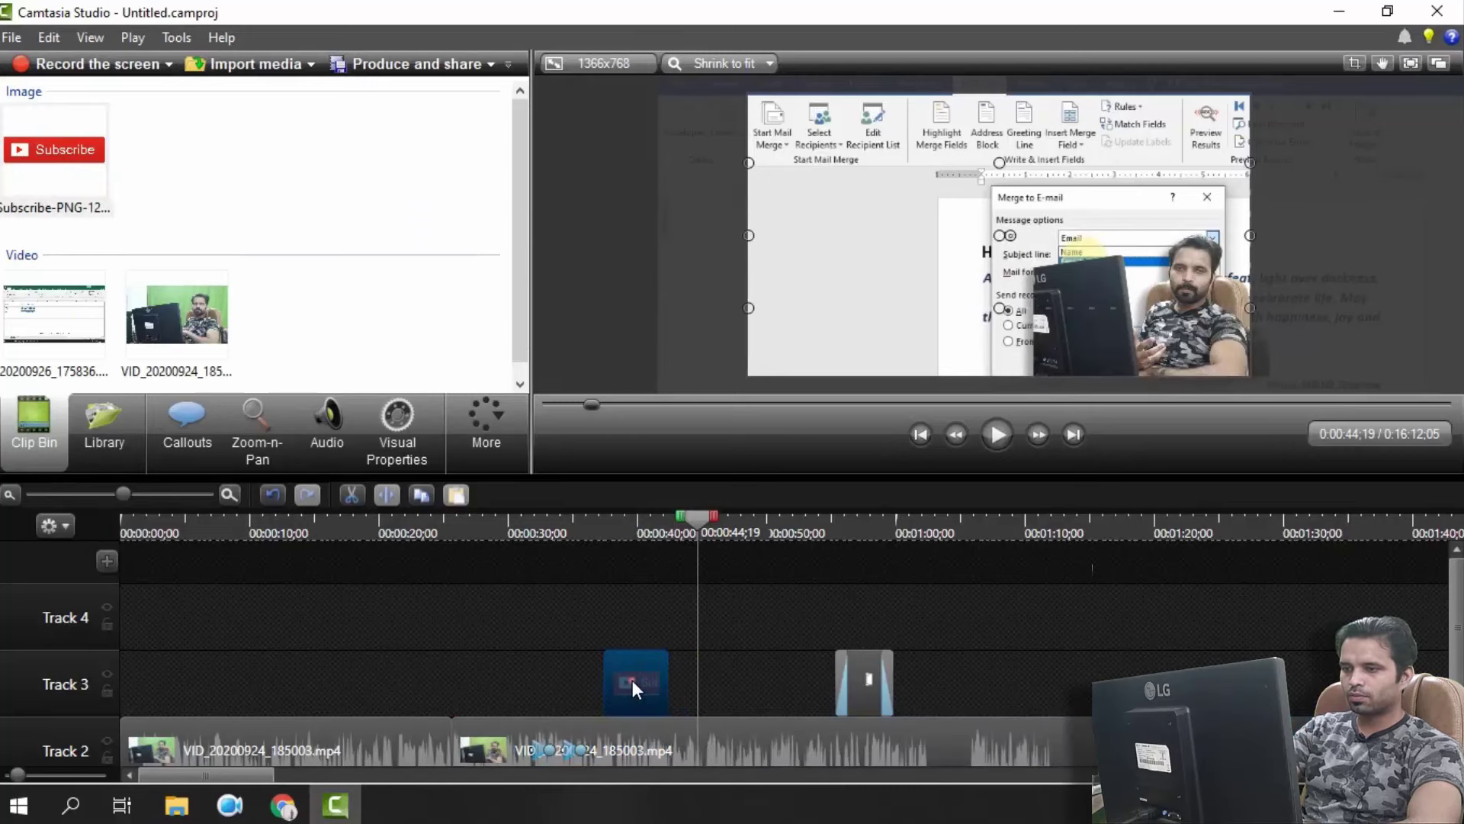
Shrink the Subscribe image and position it at the bottom of the video frame, just left of the presenter
click(628, 532)
drag(690, 519, 637, 520)
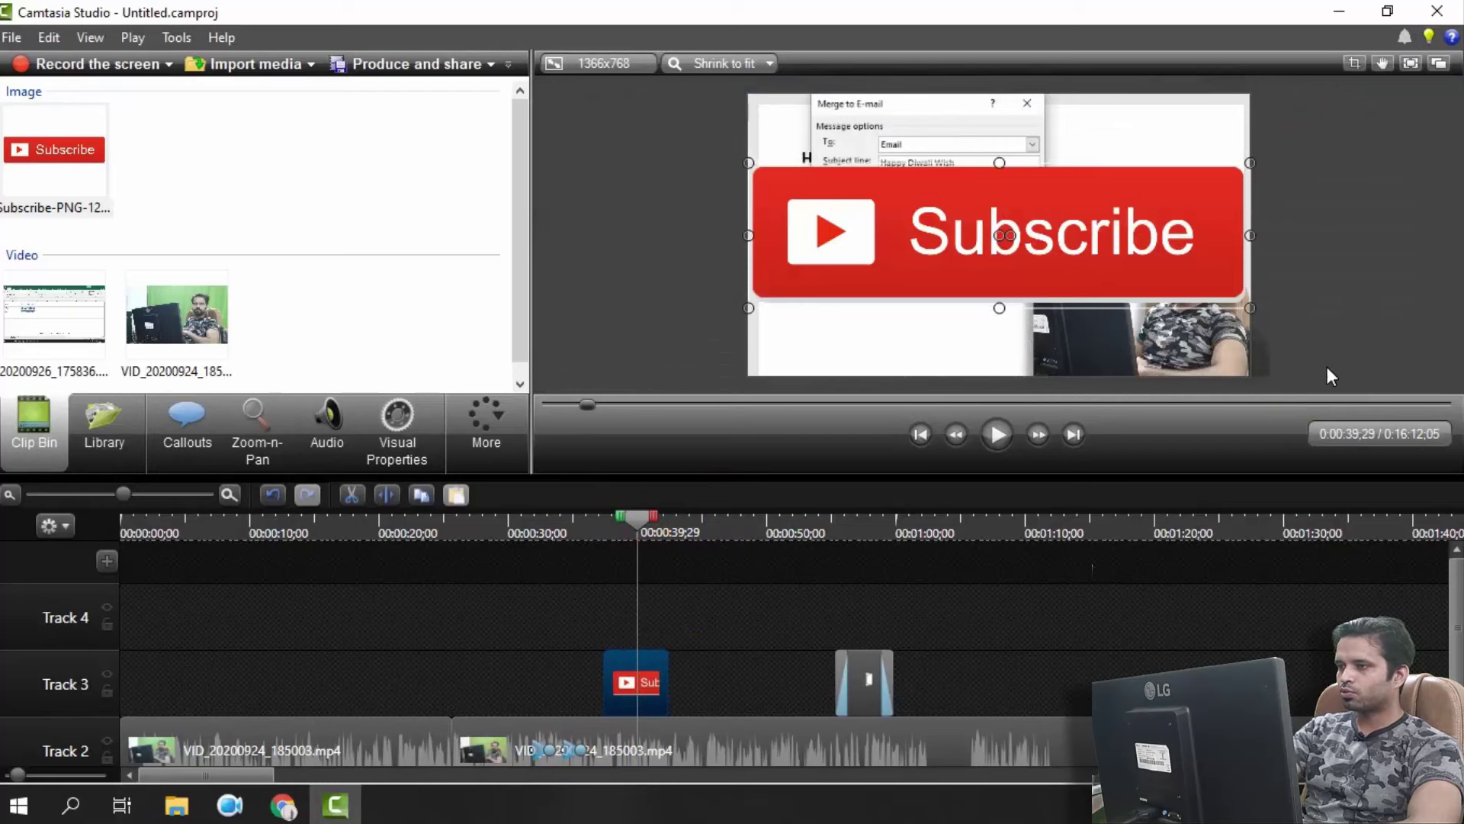
drag(1249, 308, 961, 336)
Apply the Fade transition to both ends of the Subscribe image clip on Track 3 and preview it
drag(637, 519, 604, 527)
click(488, 429)
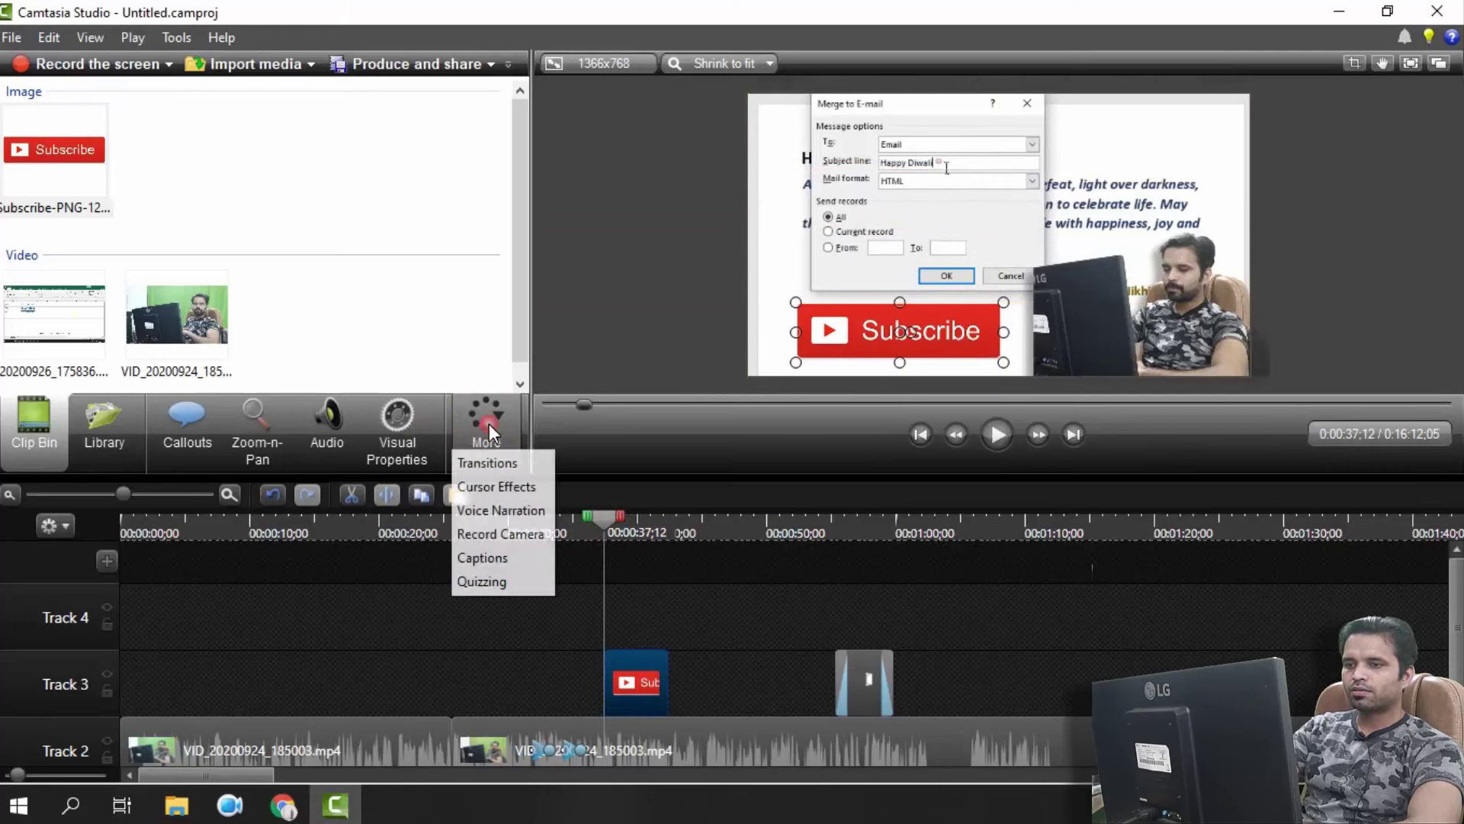
click(488, 464)
scroll(513, 153, down, 3)
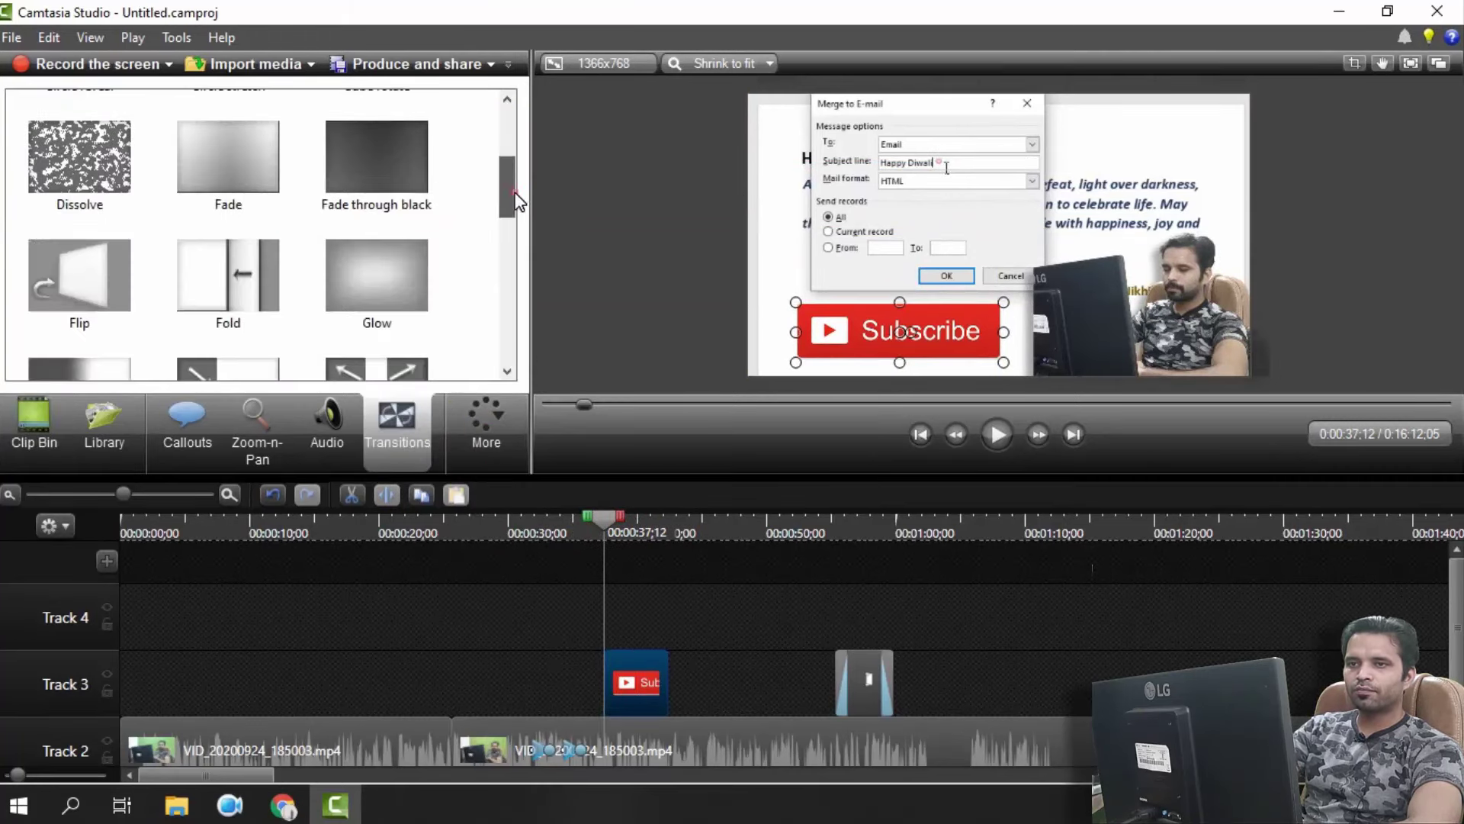
drag(228, 156, 625, 697)
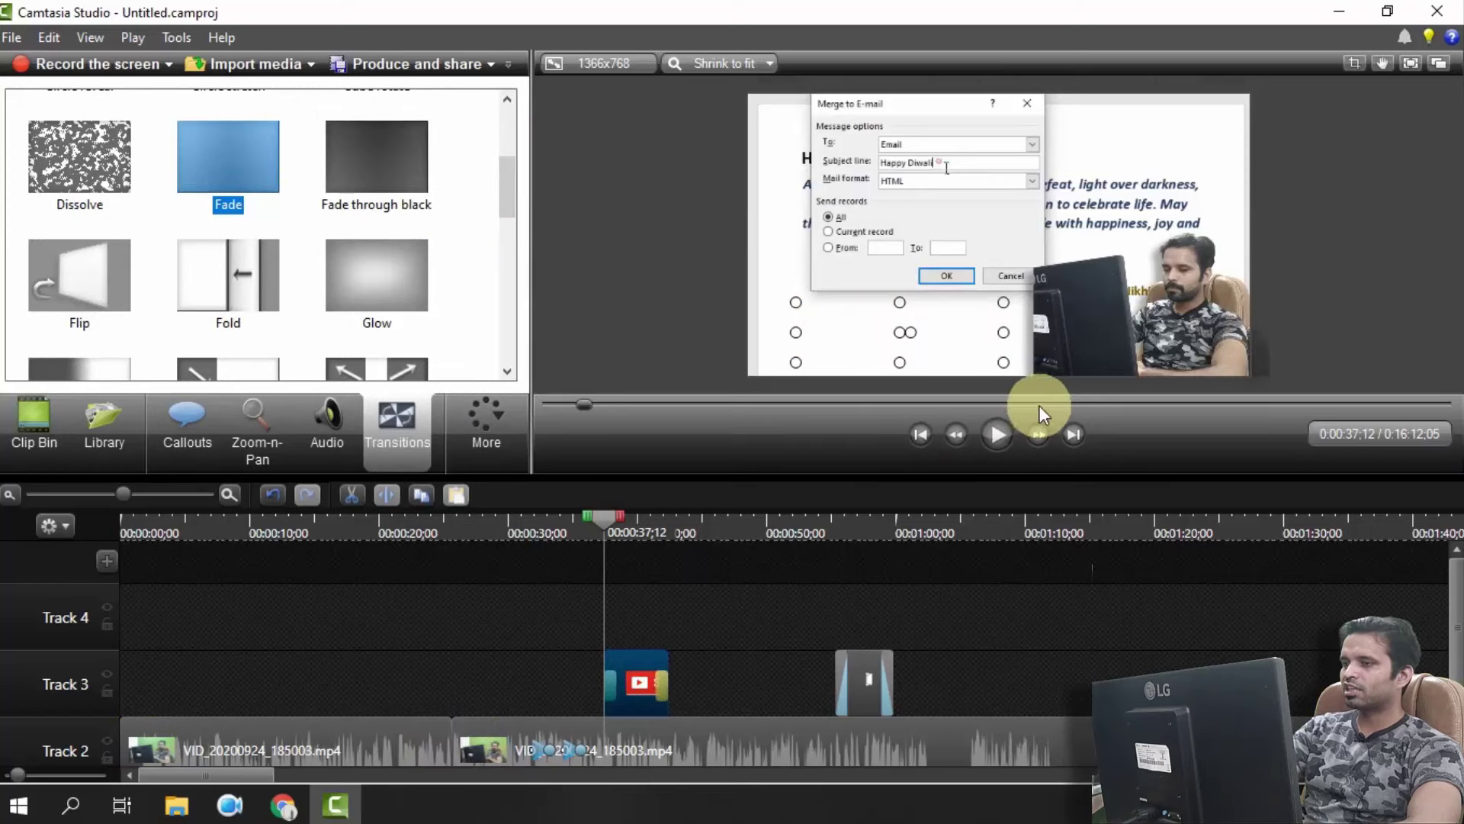
click(995, 431)
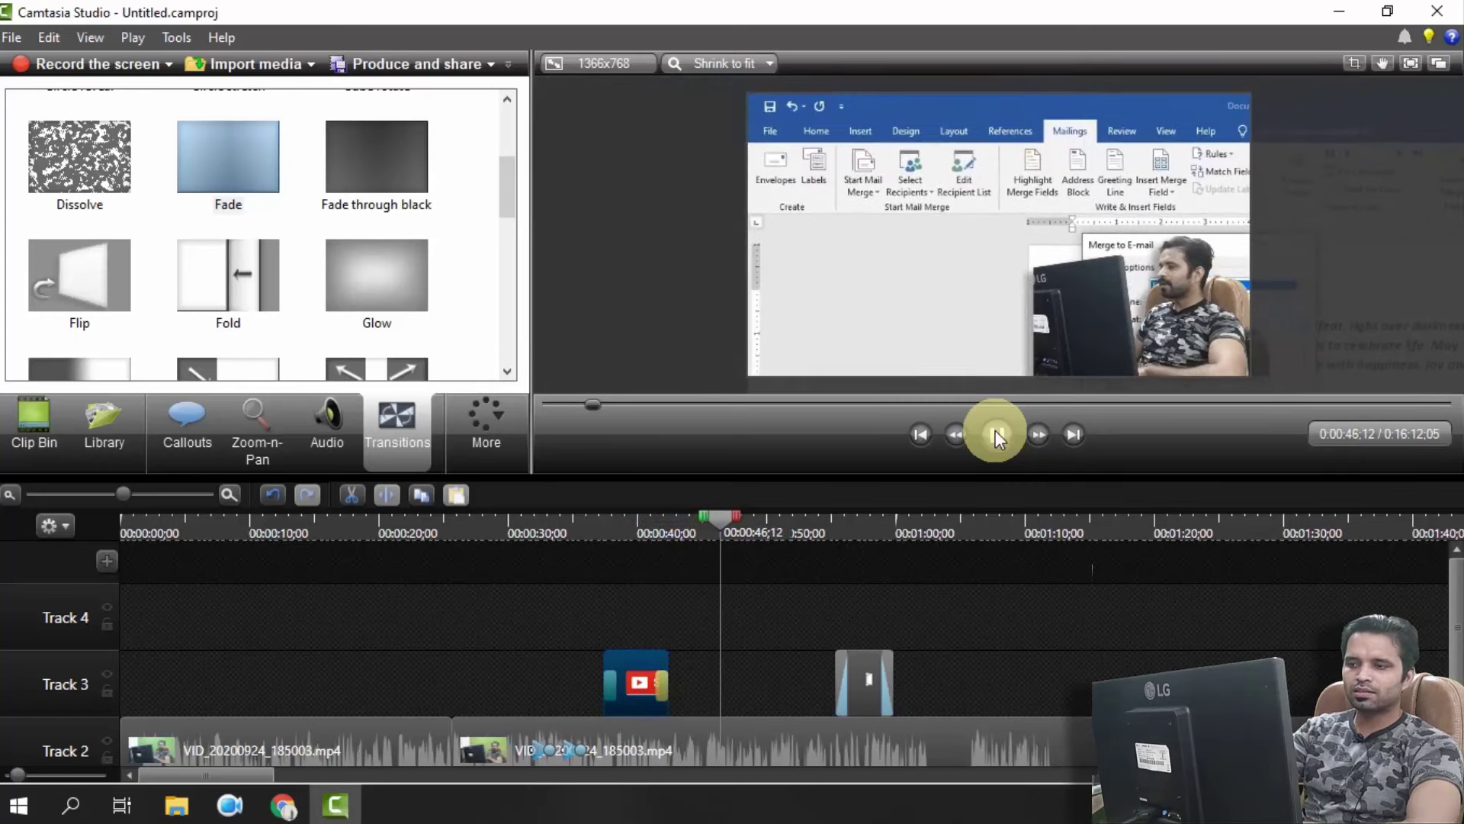
click(1005, 436)
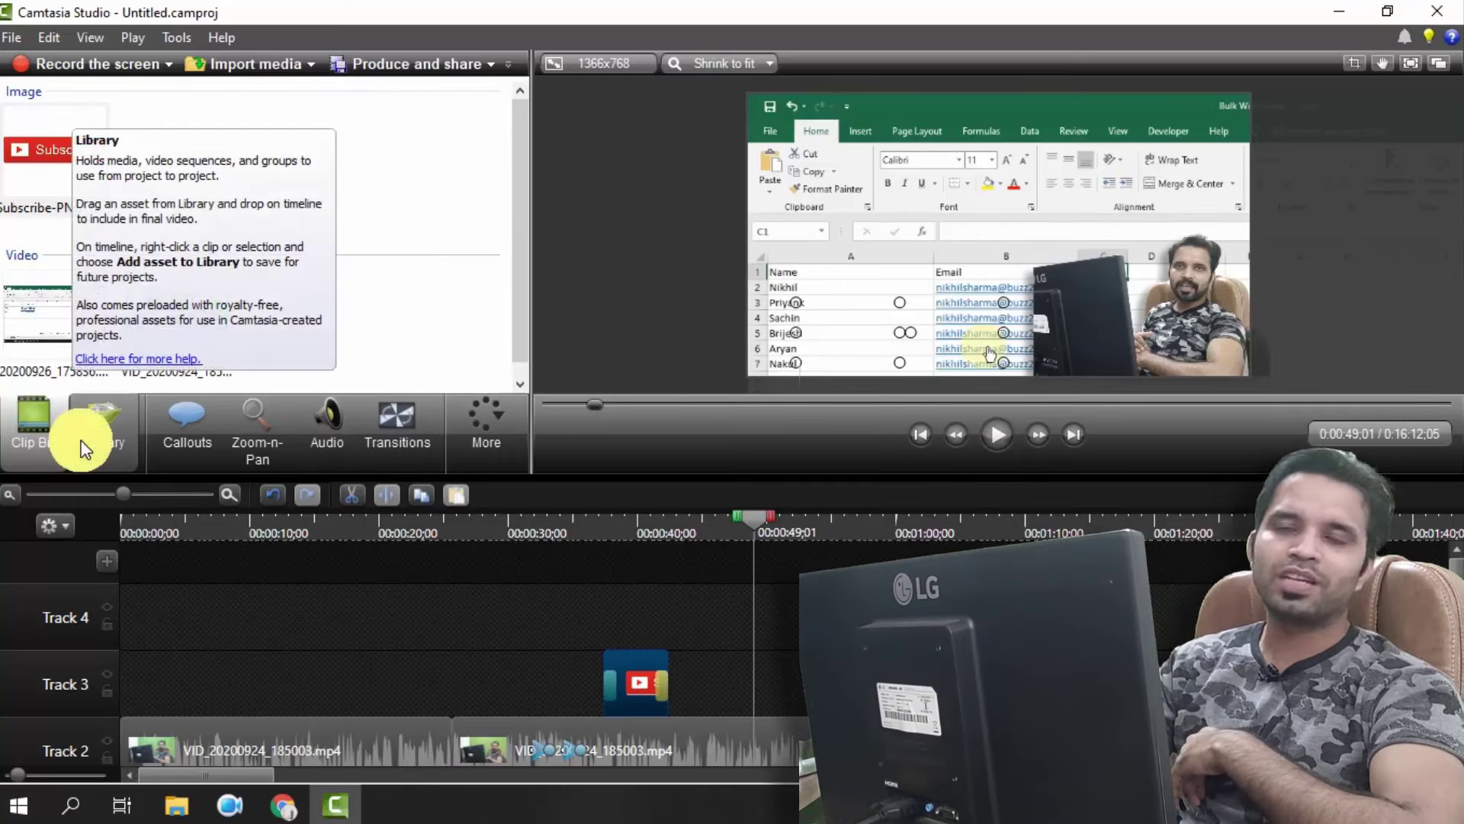
click(1336, 16)
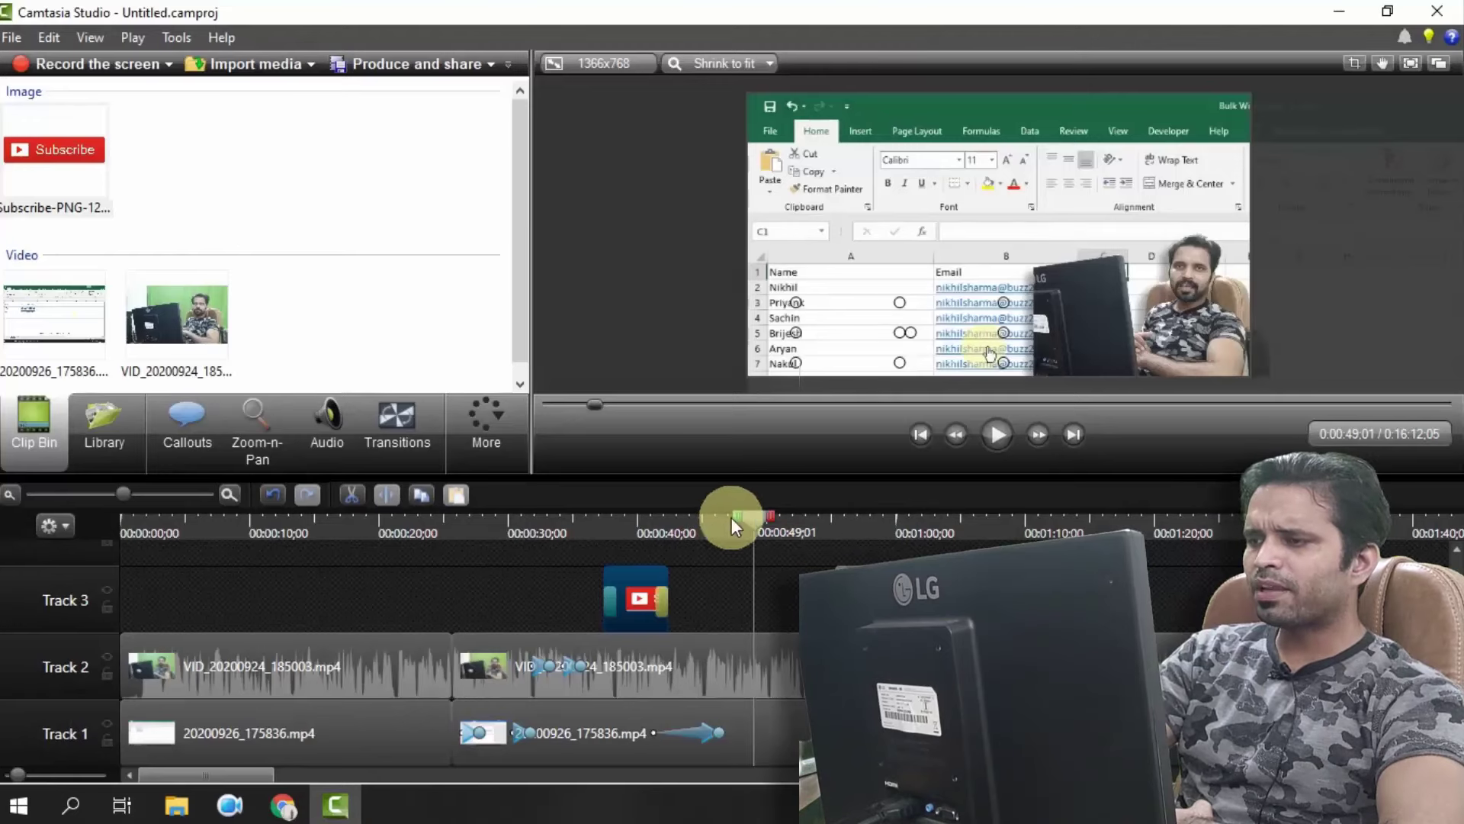
click(1055, 526)
drag(1055, 527, 656, 534)
Start producing the project with the MP4 only (up to 1080p) preset, keeping the production name Untitled and the default folder
click(418, 64)
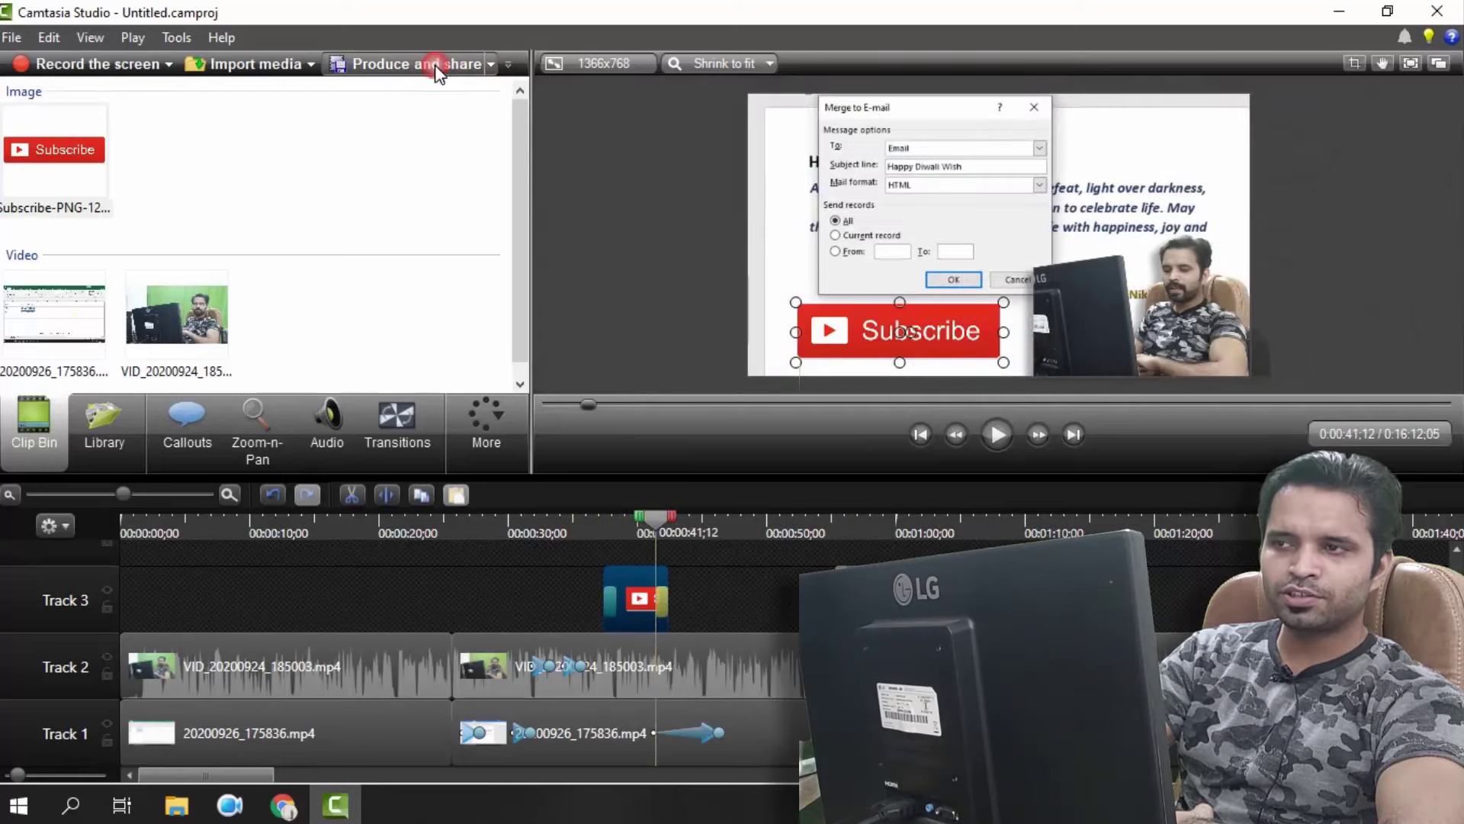
click(750, 210)
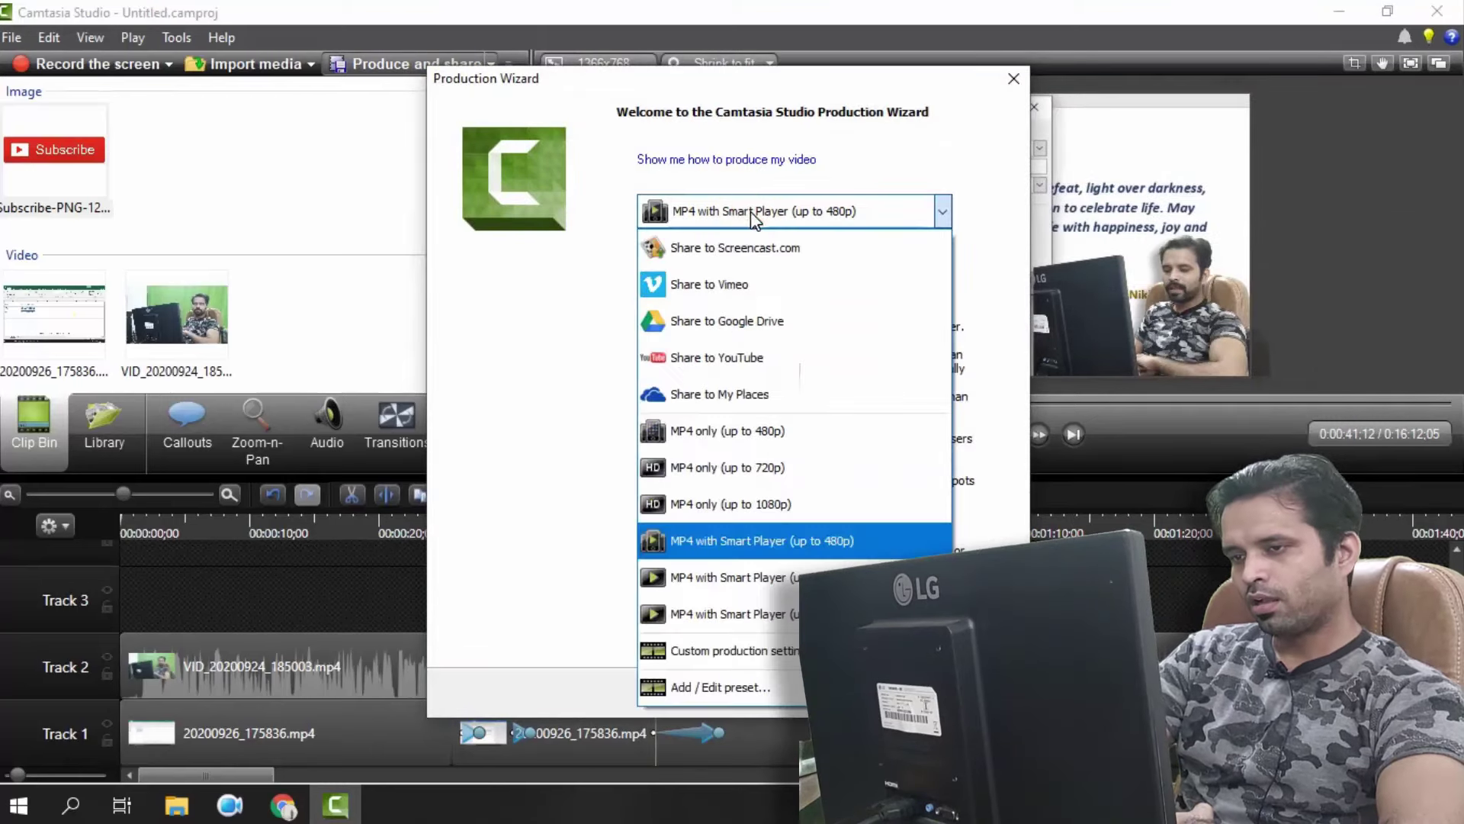
click(761, 505)
click(781, 694)
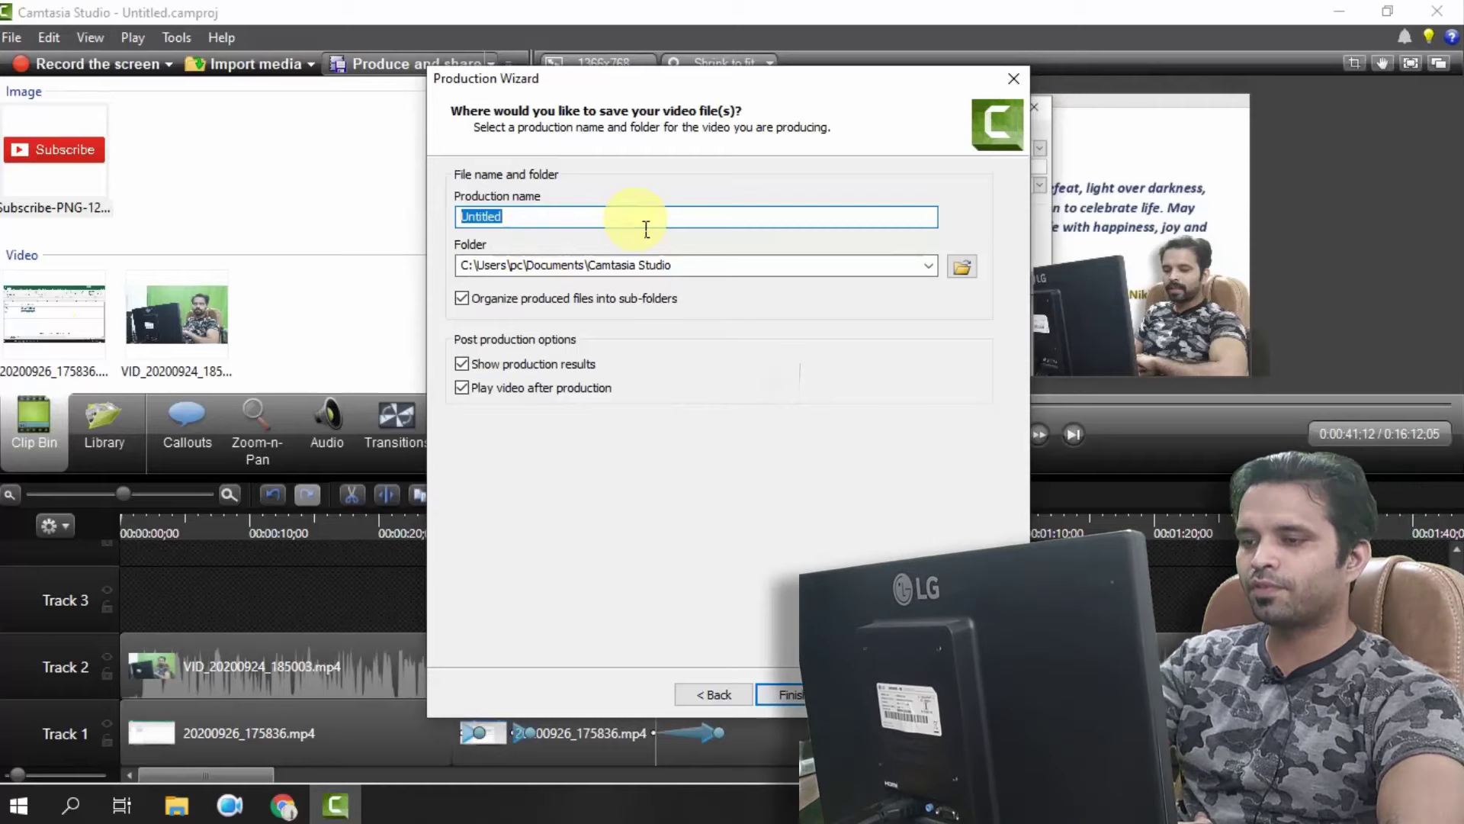
click(787, 686)
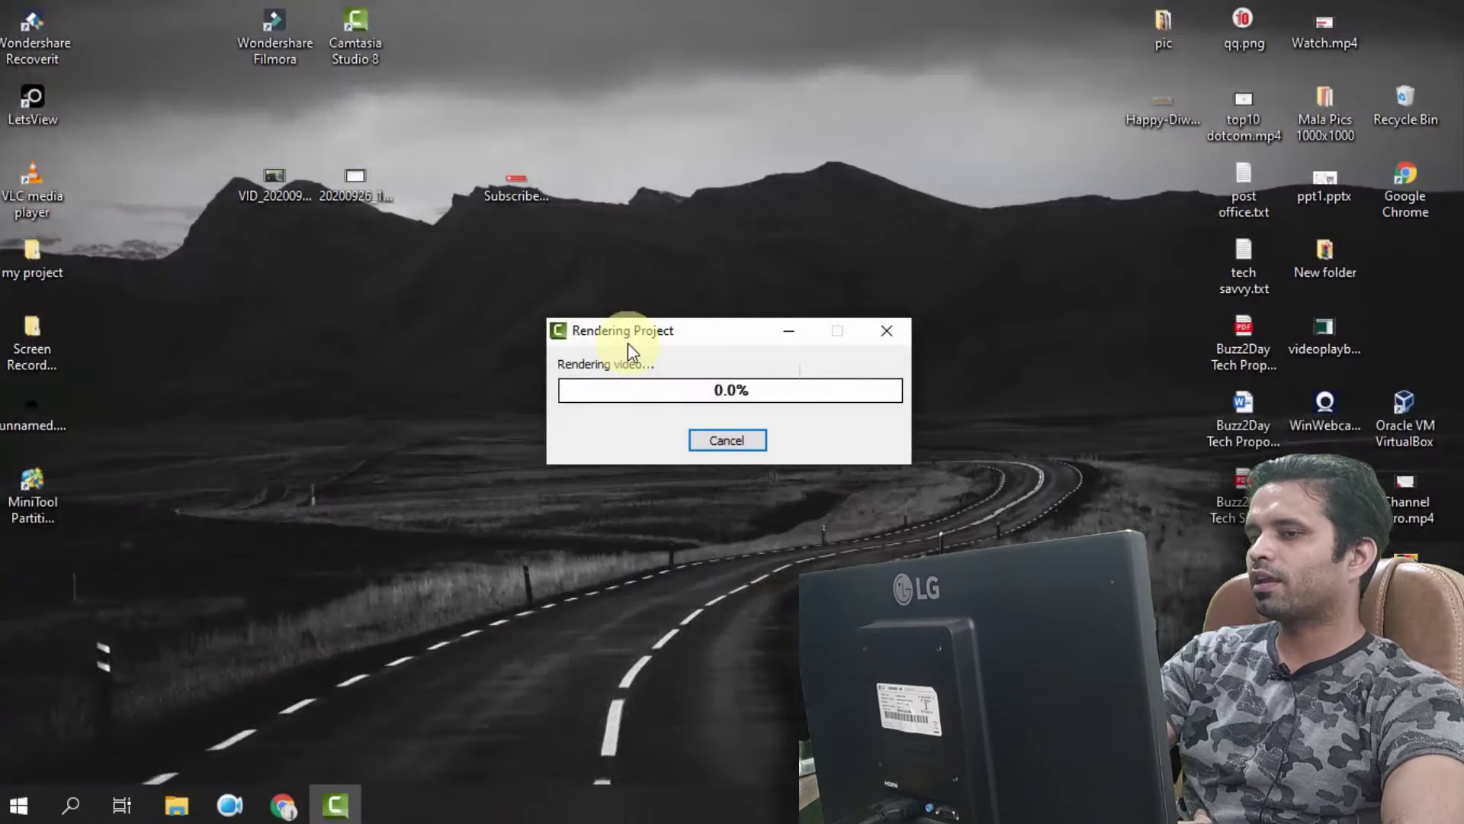
Cancel the video rendering and close the Production Wizard
click(748, 445)
click(740, 445)
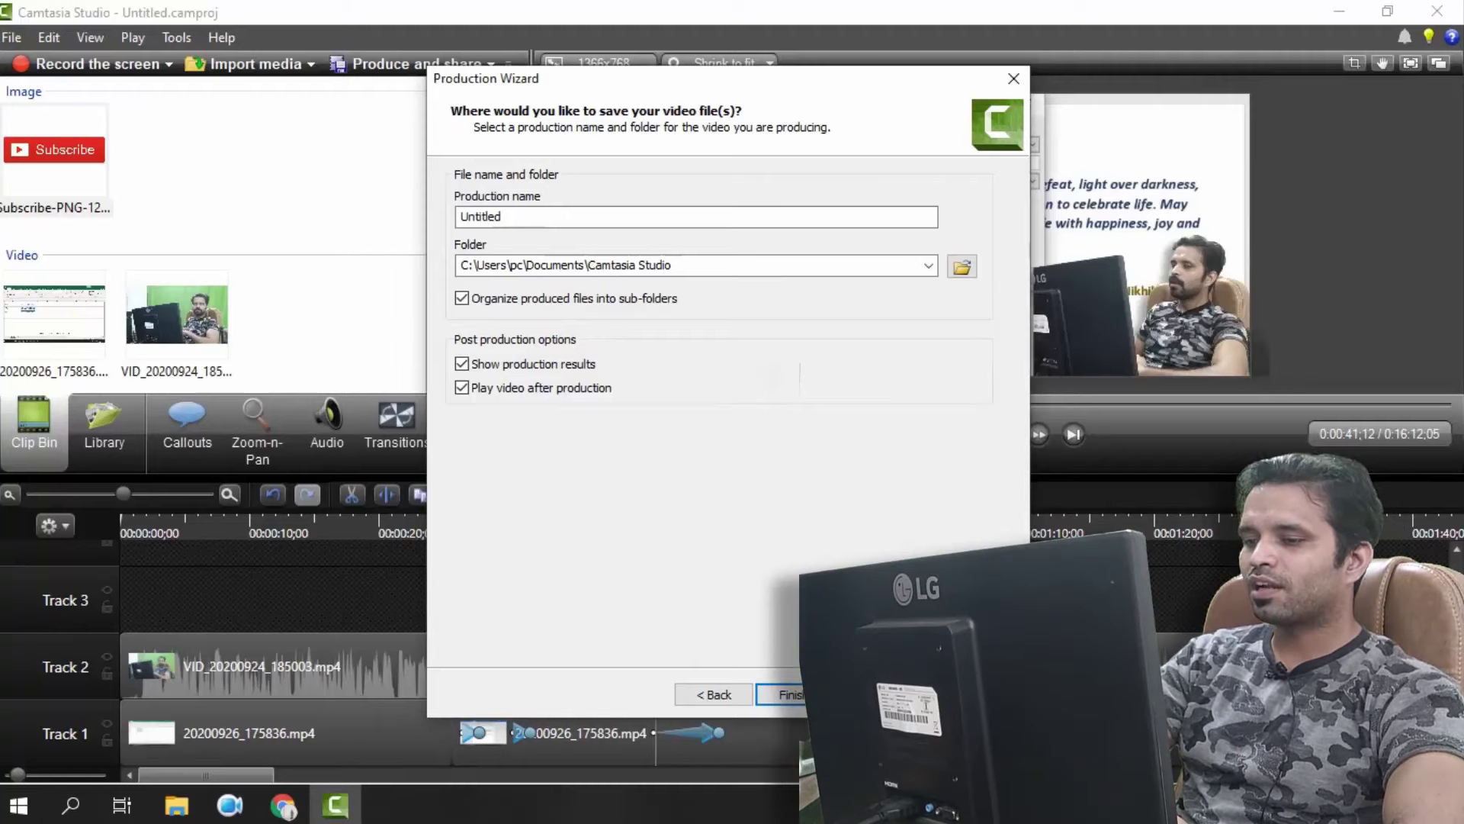
key(Escape)
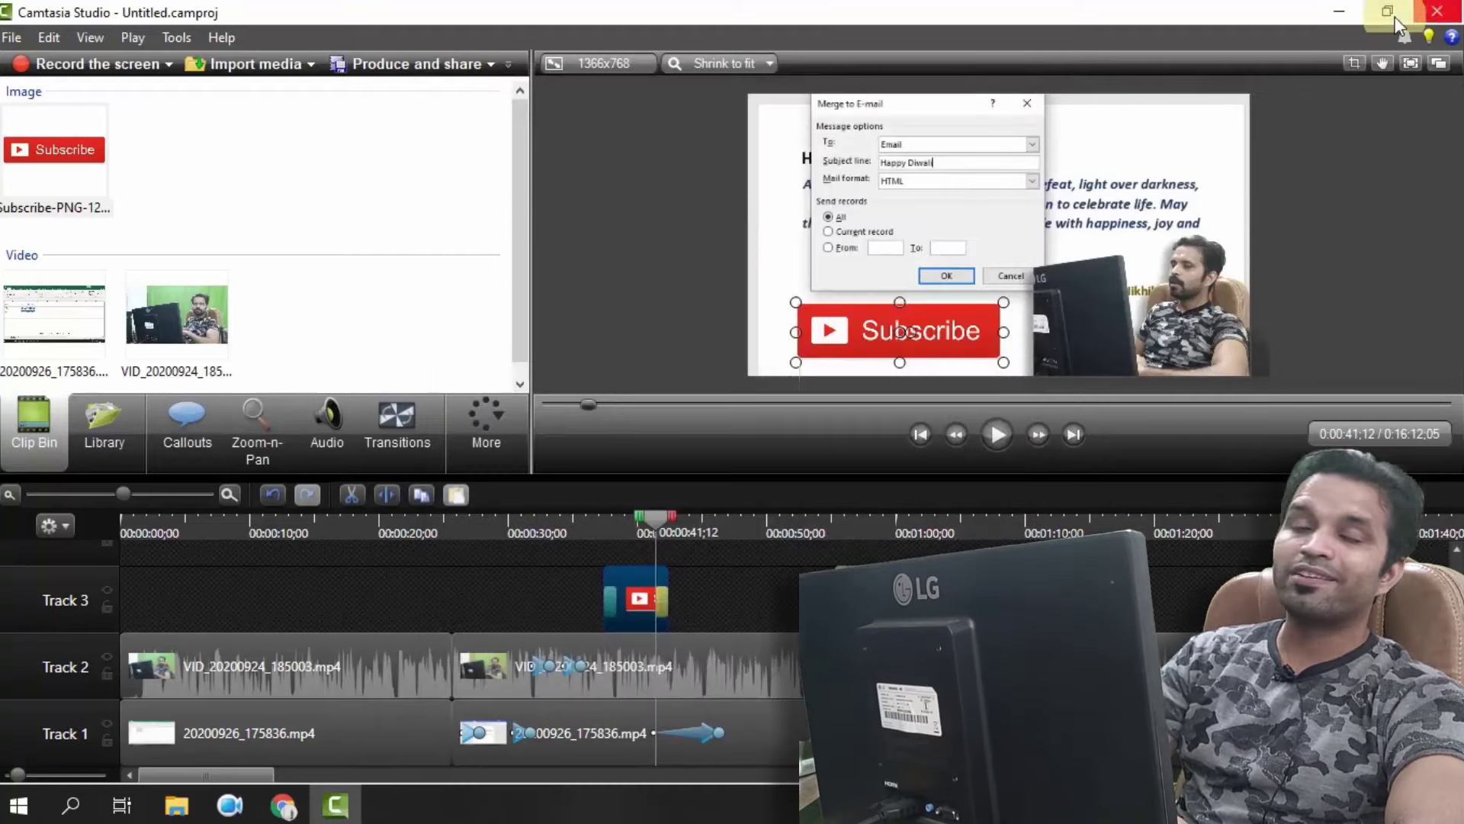
click(1339, 6)
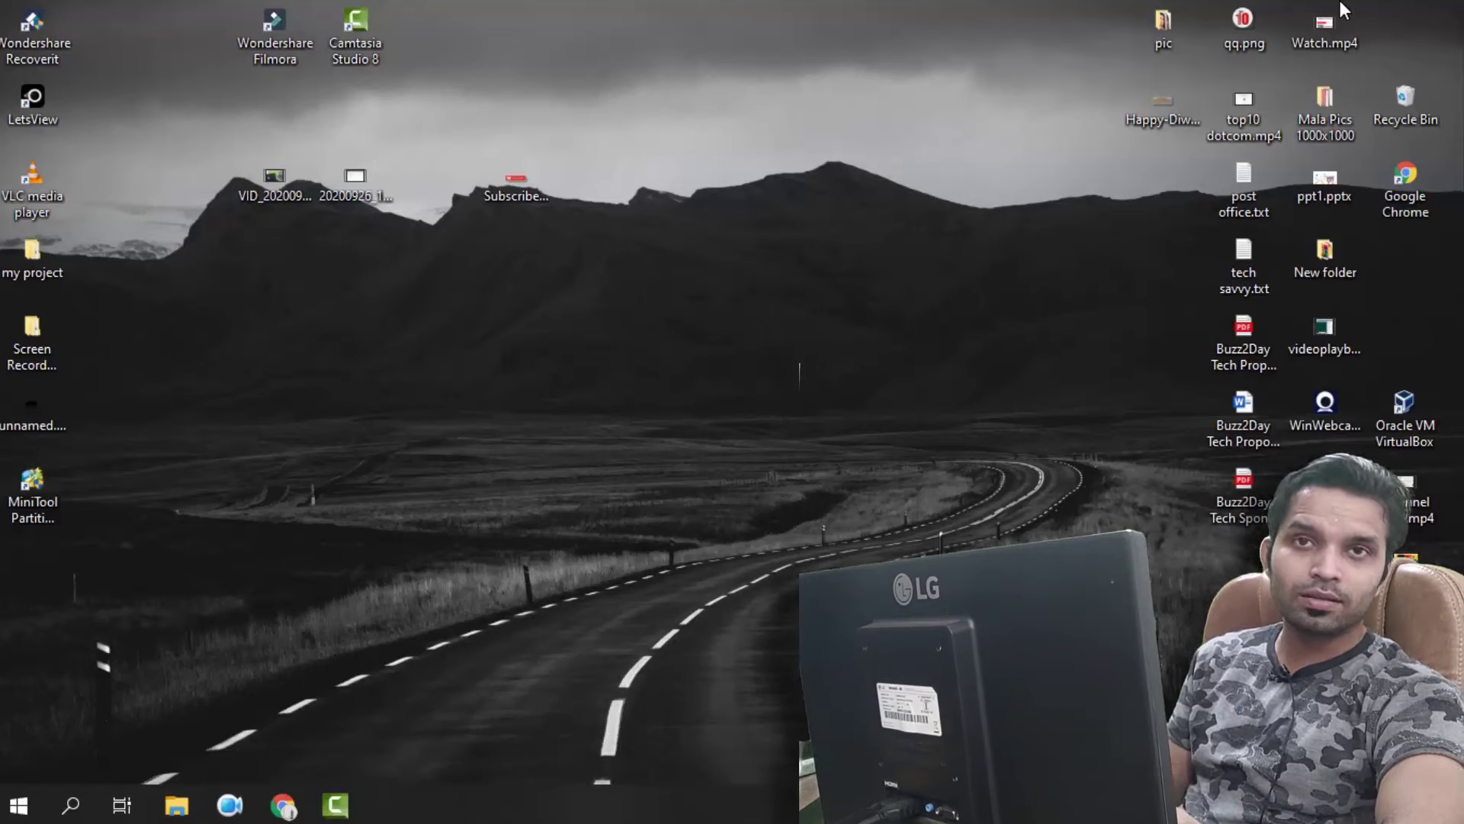
mouse_move(361, 800)
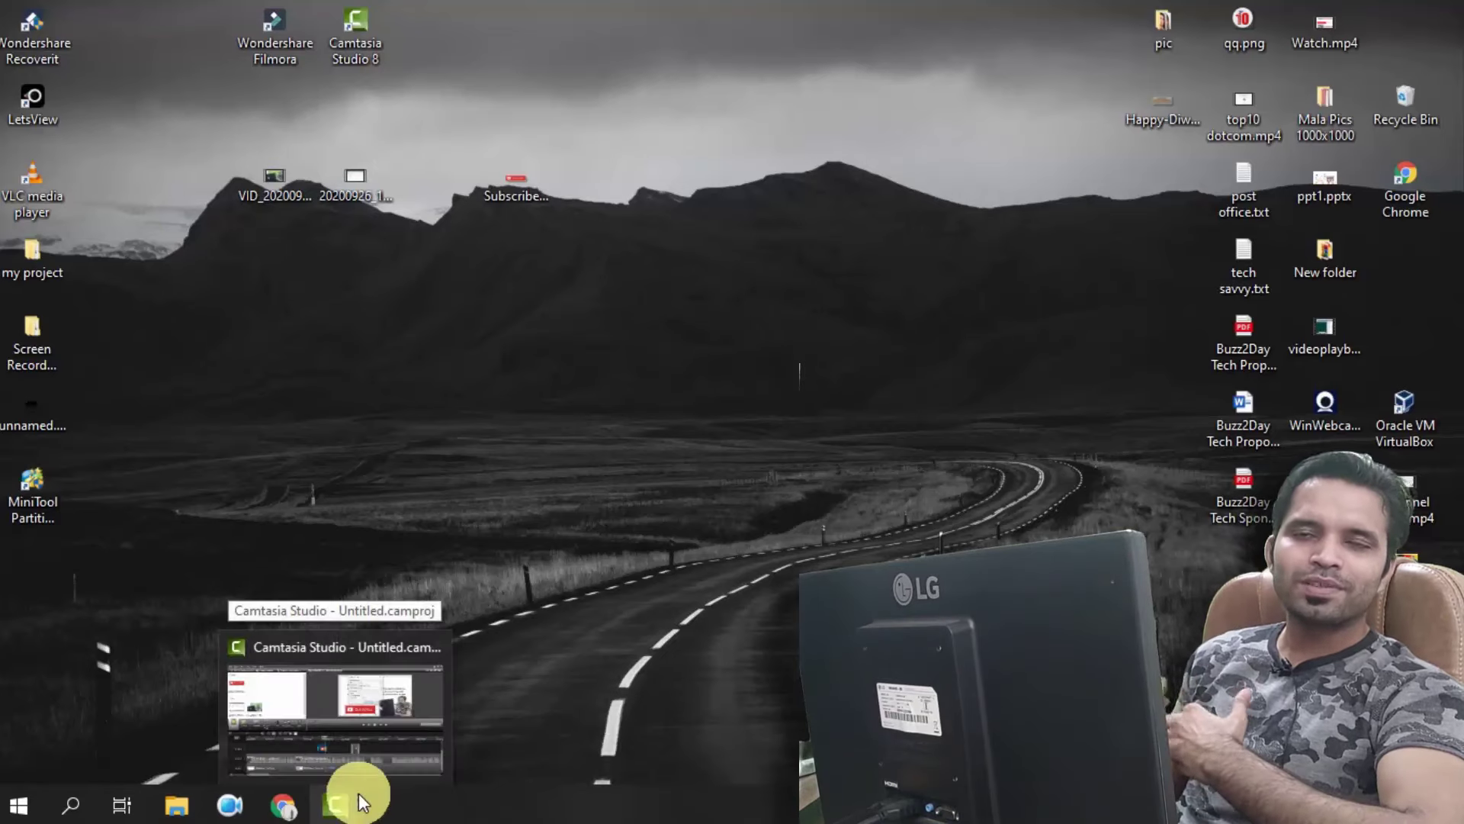